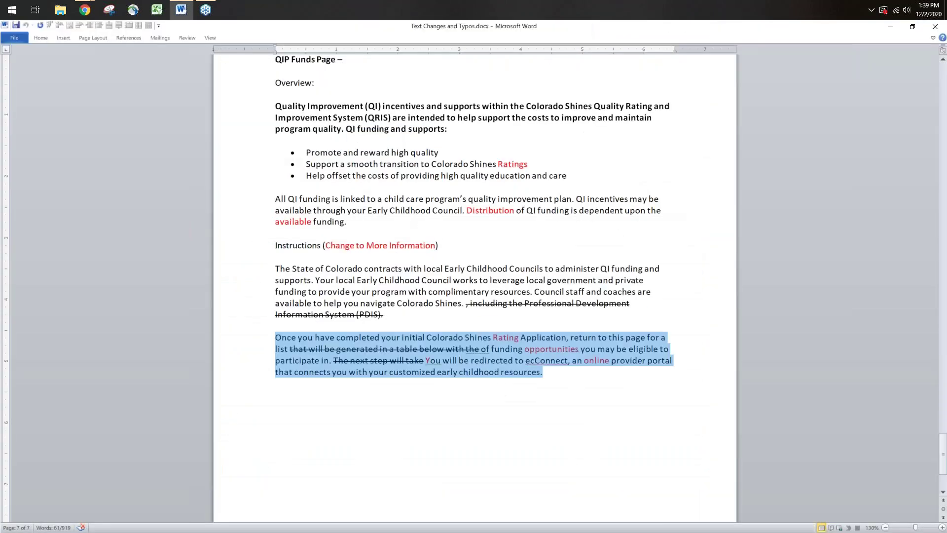
Close the Text Changes and Typos document and switch to the Salesforce Contacts page in Chrome.
{"action": "left_click", "coordinate": [933, 27]}
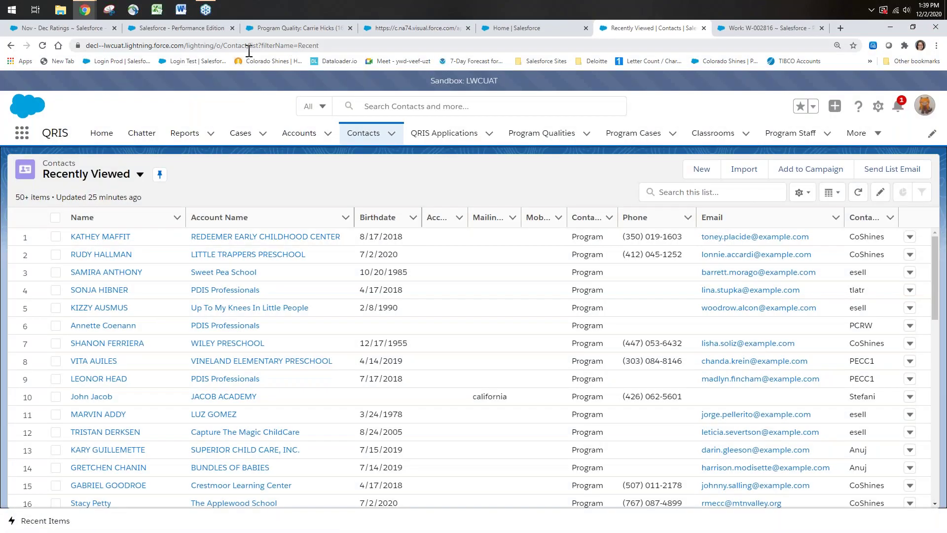
{"action": "left_click", "coordinate": [187, 11]}
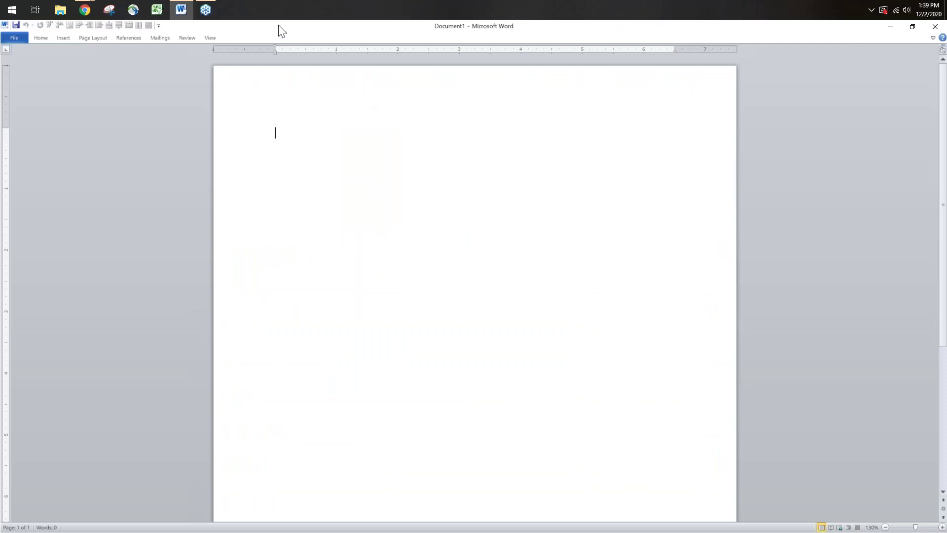
{"action": "double_click", "coordinate": [277, 28]}
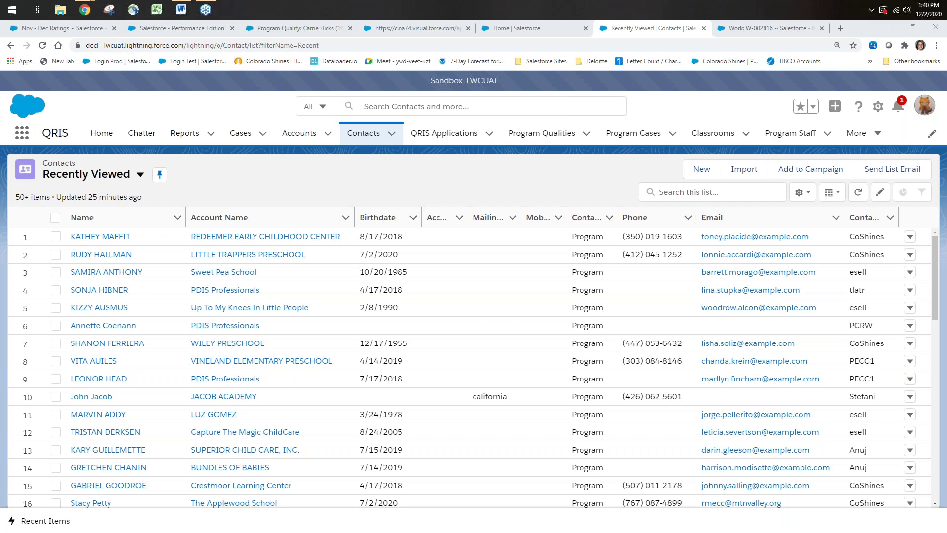
Search all Salesforce records for the program's license number and open the matching QRIS application.
{"action": "left_click", "coordinate": [407, 107]}
{"action": "type", "text": "1669482"}
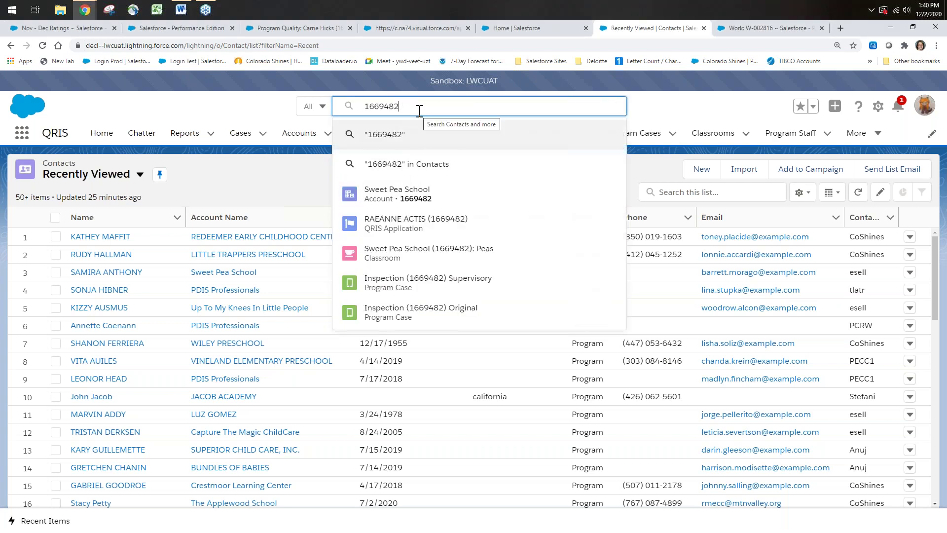
{"action": "key", "text": "Return"}
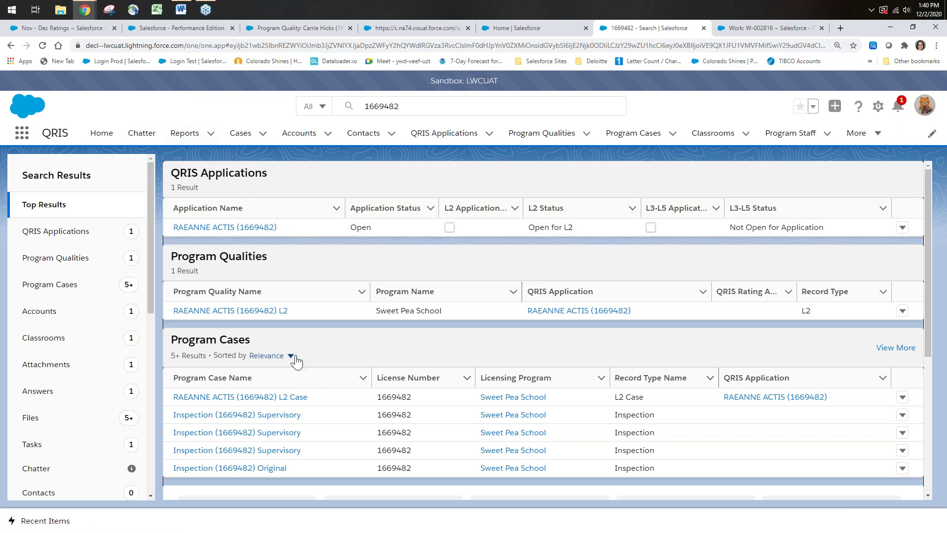
{"action": "scroll", "coordinate": [293, 363], "scroll_direction": "down", "scroll_amount": 5}
{"action": "scroll", "coordinate": [271, 231], "scroll_direction": "up", "scroll_amount": 5}
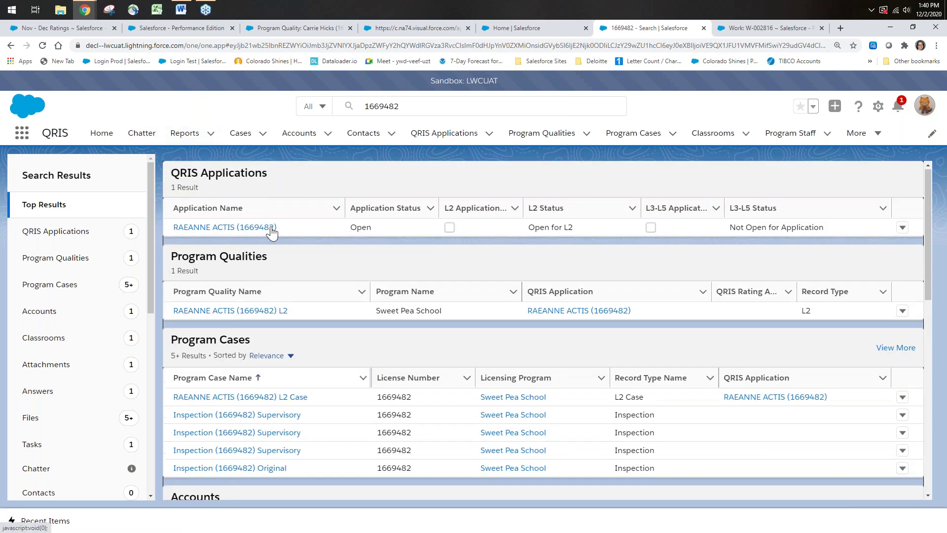
{"action": "left_click", "coordinate": [271, 229]}
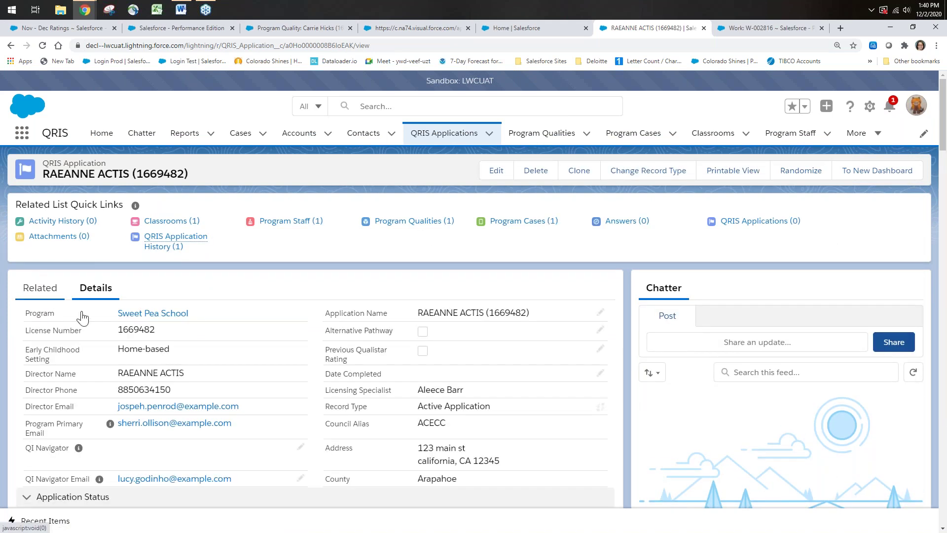
Open the application's Sweet Pea School account and open the first contact in its related contacts list.
{"action": "left_click", "coordinate": [148, 313]}
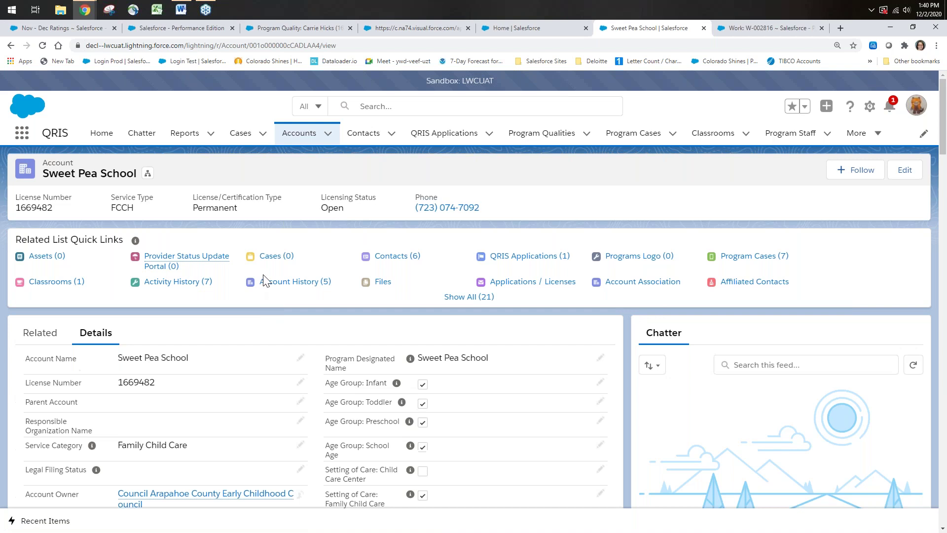
{"action": "left_click", "coordinate": [389, 257]}
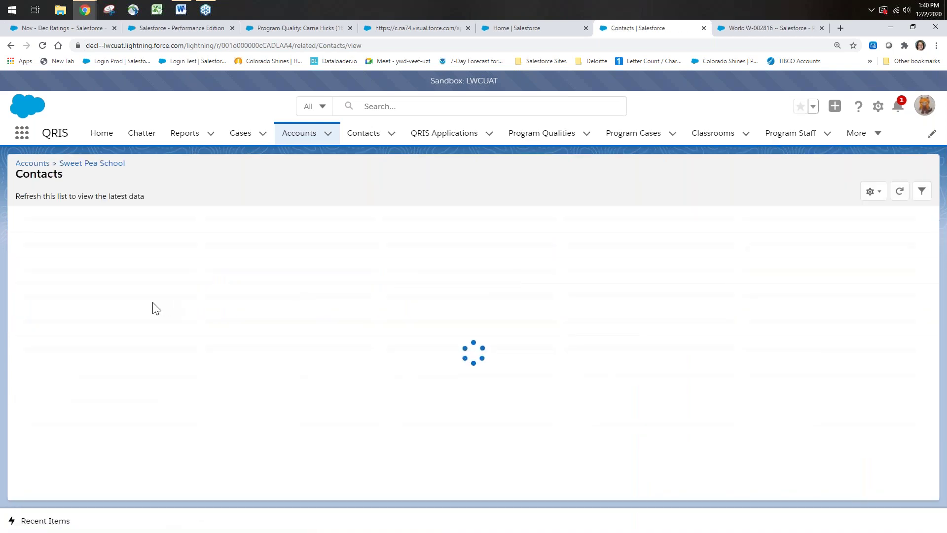
{"action": "left_click", "coordinate": [113, 238]}
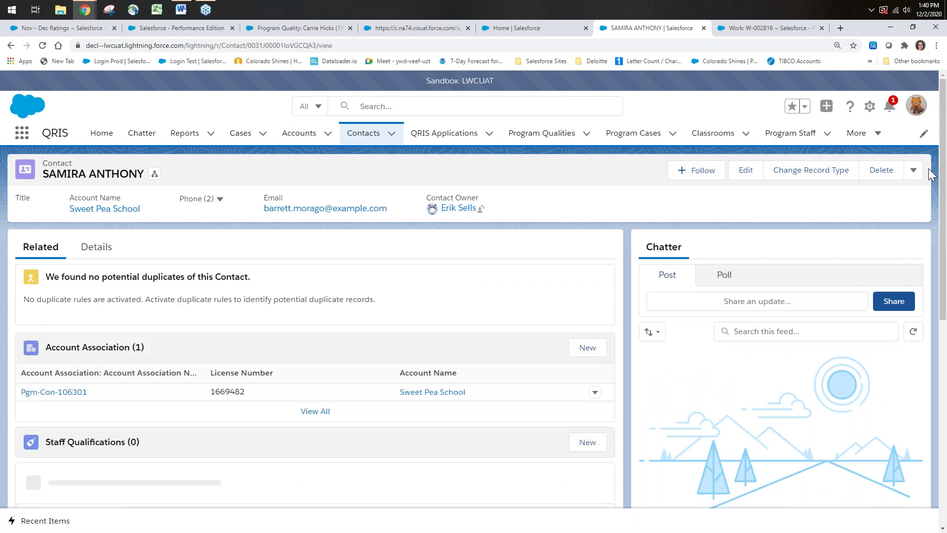
Log in to the community as this contact, choosing the QRIS Portal.
{"action": "left_click", "coordinate": [913, 169]}
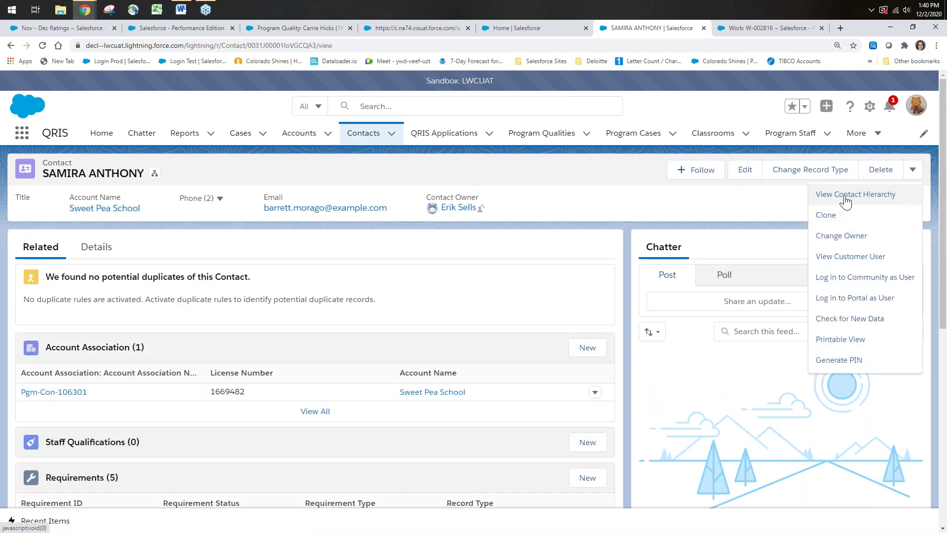
{"action": "left_click", "coordinate": [833, 278]}
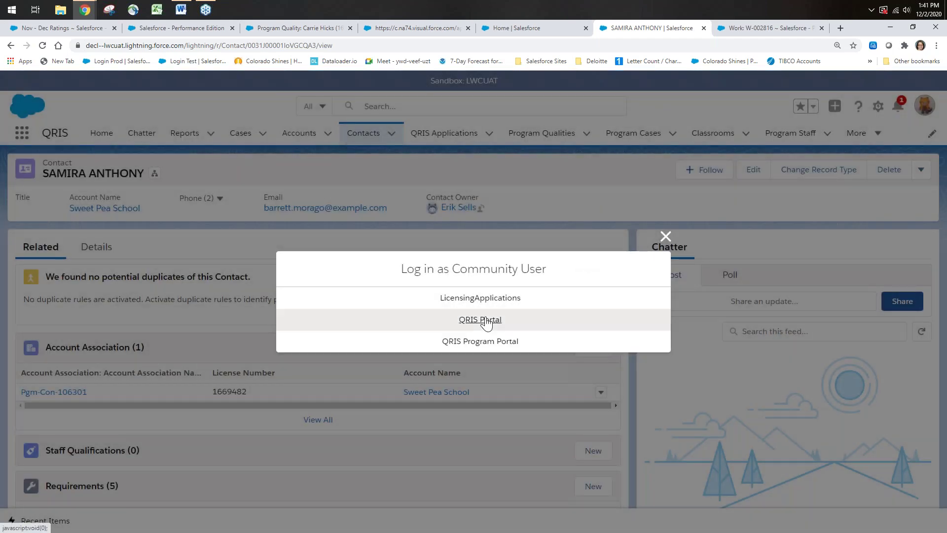
{"action": "left_click", "coordinate": [486, 324]}
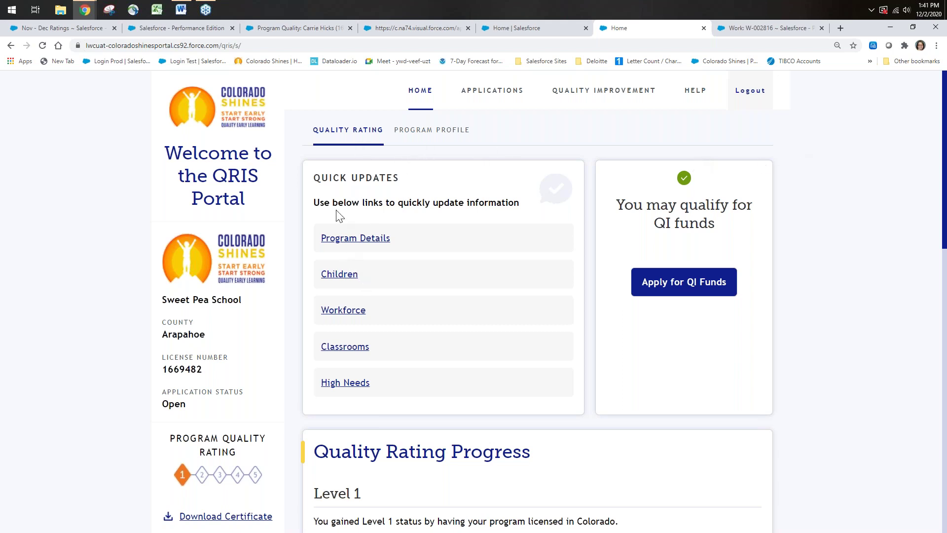
Review the portal home page, from Quick Updates through the Quality Rating Progress levels to Alternative Pathway.
{"action": "scroll", "coordinate": [385, 303], "scroll_direction": "down", "scroll_amount": 1}
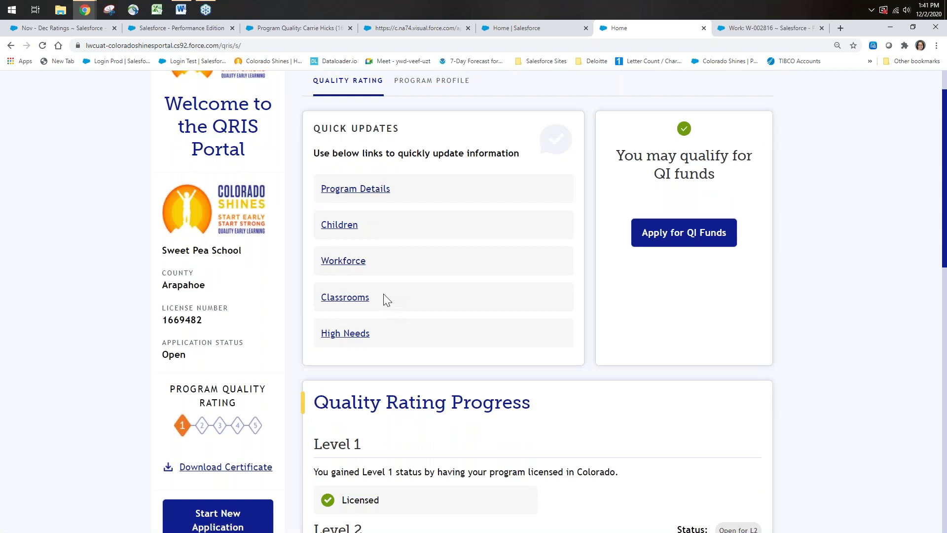
{"action": "scroll", "coordinate": [384, 295], "scroll_direction": "down", "scroll_amount": 2}
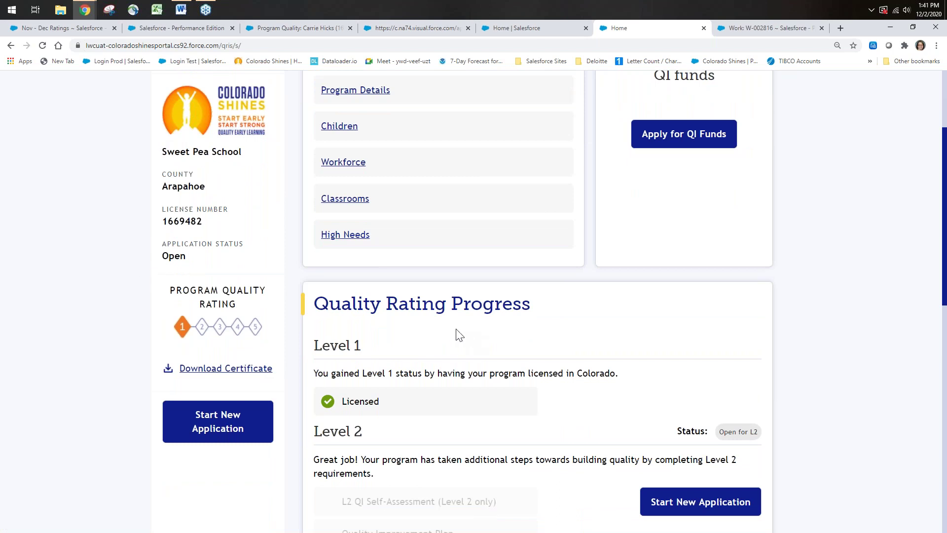
{"action": "scroll", "coordinate": [454, 334], "scroll_direction": "down", "scroll_amount": 2}
{"action": "scroll", "coordinate": [491, 229], "scroll_direction": "down", "scroll_amount": 1}
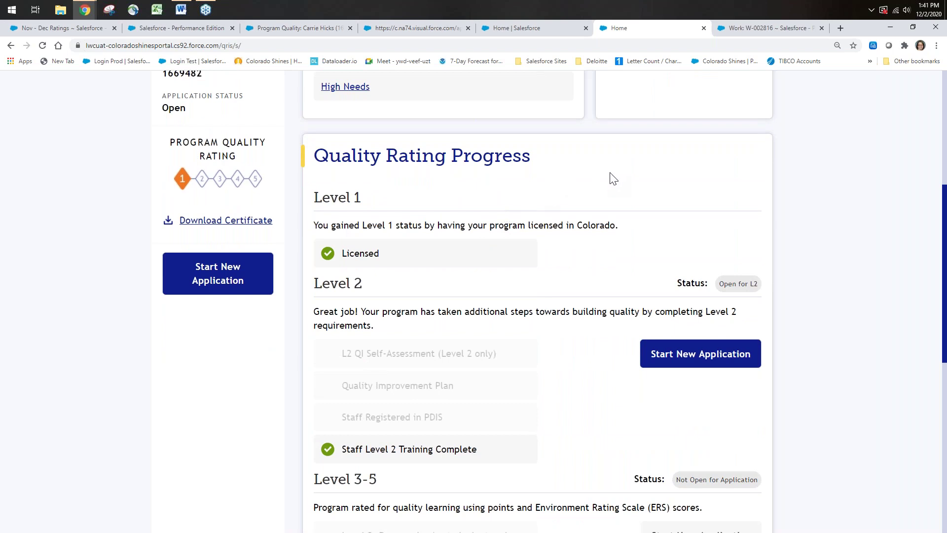
{"action": "scroll", "coordinate": [610, 182], "scroll_direction": "down", "scroll_amount": 1}
{"action": "scroll", "coordinate": [612, 182], "scroll_direction": "down", "scroll_amount": 3}
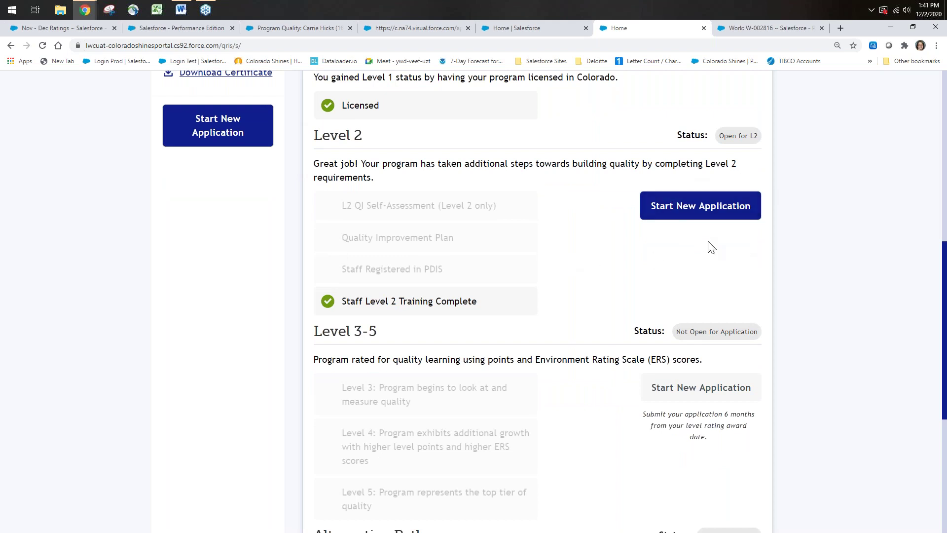
{"action": "scroll", "coordinate": [775, 242], "scroll_direction": "down", "scroll_amount": 1}
{"action": "scroll", "coordinate": [777, 242], "scroll_direction": "down", "scroll_amount": 5}
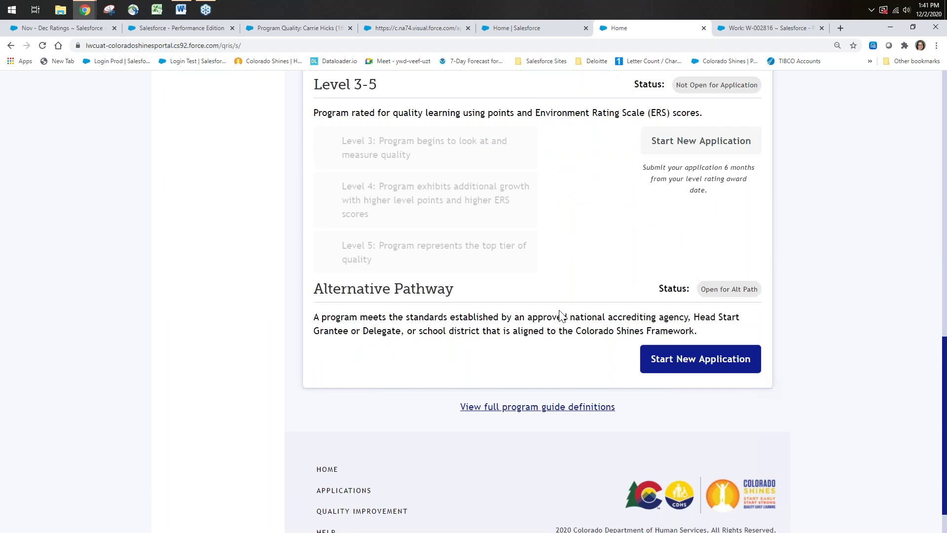
{"action": "scroll", "coordinate": [558, 314], "scroll_direction": "up", "scroll_amount": 6}
{"action": "scroll", "coordinate": [557, 314], "scroll_direction": "up", "scroll_amount": 7}
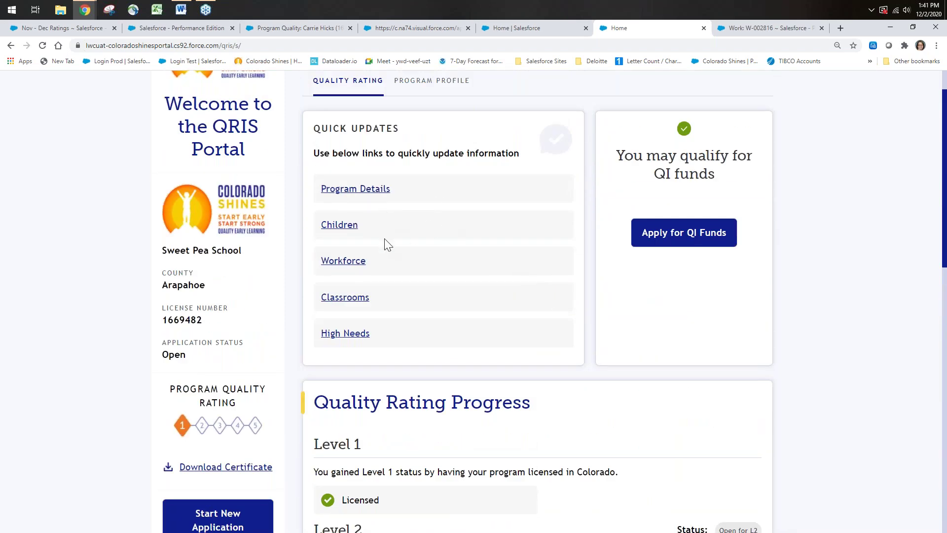
View the Program Details quick update page and return to the portal home page.
{"action": "left_click", "coordinate": [374, 193]}
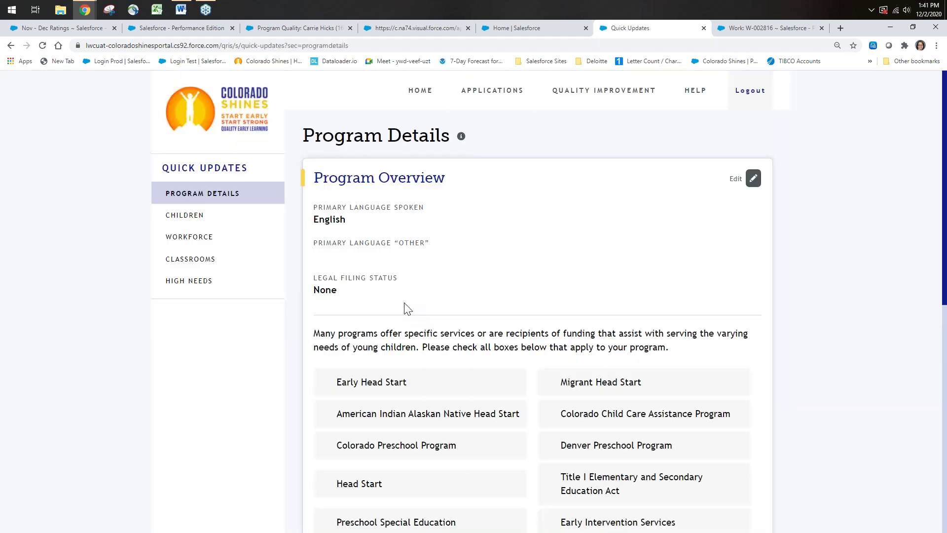
{"action": "scroll", "coordinate": [406, 311], "scroll_direction": "down", "scroll_amount": 3}
{"action": "scroll", "coordinate": [375, 292], "scroll_direction": "up", "scroll_amount": 3}
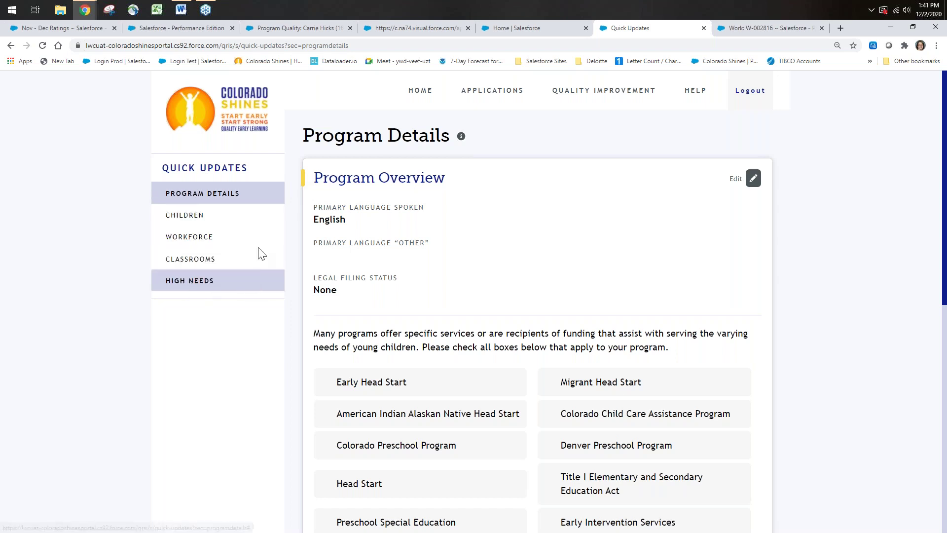
{"action": "left_click", "coordinate": [425, 93]}
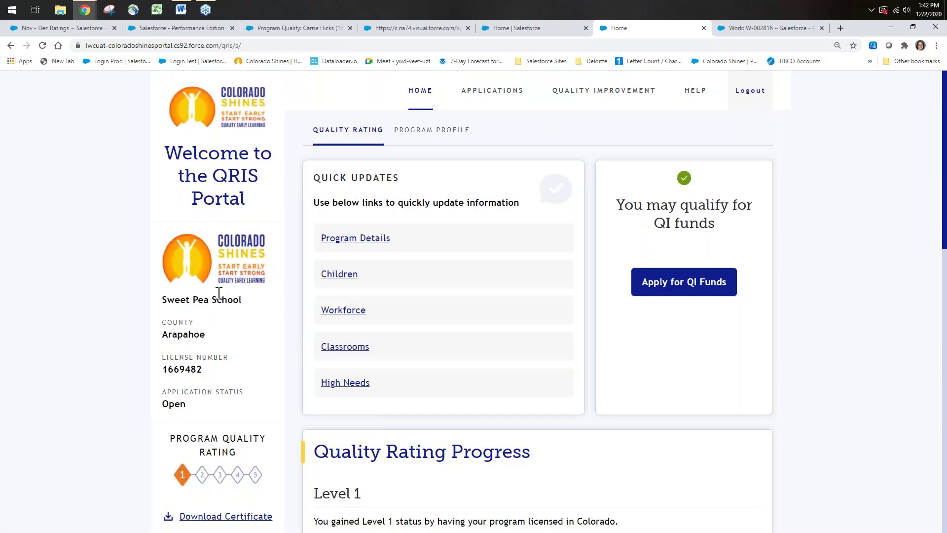
Start a new L2 Application from the portal home page and dismiss the application assistance notice.
{"action": "scroll", "coordinate": [292, 276], "scroll_direction": "down", "scroll_amount": 3}
{"action": "scroll", "coordinate": [291, 273], "scroll_direction": "up", "scroll_amount": 1}
{"action": "scroll", "coordinate": [291, 273], "scroll_direction": "down", "scroll_amount": 5}
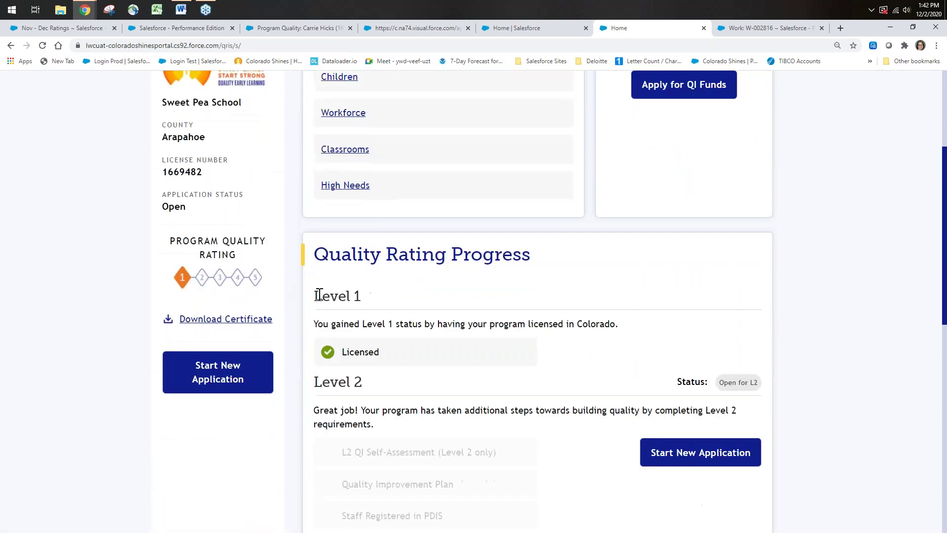
{"action": "scroll", "coordinate": [346, 278], "scroll_direction": "down", "scroll_amount": 6}
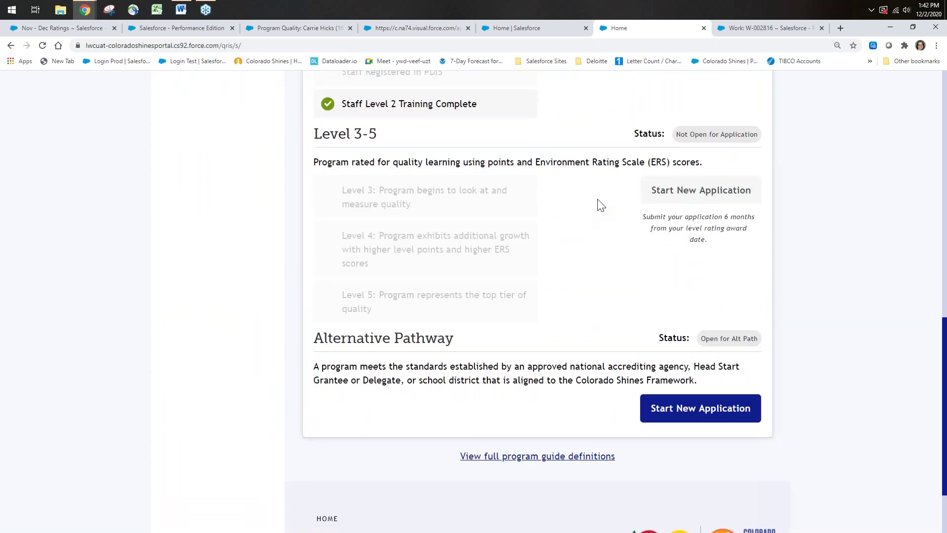
{"action": "scroll", "coordinate": [599, 206], "scroll_direction": "up", "scroll_amount": 4}
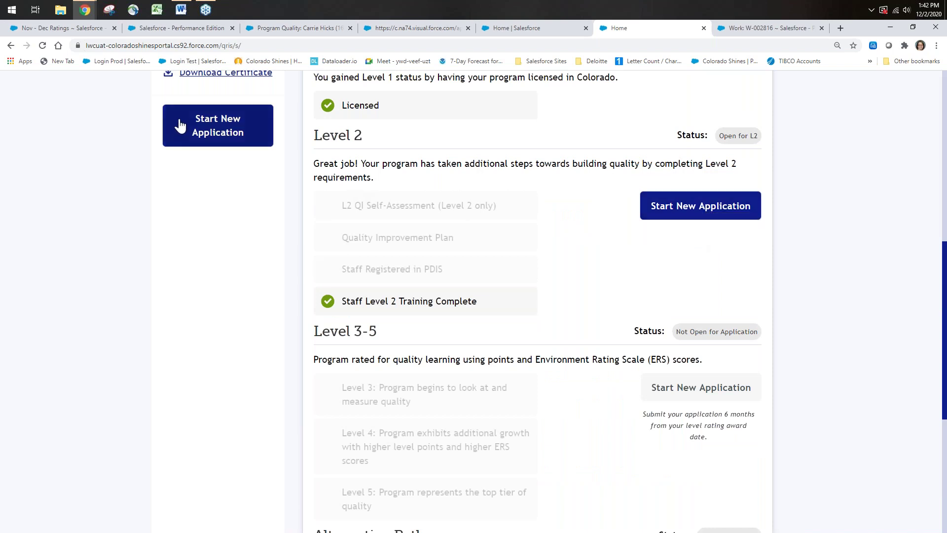
{"action": "left_click", "coordinate": [223, 134]}
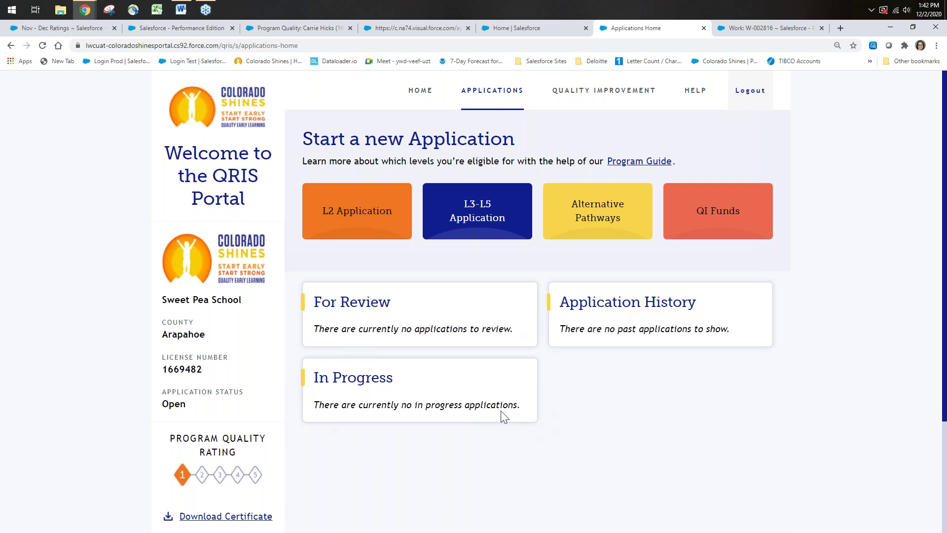
{"action": "left_click", "coordinate": [363, 211]}
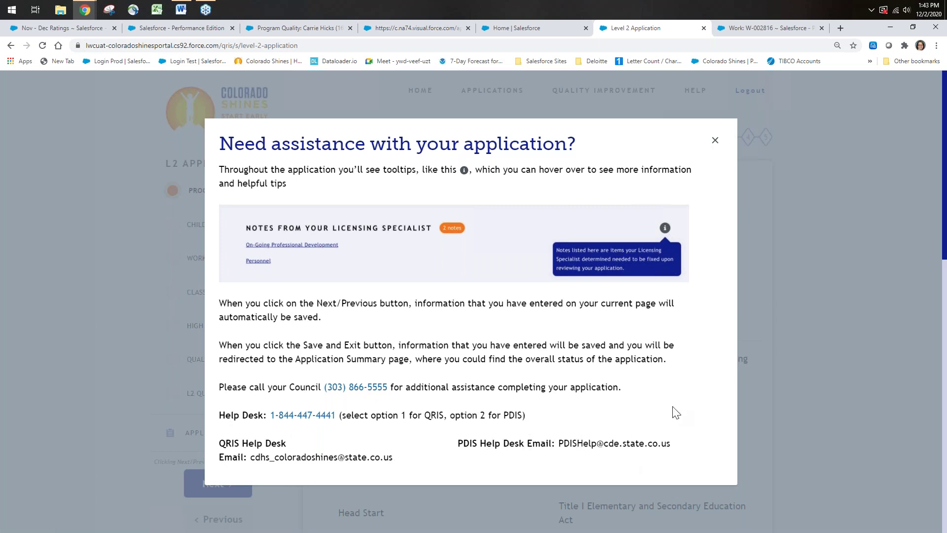
{"action": "left_click", "coordinate": [714, 142]}
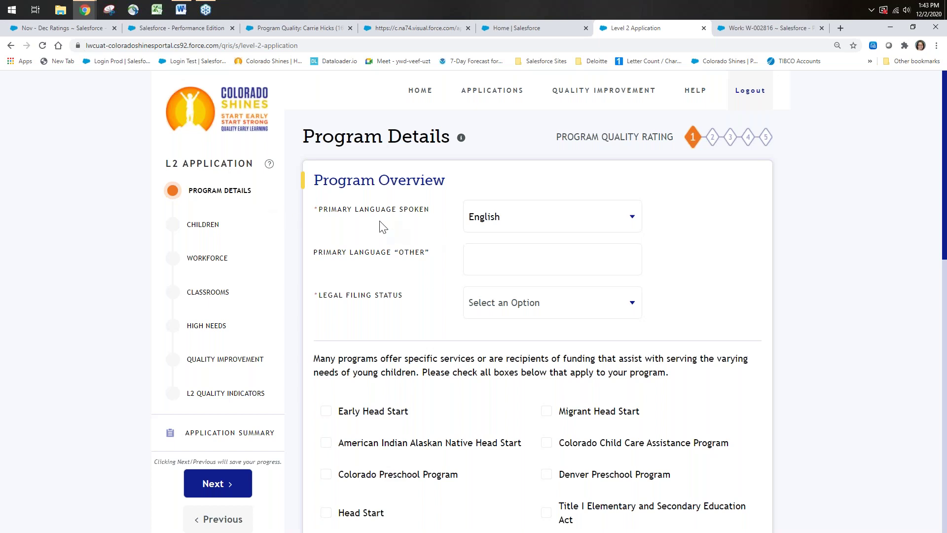
In the Program Overview, set the legal filing status to For-profit and enter Spanish as the other primary language.
{"action": "scroll", "coordinate": [444, 217], "scroll_direction": "down", "scroll_amount": 1}
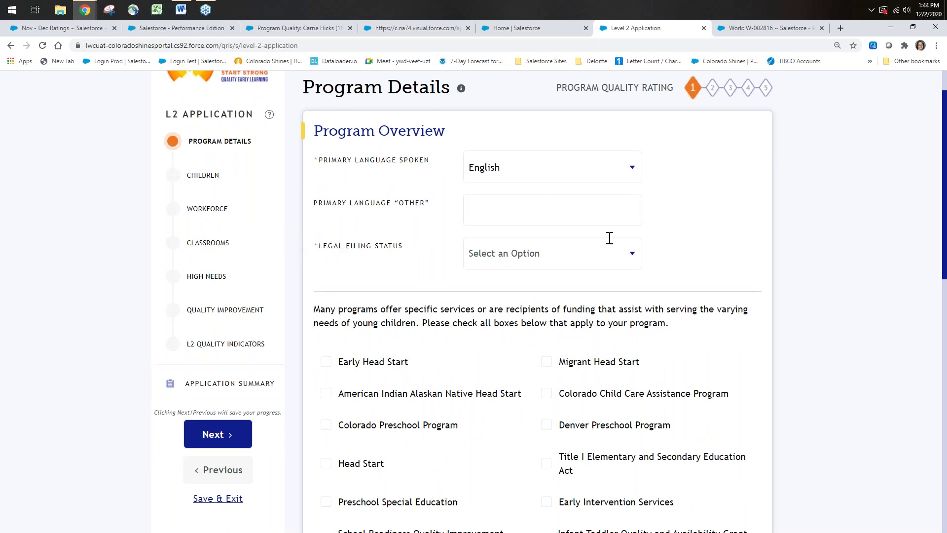
{"action": "left_click", "coordinate": [634, 253]}
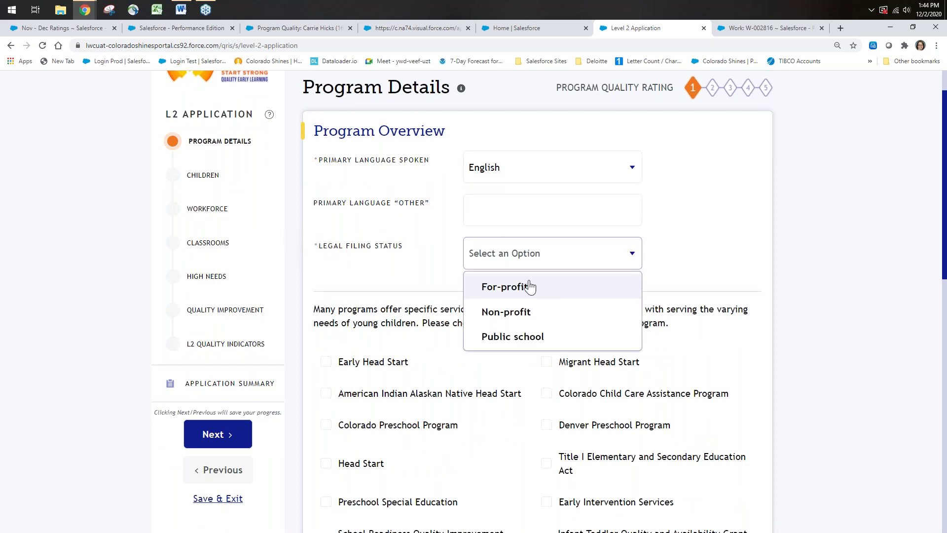
{"action": "left_click", "coordinate": [530, 286]}
{"action": "scroll", "coordinate": [442, 294], "scroll_direction": "down", "scroll_amount": 1}
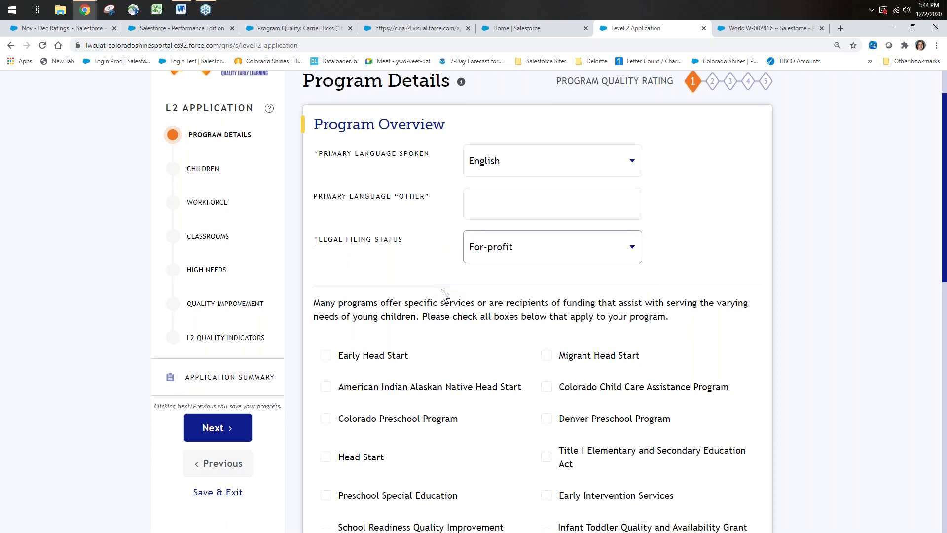
{"action": "scroll", "coordinate": [442, 294], "scroll_direction": "down", "scroll_amount": 1}
{"action": "left_click", "coordinate": [500, 161]}
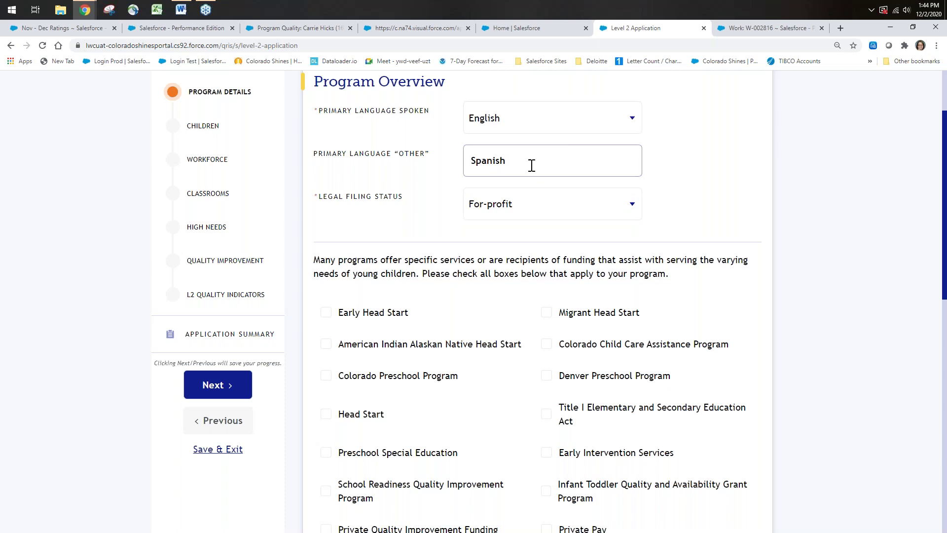
Mark Private Pay among the services and funding sources that apply to the program.
{"action": "scroll", "coordinate": [332, 212], "scroll_direction": "down", "scroll_amount": 4}
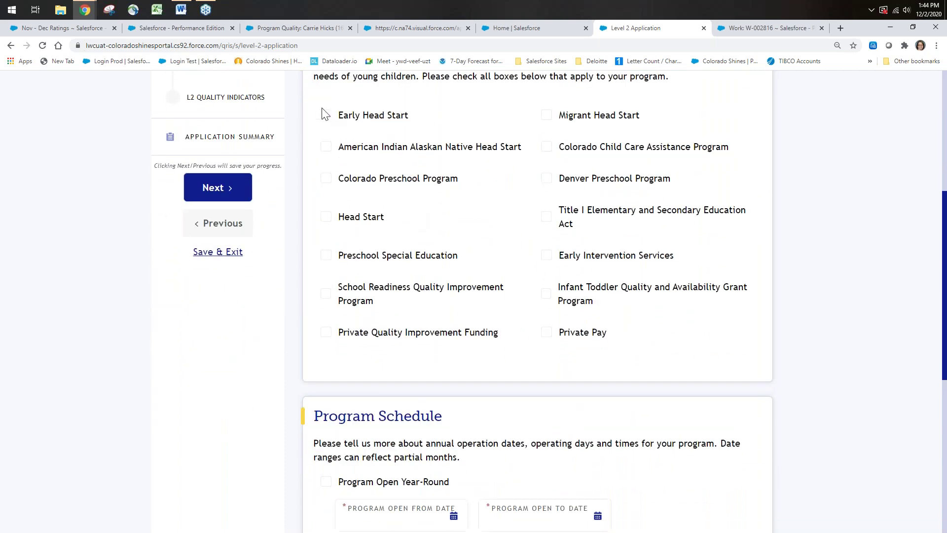
{"action": "scroll", "coordinate": [442, 144], "scroll_direction": "up", "scroll_amount": 2}
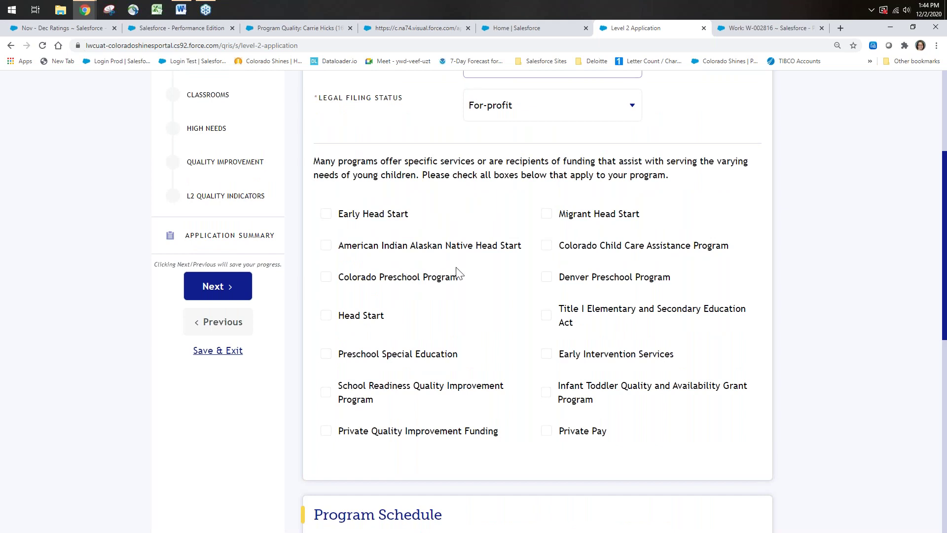
{"action": "scroll", "coordinate": [469, 273], "scroll_direction": "down", "scroll_amount": 1}
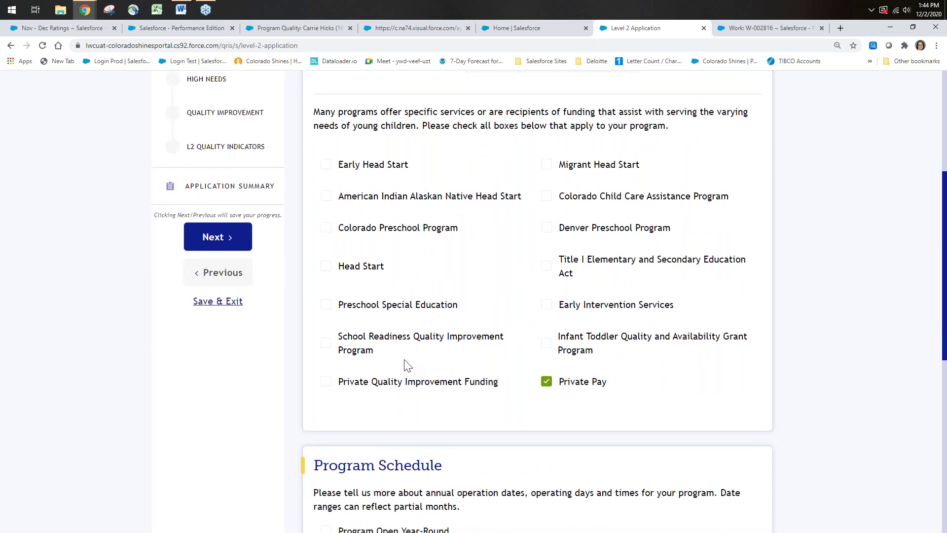
In the Program Schedule, mark the program as open year-round and clear the acceptance of part-time students.
{"action": "scroll", "coordinate": [407, 365], "scroll_direction": "down", "scroll_amount": 6}
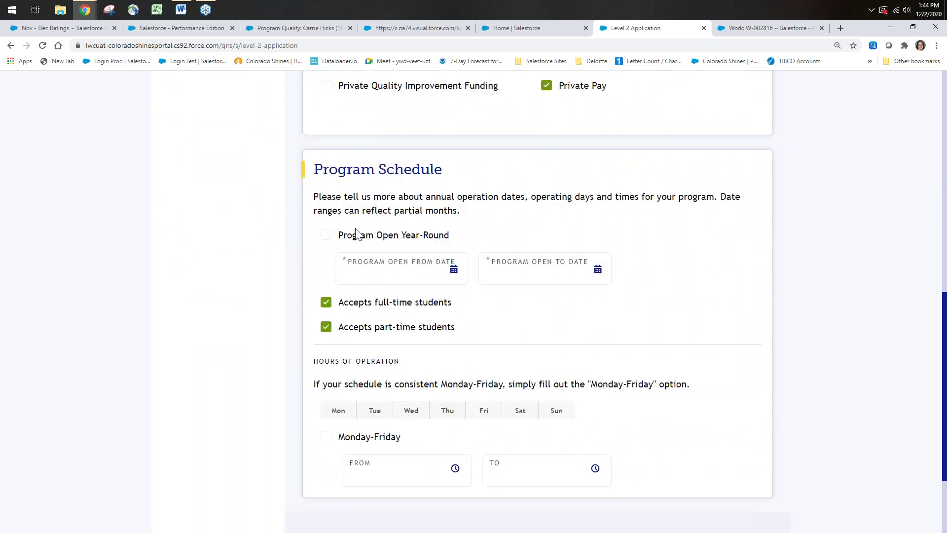
{"action": "left_click", "coordinate": [327, 235]}
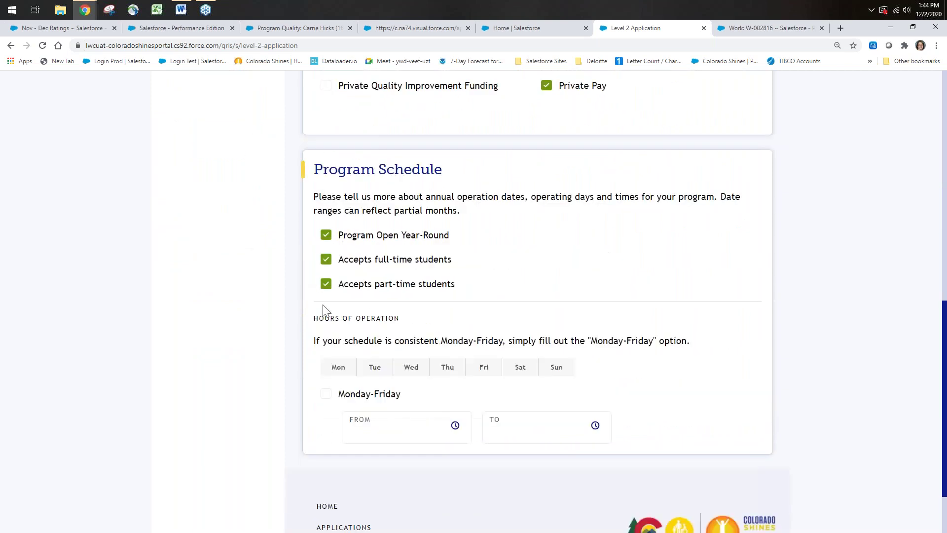
{"action": "left_click", "coordinate": [327, 284]}
Set the hours of operation to the Monday-Friday option with a 6:00 AM start time.
{"action": "left_click", "coordinate": [337, 370]}
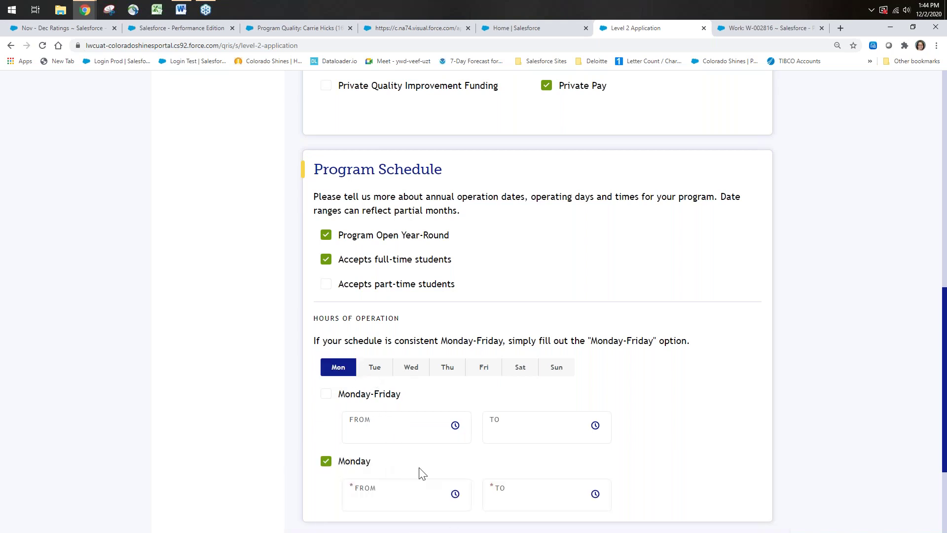
{"action": "left_click", "coordinate": [327, 394]}
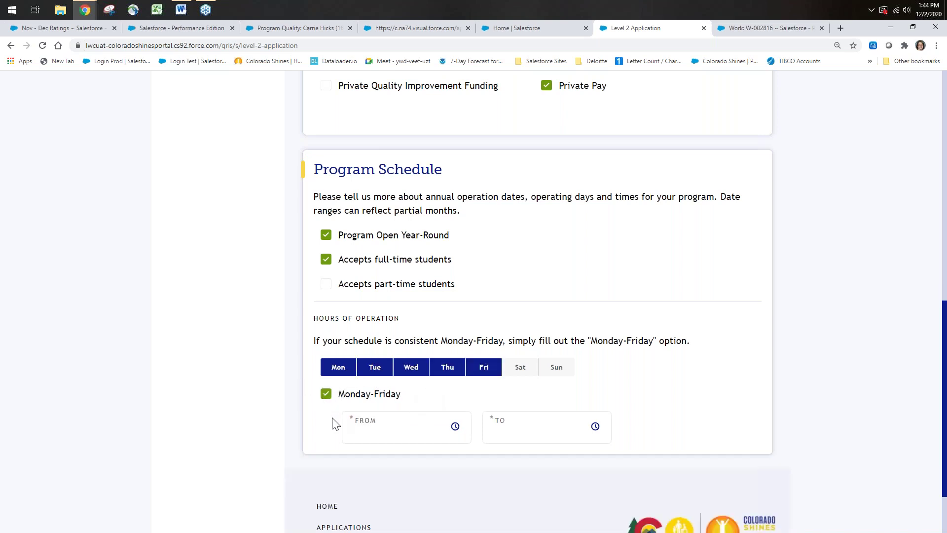
{"action": "left_click", "coordinate": [398, 433]}
{"action": "scroll", "coordinate": [400, 401], "scroll_direction": "down", "scroll_amount": 1}
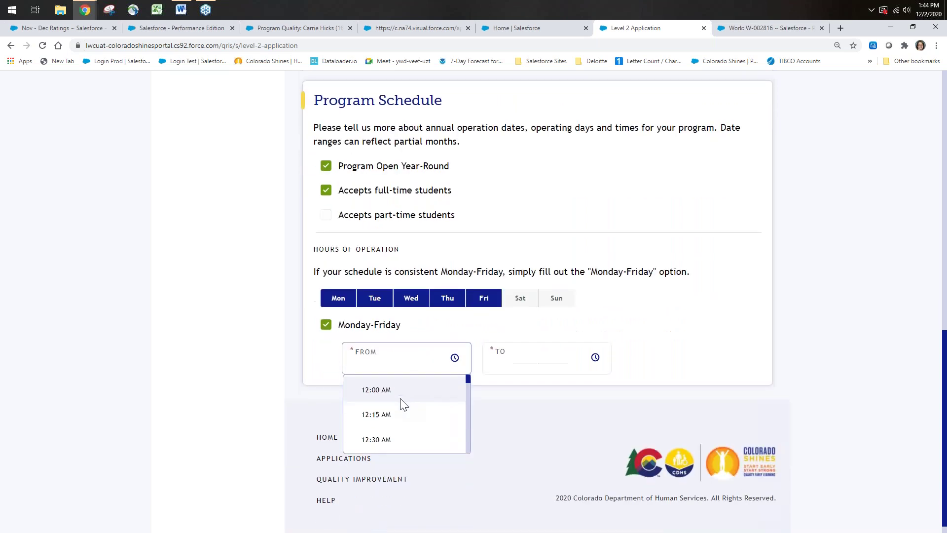
{"action": "scroll", "coordinate": [404, 397], "scroll_direction": "down", "scroll_amount": 4}
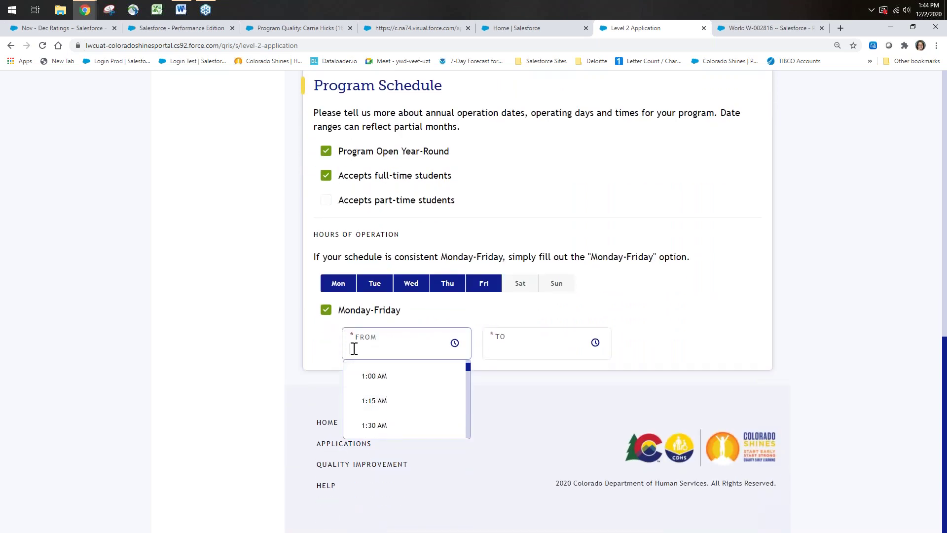
{"action": "scroll", "coordinate": [400, 404], "scroll_direction": "down", "scroll_amount": 15}
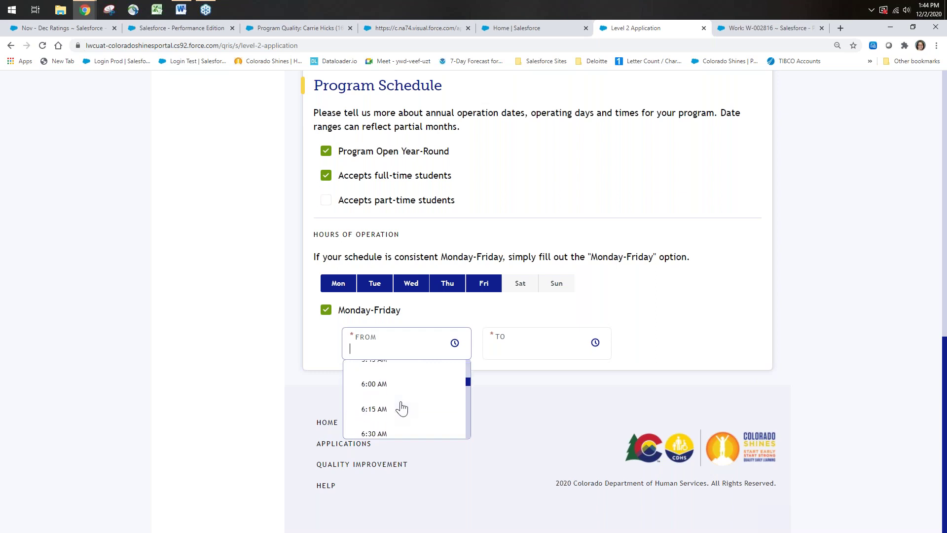
{"action": "left_click", "coordinate": [381, 380]}
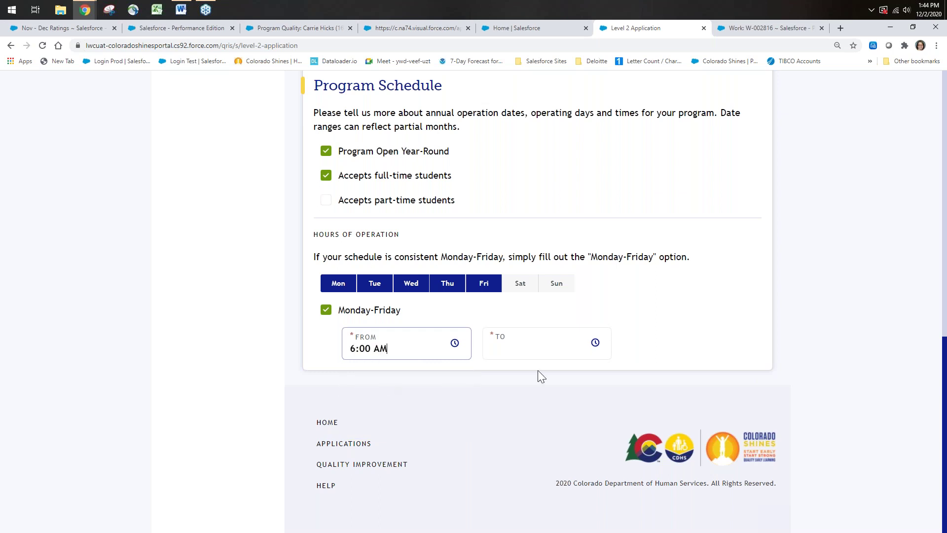
Set the Monday-Friday closing time to 4:00 PM.
{"action": "left_click", "coordinate": [545, 346]}
{"action": "scroll", "coordinate": [550, 419], "scroll_direction": "down", "scroll_amount": 9}
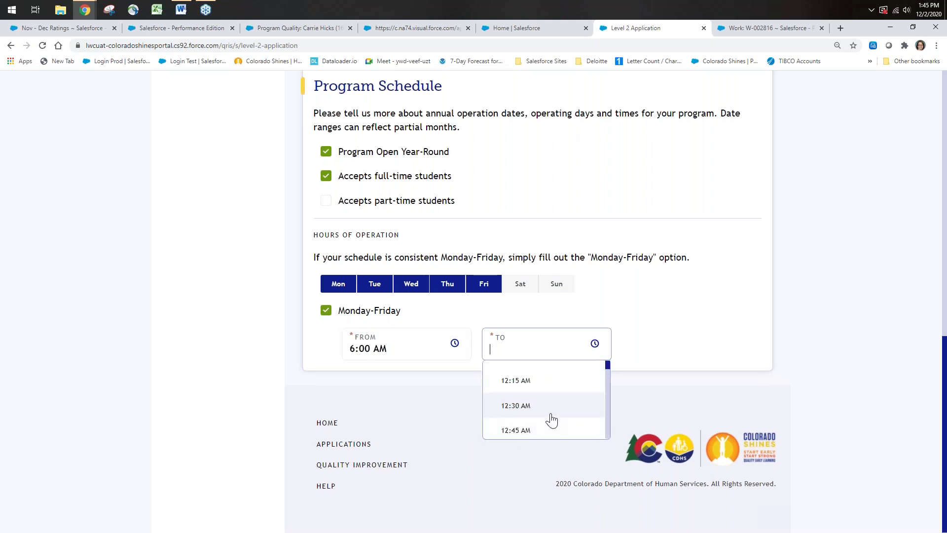
{"action": "scroll", "coordinate": [551, 421], "scroll_direction": "down", "scroll_amount": 11}
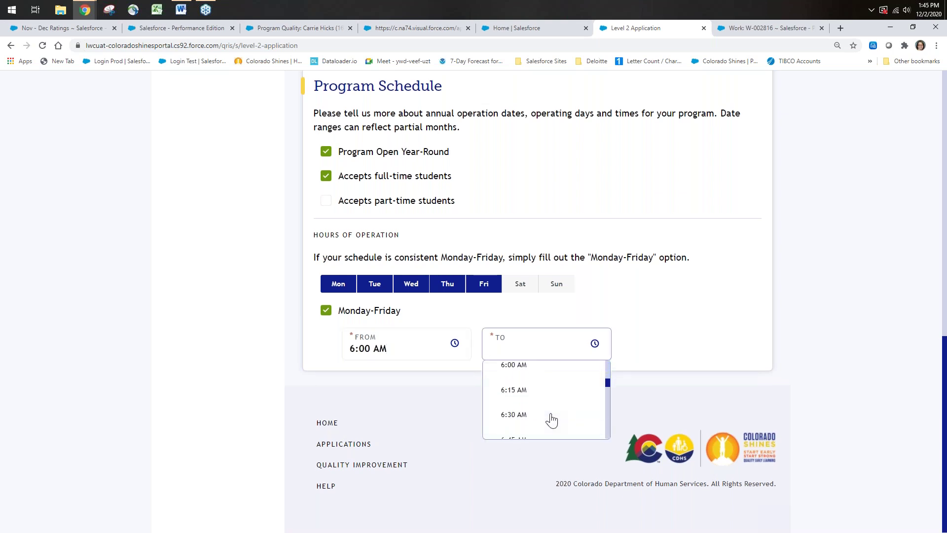
{"action": "scroll", "coordinate": [513, 410], "scroll_direction": "down", "scroll_amount": 9}
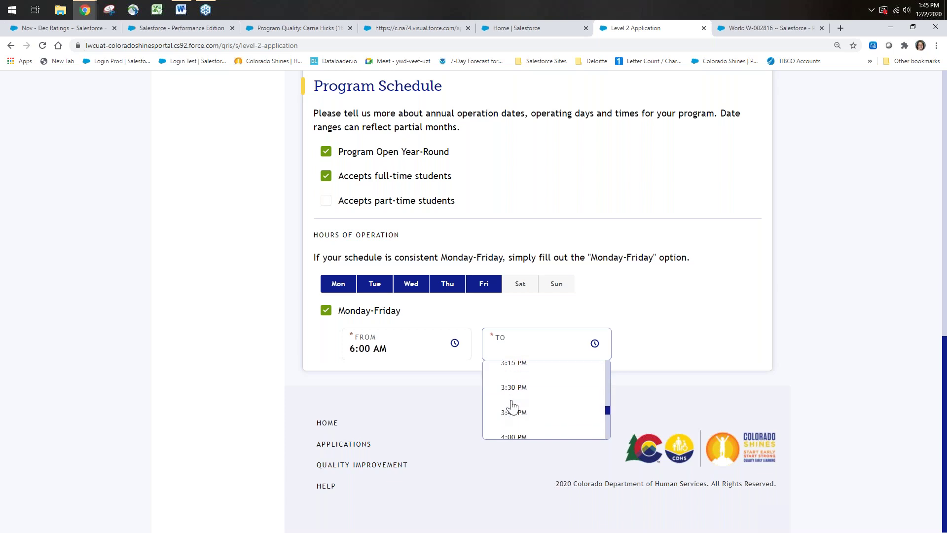
{"action": "scroll", "coordinate": [513, 408], "scroll_direction": "down", "scroll_amount": 2}
{"action": "scroll", "coordinate": [514, 440], "scroll_direction": "down", "scroll_amount": 1}
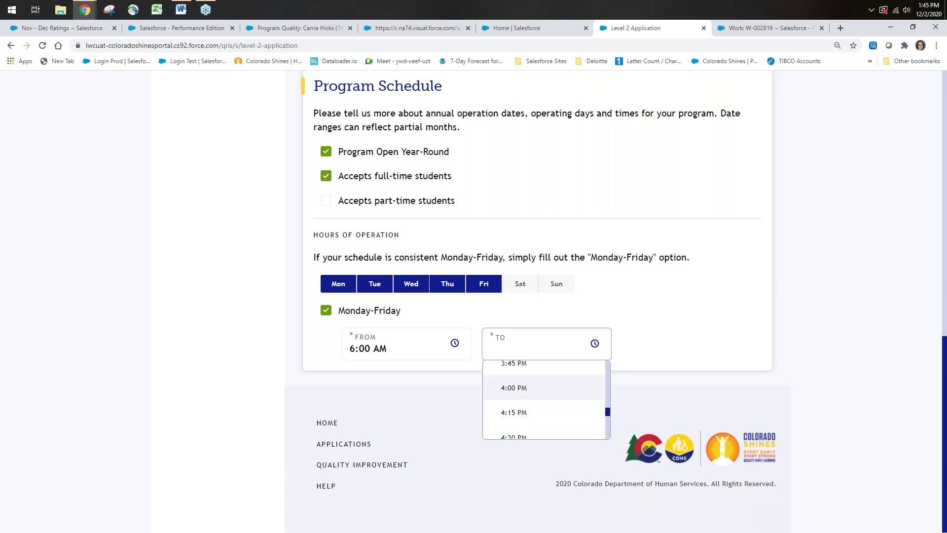
{"action": "left_click", "coordinate": [514, 386]}
Review the Program Details entries, then save them by advancing to the Children section.
{"action": "scroll", "coordinate": [557, 291], "scroll_direction": "up", "scroll_amount": 12}
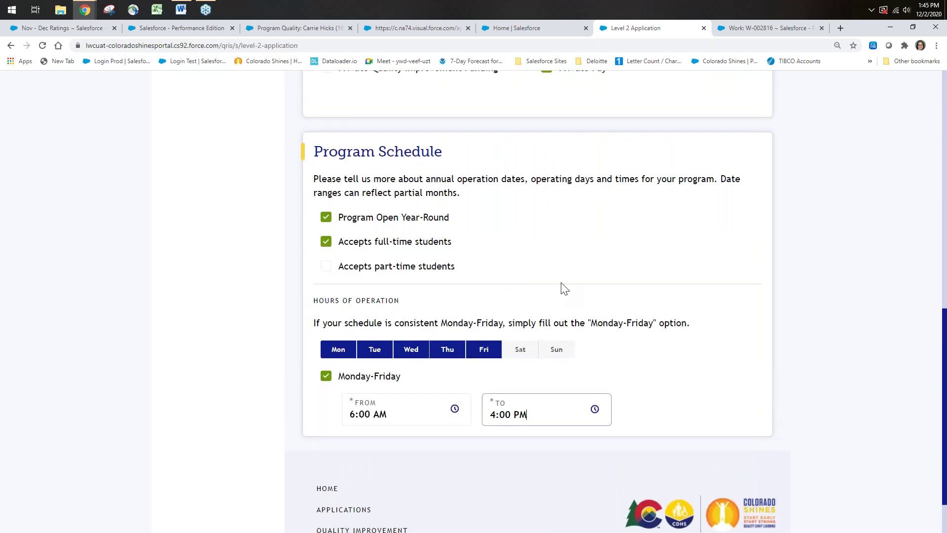
{"action": "scroll", "coordinate": [496, 239], "scroll_direction": "up", "scroll_amount": 1}
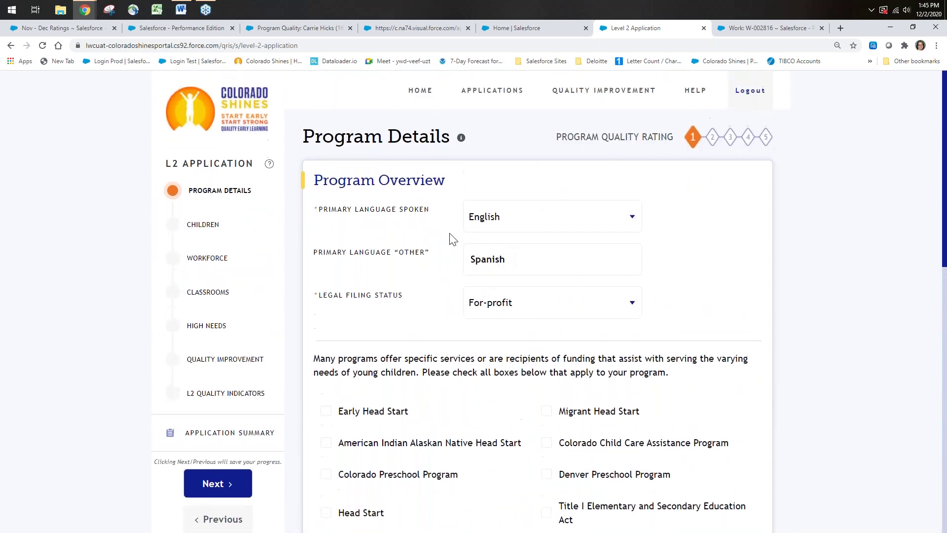
{"action": "scroll", "coordinate": [407, 276], "scroll_direction": "down", "scroll_amount": 3}
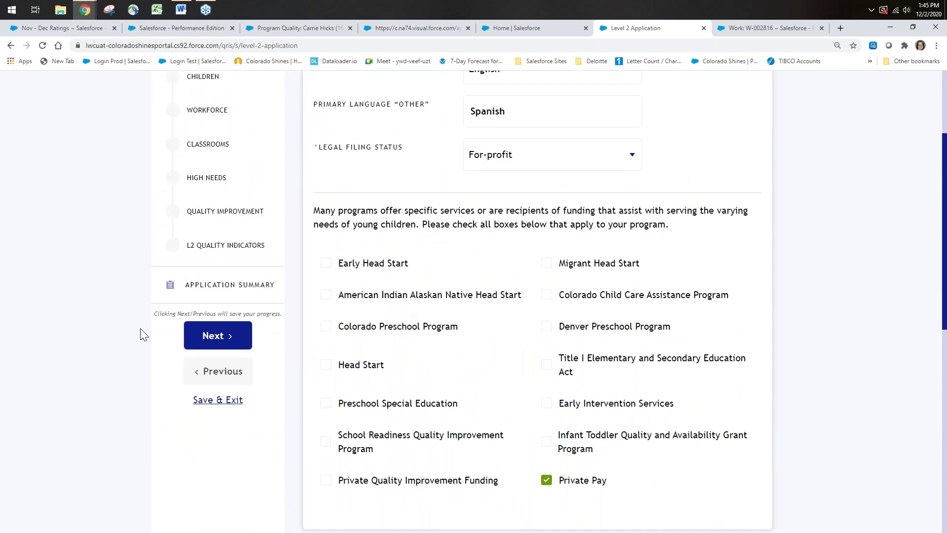
{"action": "scroll", "coordinate": [486, 315], "scroll_direction": "up", "scroll_amount": 3}
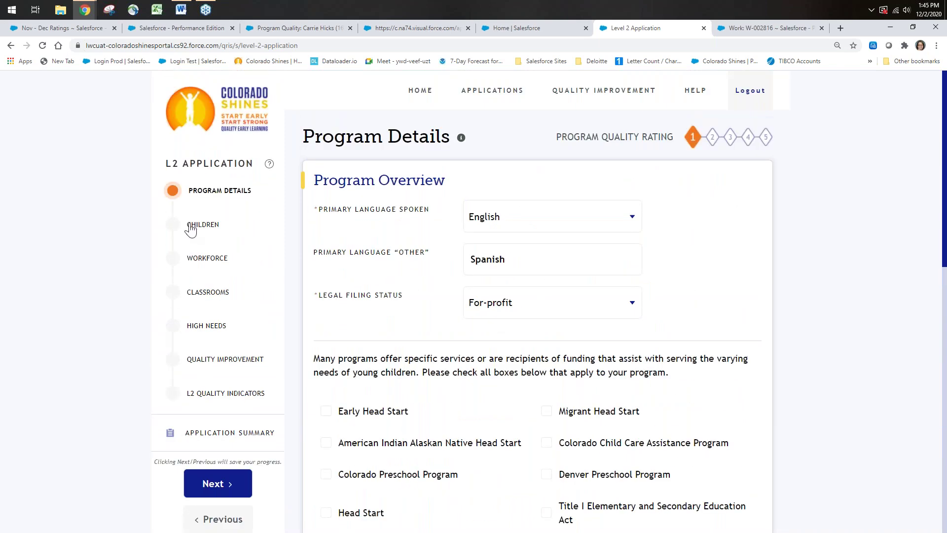
{"action": "scroll", "coordinate": [377, 313], "scroll_direction": "down", "scroll_amount": 3}
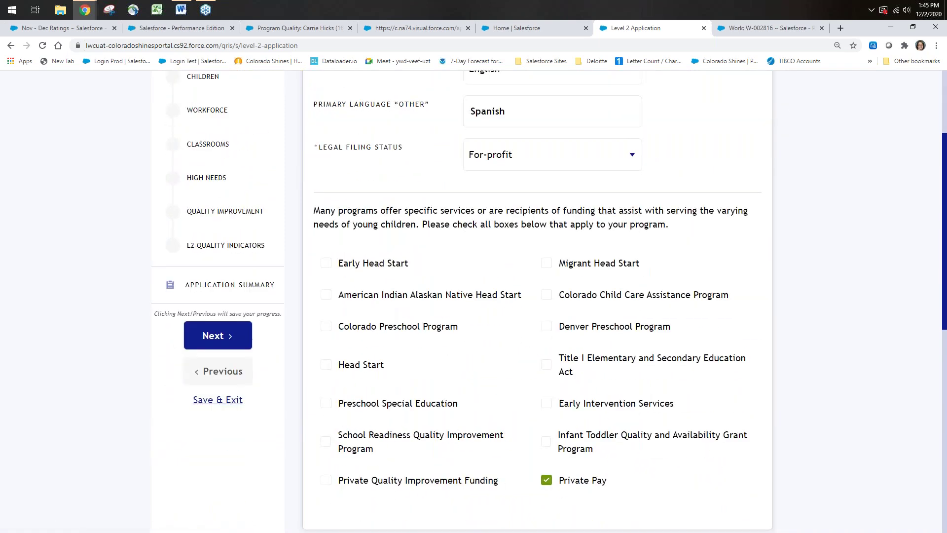
{"action": "left_click", "coordinate": [221, 341]}
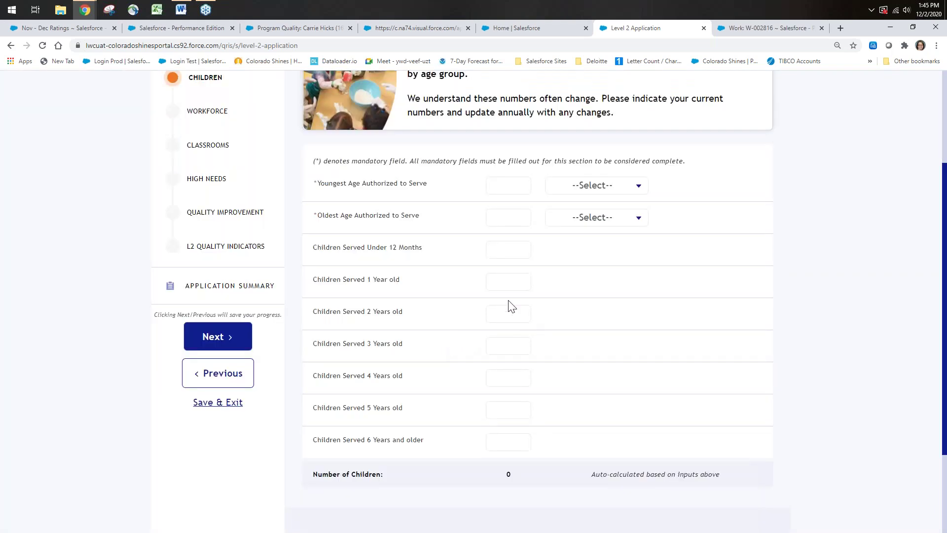
Set the youngest age authorized to serve to 6 weeks.
{"action": "scroll", "coordinate": [450, 226], "scroll_direction": "up", "scroll_amount": 3}
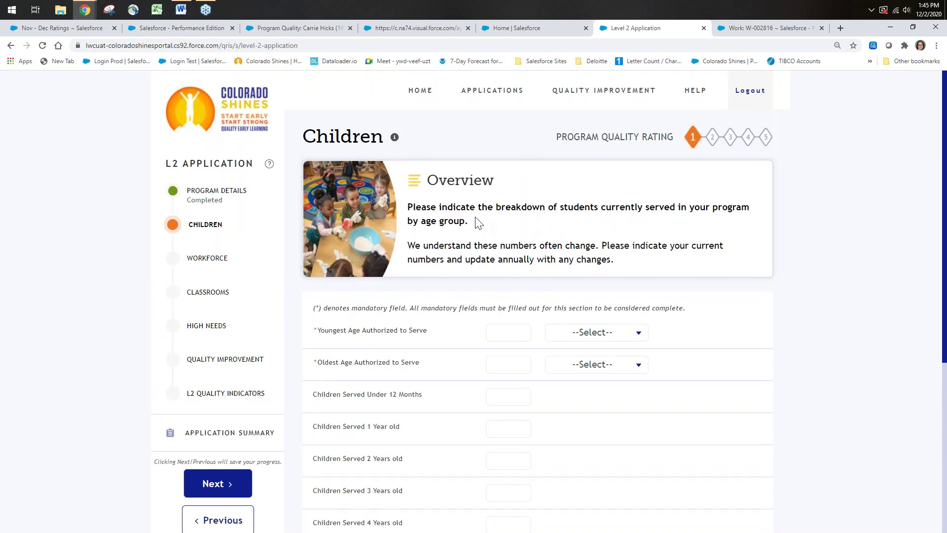
{"action": "scroll", "coordinate": [477, 223], "scroll_direction": "down", "scroll_amount": 4}
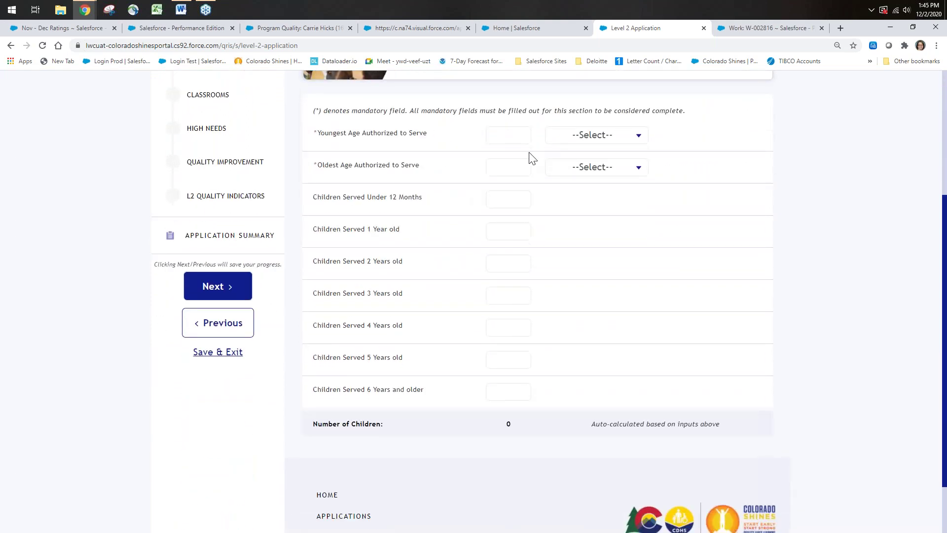
{"action": "left_click", "coordinate": [509, 135]}
{"action": "left_click", "coordinate": [498, 155]}
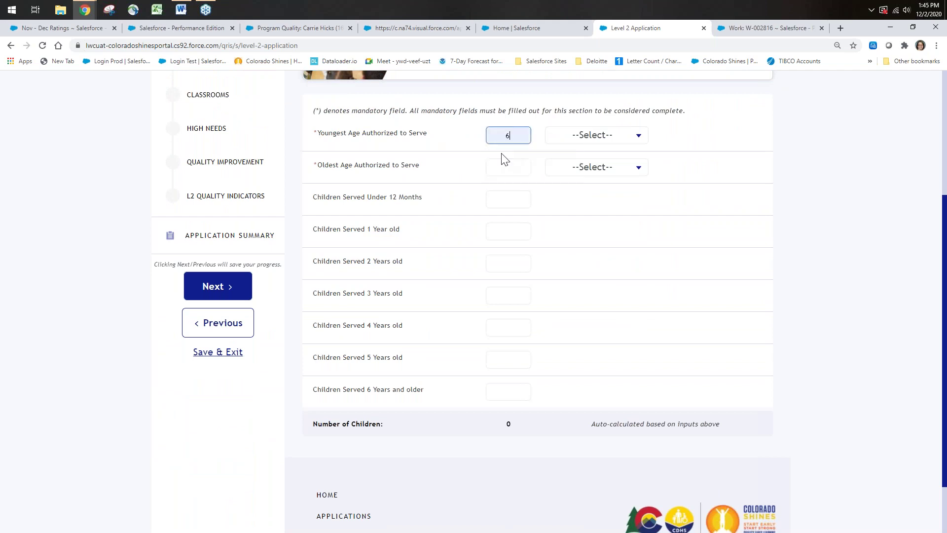
{"action": "left_click", "coordinate": [636, 135]}
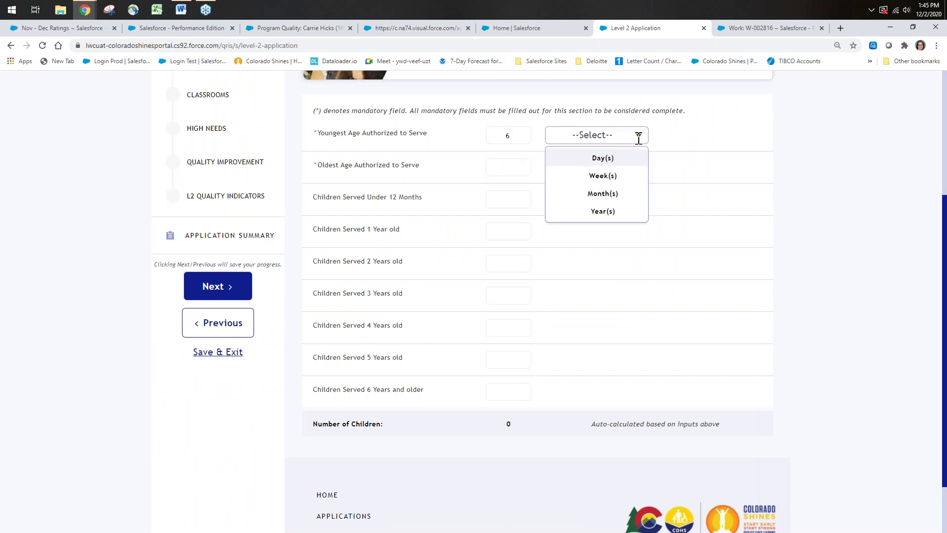
{"action": "left_click", "coordinate": [604, 177]}
Set the oldest age authorized to serve to 12 years.
{"action": "left_click", "coordinate": [501, 168]}
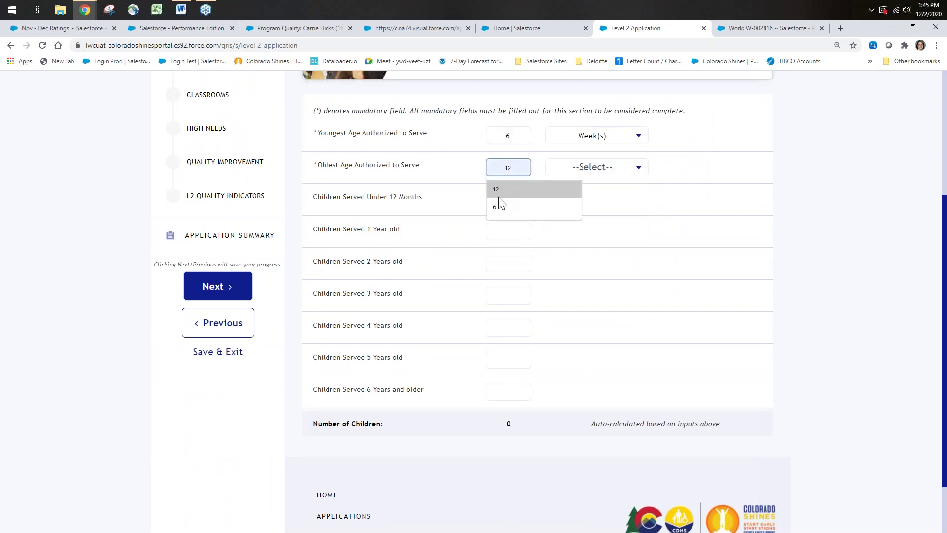
{"action": "left_click", "coordinate": [495, 187]}
{"action": "left_click", "coordinate": [636, 167]}
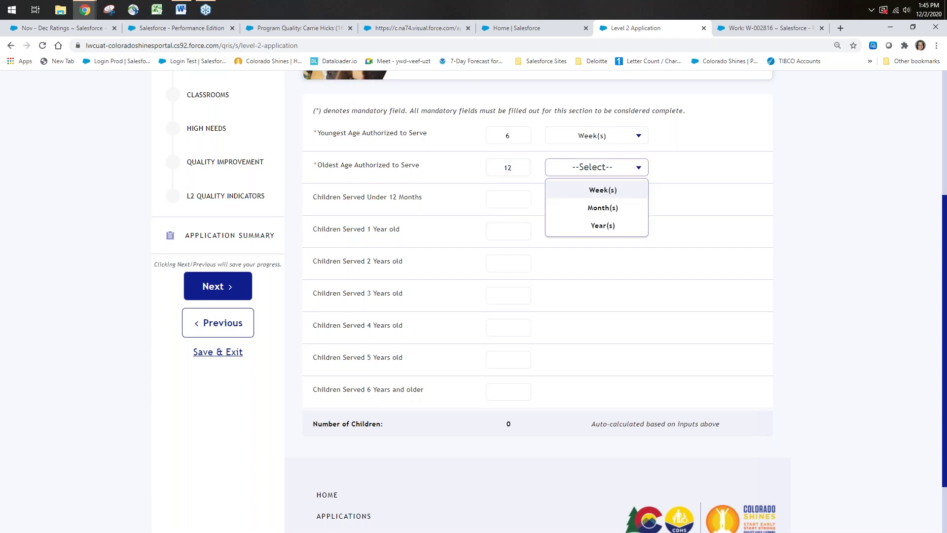
{"action": "left_click", "coordinate": [604, 226]}
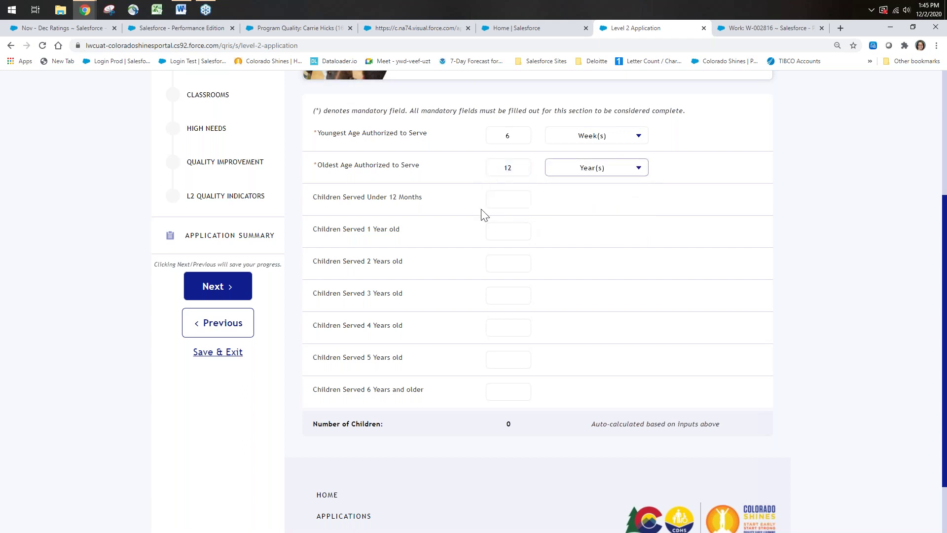
Enter the children served as 0 under 12 months, 2 one-year-olds and 6 two-year-olds.
{"action": "left_click", "coordinate": [510, 198]}
{"action": "left_click", "coordinate": [490, 222]}
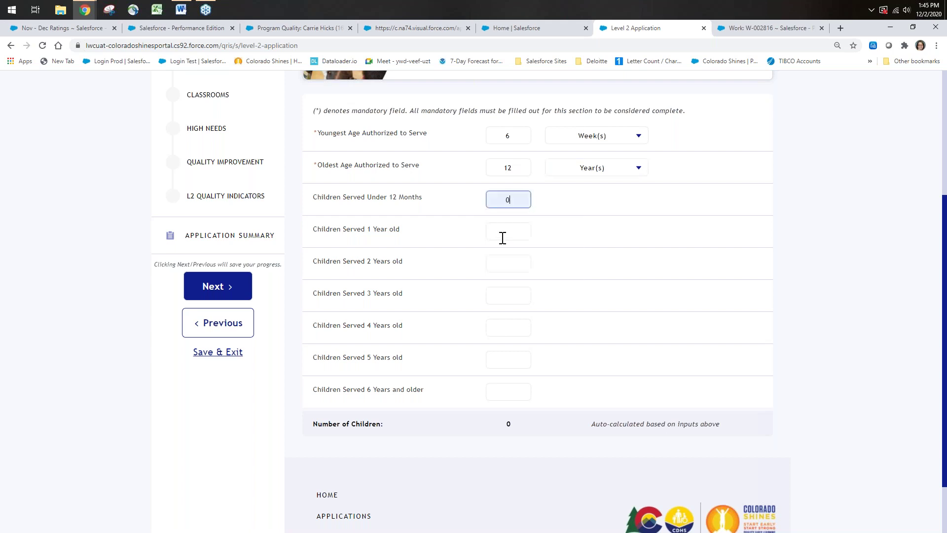
{"action": "left_click", "coordinate": [507, 233]}
{"action": "left_click", "coordinate": [496, 250]}
{"action": "left_click", "coordinate": [509, 262]}
{"action": "left_click", "coordinate": [497, 286]}
Enter 1 child served for each of ages 3, 4 and 5, and 0 for 6 years and older.
{"action": "left_click", "coordinate": [507, 297]}
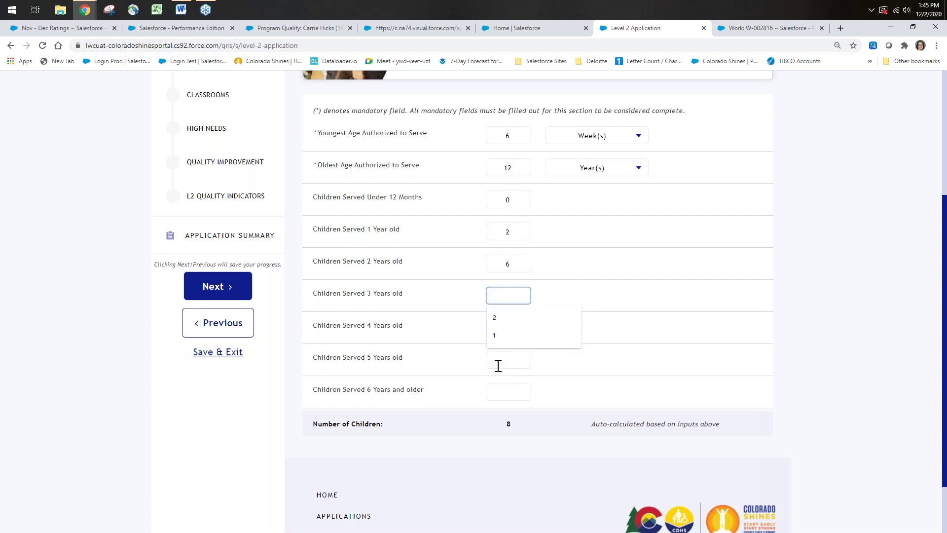
{"action": "left_click", "coordinate": [495, 335]}
{"action": "left_click", "coordinate": [502, 321]}
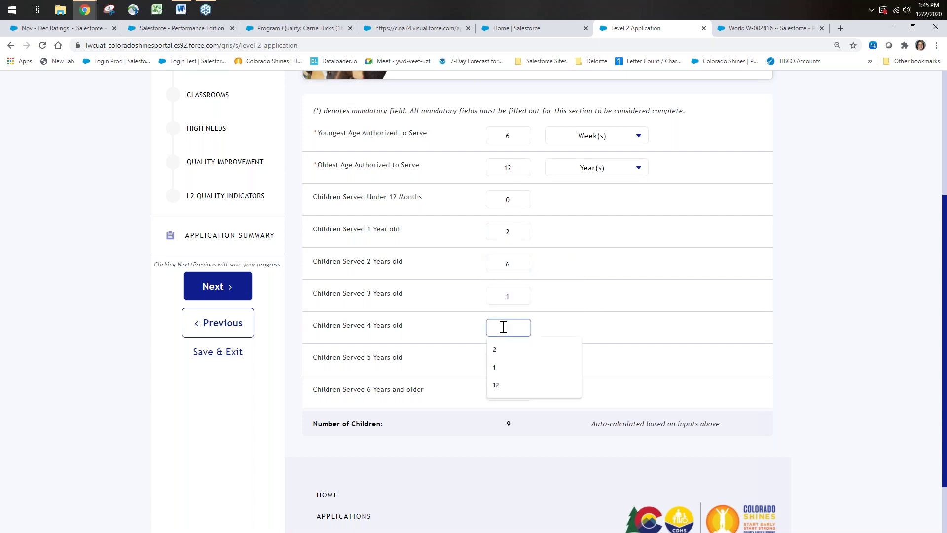
{"action": "left_click", "coordinate": [493, 369]}
{"action": "left_click", "coordinate": [508, 362]}
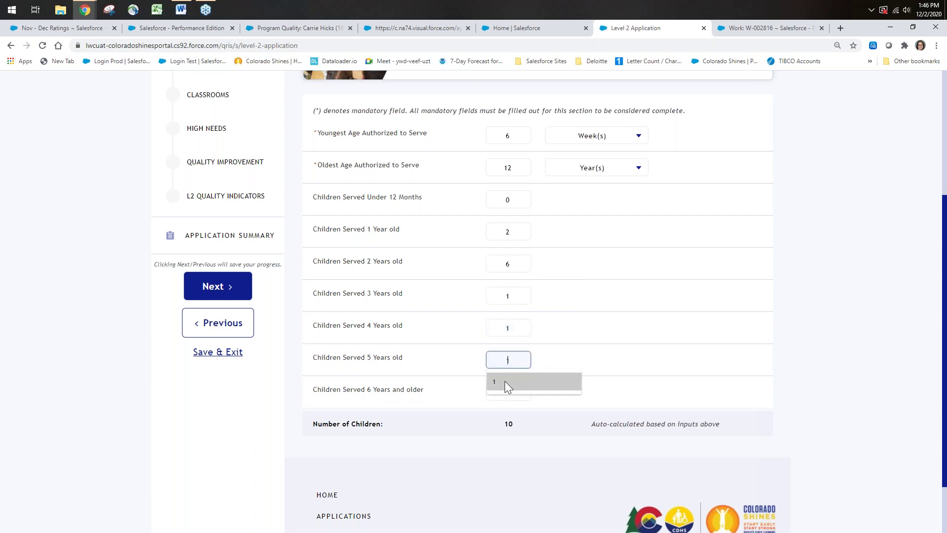
{"action": "left_click", "coordinate": [495, 382]}
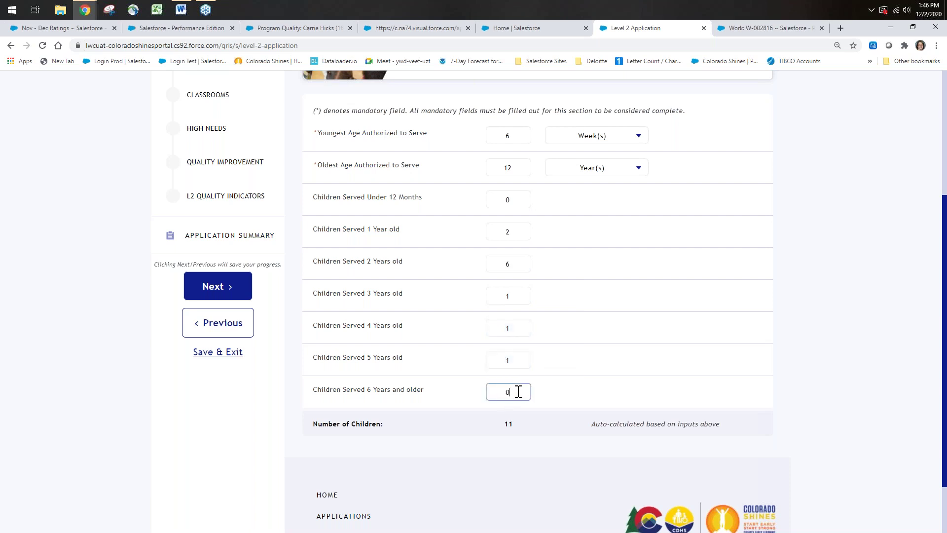
{"action": "left_click", "coordinate": [407, 447]}
Advance to the Workforce section and review its overview, Level 2 training hours summary and staff list.
{"action": "left_click", "coordinate": [215, 282]}
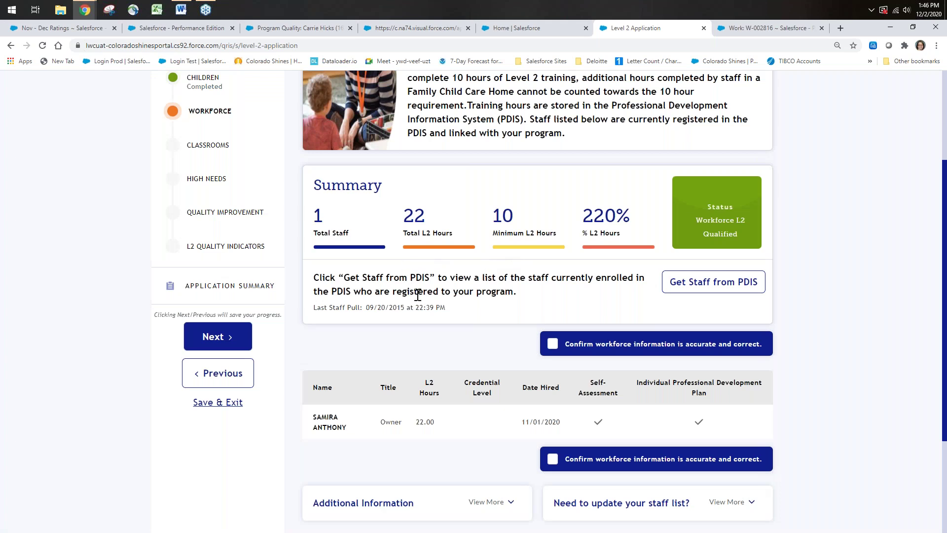
{"action": "scroll", "coordinate": [418, 294], "scroll_direction": "down", "scroll_amount": 1}
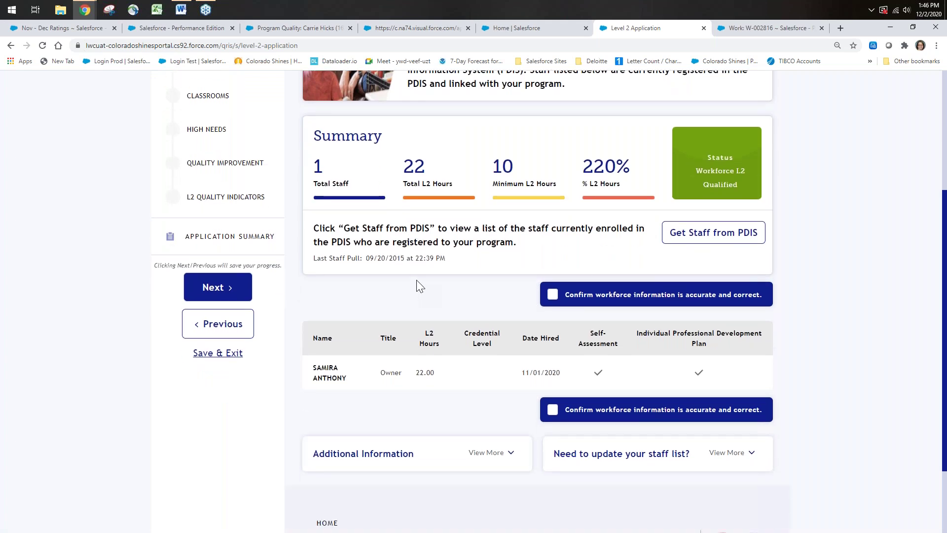
{"action": "scroll", "coordinate": [417, 224], "scroll_direction": "up", "scroll_amount": 4}
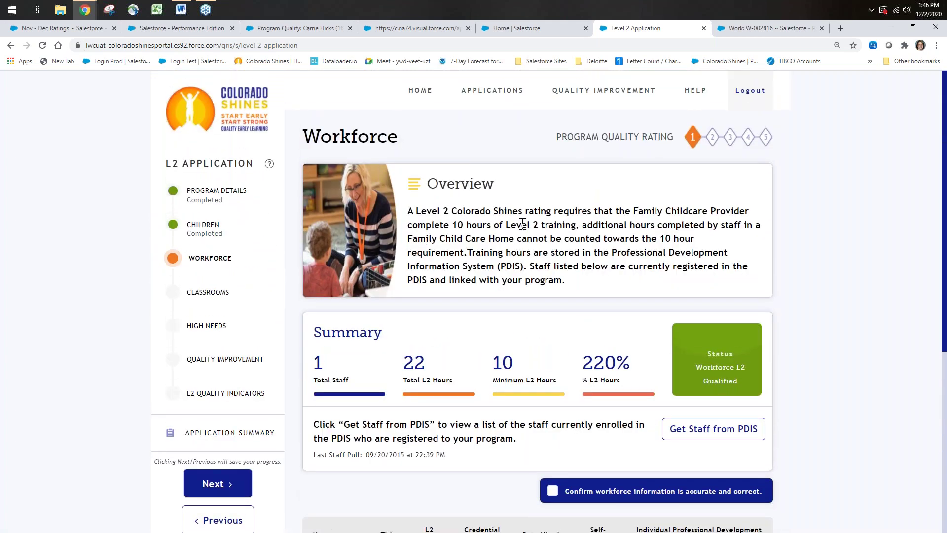
{"action": "scroll", "coordinate": [572, 340], "scroll_direction": "down", "scroll_amount": 2}
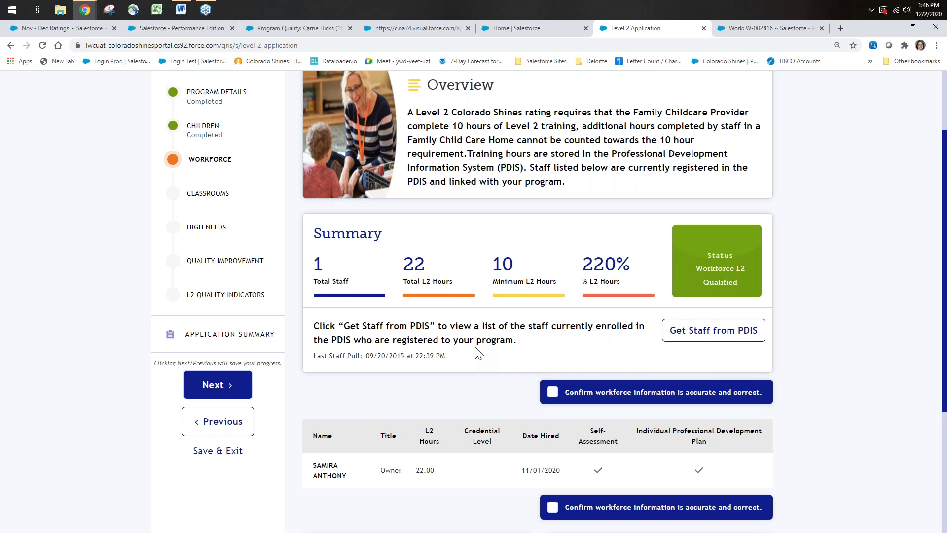
{"action": "scroll", "coordinate": [537, 341], "scroll_direction": "down", "scroll_amount": 1}
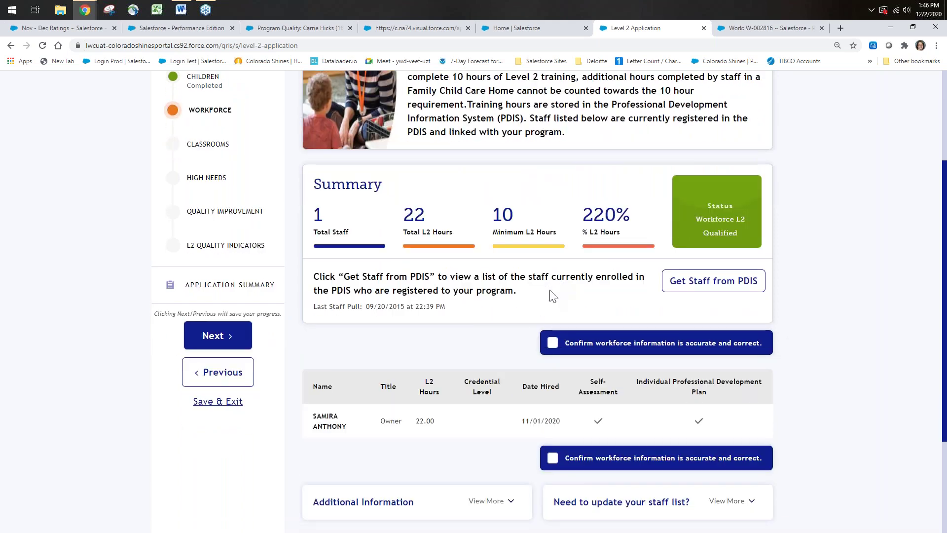
Confirm that the workforce information is accurate and correct.
{"action": "scroll", "coordinate": [493, 308], "scroll_direction": "down", "scroll_amount": 2}
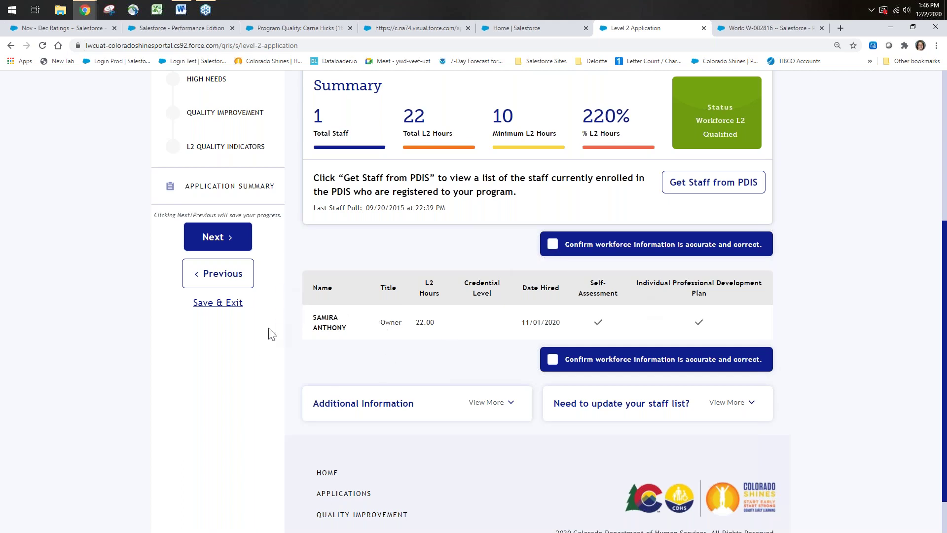
{"action": "left_click", "coordinate": [553, 244]}
{"action": "scroll", "coordinate": [377, 288], "scroll_direction": "up", "scroll_amount": 2}
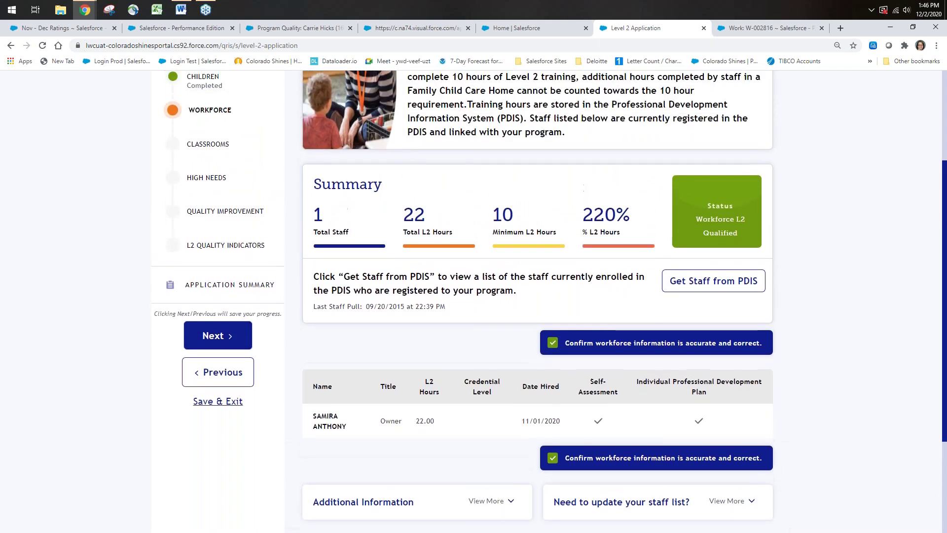
{"action": "scroll", "coordinate": [468, 296], "scroll_direction": "up", "scroll_amount": 1}
{"action": "scroll", "coordinate": [465, 294], "scroll_direction": "up", "scroll_amount": 1}
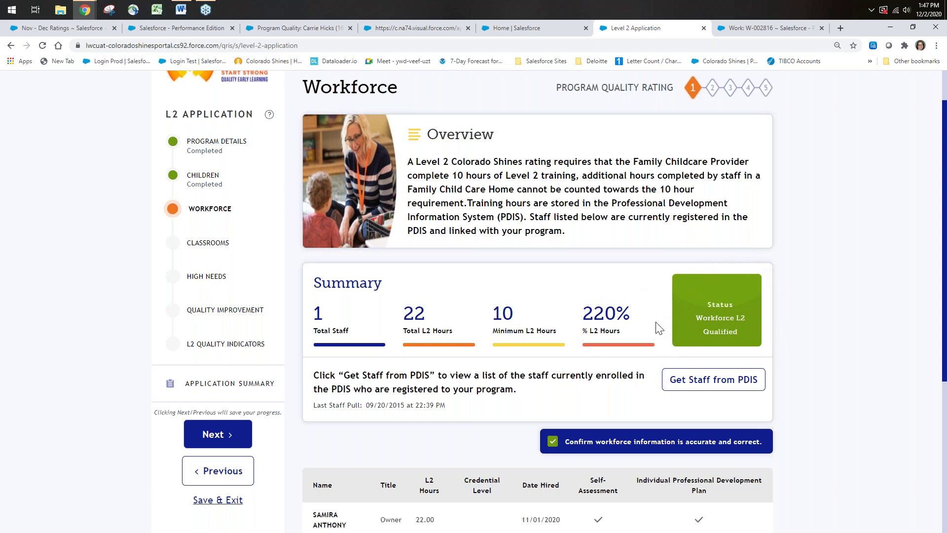
Review the Workforce summary and staff list, and advance to the Classrooms section.
{"action": "scroll", "coordinate": [714, 339], "scroll_direction": "down", "scroll_amount": 3}
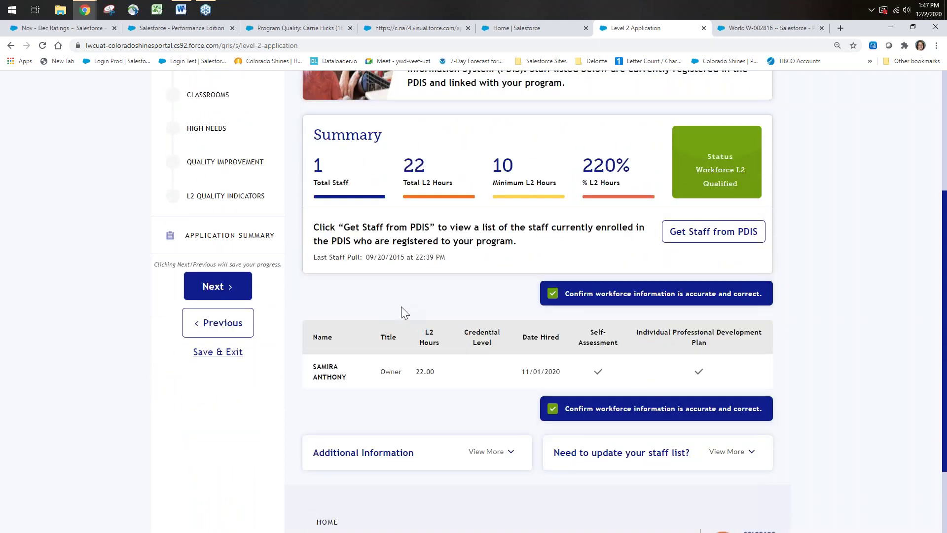
{"action": "scroll", "coordinate": [390, 346], "scroll_direction": "up", "scroll_amount": 1}
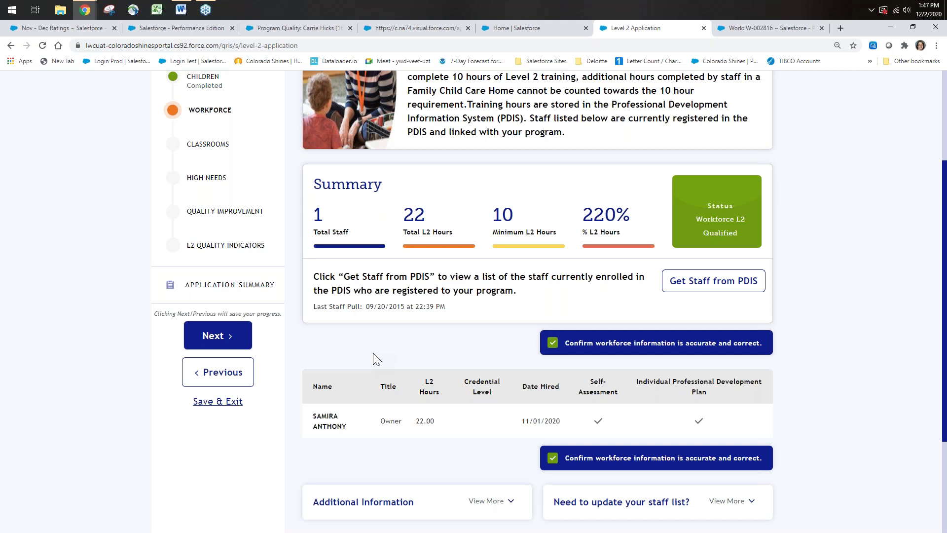
{"action": "scroll", "coordinate": [434, 410], "scroll_direction": "up", "scroll_amount": 2}
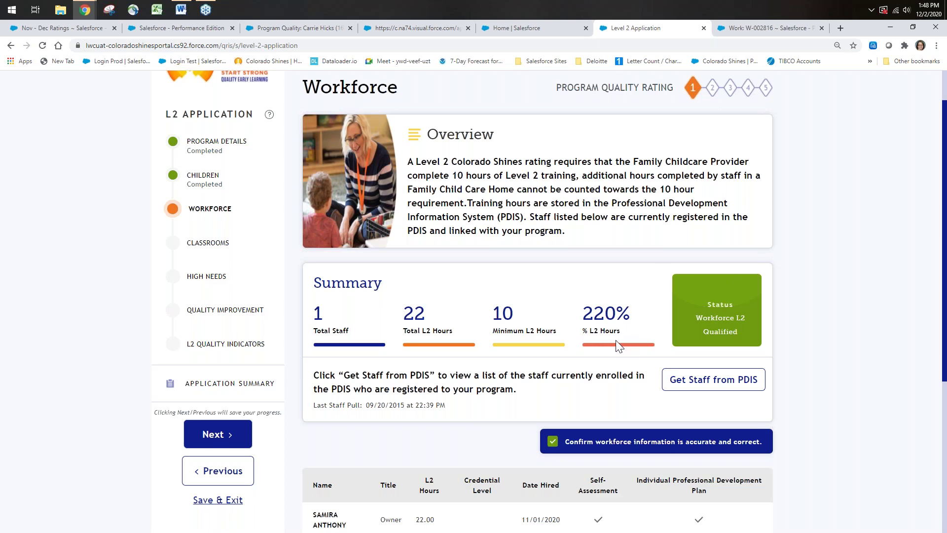
{"action": "scroll", "coordinate": [614, 345], "scroll_direction": "down", "scroll_amount": 5}
{"action": "scroll", "coordinate": [443, 286], "scroll_direction": "up", "scroll_amount": 6}
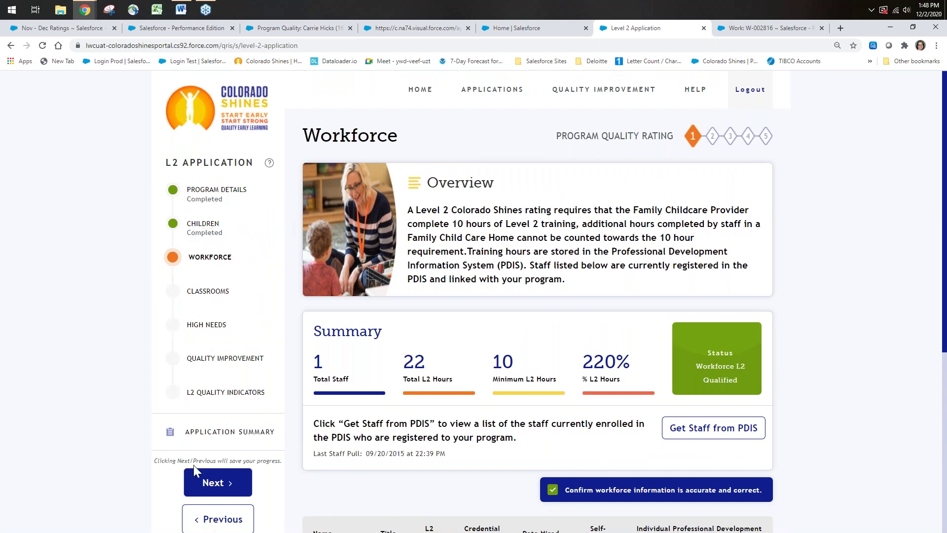
{"action": "left_click", "coordinate": [212, 483]}
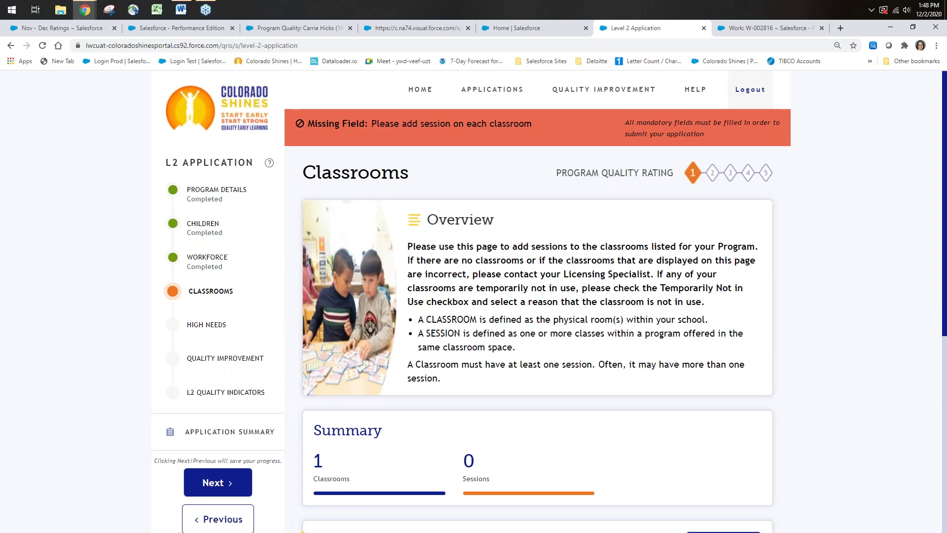
Return to the Workforce section and re-examine its summary, staff list and section completion statuses.
{"action": "left_click", "coordinate": [222, 522]}
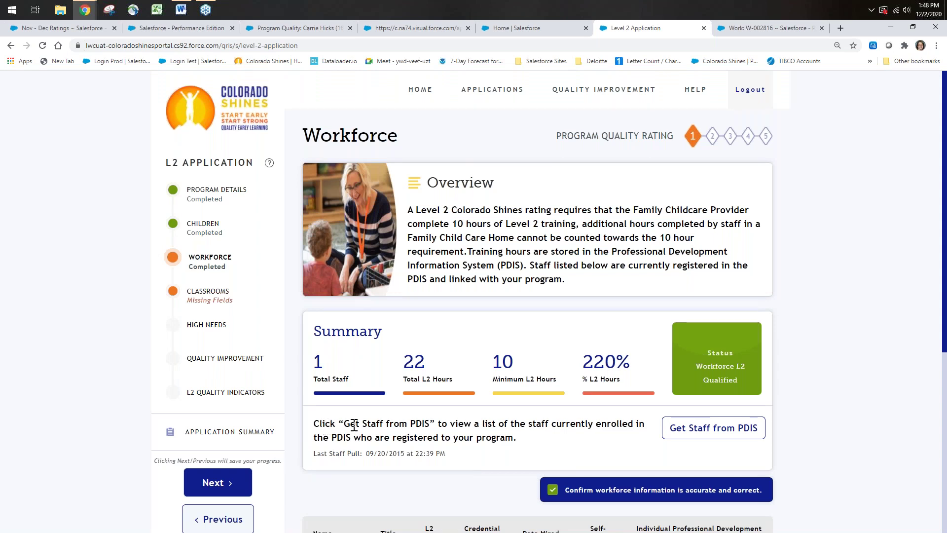
{"action": "scroll", "coordinate": [355, 419], "scroll_direction": "down", "scroll_amount": 2}
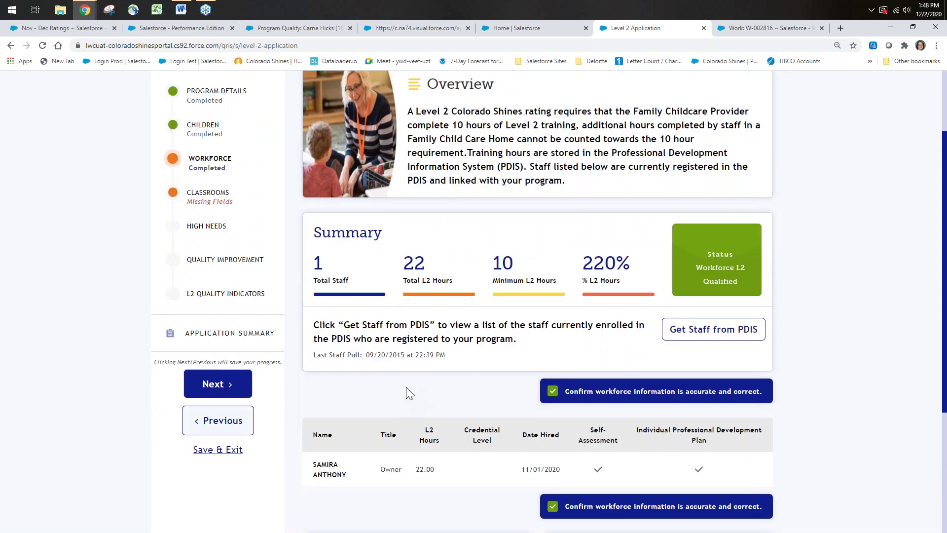
{"action": "scroll", "coordinate": [407, 393], "scroll_direction": "down", "scroll_amount": 2}
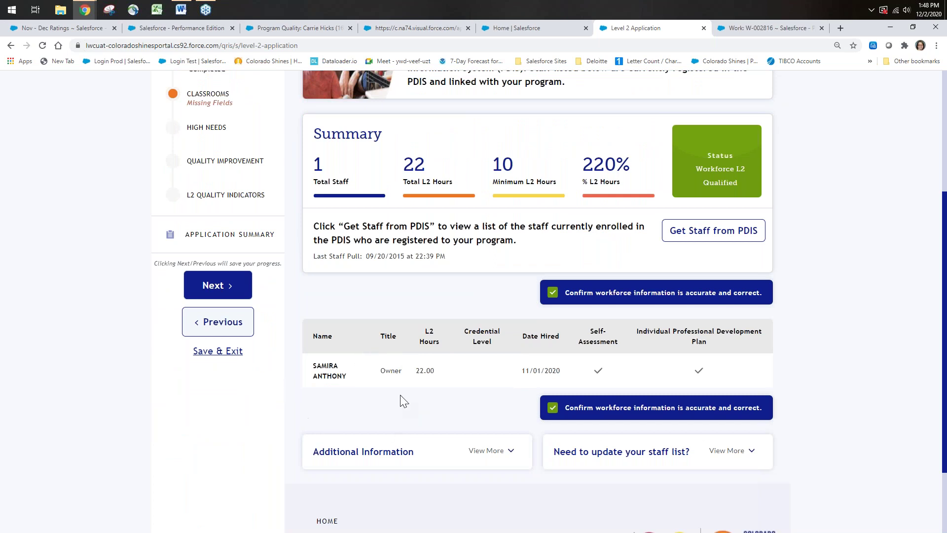
{"action": "scroll", "coordinate": [332, 425], "scroll_direction": "down", "scroll_amount": 2}
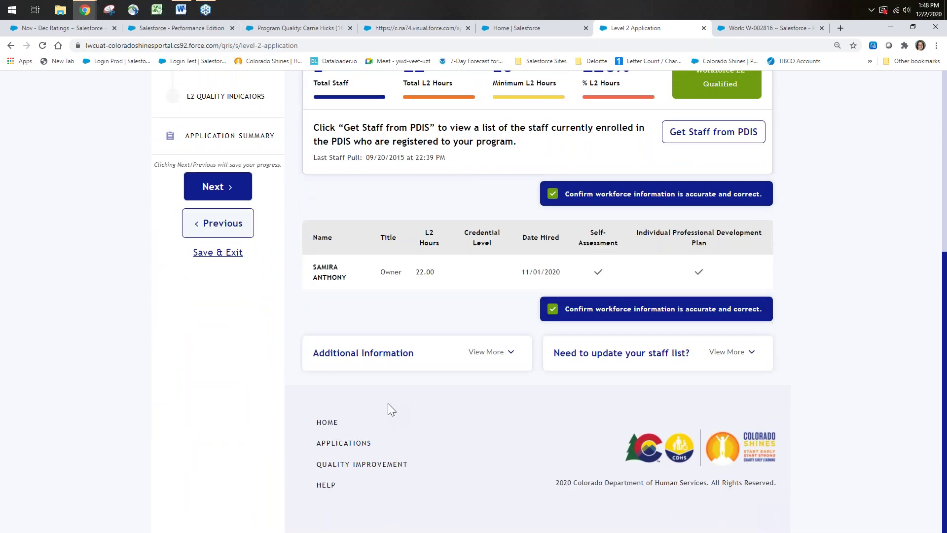
{"action": "scroll", "coordinate": [419, 390], "scroll_direction": "up", "scroll_amount": 3}
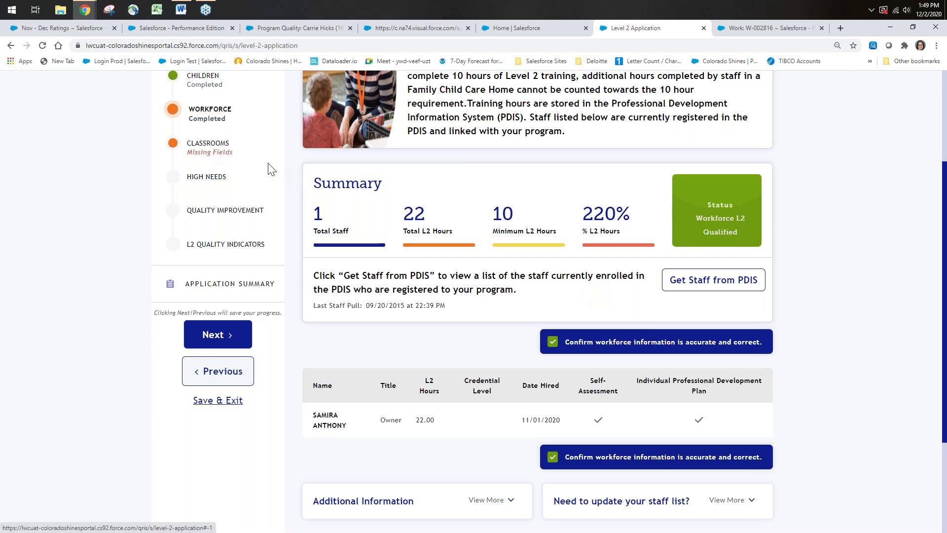
{"action": "scroll", "coordinate": [218, 148], "scroll_direction": "up", "scroll_amount": 2}
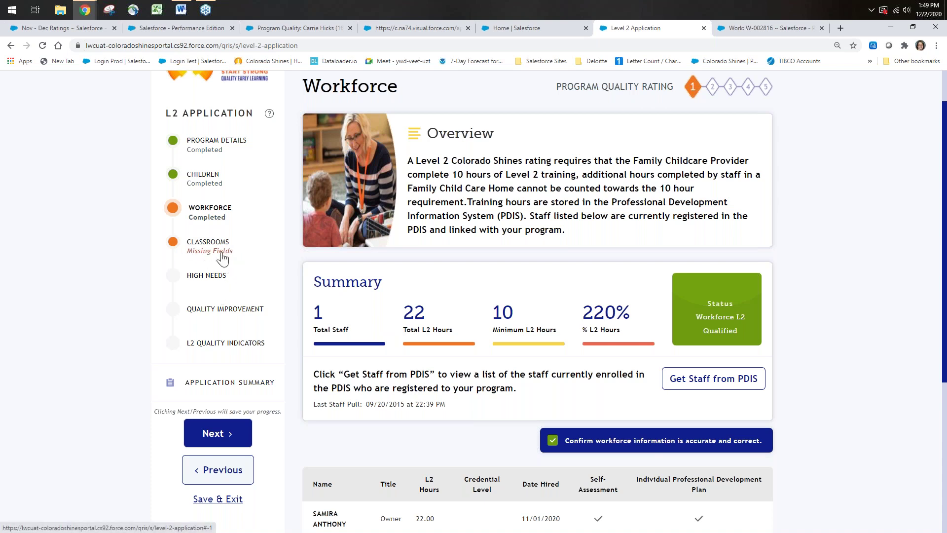
Open the Classrooms section and examine the Peas classroom's details and session list.
{"action": "left_click", "coordinate": [209, 244]}
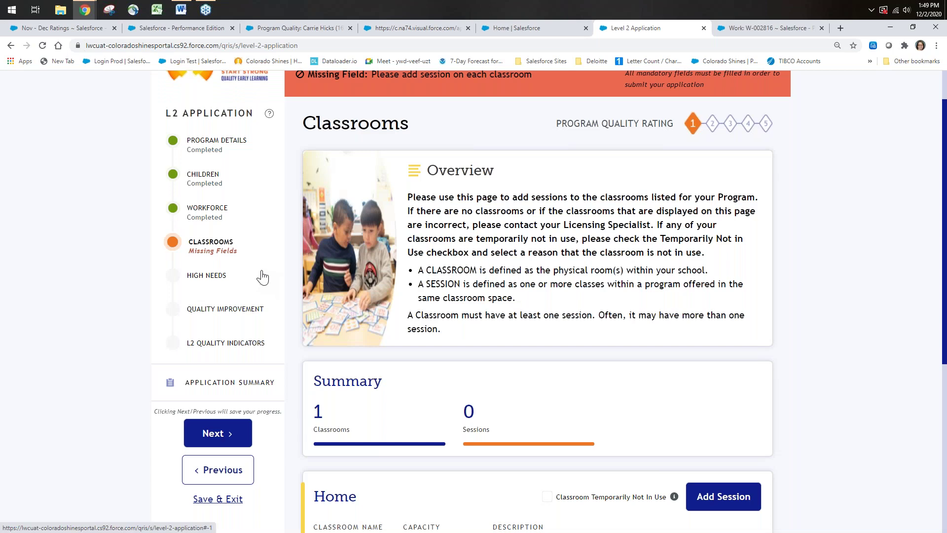
{"action": "scroll", "coordinate": [261, 274], "scroll_direction": "down", "scroll_amount": 4}
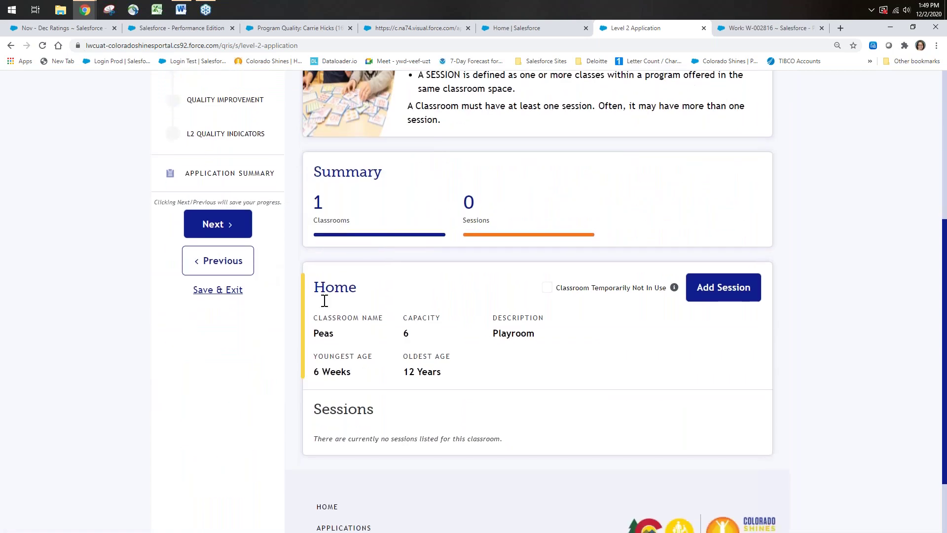
{"action": "scroll", "coordinate": [324, 301], "scroll_direction": "down", "scroll_amount": 1}
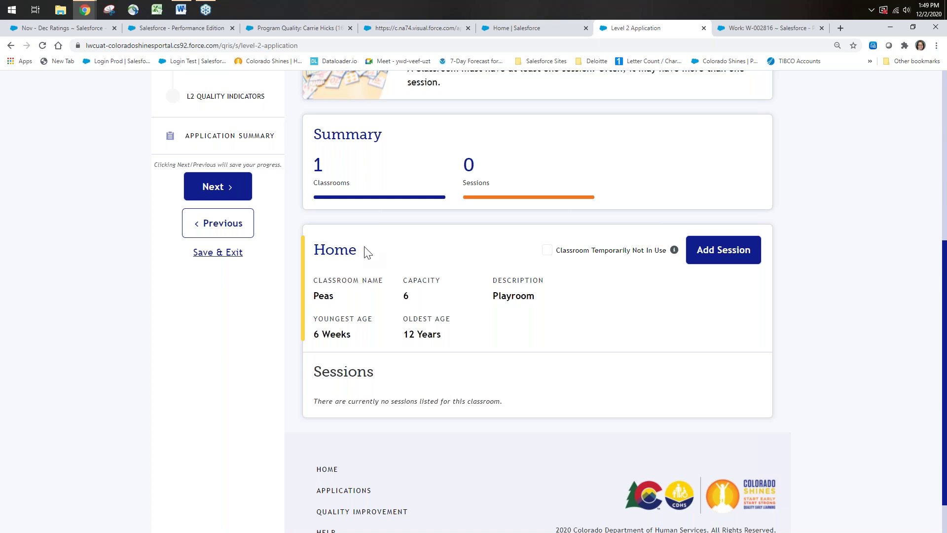
{"action": "scroll", "coordinate": [367, 249], "scroll_direction": "down", "scroll_amount": 1}
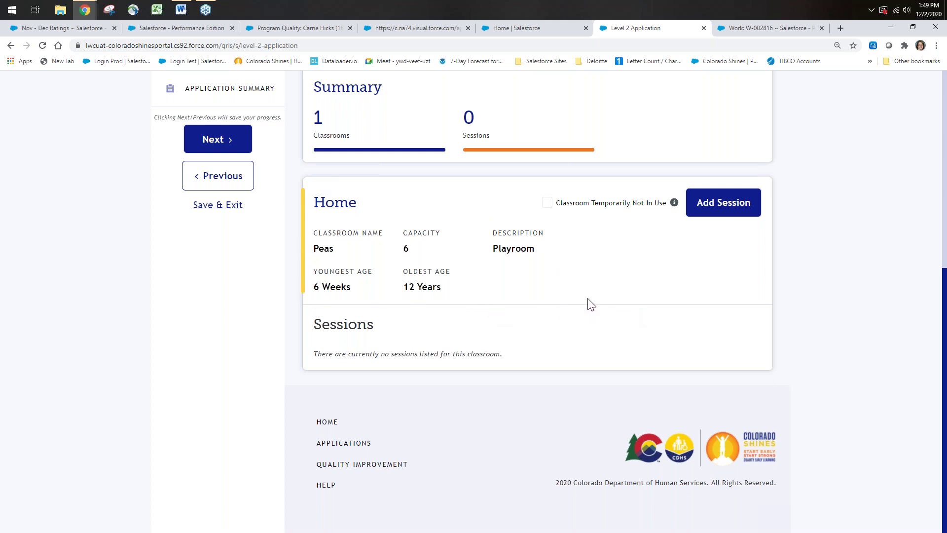
{"action": "scroll", "coordinate": [474, 306], "scroll_direction": "up", "scroll_amount": 2}
{"action": "scroll", "coordinate": [477, 306], "scroll_direction": "down", "scroll_amount": 2}
Mark the Peas classroom as temporarily not in use with Break/Summer as the reason, and save.
{"action": "left_click", "coordinate": [549, 204]}
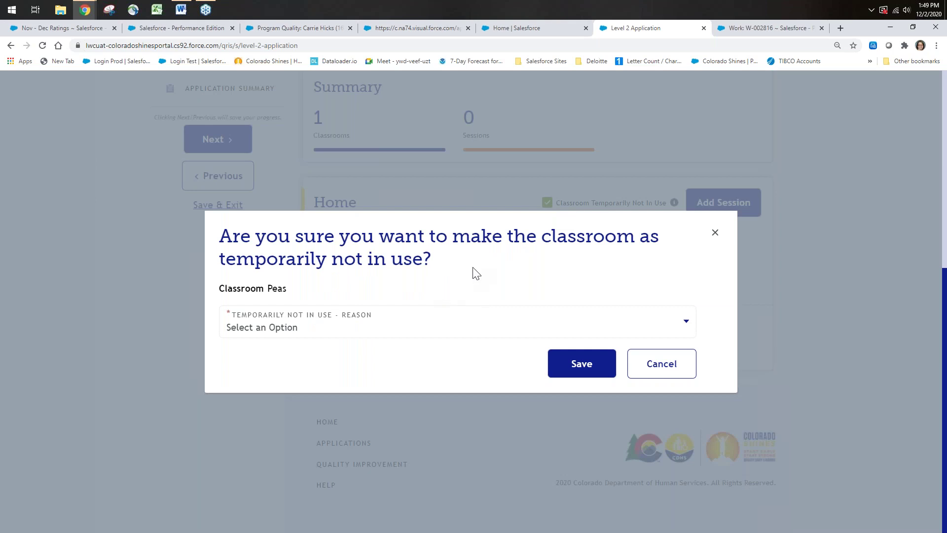
{"action": "left_click", "coordinate": [687, 323]}
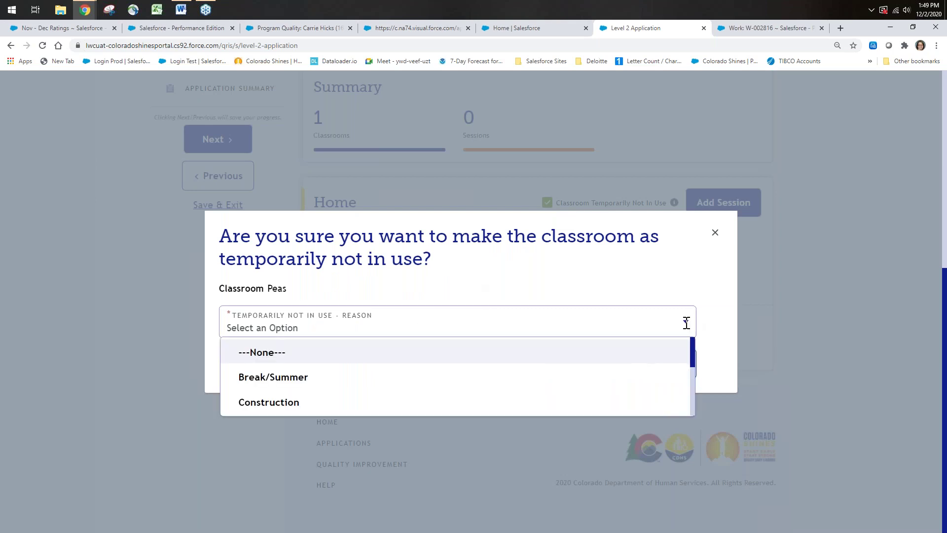
{"action": "scroll", "coordinate": [316, 385], "scroll_direction": "down", "scroll_amount": 3}
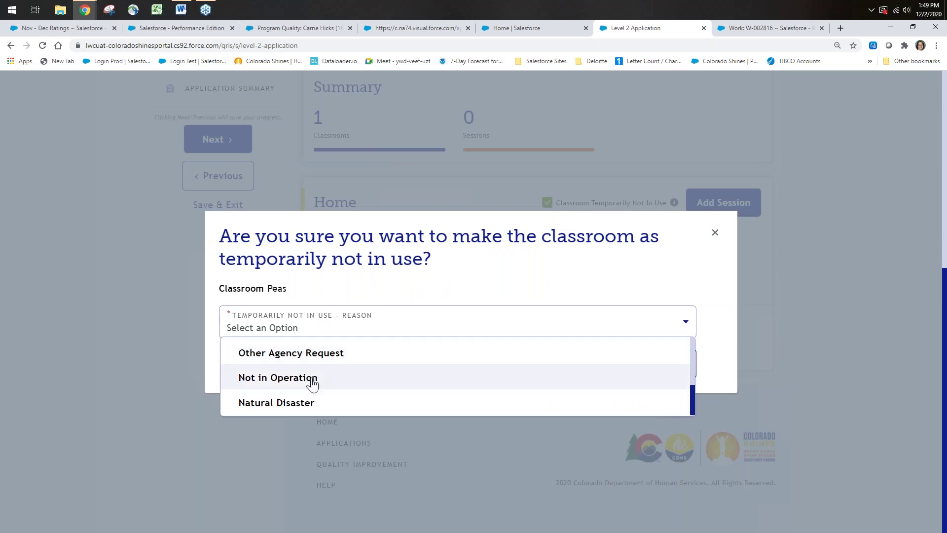
{"action": "scroll", "coordinate": [313, 384], "scroll_direction": "up", "scroll_amount": 5}
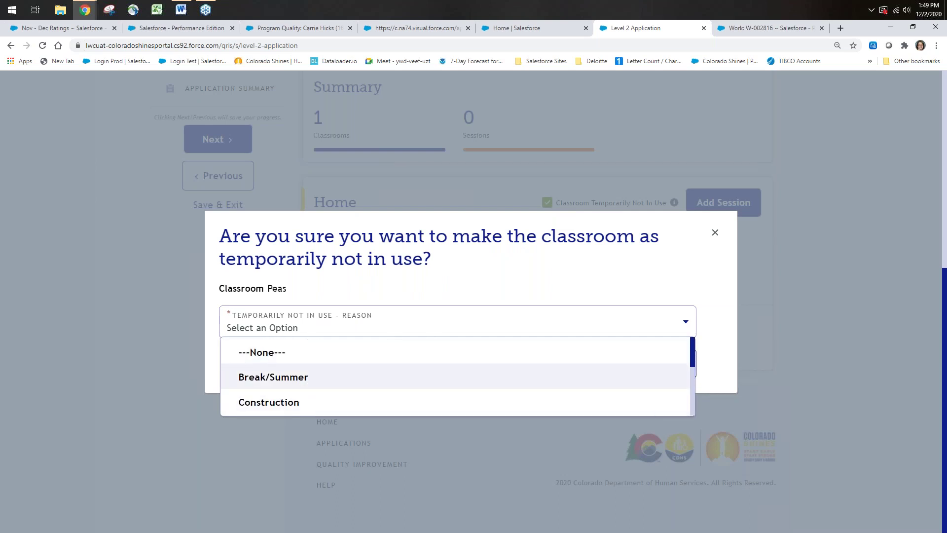
{"action": "left_click", "coordinate": [292, 381]}
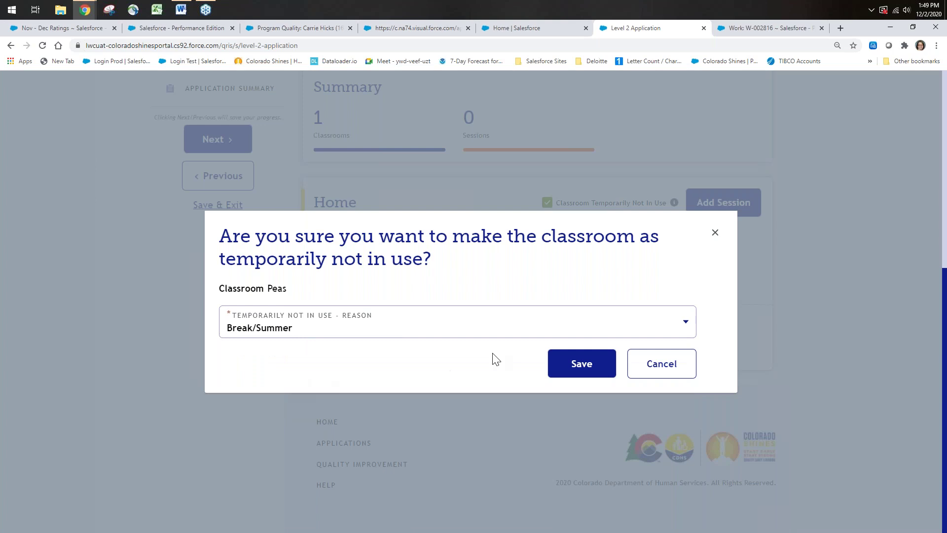
{"action": "left_click", "coordinate": [590, 366]}
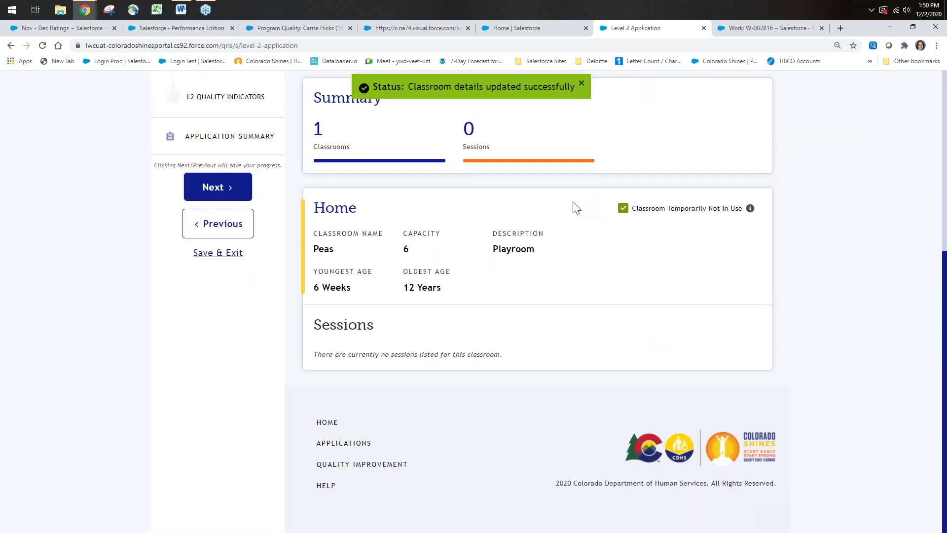
Remove the temporarily not in use status from the Peas classroom and save.
{"action": "left_click", "coordinate": [624, 209]}
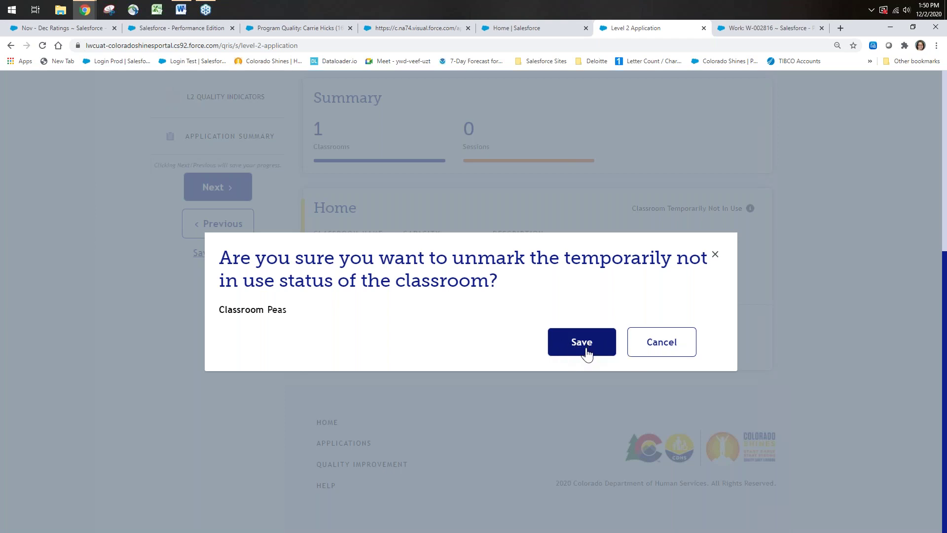
{"action": "left_click", "coordinate": [587, 353]}
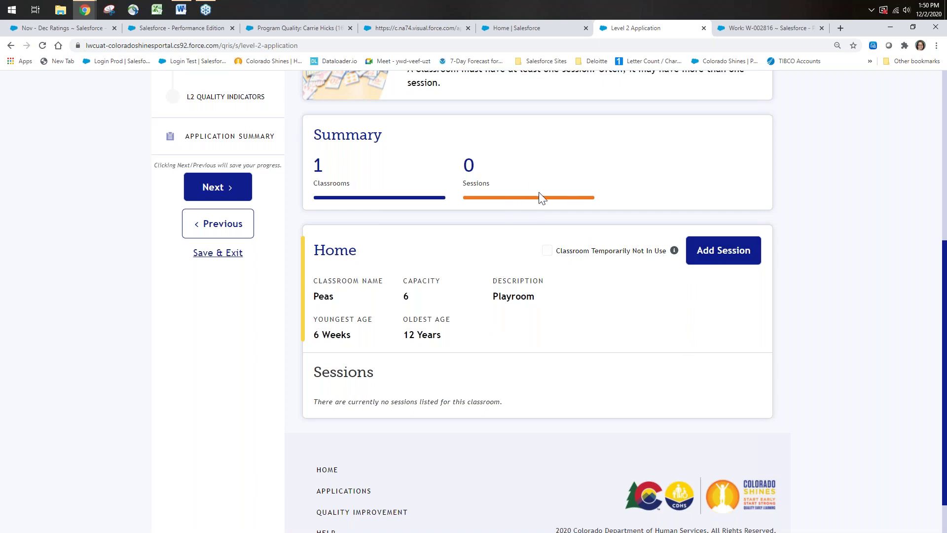
Look over a blank Add Session form, close it, and review the Classrooms overview and Peas classroom details.
{"action": "left_click", "coordinate": [702, 257]}
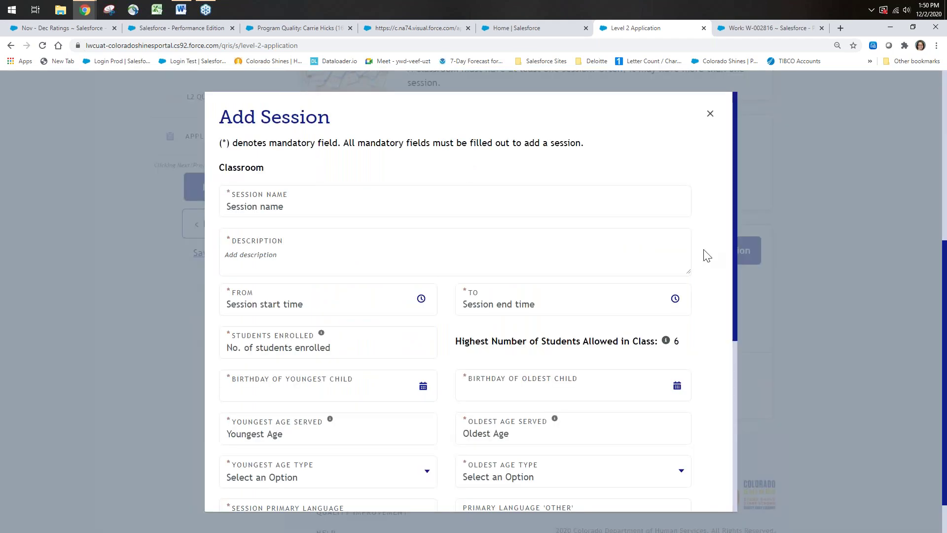
{"action": "left_click", "coordinate": [710, 115]}
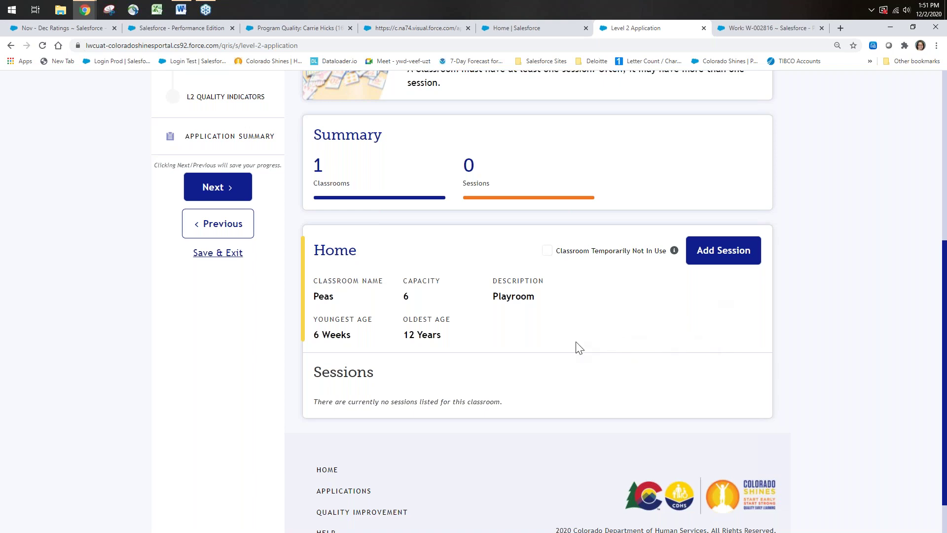
{"action": "scroll", "coordinate": [672, 346], "scroll_direction": "up", "scroll_amount": 1}
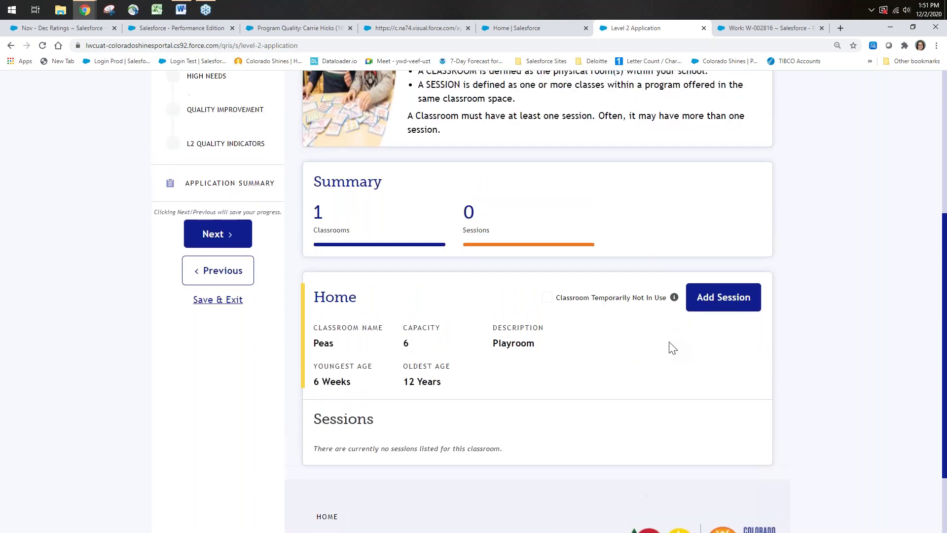
{"action": "scroll", "coordinate": [690, 353], "scroll_direction": "down", "scroll_amount": 2}
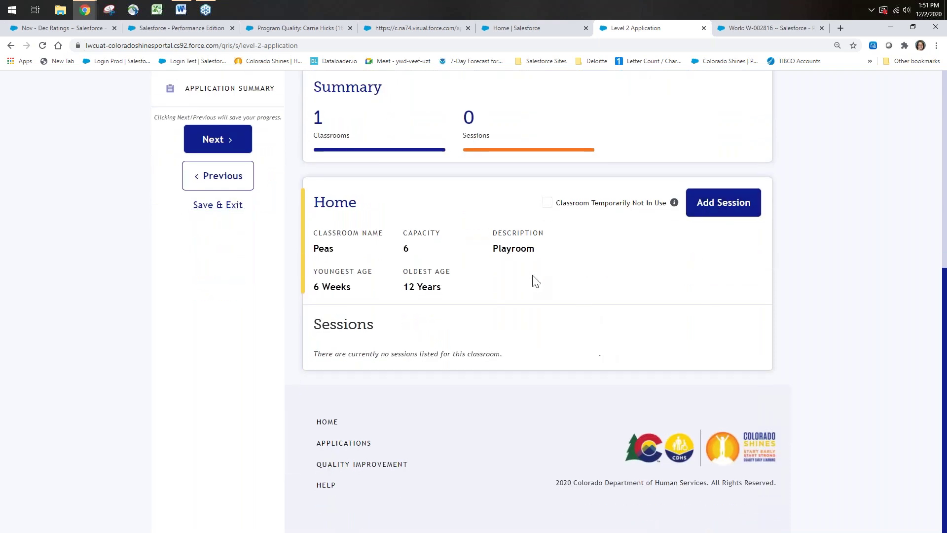
{"action": "scroll", "coordinate": [675, 258], "scroll_direction": "up", "scroll_amount": 3}
{"action": "scroll", "coordinate": [678, 258], "scroll_direction": "up", "scroll_amount": 2}
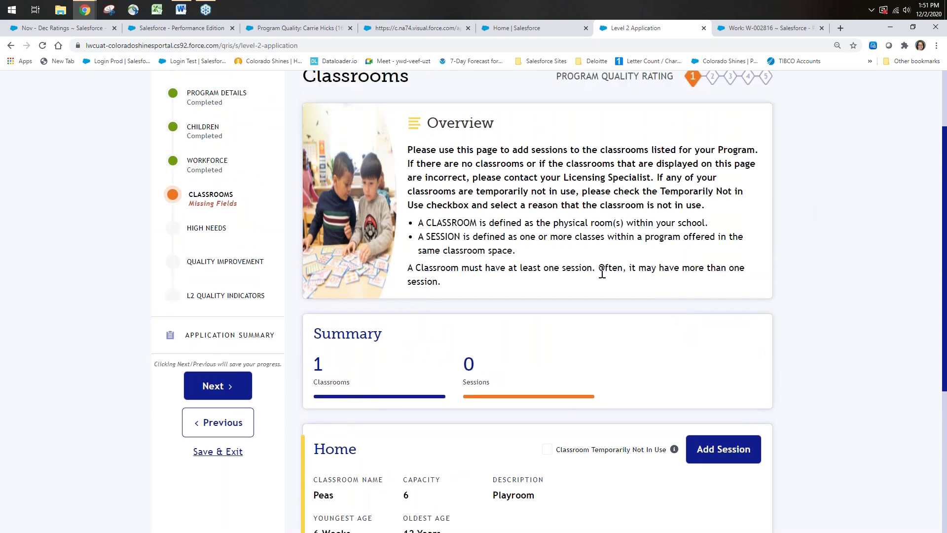
{"action": "scroll", "coordinate": [636, 298], "scroll_direction": "down", "scroll_amount": 2}
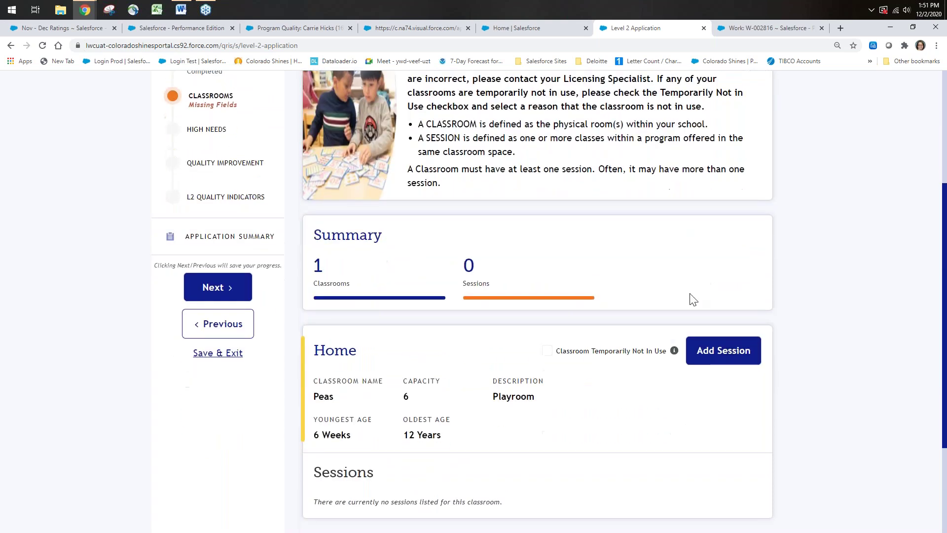
Start a new session for the Peas classroom and review the form's fields through high needs types and staff selection.
{"action": "left_click", "coordinate": [711, 356]}
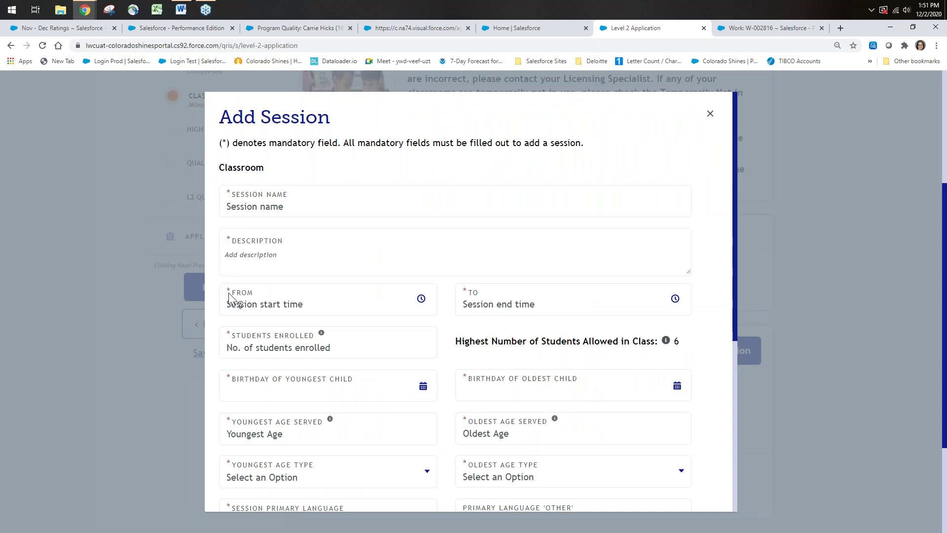
{"action": "scroll", "coordinate": [232, 296], "scroll_direction": "down", "scroll_amount": 1}
{"action": "scroll", "coordinate": [232, 293], "scroll_direction": "down", "scroll_amount": 1}
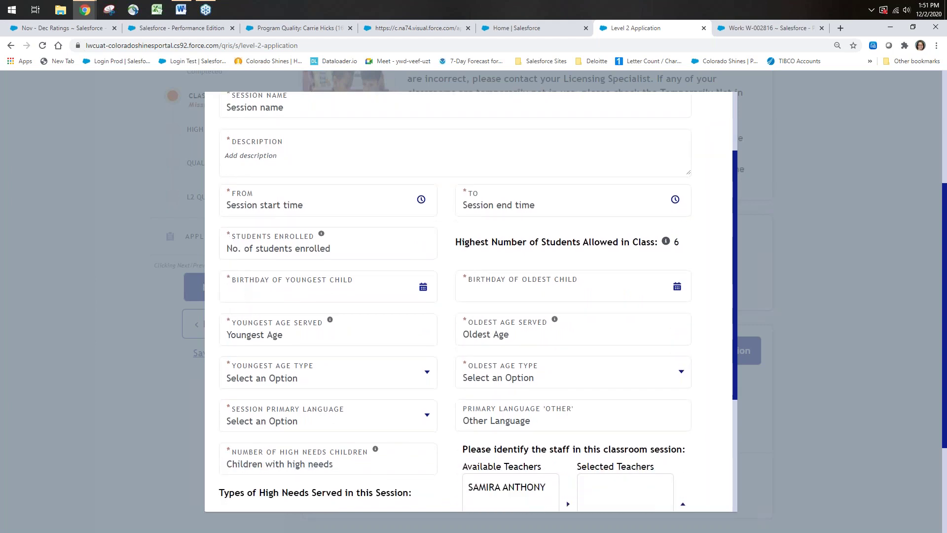
{"action": "scroll", "coordinate": [232, 294], "scroll_direction": "down", "scroll_amount": 3}
{"action": "scroll", "coordinate": [296, 325], "scroll_direction": "down", "scroll_amount": 1}
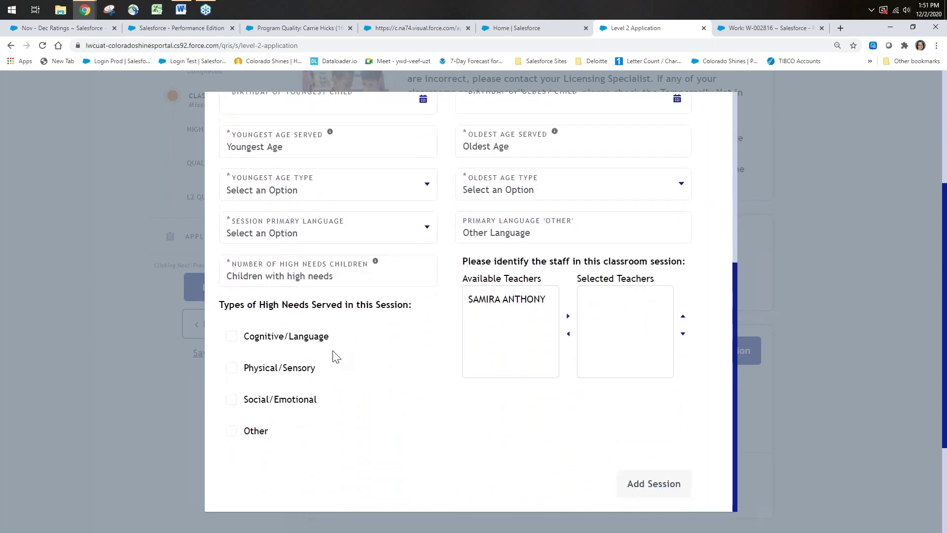
Name the new session Playroom and describe it as "Playroom for all activities".
{"action": "scroll", "coordinate": [371, 378], "scroll_direction": "up", "scroll_amount": 6}
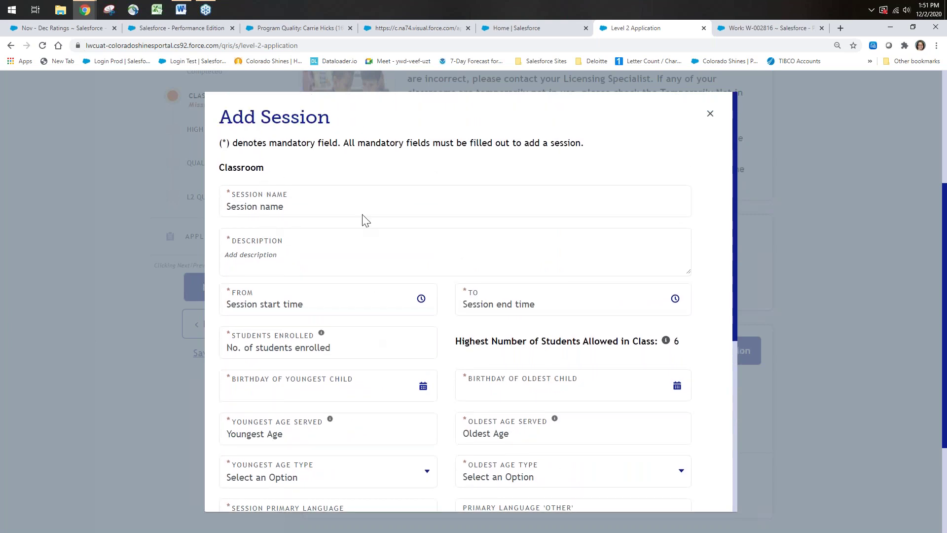
{"action": "left_click", "coordinate": [226, 206]}
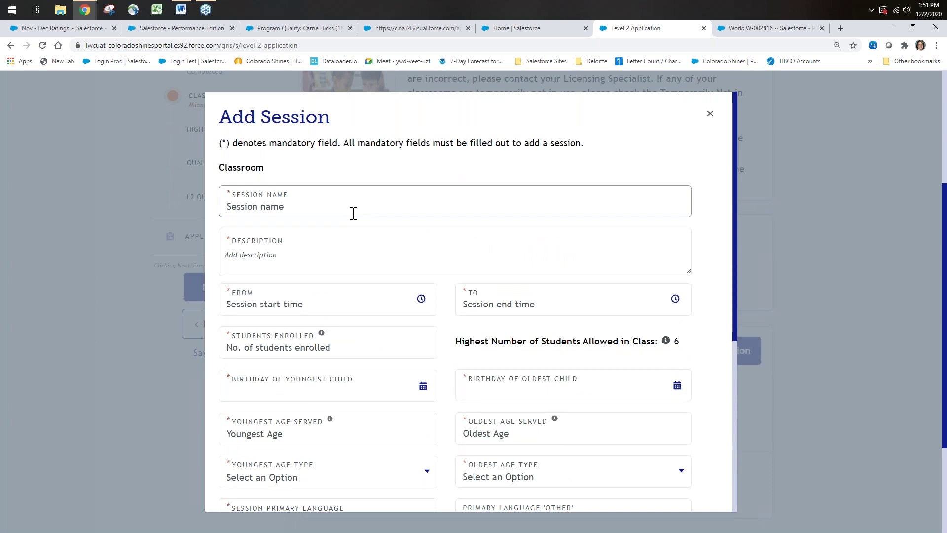
{"action": "type", "text": "Playroom"}
{"action": "key", "text": "Tab"}
{"action": "type", "text": "Pl"}
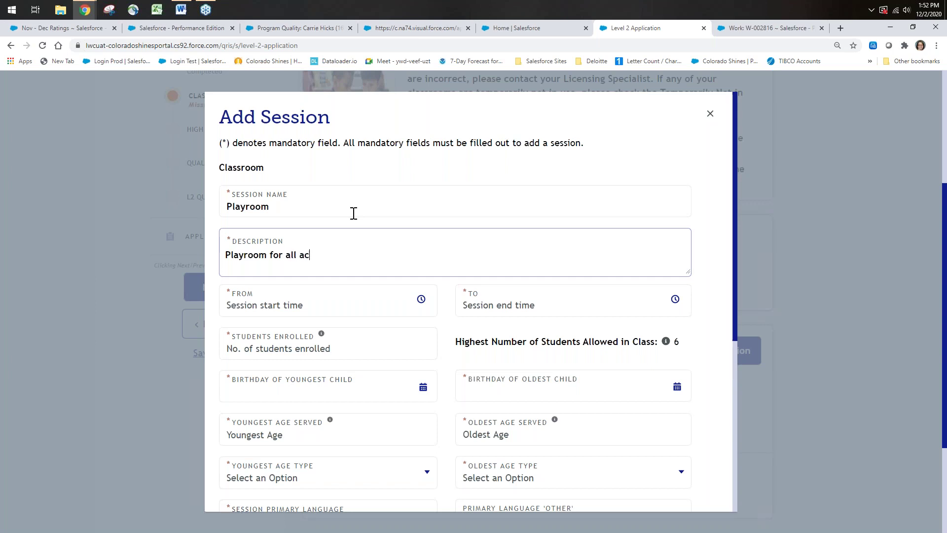
{"action": "type", "text": "ies"}
Set the session's start time to 6:00 AM.
{"action": "left_click", "coordinate": [287, 301]}
{"action": "key", "text": "Down"}
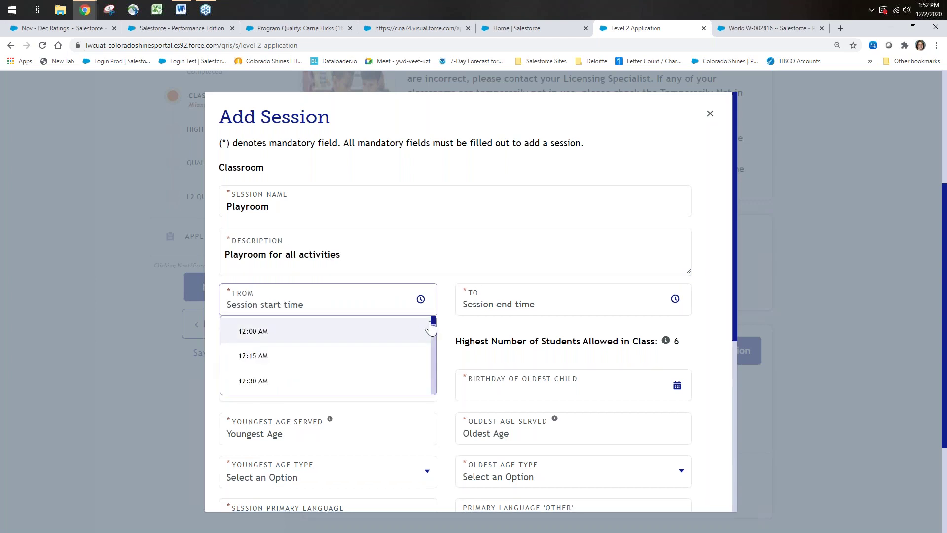
{"action": "mouse_move", "coordinate": [434, 321]}
{"action": "left_mouse_down"}
{"action": "mouse_move", "coordinate": [434, 356]}
{"action": "mouse_move", "coordinate": [434, 338]}
{"action": "left_mouse_up"}
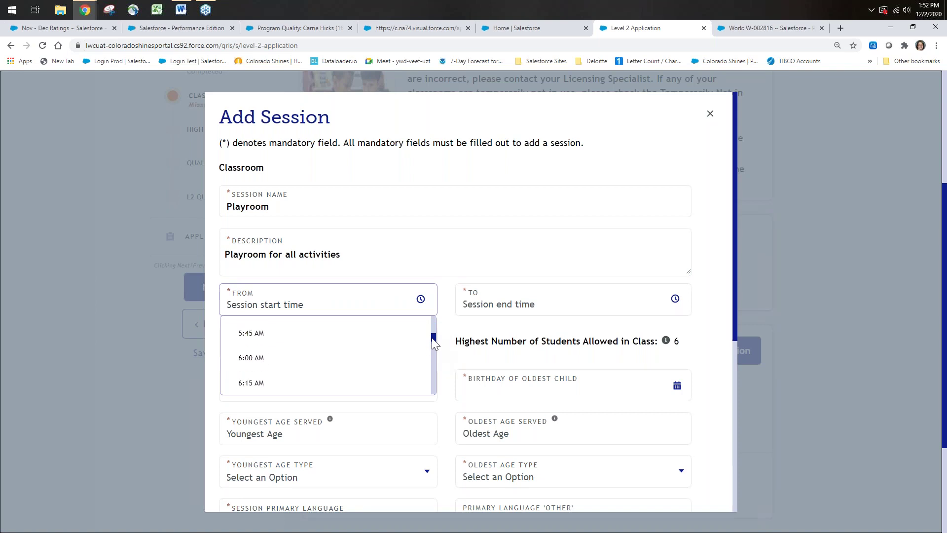
{"action": "left_click", "coordinate": [255, 358]}
Set the session's end time to 6:15 PM.
{"action": "left_click", "coordinate": [571, 300]}
{"action": "scroll", "coordinate": [522, 348], "scroll_direction": "down", "scroll_amount": 13}
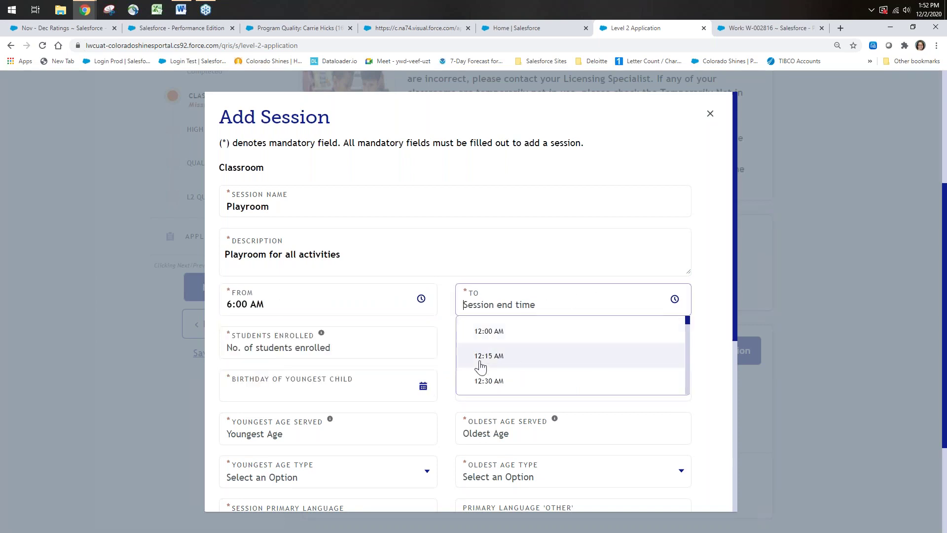
{"action": "scroll", "coordinate": [482, 360], "scroll_direction": "up", "scroll_amount": 2}
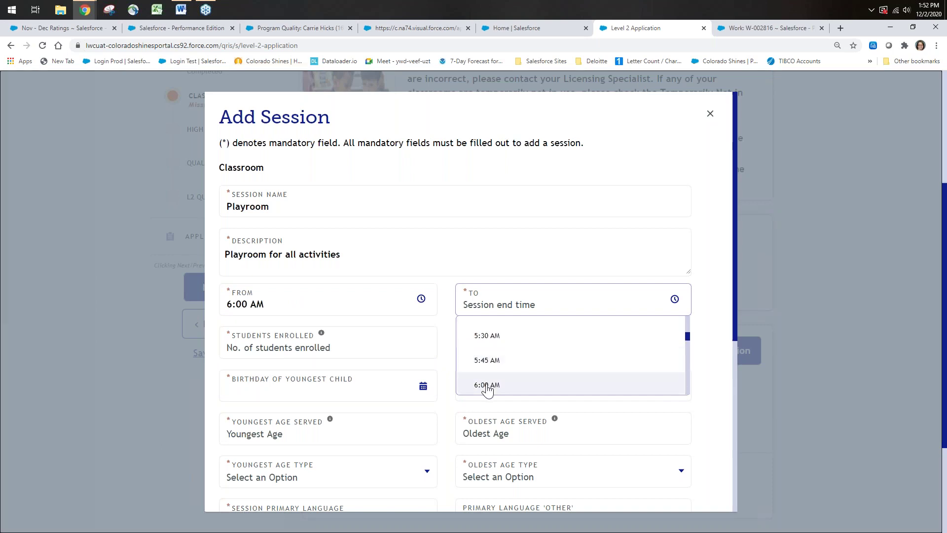
{"action": "left_click", "coordinate": [486, 385]}
{"action": "left_click", "coordinate": [515, 305]}
{"action": "scroll", "coordinate": [515, 306], "scroll_direction": "down", "scroll_amount": 3}
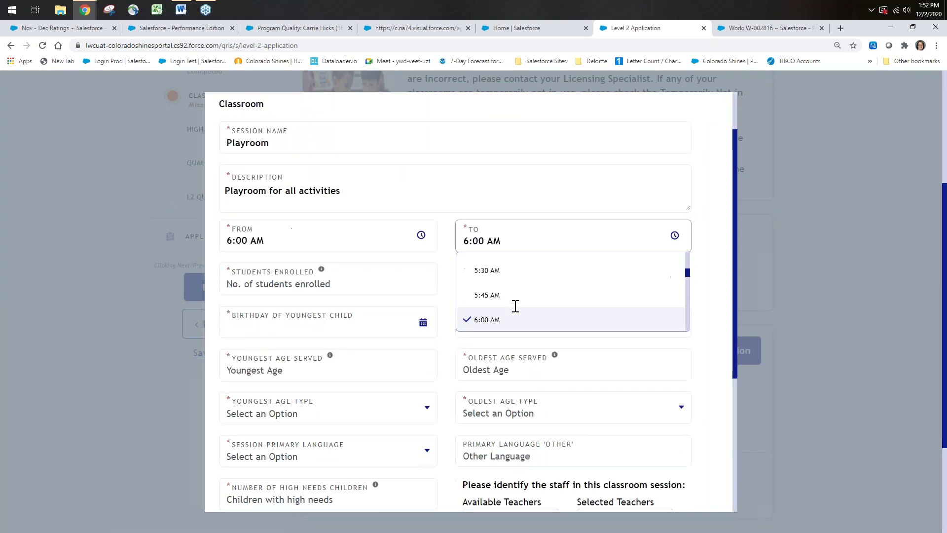
{"action": "scroll", "coordinate": [497, 220], "scroll_direction": "down", "scroll_amount": 2}
{"action": "scroll", "coordinate": [495, 221], "scroll_direction": "down", "scroll_amount": 17}
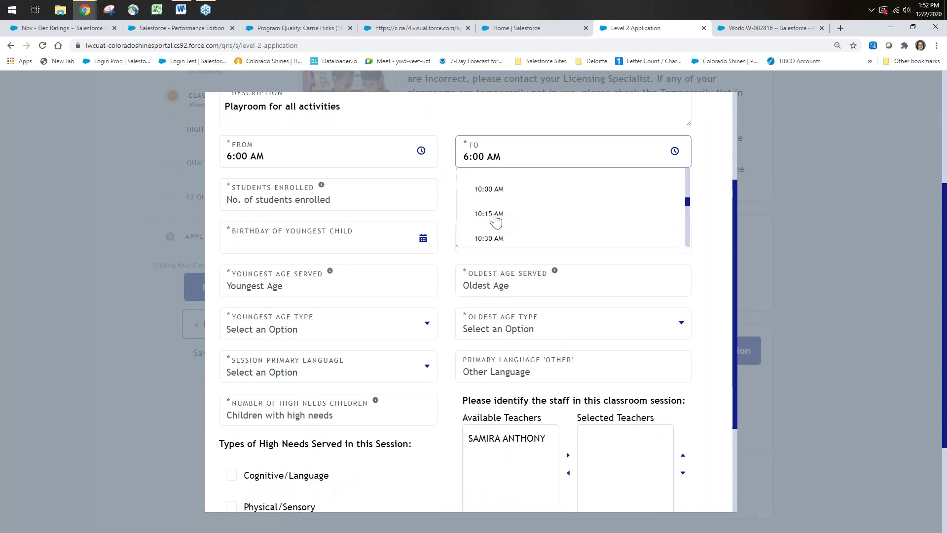
{"action": "scroll", "coordinate": [496, 221], "scroll_direction": "down", "scroll_amount": 6}
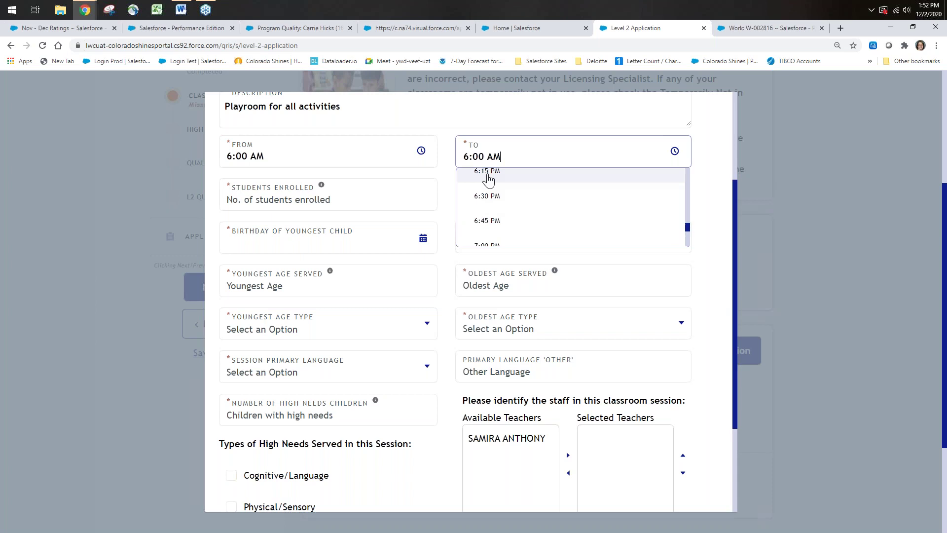
{"action": "left_click", "coordinate": [488, 171]}
Set the students enrolled to 6 and enter the birthdays of the youngest and oldest child.
{"action": "left_click", "coordinate": [267, 199]}
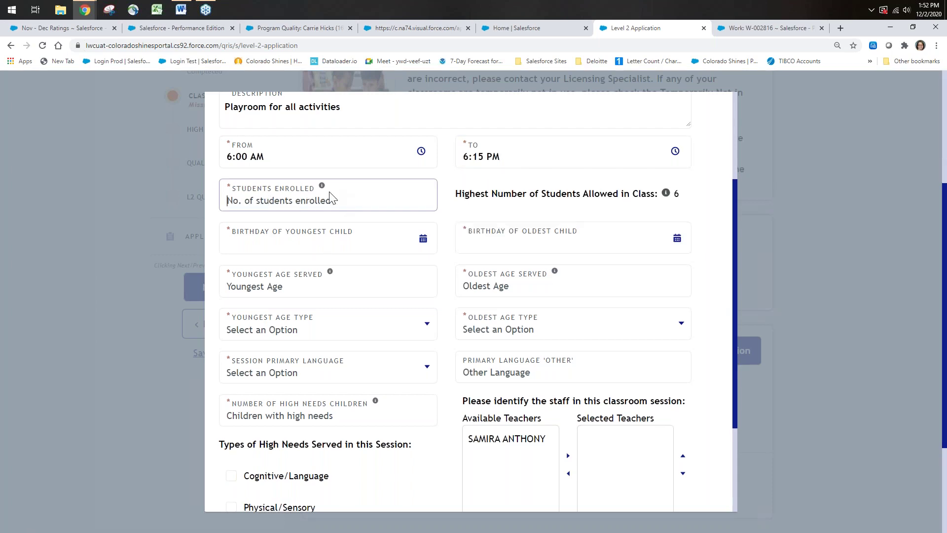
{"action": "type", "text": "6"}
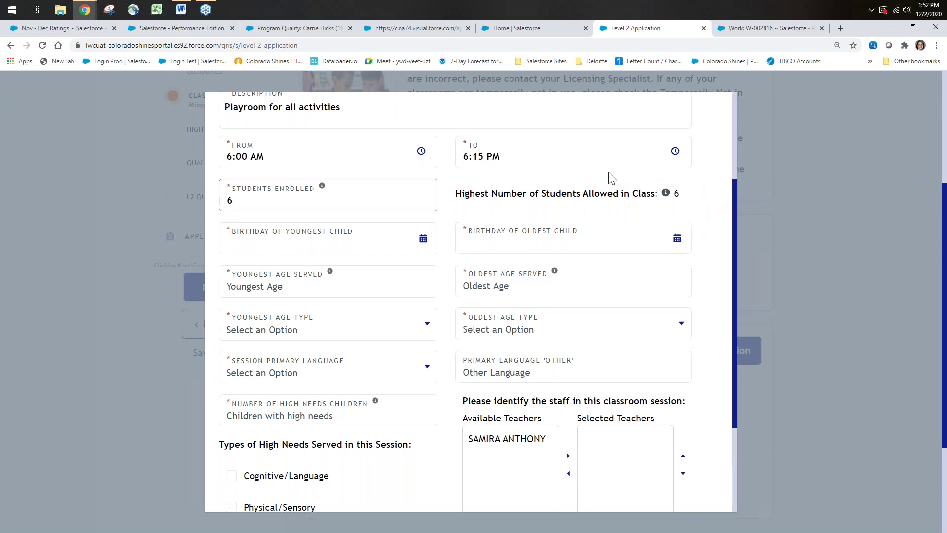
{"action": "left_click", "coordinate": [288, 240]}
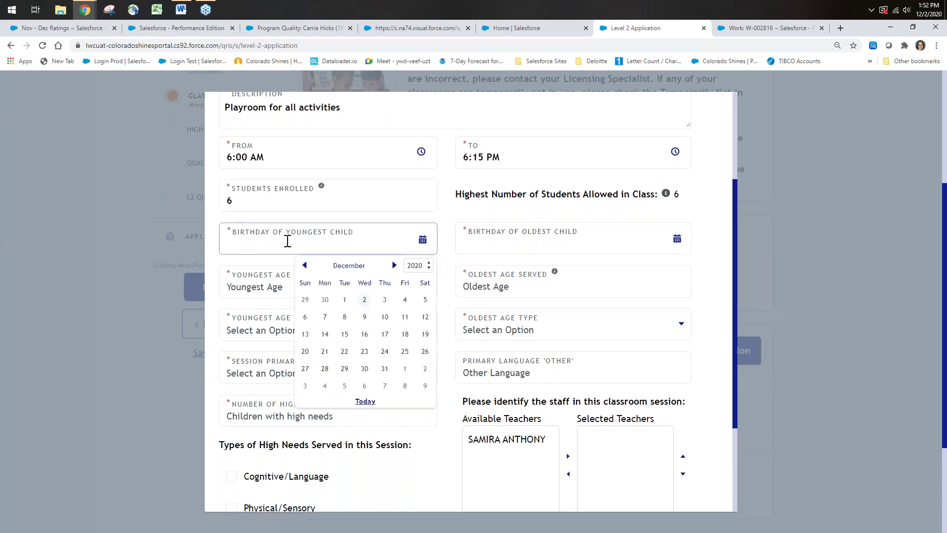
{"action": "left_click", "coordinate": [344, 300]}
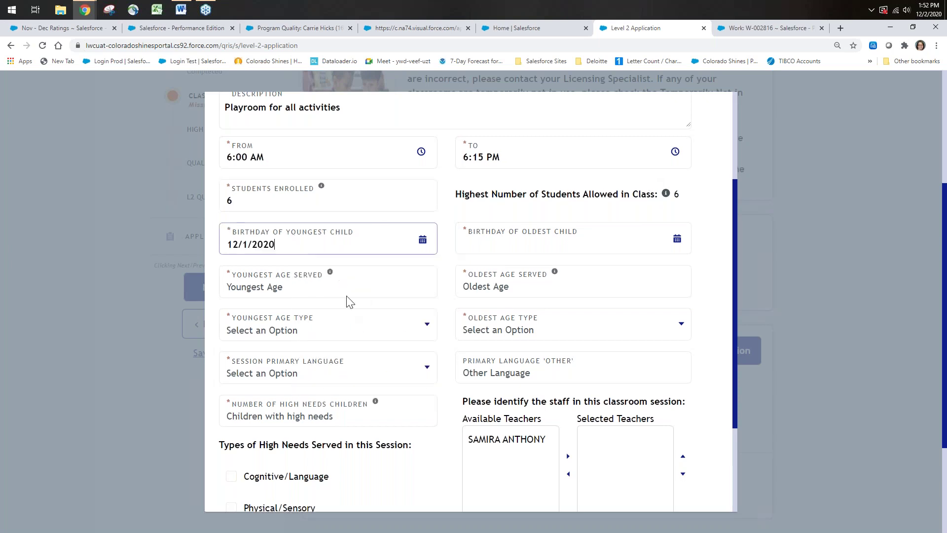
{"action": "left_click", "coordinate": [523, 245]}
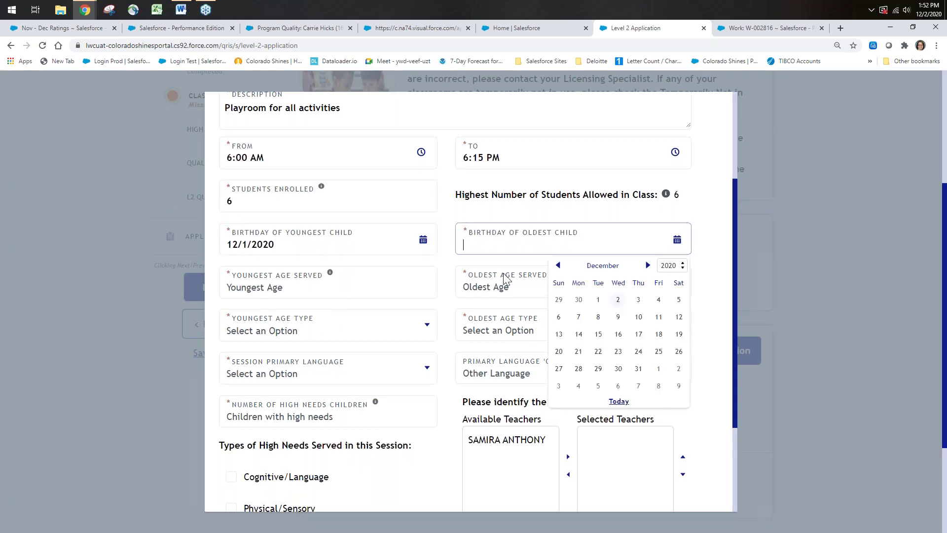
{"action": "left_click", "coordinate": [597, 303]}
{"action": "key", "text": "BackSpace"}
{"action": "key", "text": "BackSpace"}
{"action": "type", "text": "15"}
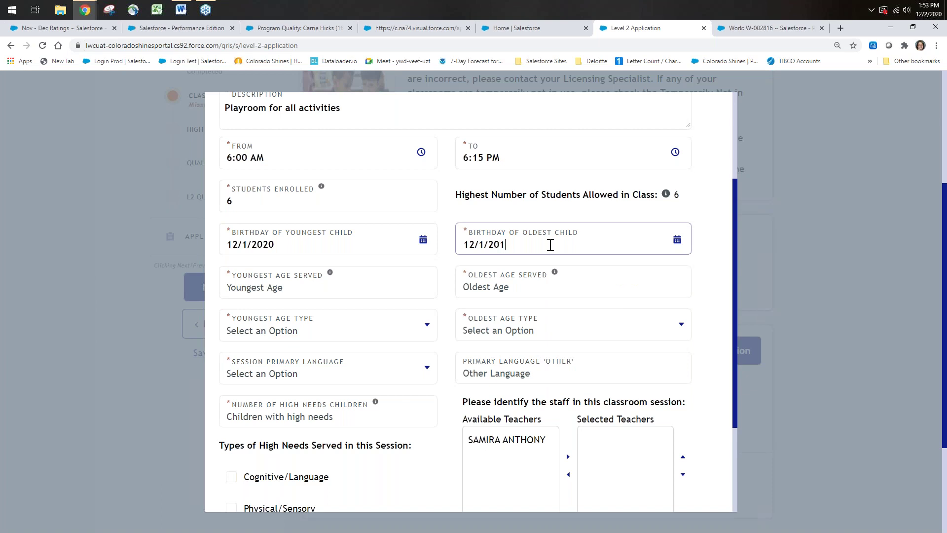
Set the youngest age served to 6 Month(s) and the oldest age served to 6 Year(s).
{"action": "left_click", "coordinate": [345, 287]}
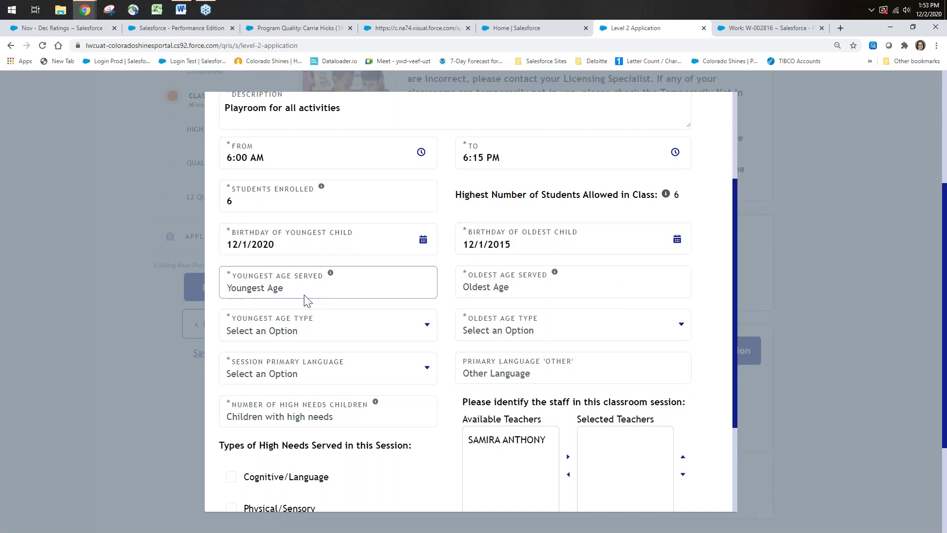
{"action": "type", "text": "6"}
{"action": "left_click", "coordinate": [320, 330]}
{"action": "left_click", "coordinate": [258, 406]}
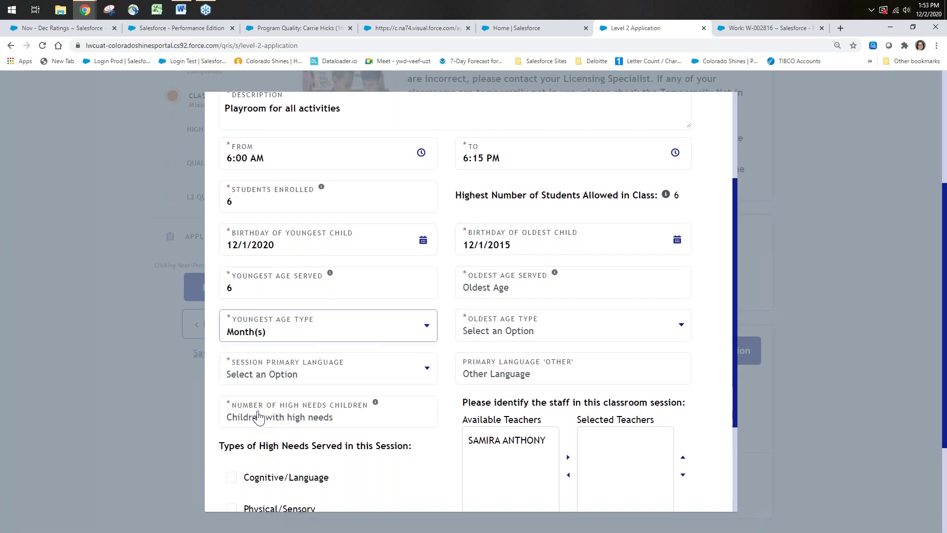
{"action": "left_click", "coordinate": [563, 291]}
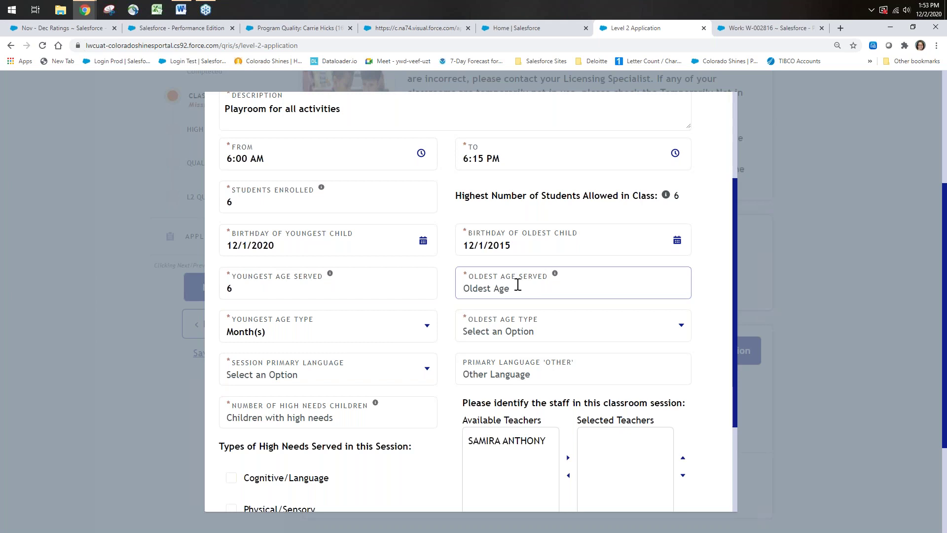
{"action": "type", "text": "6"}
{"action": "left_click", "coordinate": [496, 326]}
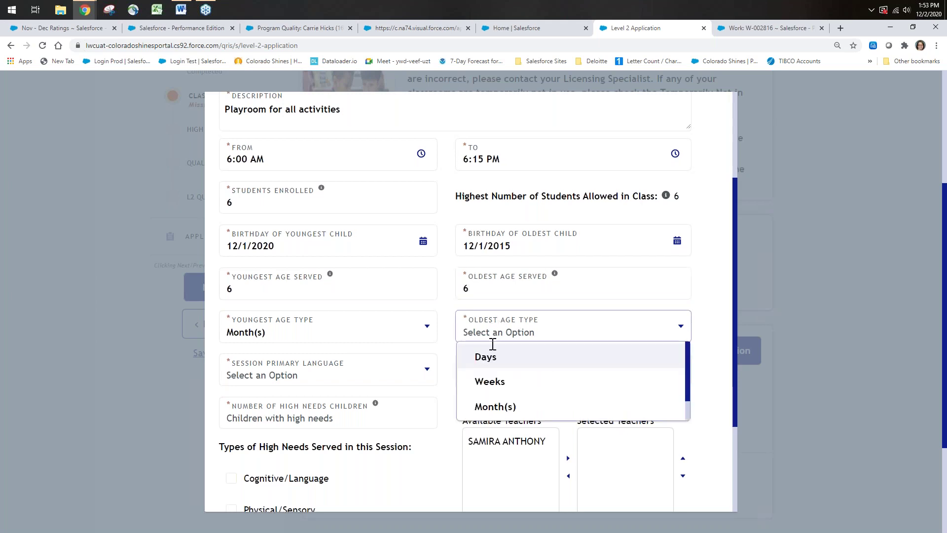
{"action": "scroll", "coordinate": [491, 405], "scroll_direction": "down", "scroll_amount": 1}
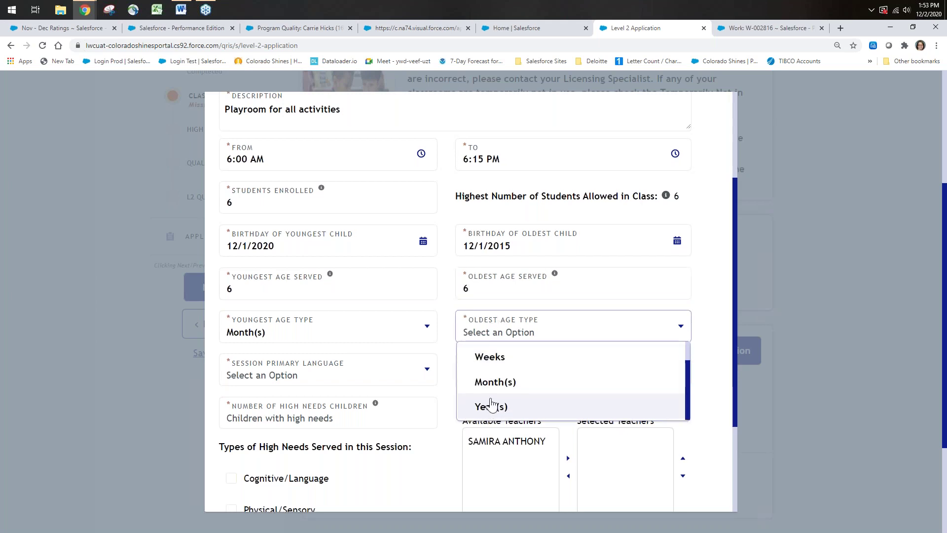
{"action": "scroll", "coordinate": [492, 406], "scroll_direction": "down", "scroll_amount": 1}
{"action": "left_click", "coordinate": [489, 365]}
Choose English as the session's primary language and enter French as the other primary language.
{"action": "left_click", "coordinate": [266, 323]}
{"action": "left_click", "coordinate": [268, 356]}
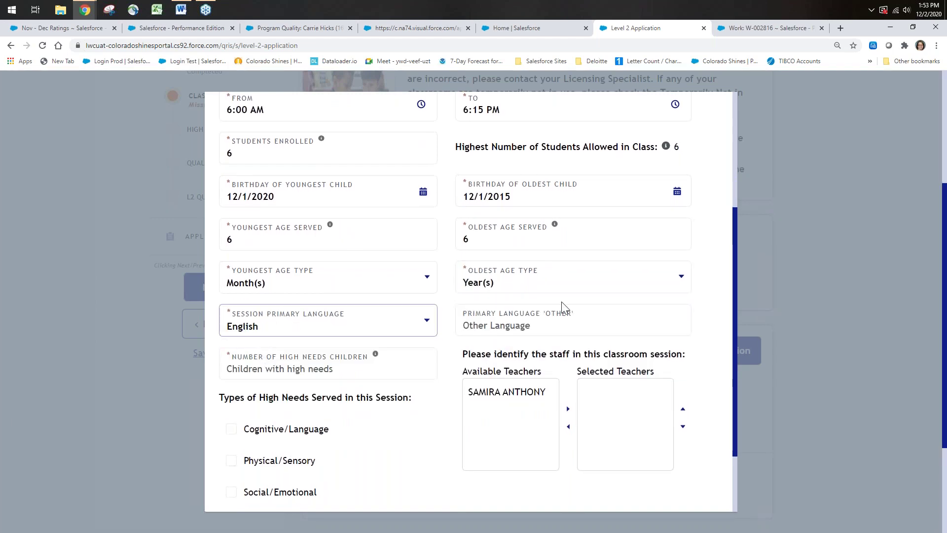
{"action": "left_click", "coordinate": [498, 327]}
{"action": "left_click", "coordinate": [481, 347]}
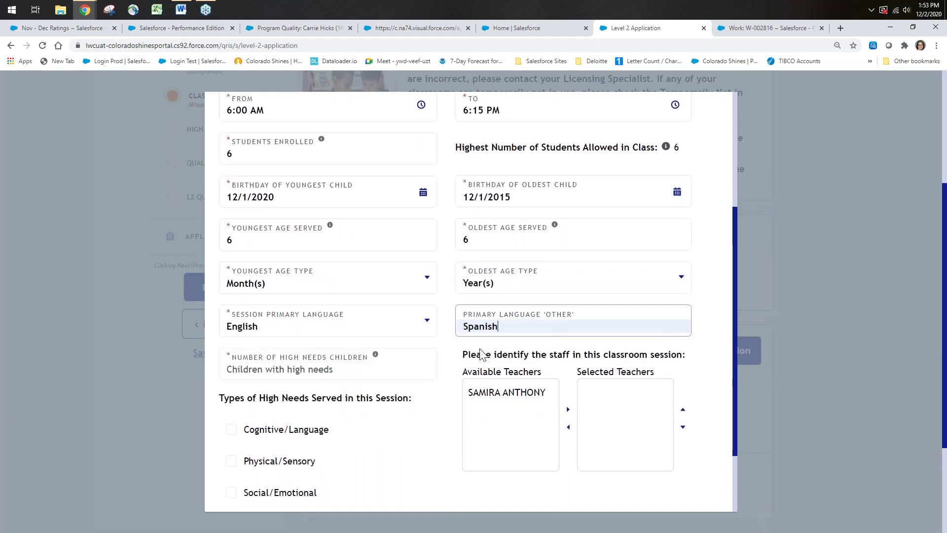
{"action": "left_click", "coordinate": [319, 373]}
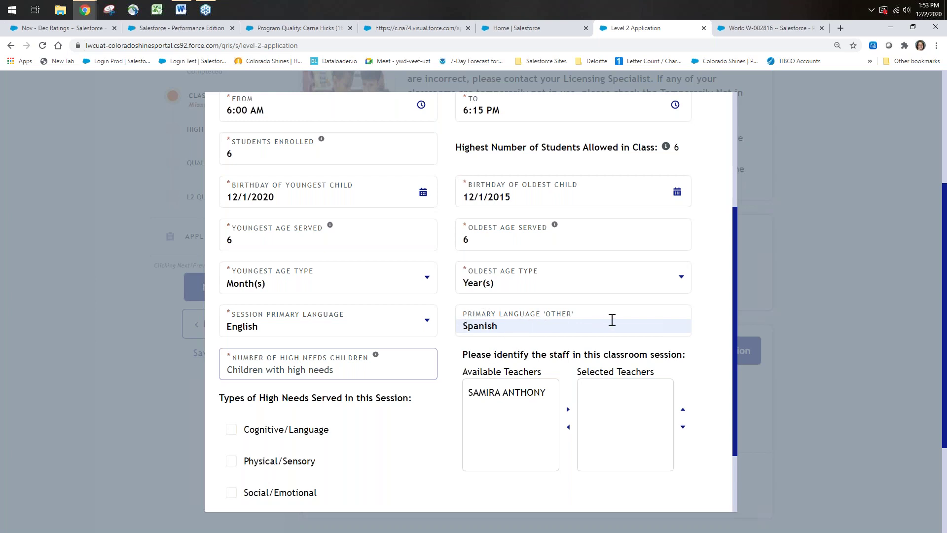
{"action": "left_click_drag", "start_coordinate": [508, 323], "coordinate": [450, 331]}
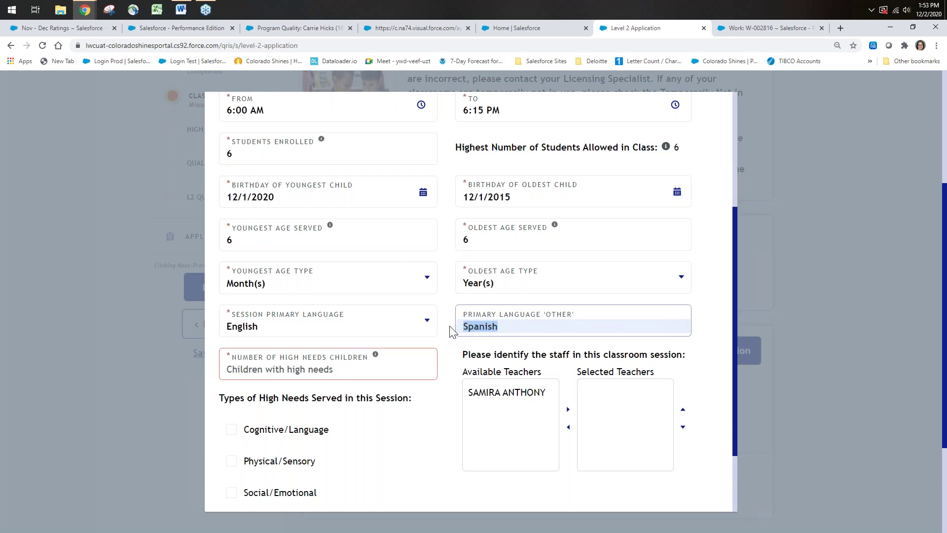
{"action": "type", "text": "Fr"}
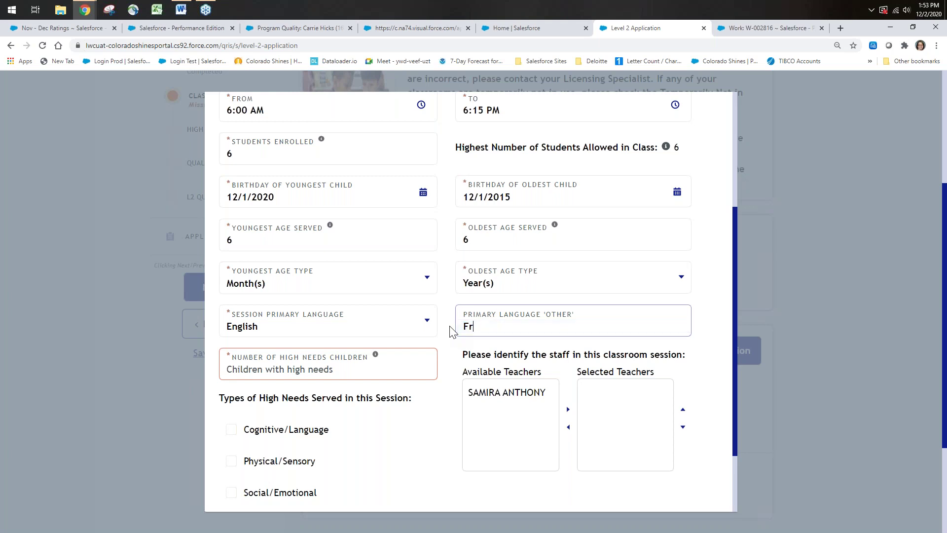
{"action": "type", "text": "ench"}
Set the number of high needs children to 1 and mark Social/Emotional as the type served.
{"action": "left_click", "coordinate": [409, 366]}
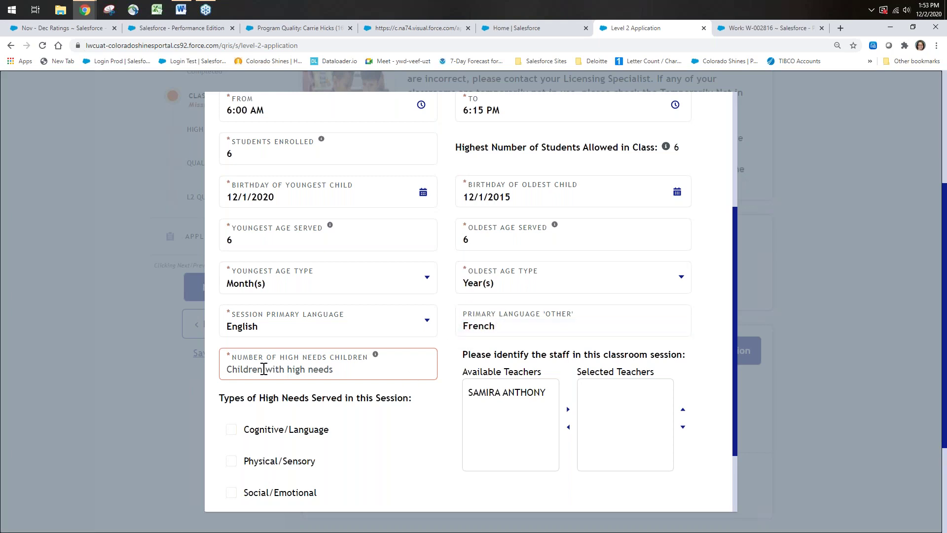
{"action": "type", "text": "1"}
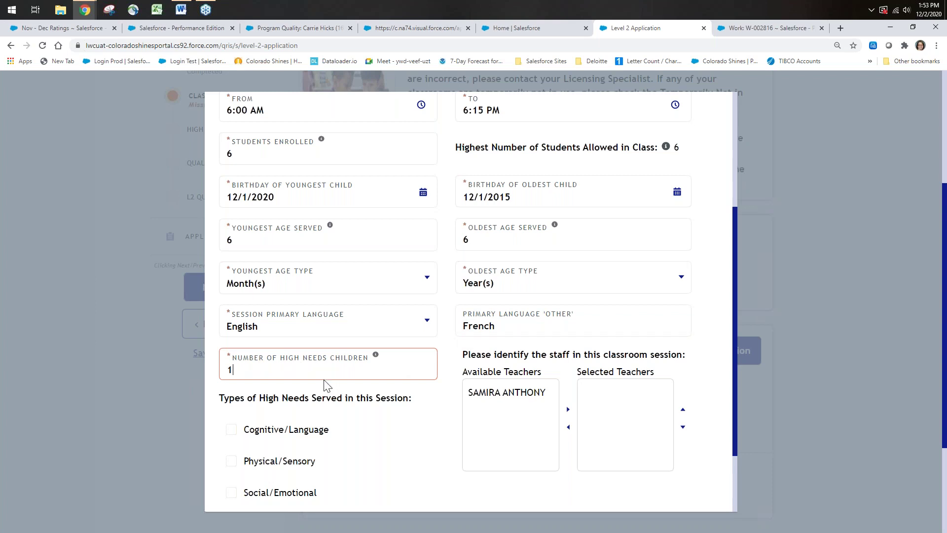
{"action": "scroll", "coordinate": [273, 446], "scroll_direction": "down", "scroll_amount": 1}
{"action": "scroll", "coordinate": [271, 443], "scroll_direction": "down", "scroll_amount": 1}
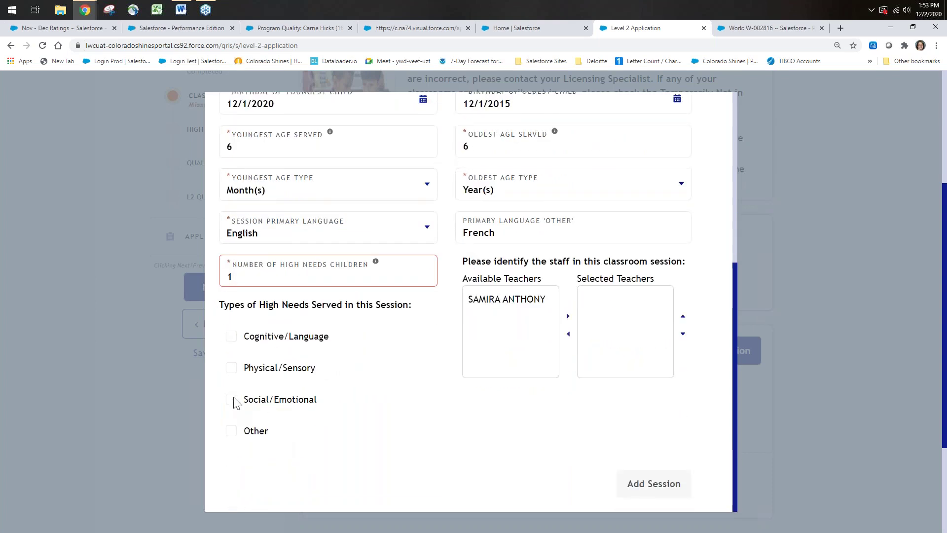
{"action": "left_click", "coordinate": [231, 399]}
Assign the available teacher to the session and add the session to the classroom.
{"action": "left_click", "coordinate": [509, 310]}
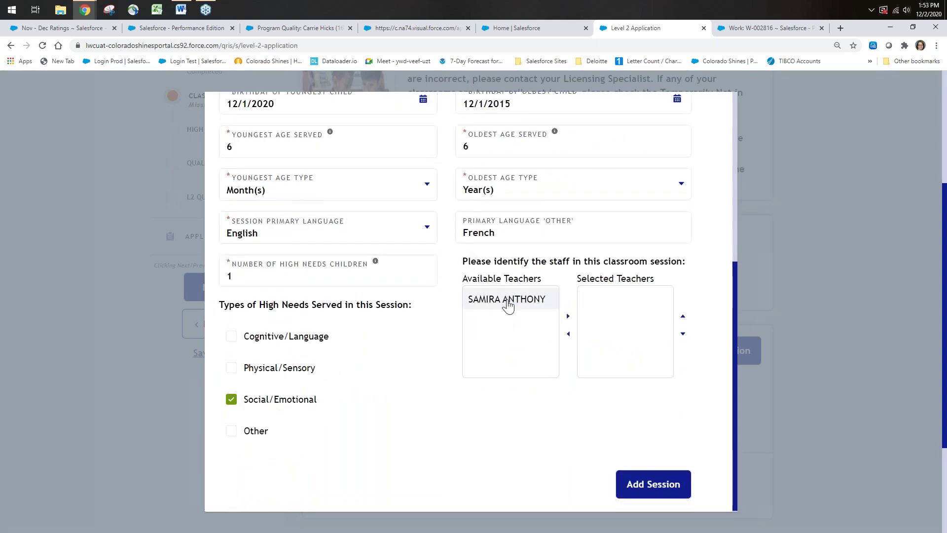
{"action": "left_click", "coordinate": [567, 317]}
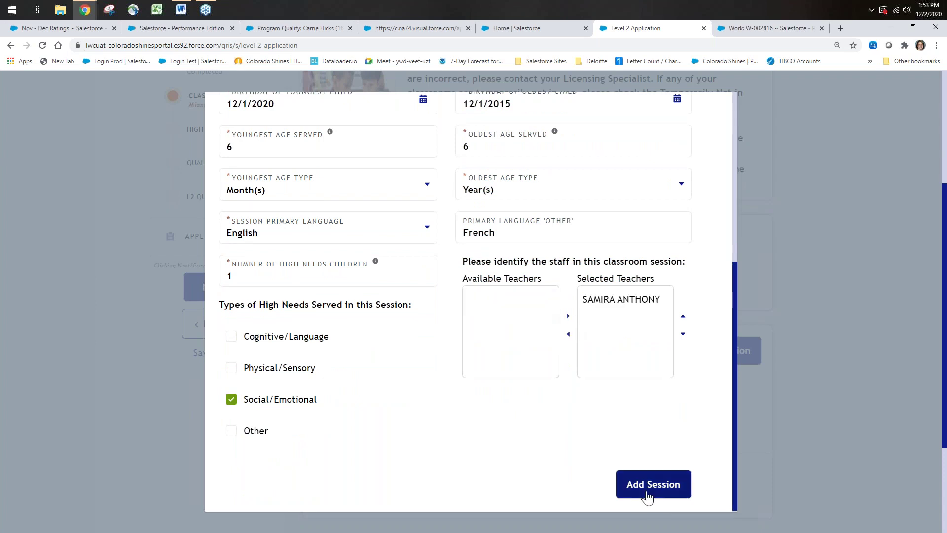
{"action": "left_click", "coordinate": [662, 488]}
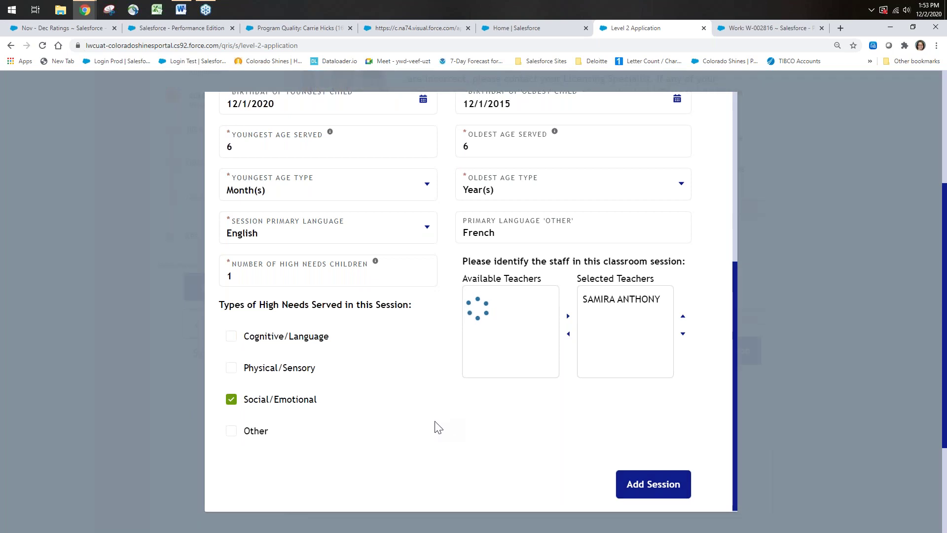
Review the saved Playroom session's details beneath the Peas classroom information.
{"action": "scroll", "coordinate": [493, 417], "scroll_direction": "down", "scroll_amount": 1}
{"action": "scroll", "coordinate": [534, 413], "scroll_direction": "down", "scroll_amount": 5}
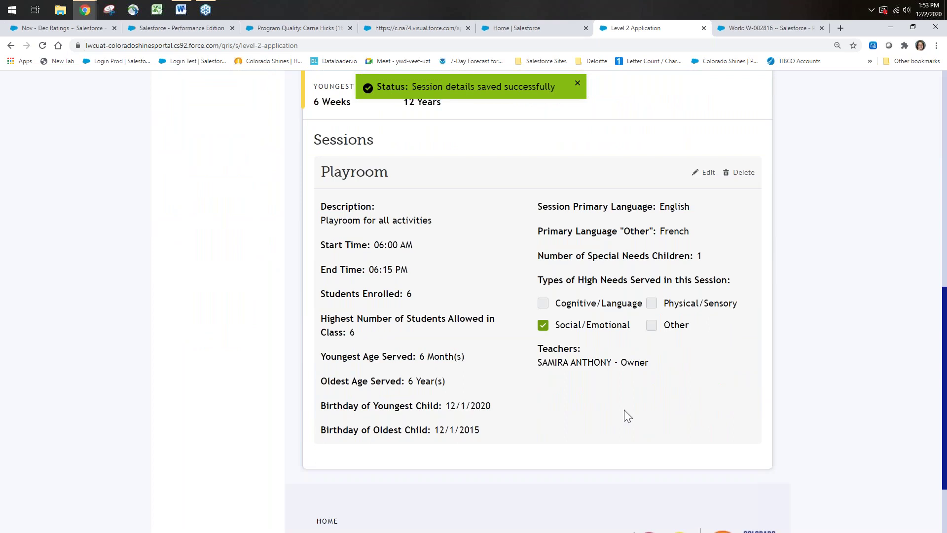
{"action": "scroll", "coordinate": [550, 365], "scroll_direction": "up", "scroll_amount": 3}
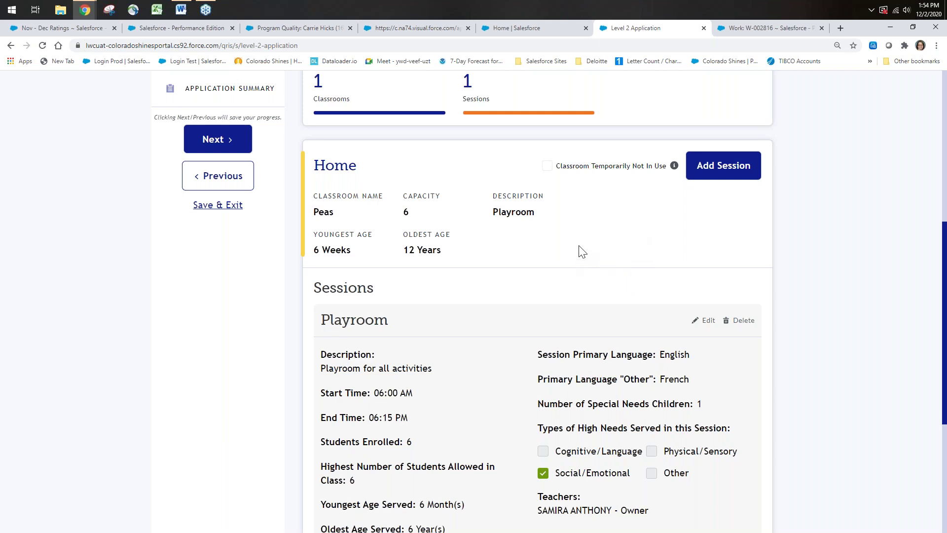
{"action": "scroll", "coordinate": [579, 249], "scroll_direction": "down", "scroll_amount": 2}
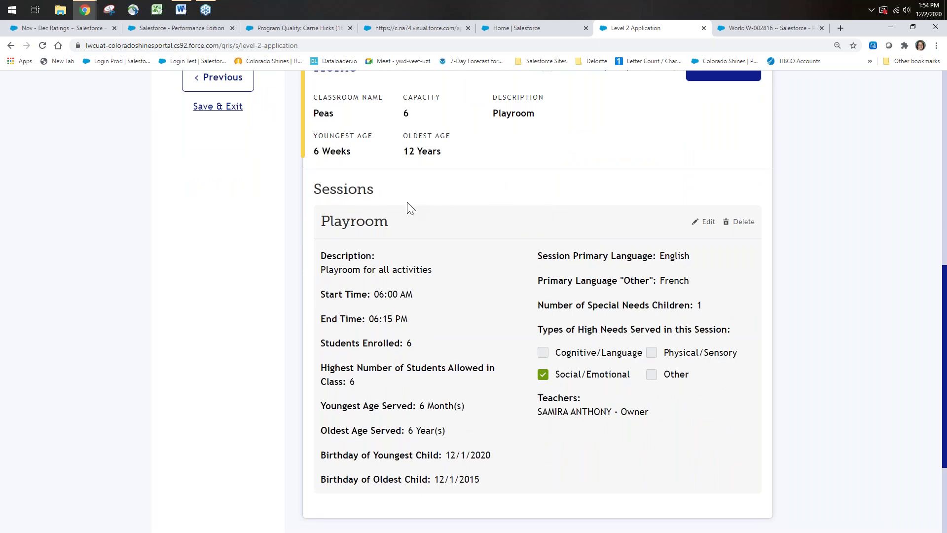
Look over the classroom and session summary, the Peas classroom information and the full Playroom session entry.
{"action": "scroll", "coordinate": [413, 205], "scroll_direction": "down", "scroll_amount": 1}
{"action": "scroll", "coordinate": [560, 212], "scroll_direction": "up", "scroll_amount": 3}
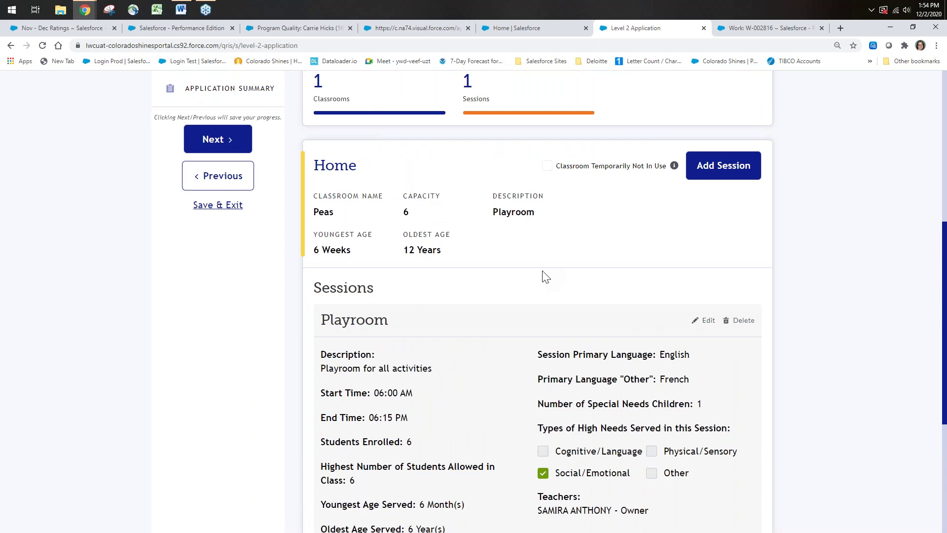
{"action": "scroll", "coordinate": [489, 296], "scroll_direction": "down", "scroll_amount": 1}
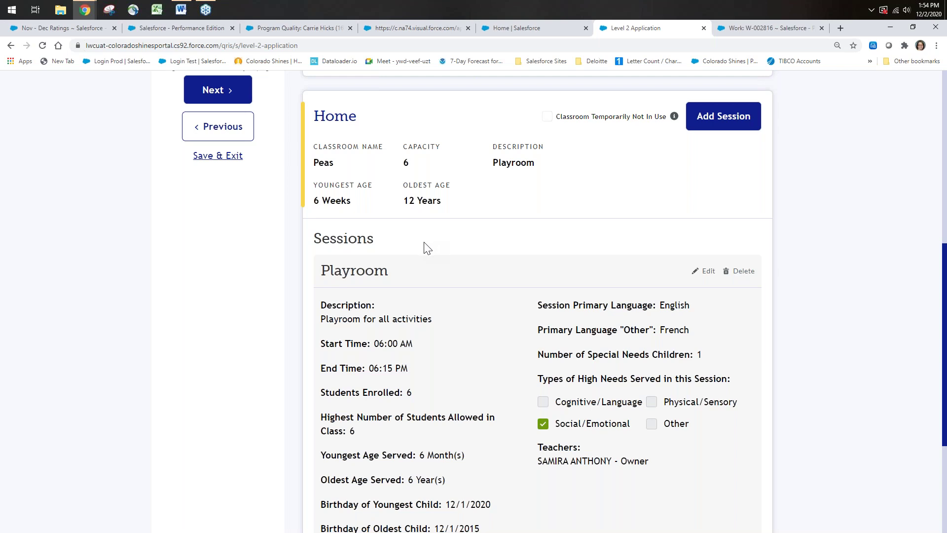
{"action": "scroll", "coordinate": [427, 248], "scroll_direction": "down", "scroll_amount": 1}
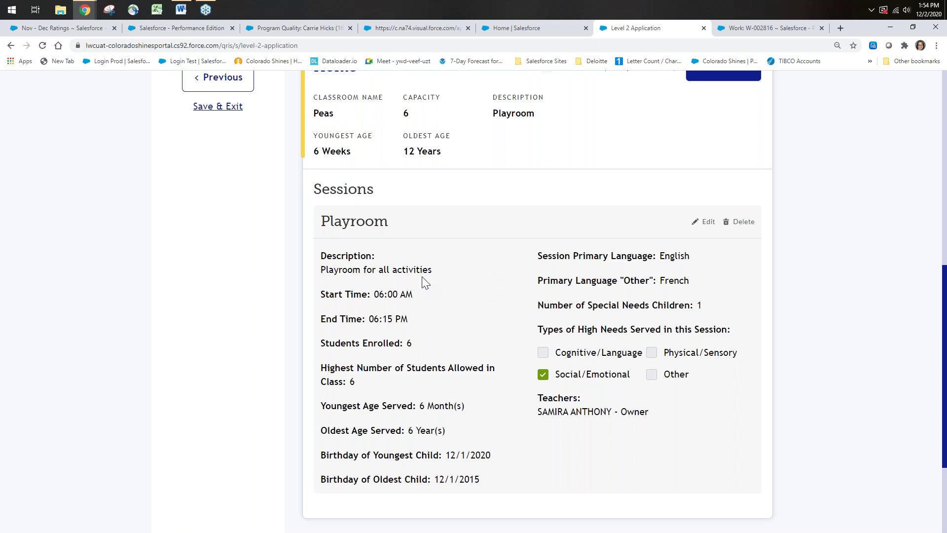
{"action": "scroll", "coordinate": [291, 268], "scroll_direction": "up", "scroll_amount": 1}
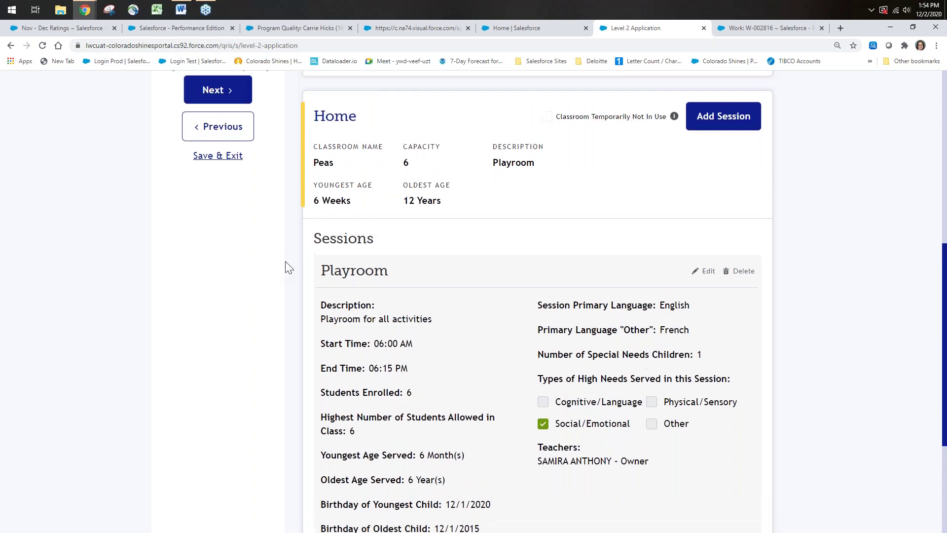
{"action": "scroll", "coordinate": [289, 268], "scroll_direction": "up", "scroll_amount": 1}
{"action": "scroll", "coordinate": [288, 236], "scroll_direction": "up", "scroll_amount": 1}
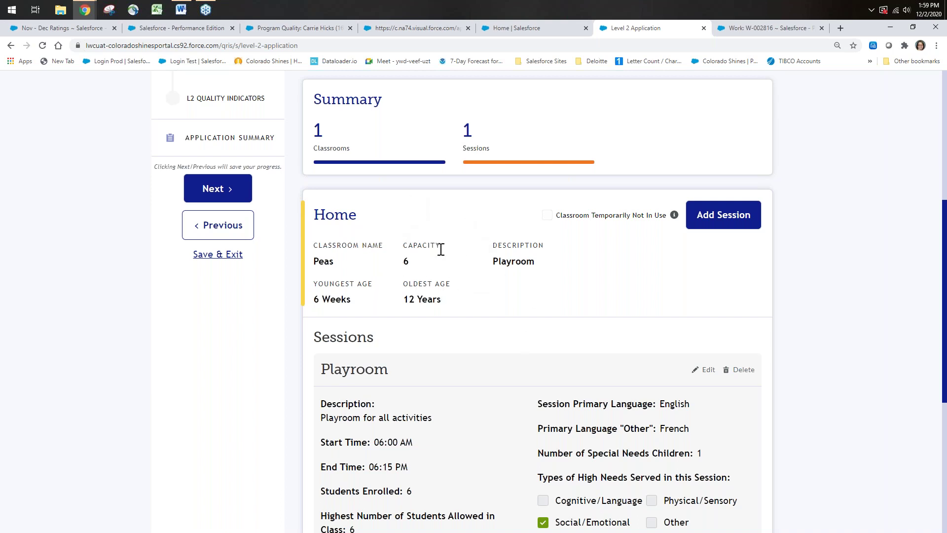
{"action": "scroll", "coordinate": [450, 261], "scroll_direction": "down", "scroll_amount": 1}
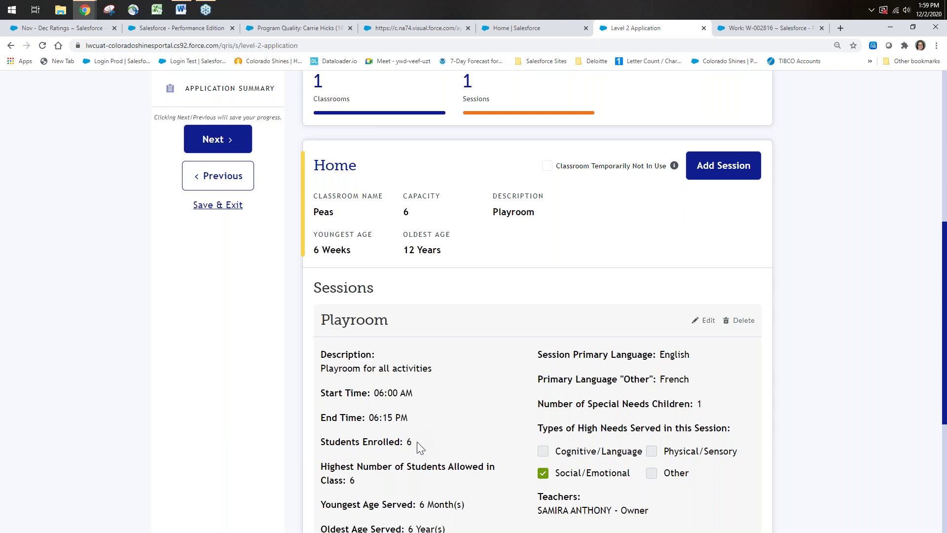
{"action": "scroll", "coordinate": [416, 446], "scroll_direction": "down", "scroll_amount": 1}
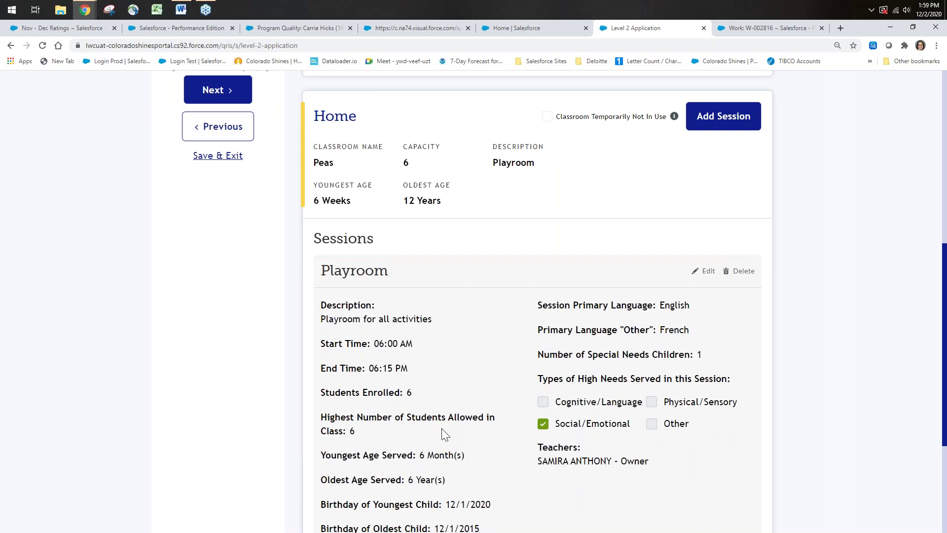
{"action": "scroll", "coordinate": [490, 397], "scroll_direction": "up", "scroll_amount": 1}
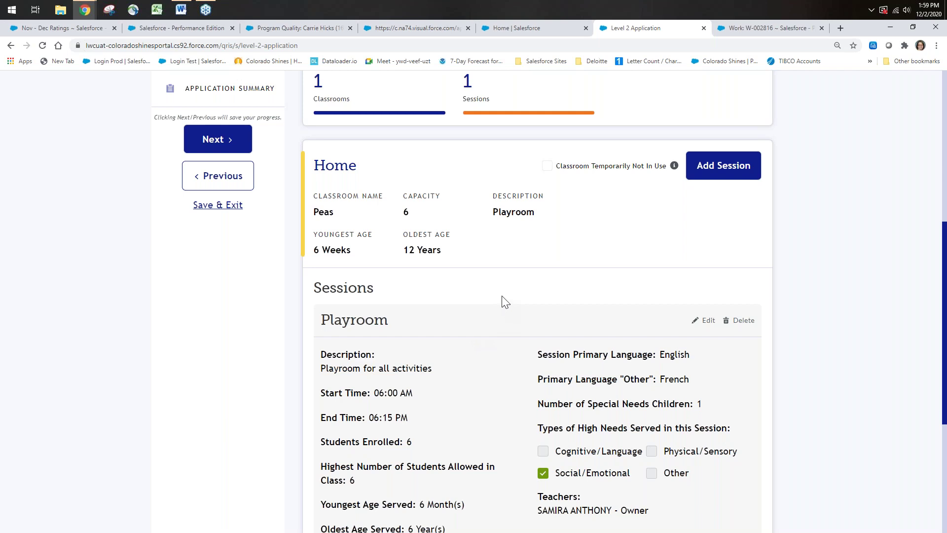
{"action": "scroll", "coordinate": [510, 300], "scroll_direction": "down", "scroll_amount": 4}
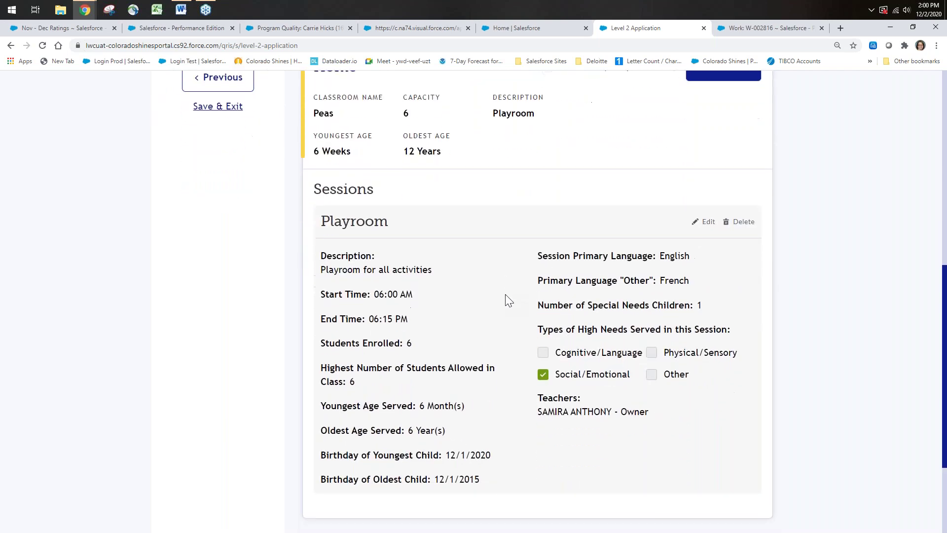
{"action": "scroll", "coordinate": [505, 294], "scroll_direction": "up", "scroll_amount": 5}
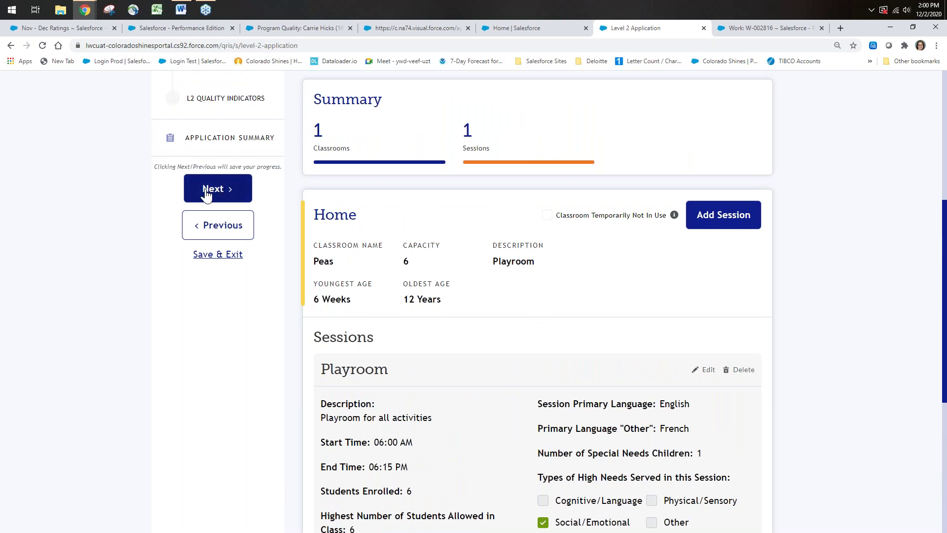
Save the Classrooms section and continue to the High Needs section.
{"action": "scroll", "coordinate": [274, 213], "scroll_direction": "up", "scroll_amount": 2}
{"action": "scroll", "coordinate": [275, 213], "scroll_direction": "up", "scroll_amount": 2}
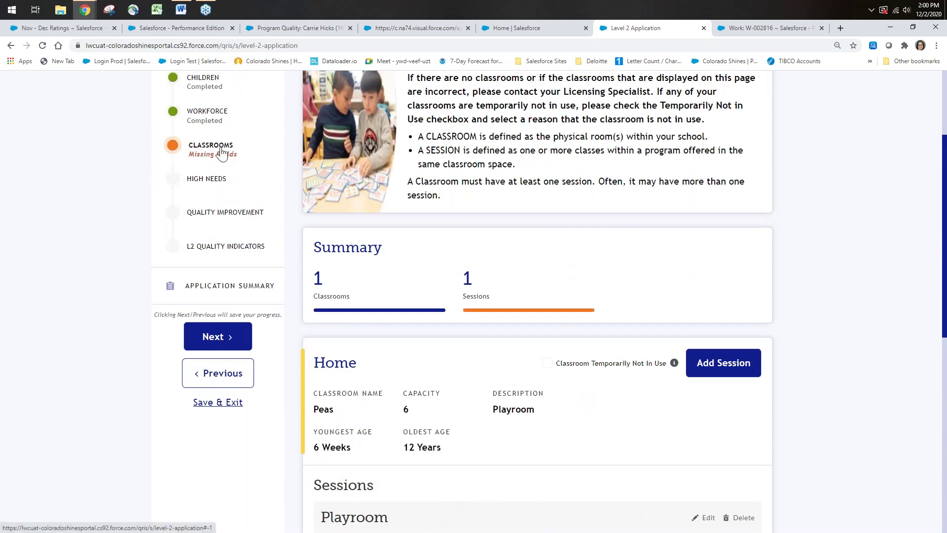
{"action": "left_click", "coordinate": [210, 338]}
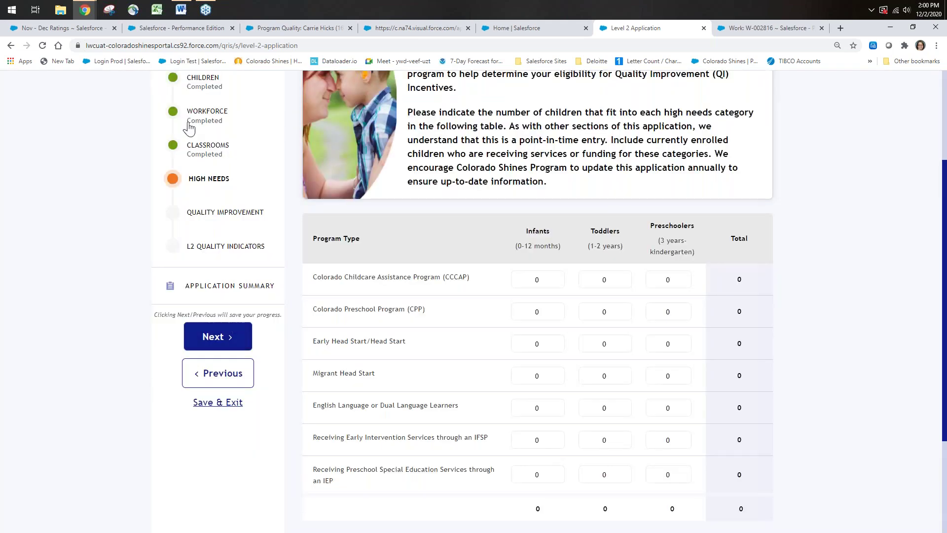
Enter 1 toddler for the Colorado Childcare Assistance Program (CCCAP) and continue to the Quality Improvement section.
{"action": "scroll", "coordinate": [473, 280], "scroll_direction": "down", "scroll_amount": 2}
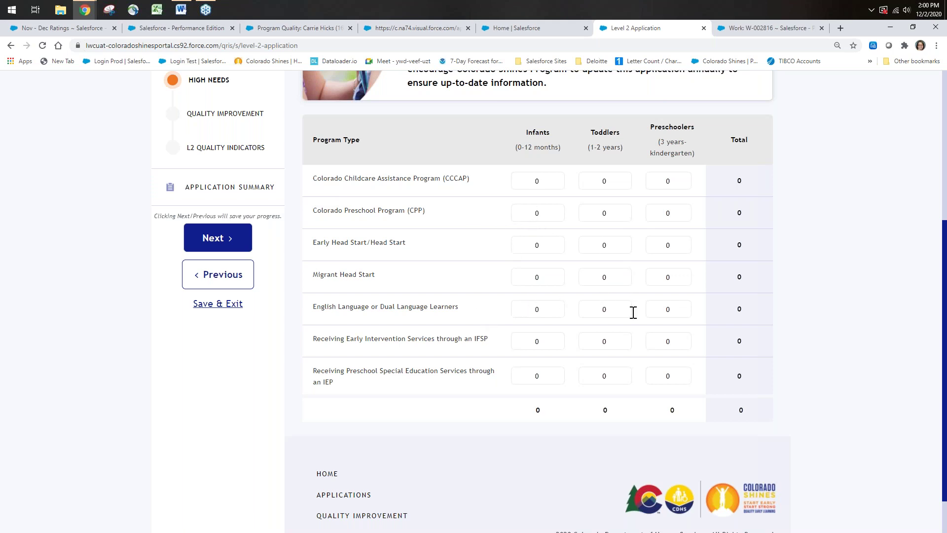
{"action": "left_click", "coordinate": [607, 180]}
{"action": "type", "text": "1"}
{"action": "left_click", "coordinate": [220, 253]}
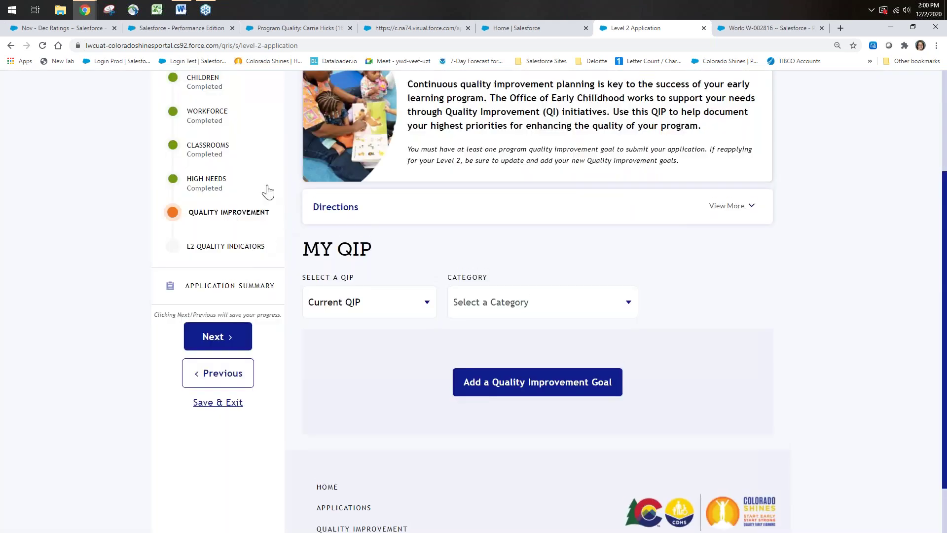
Read the Quality Improvement Plan overview and its expandable directions, leaving the directions collapsed.
{"action": "scroll", "coordinate": [266, 217], "scroll_direction": "up", "scroll_amount": 3}
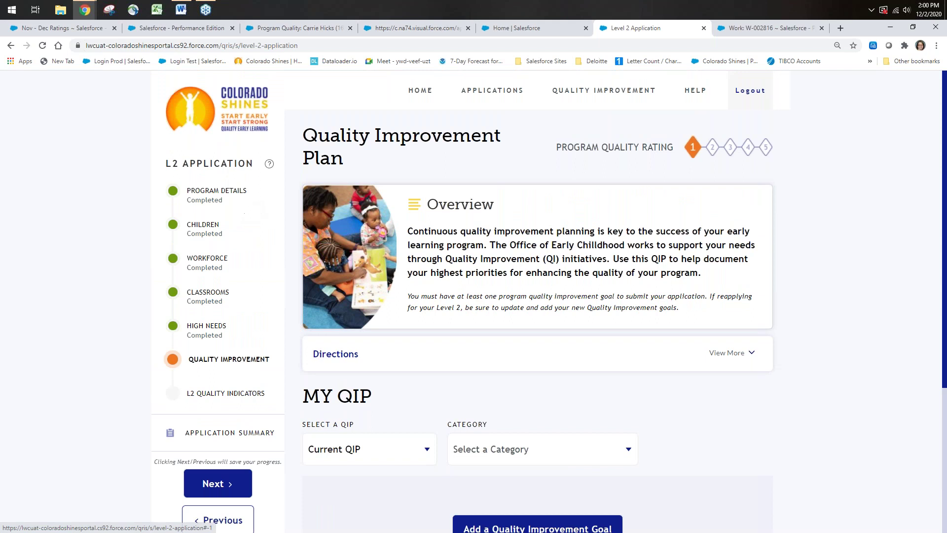
{"action": "scroll", "coordinate": [275, 224], "scroll_direction": "down", "scroll_amount": 3}
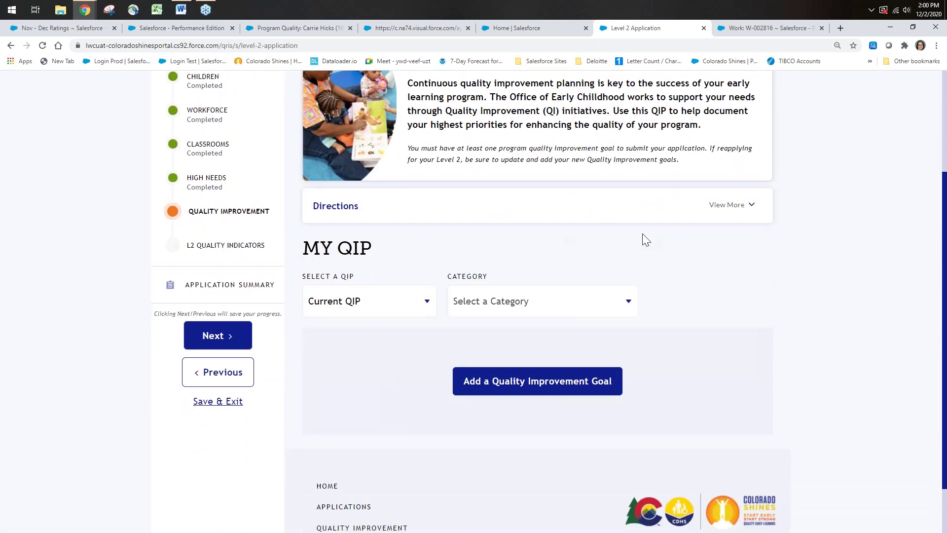
{"action": "left_click", "coordinate": [751, 207]}
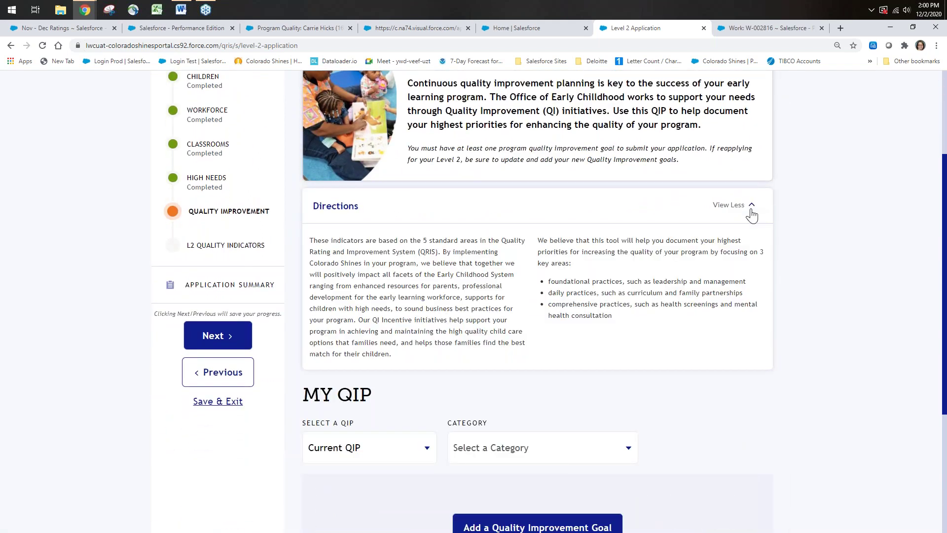
{"action": "left_click", "coordinate": [750, 210]}
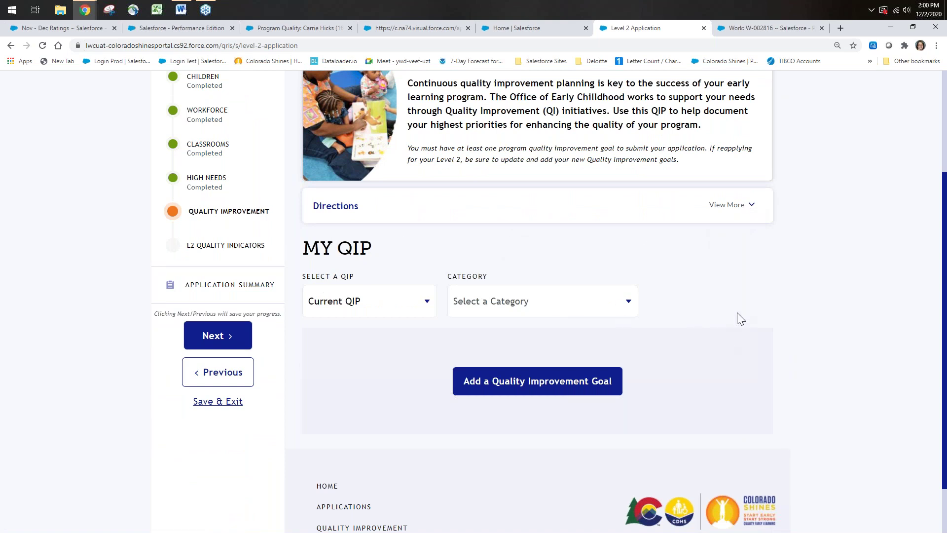
{"action": "scroll", "coordinate": [748, 301], "scroll_direction": "up", "scroll_amount": 1}
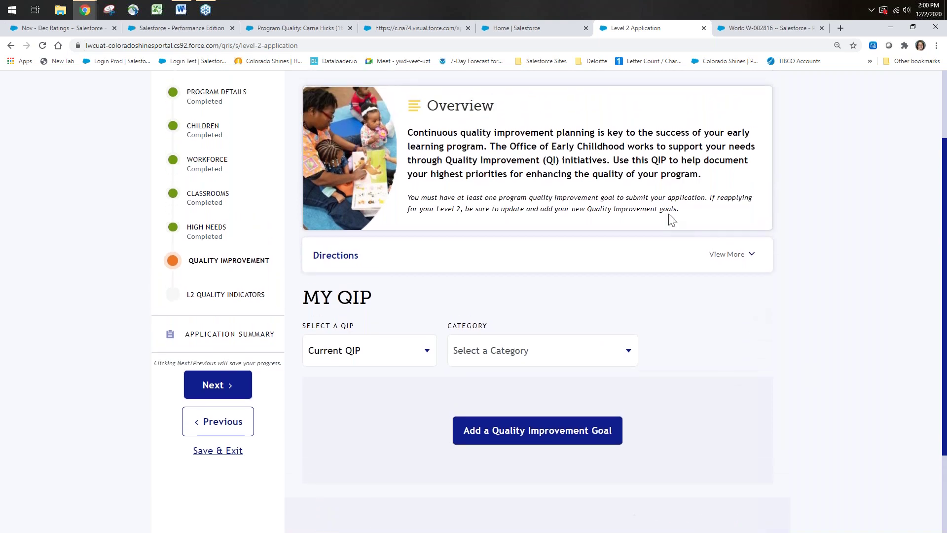
{"action": "left_click", "coordinate": [738, 254]}
{"action": "left_click", "coordinate": [742, 256]}
{"action": "scroll", "coordinate": [609, 319], "scroll_direction": "down", "scroll_amount": 2}
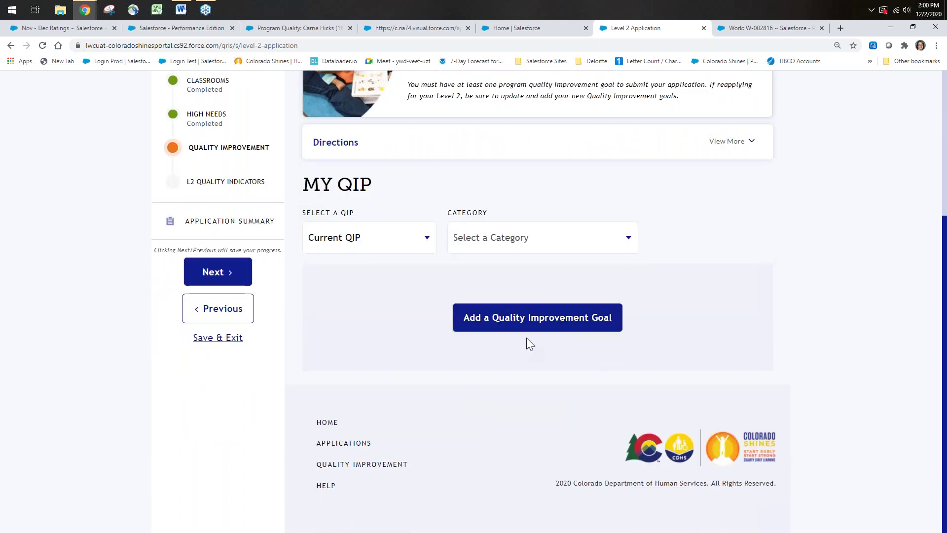
Start a quality improvement goal with category Workforce Qualifications and Professional Development and sub category Self Assessment & IPDP.
{"action": "left_click", "coordinate": [538, 321]}
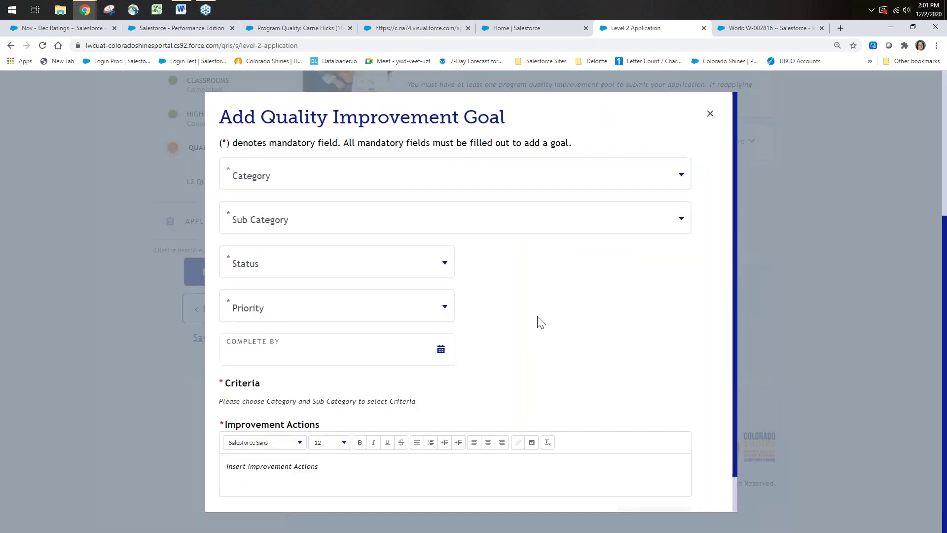
{"action": "left_click", "coordinate": [336, 177]}
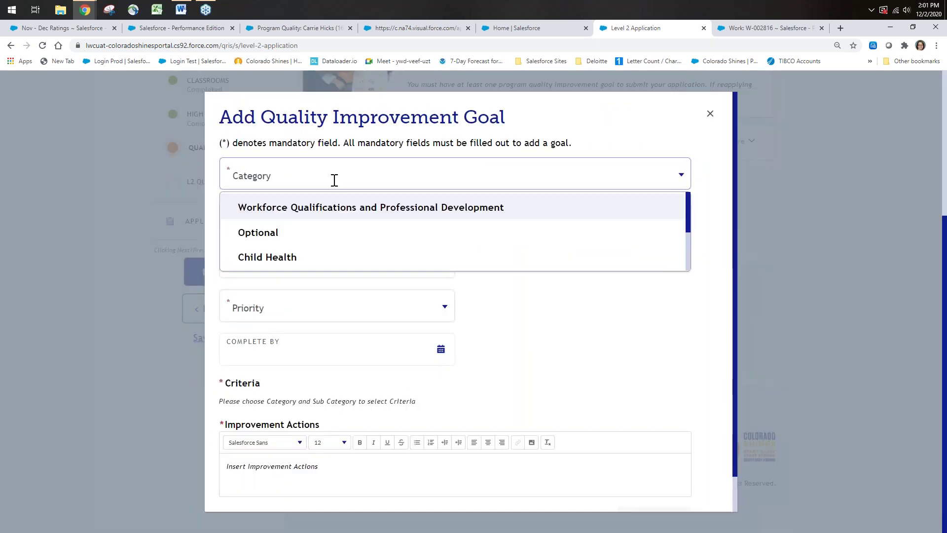
{"action": "left_click", "coordinate": [321, 211]}
{"action": "left_click", "coordinate": [307, 230]}
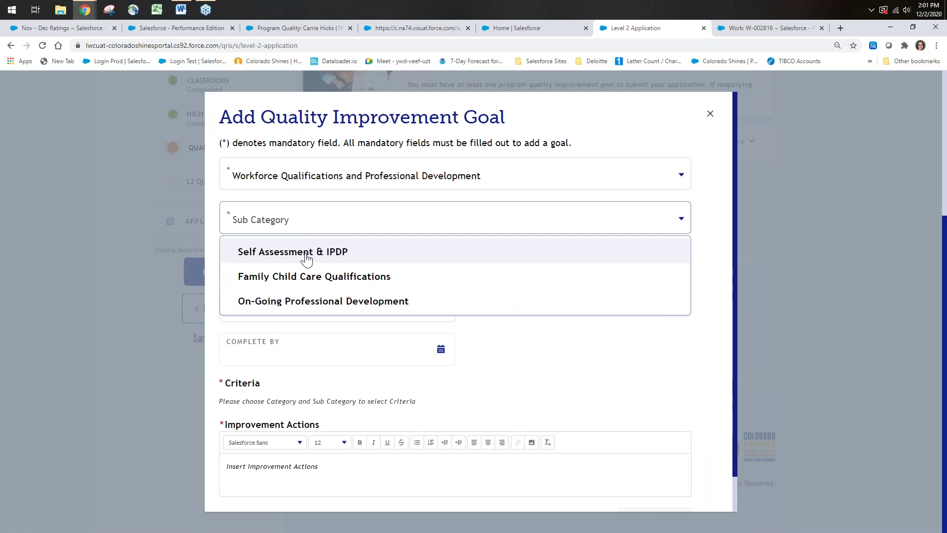
{"action": "left_click", "coordinate": [305, 254]}
Set the goal's status to In Progress and its priority to High.
{"action": "left_click", "coordinate": [304, 276]}
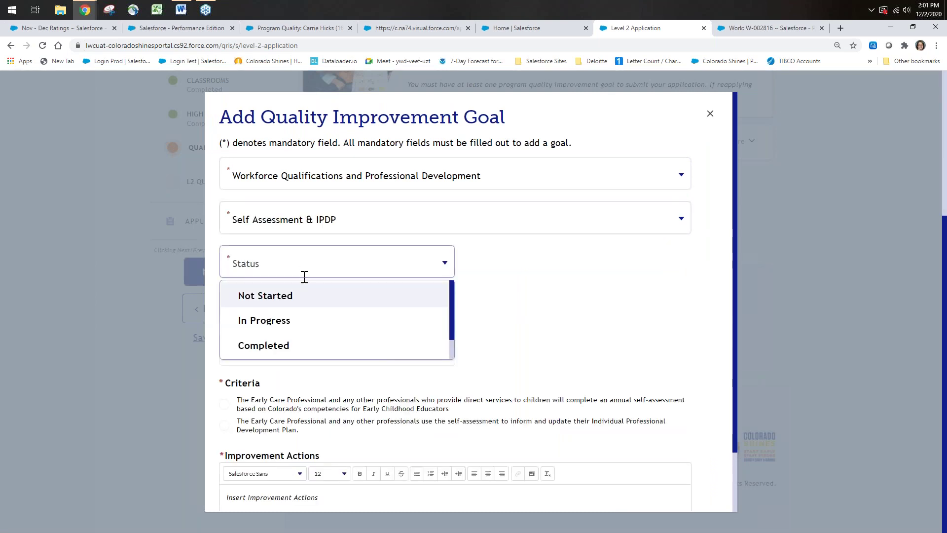
{"action": "left_click", "coordinate": [282, 323]}
{"action": "left_click", "coordinate": [292, 310]}
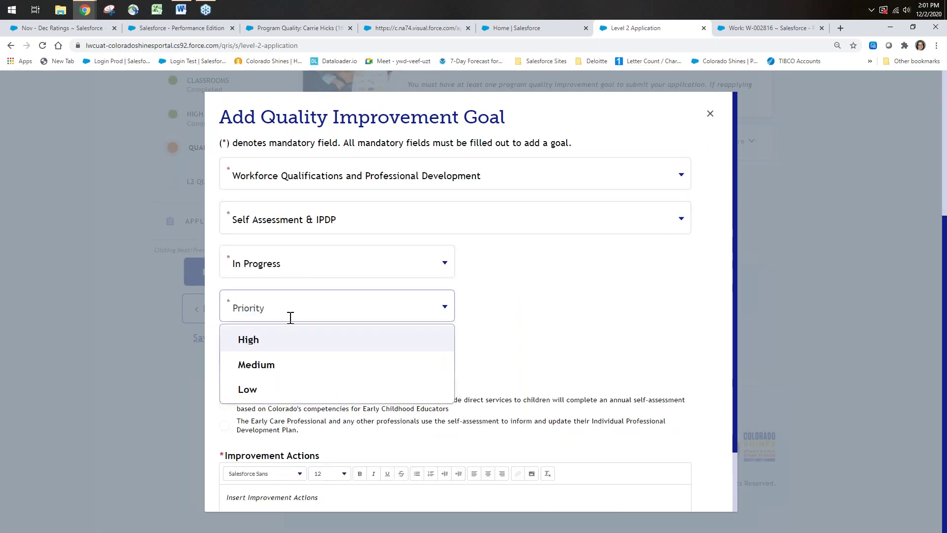
{"action": "left_click", "coordinate": [265, 345]}
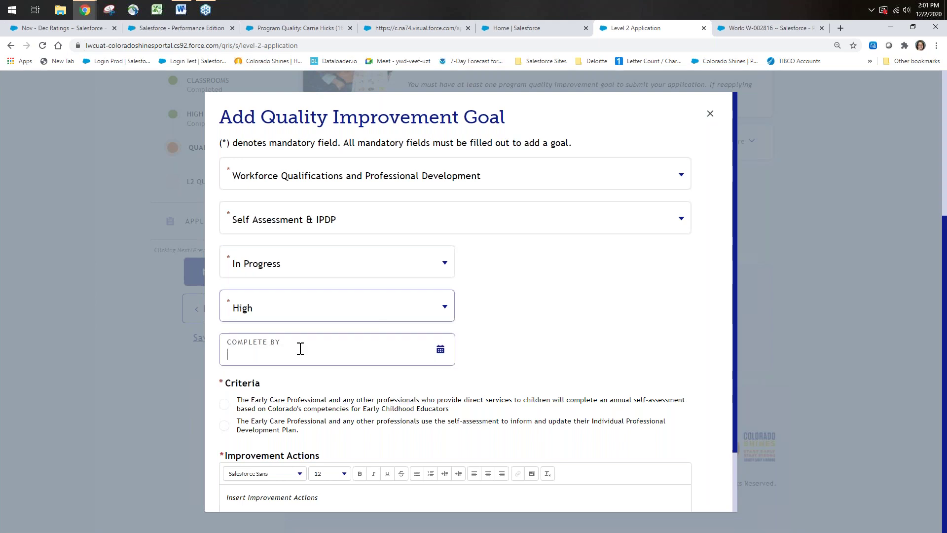
Set the goal's complete-by date to 12/2/2021.
{"action": "left_click", "coordinate": [299, 348]}
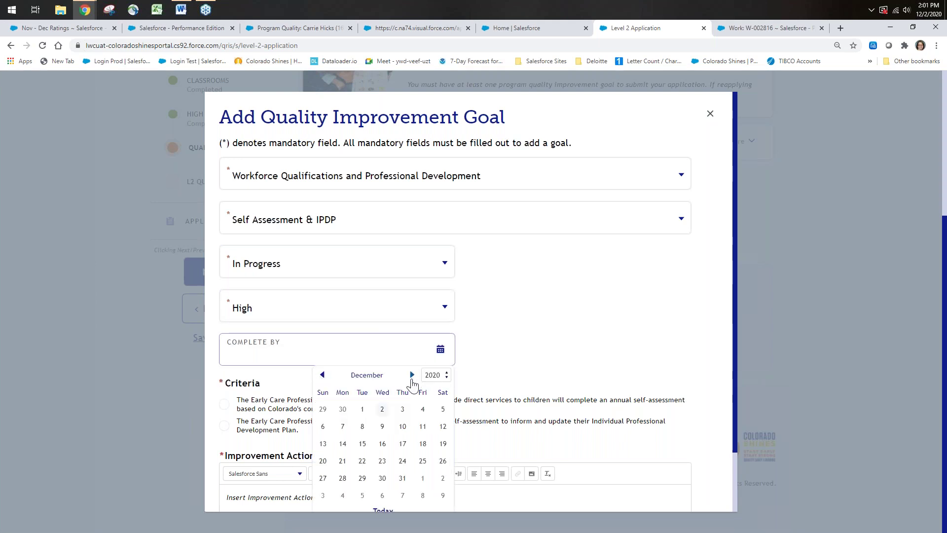
{"action": "left_click", "coordinate": [382, 408]}
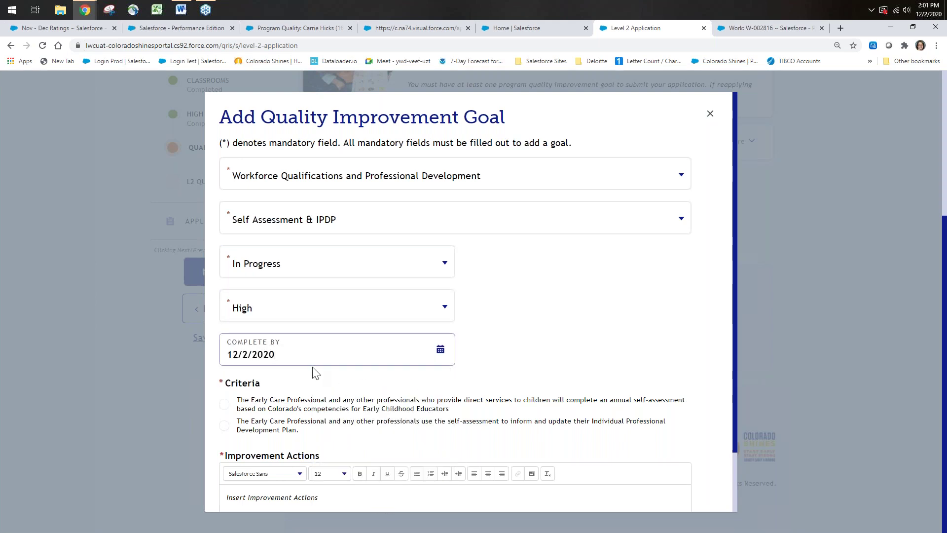
{"action": "key", "text": "BackSpace"}
Add the goal to the plan with the annual self-assessment criterion selected and its text copied in as the improvement actions.
{"action": "scroll", "coordinate": [322, 375], "scroll_direction": "down", "scroll_amount": 2}
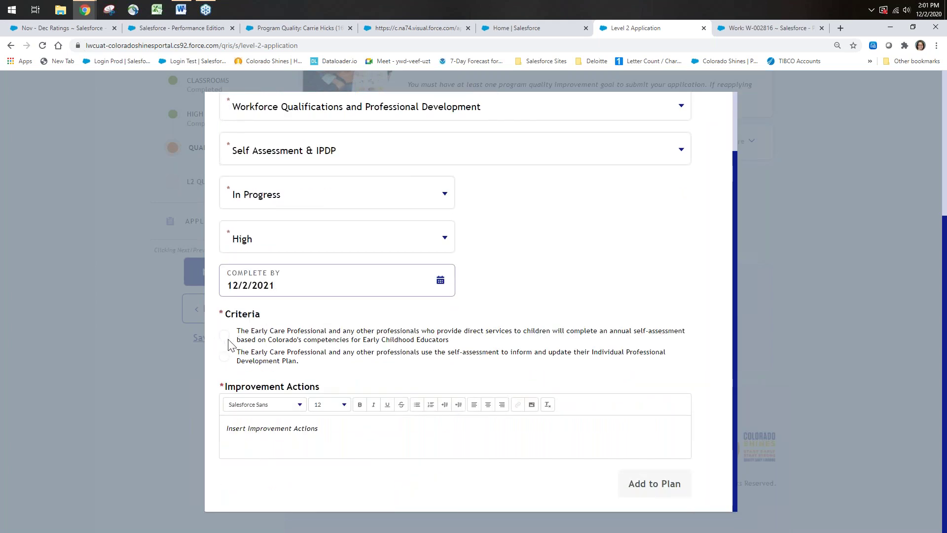
{"action": "left_click", "coordinate": [225, 335]}
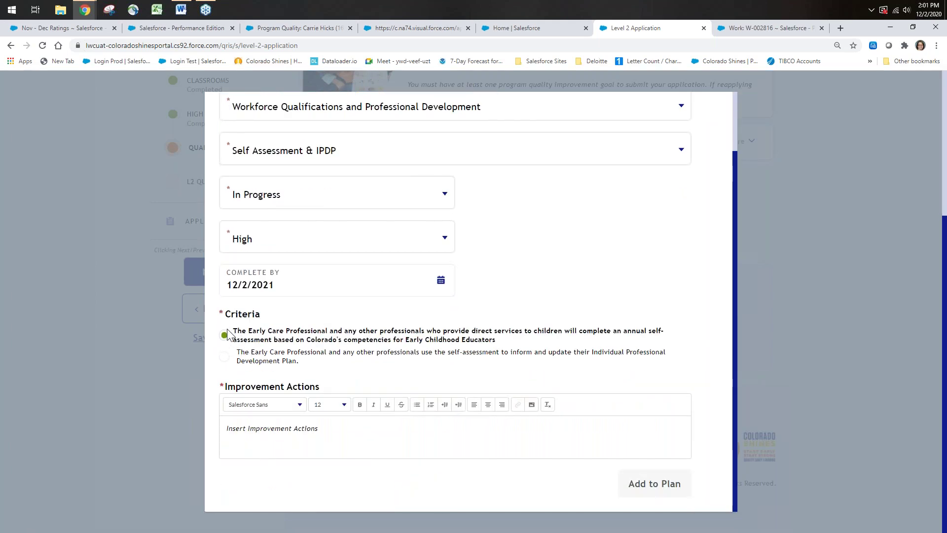
{"action": "left_click_drag", "start_coordinate": [235, 333], "coordinate": [496, 344]}
{"action": "key", "text": "ctrl+c"}
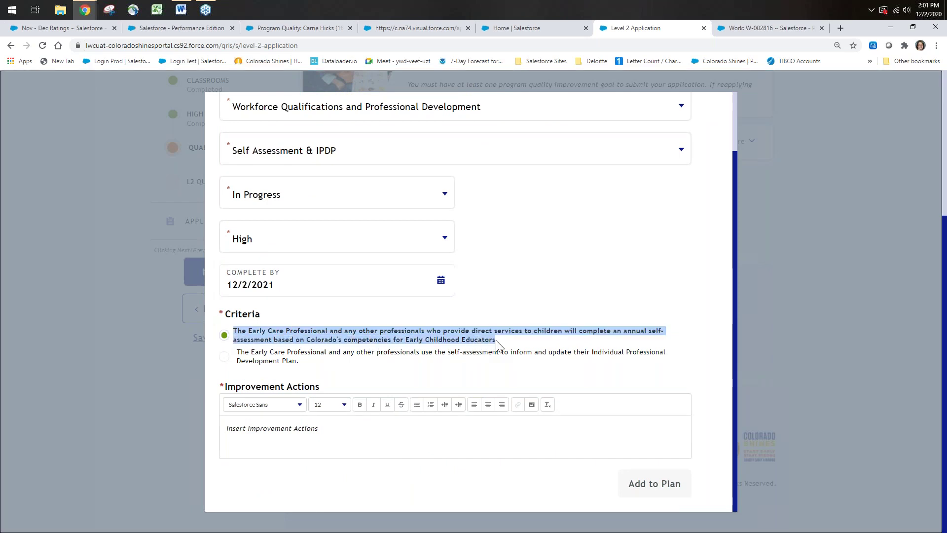
{"action": "left_click", "coordinate": [386, 428]}
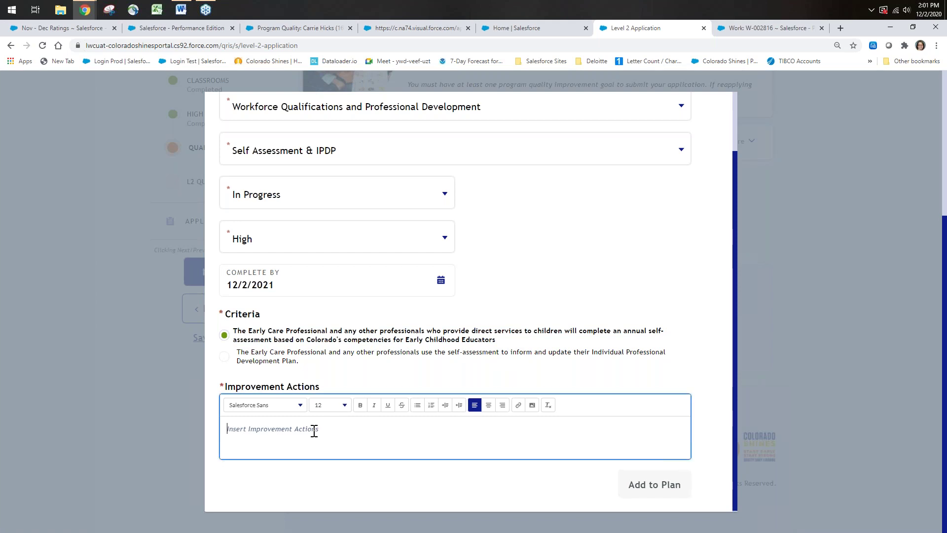
{"action": "key", "text": "ctrl+v"}
{"action": "left_click", "coordinate": [647, 493]}
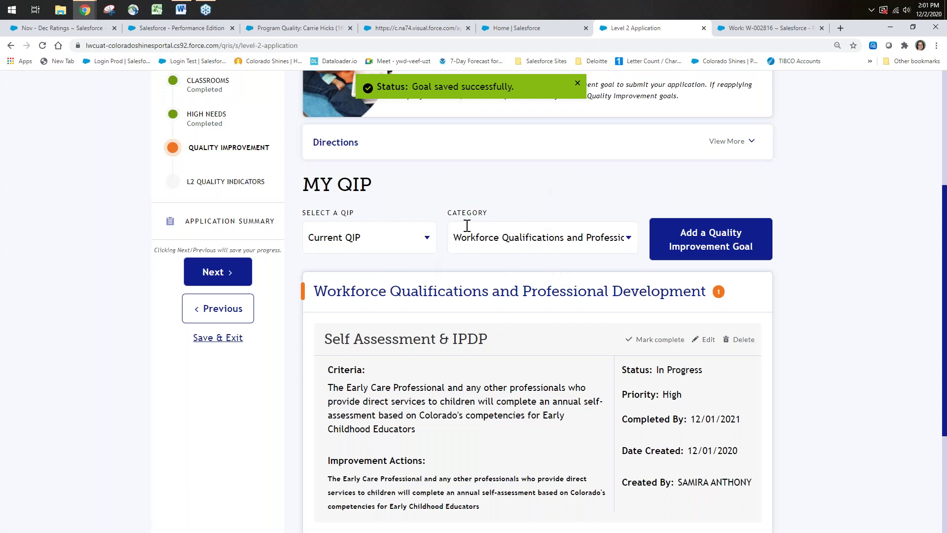
Check which categories the quality improvement plan can be filtered by, keeping the current category selection.
{"action": "scroll", "coordinate": [573, 209], "scroll_direction": "down", "scroll_amount": 2}
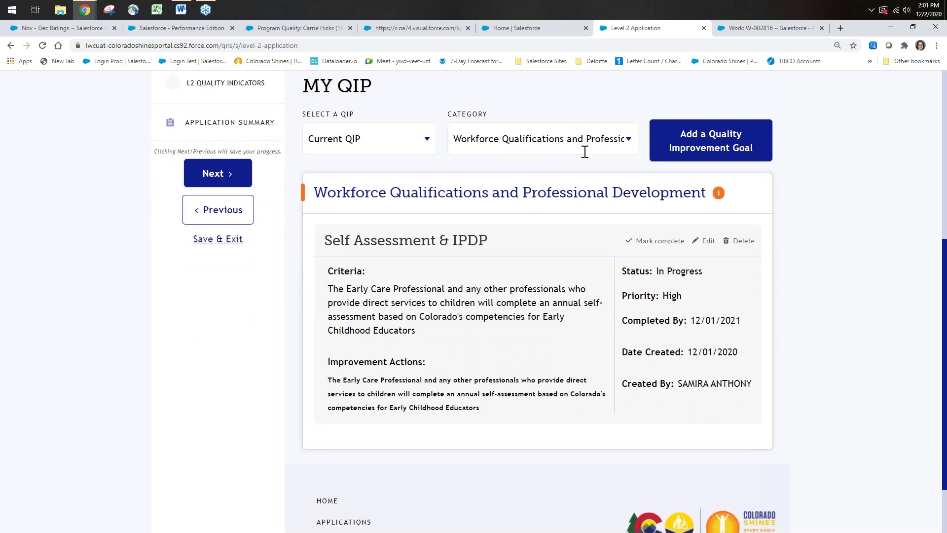
{"action": "left_click", "coordinate": [629, 143]}
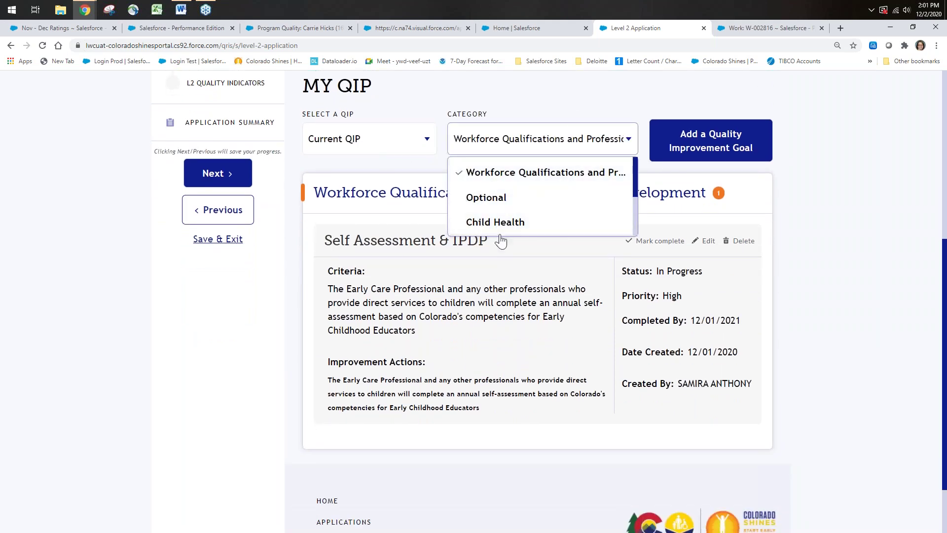
{"action": "left_click", "coordinate": [434, 87]}
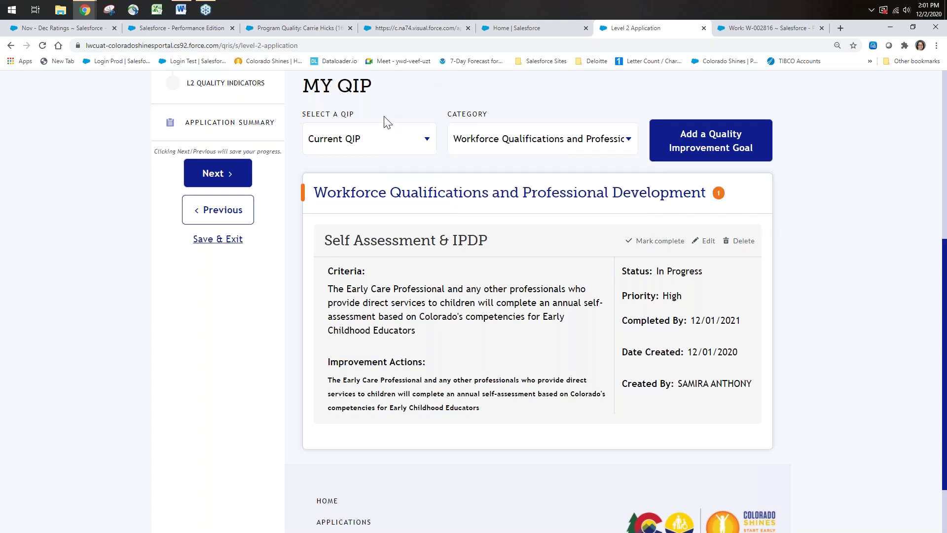
{"action": "scroll", "coordinate": [420, 143], "scroll_direction": "up", "scroll_amount": 1}
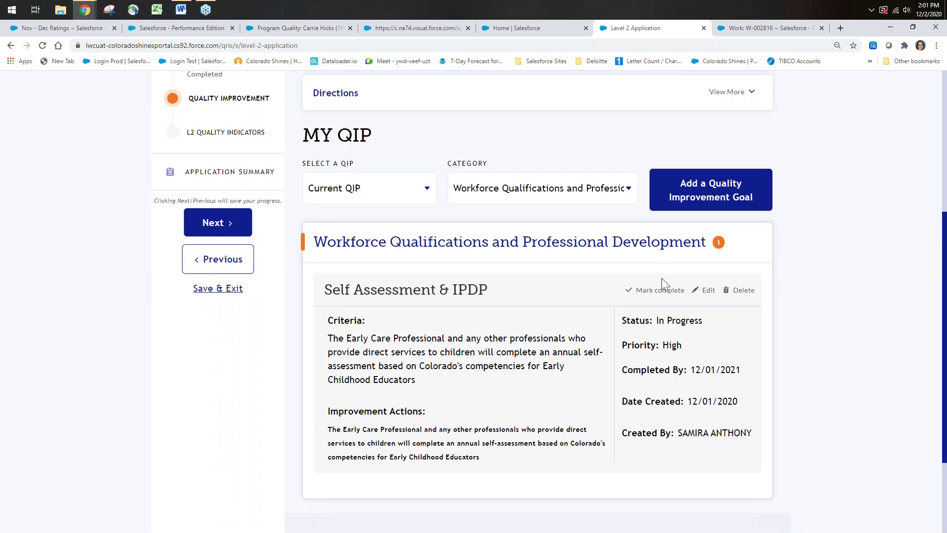
View the Completed QIP list for this category, and return to the Current QIP.
{"action": "left_click", "coordinate": [427, 193]}
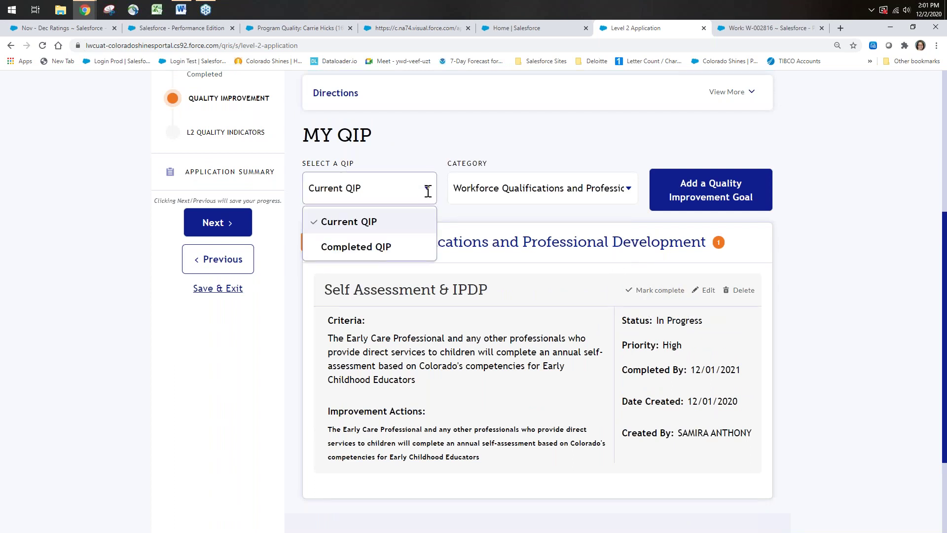
{"action": "left_click", "coordinate": [339, 248]}
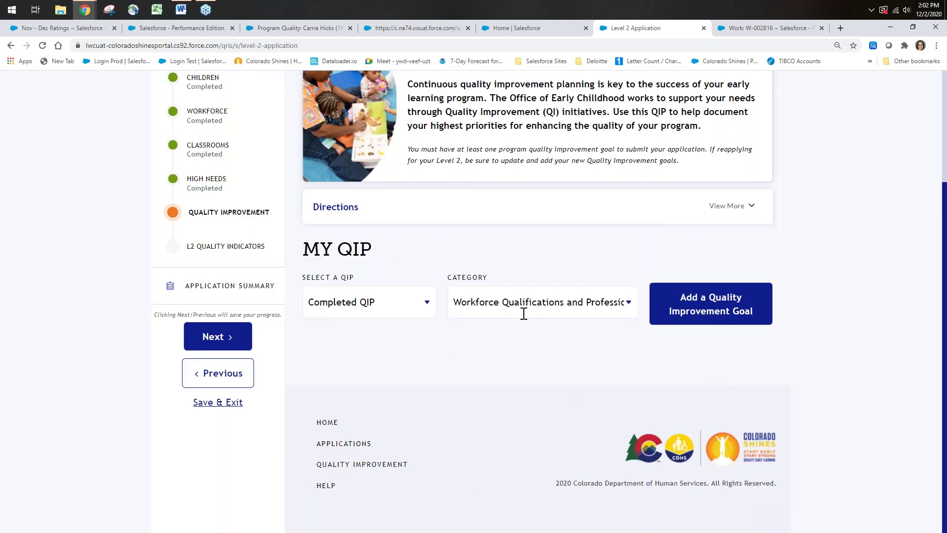
{"action": "left_click", "coordinate": [434, 302]}
{"action": "left_click", "coordinate": [377, 335]}
{"action": "scroll", "coordinate": [771, 382], "scroll_direction": "down", "scroll_amount": 3}
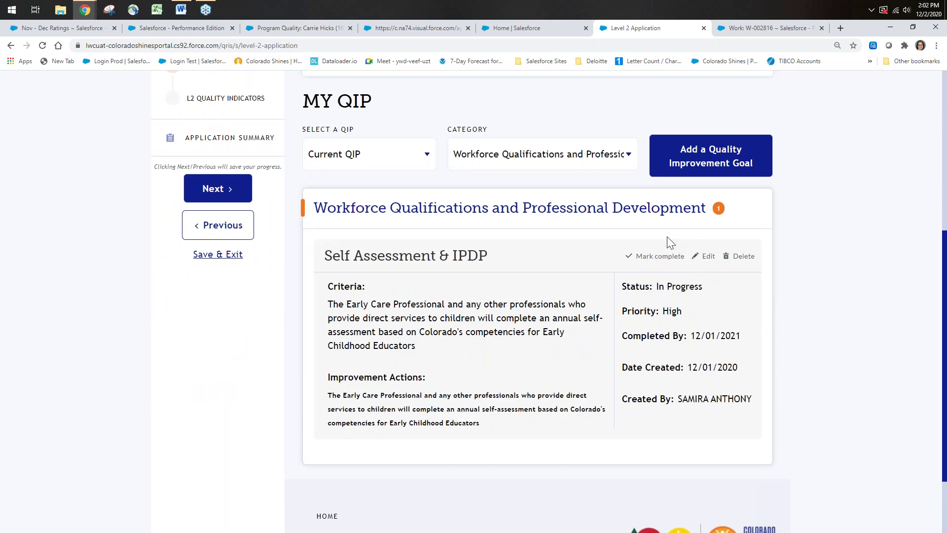
Review the saved Self Assessment & IPDP goal and the Quality Improvement Plan's overview.
{"action": "scroll", "coordinate": [640, 239], "scroll_direction": "up", "scroll_amount": 3}
{"action": "scroll", "coordinate": [610, 252], "scroll_direction": "down", "scroll_amount": 4}
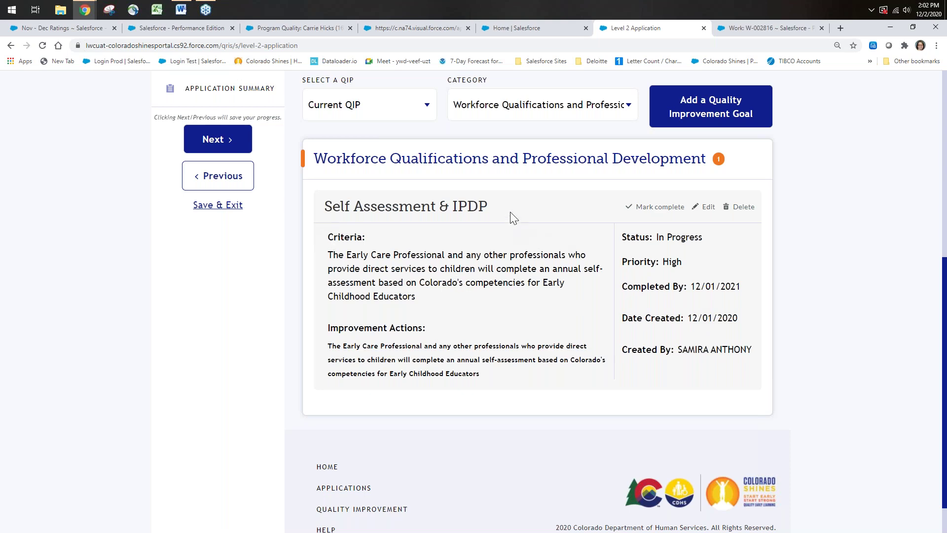
{"action": "scroll", "coordinate": [547, 215], "scroll_direction": "up", "scroll_amount": 3}
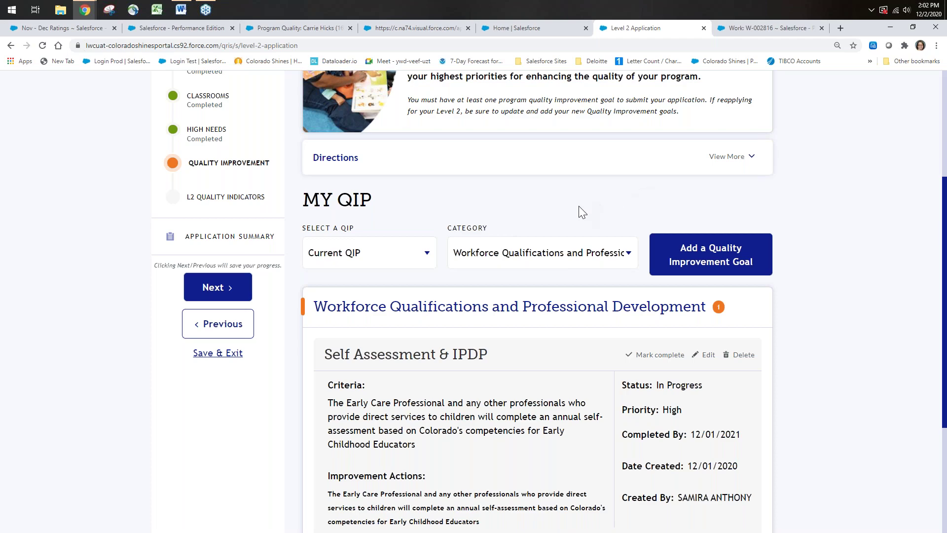
{"action": "scroll", "coordinate": [581, 202], "scroll_direction": "up", "scroll_amount": 3}
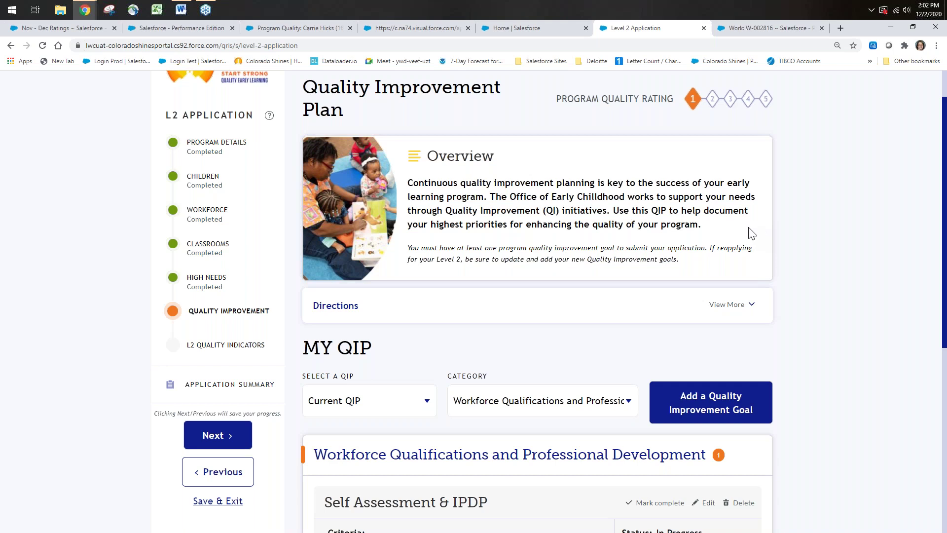
{"action": "scroll", "coordinate": [751, 233], "scroll_direction": "down", "scroll_amount": 1}
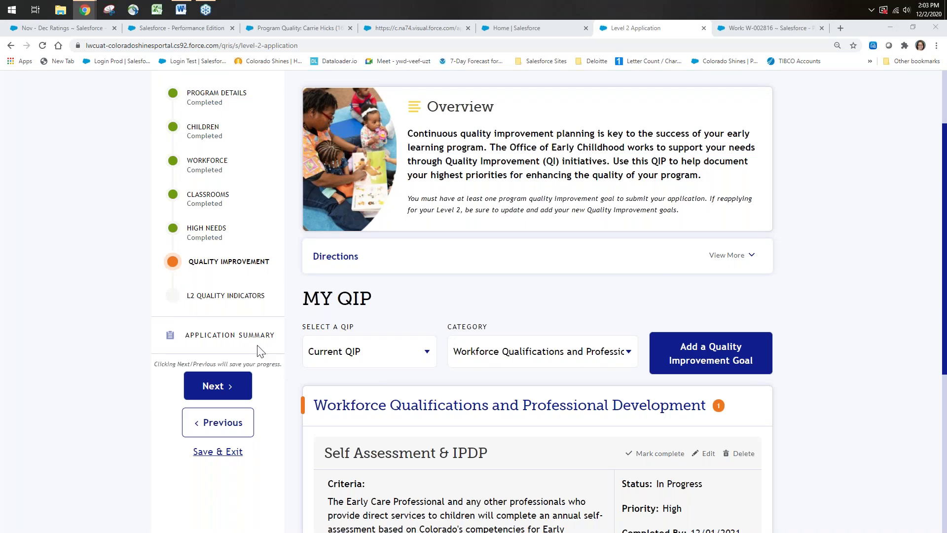
{"action": "scroll", "coordinate": [453, 339], "scroll_direction": "down", "scroll_amount": 2}
{"action": "scroll", "coordinate": [504, 327], "scroll_direction": "down", "scroll_amount": 2}
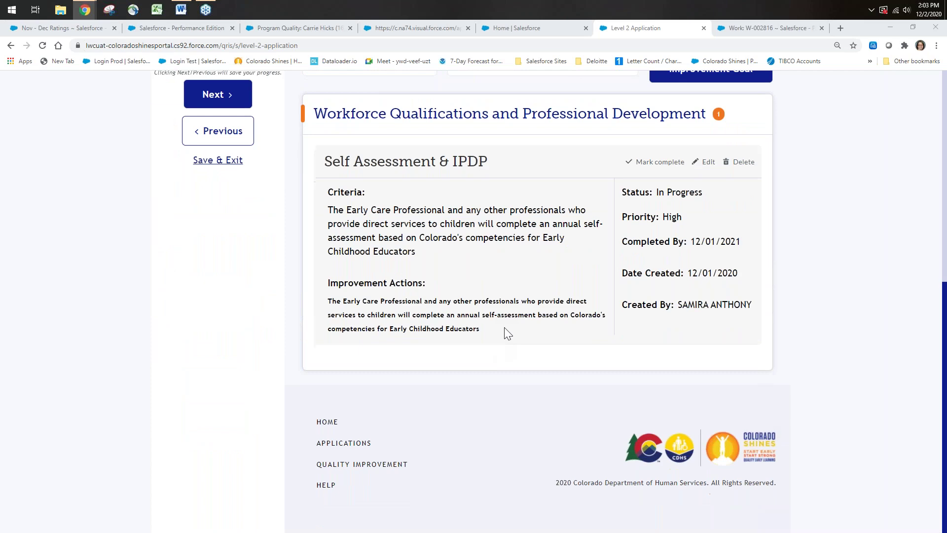
{"action": "scroll", "coordinate": [504, 327], "scroll_direction": "up", "scroll_amount": 2}
Continue to the L2 Quality Indicators section and look over its self-assessment checklist.
{"action": "left_click", "coordinate": [213, 294]}
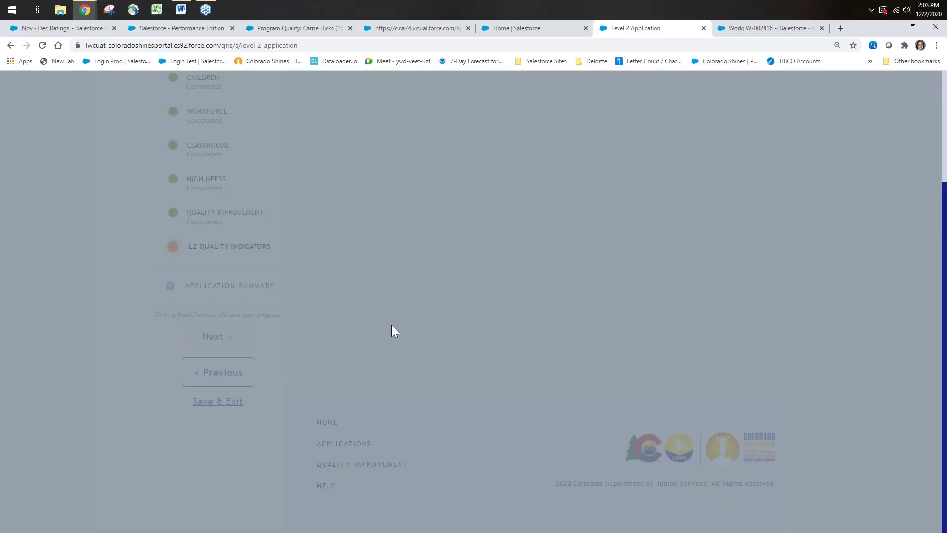
{"action": "scroll", "coordinate": [382, 320], "scroll_direction": "down", "scroll_amount": 1}
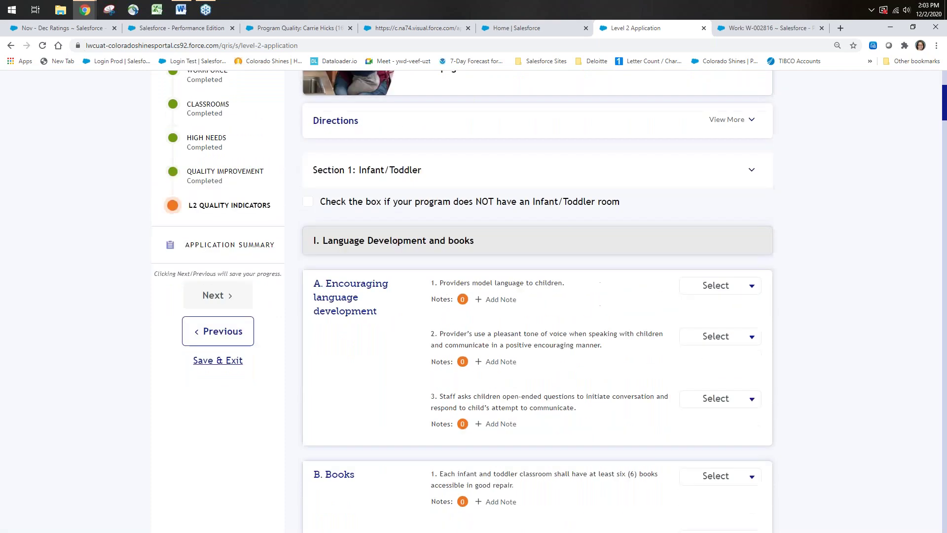
{"action": "scroll", "coordinate": [453, 285], "scroll_direction": "down", "scroll_amount": 2}
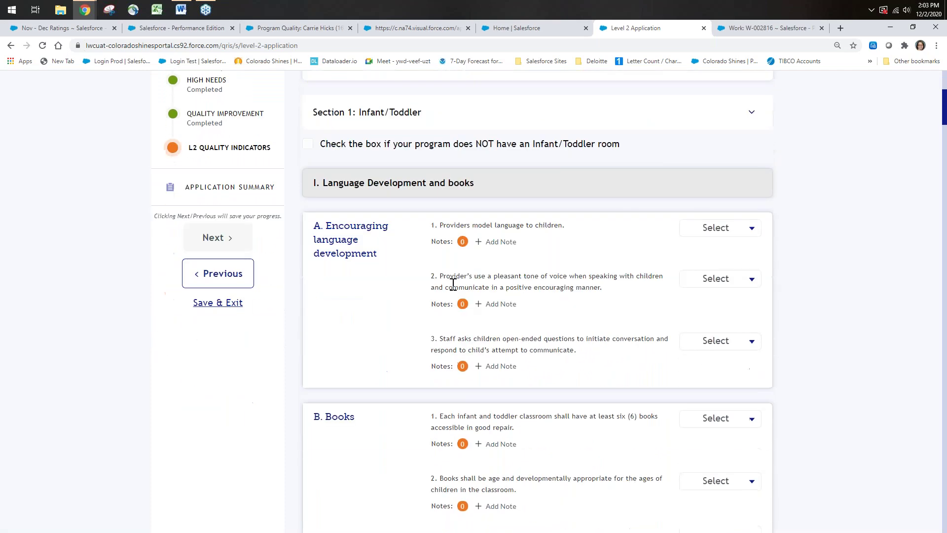
{"action": "scroll", "coordinate": [453, 285], "scroll_direction": "down", "scroll_amount": 13}
{"action": "scroll", "coordinate": [427, 369], "scroll_direction": "down", "scroll_amount": 3}
{"action": "scroll", "coordinate": [490, 438], "scroll_direction": "up", "scroll_amount": 10}
{"action": "scroll", "coordinate": [523, 337], "scroll_direction": "up", "scroll_amount": 9}
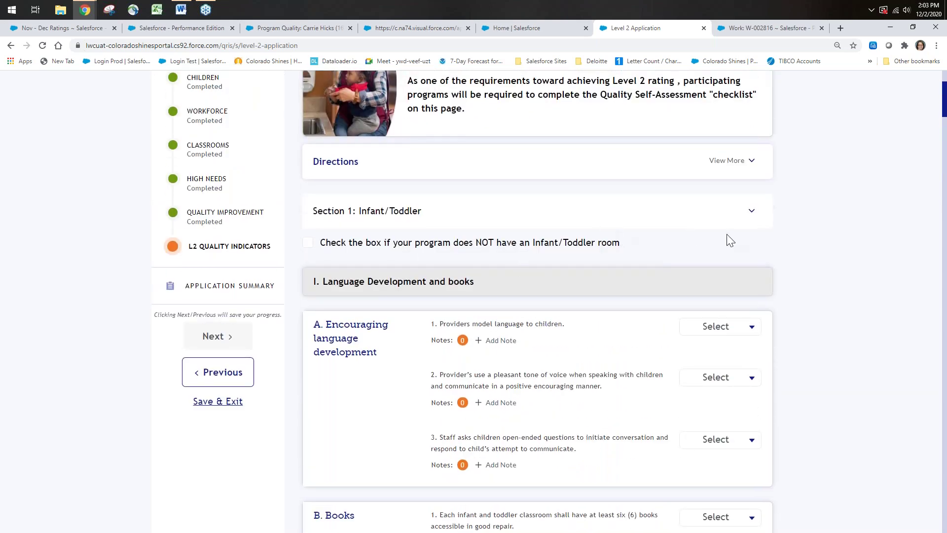
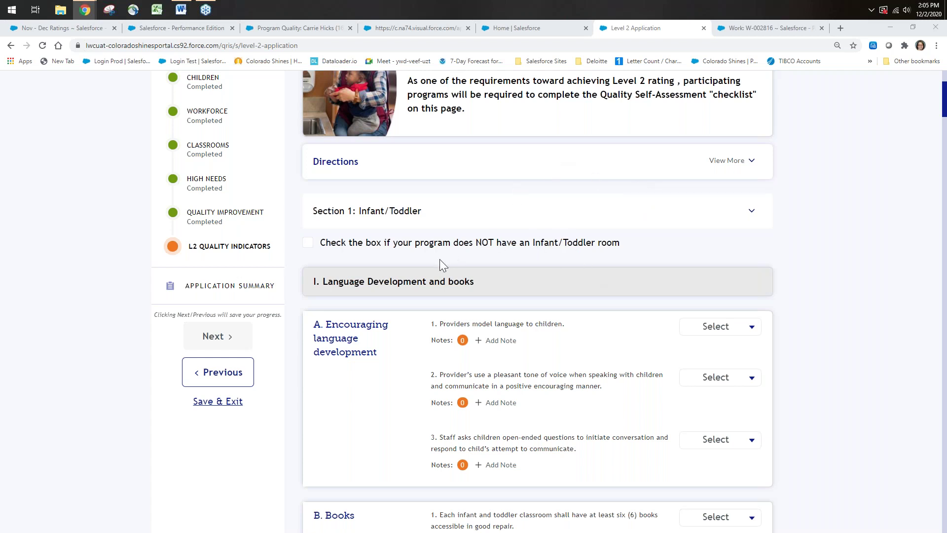
Answer No to the Infant/Toddler indicator "Providers model language to children" and open a note for it.
{"action": "scroll", "coordinate": [580, 250], "scroll_direction": "down", "scroll_amount": 2}
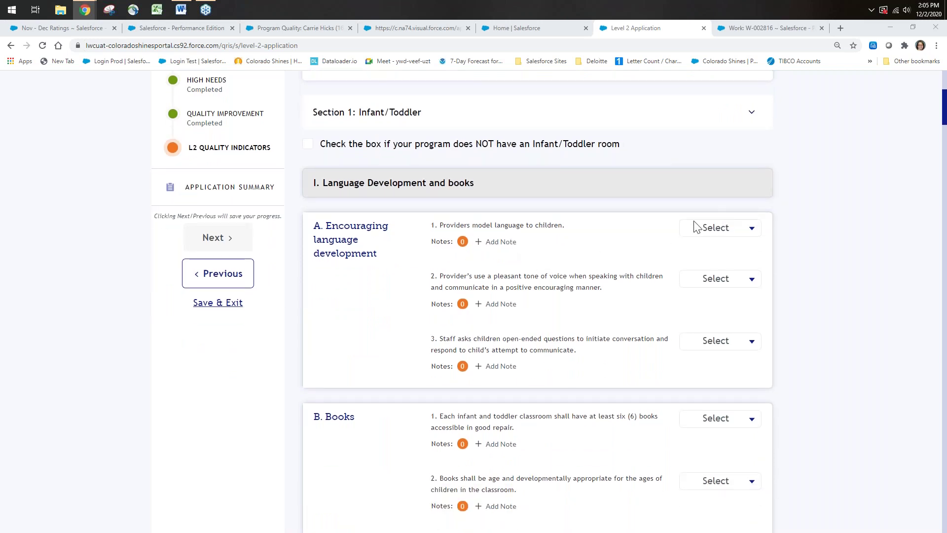
{"action": "left_click", "coordinate": [753, 229]}
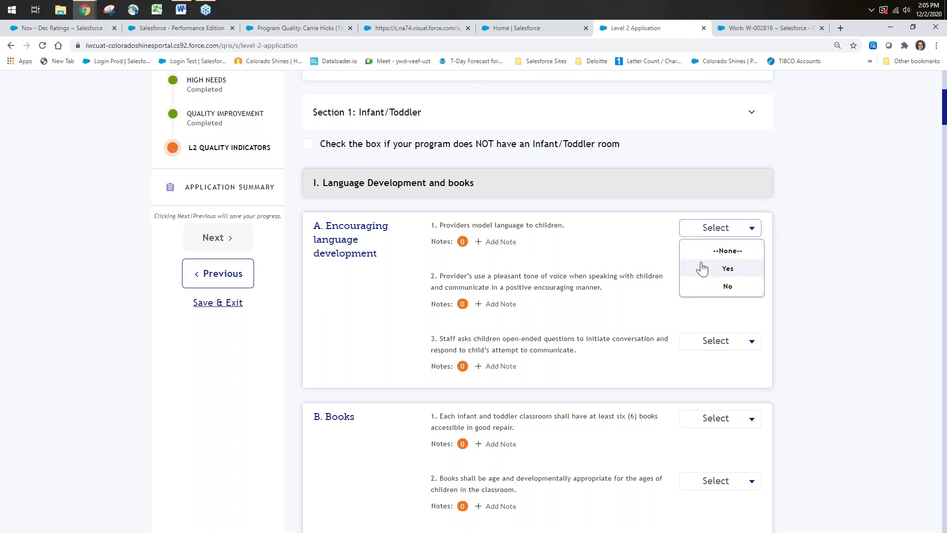
{"action": "left_click", "coordinate": [728, 287]}
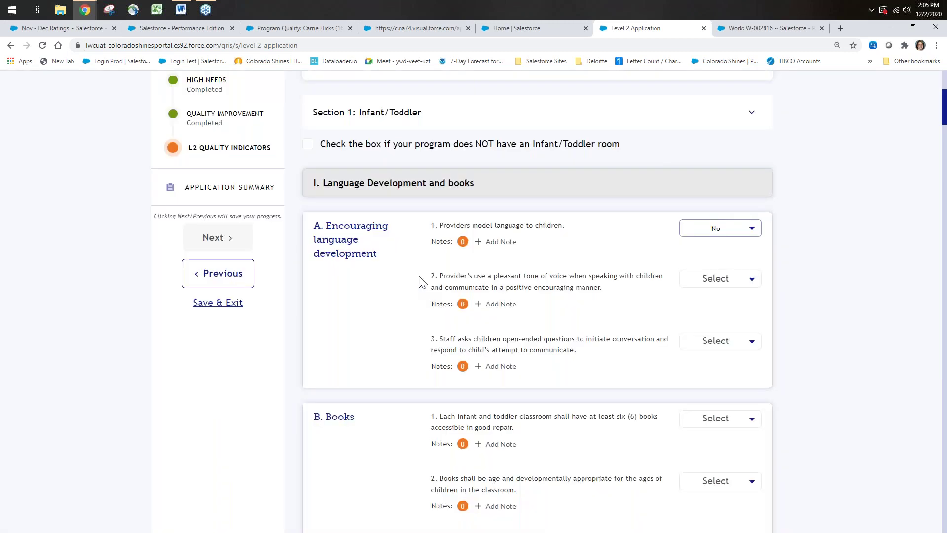
{"action": "left_click", "coordinate": [497, 242]}
{"action": "left_click", "coordinate": [441, 276]}
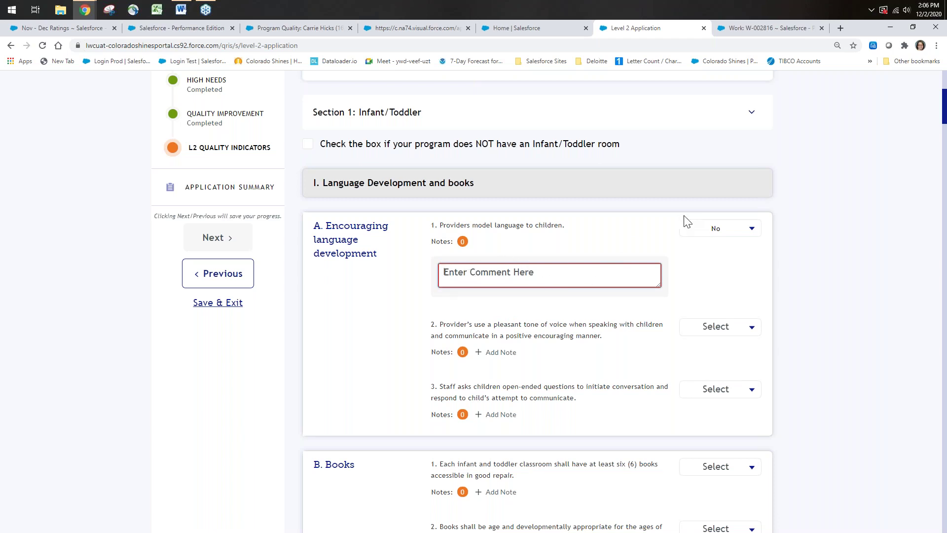
Reset the answer for "Providers model language to children" to --None--.
{"action": "left_click", "coordinate": [749, 228]}
{"action": "left_click", "coordinate": [755, 231]}
{"action": "left_click", "coordinate": [756, 231]}
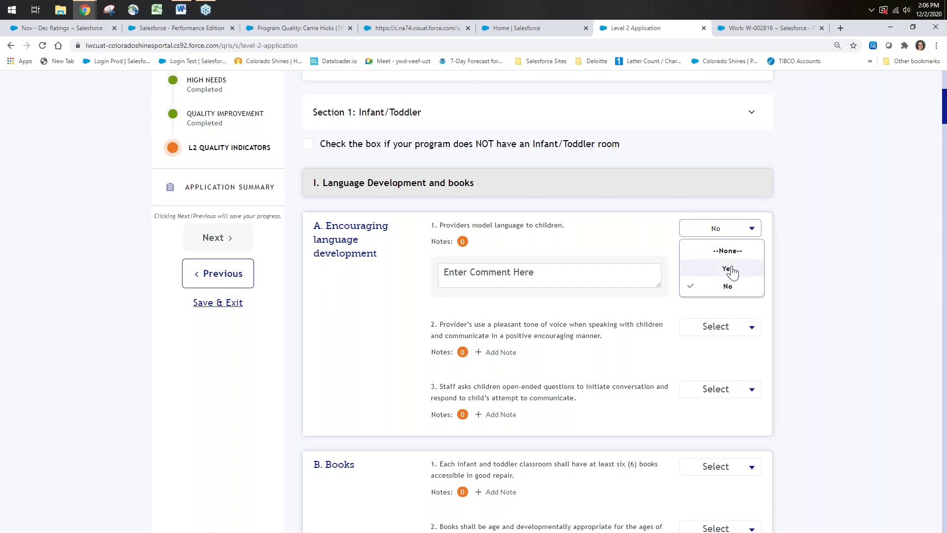
{"action": "left_click", "coordinate": [727, 251]}
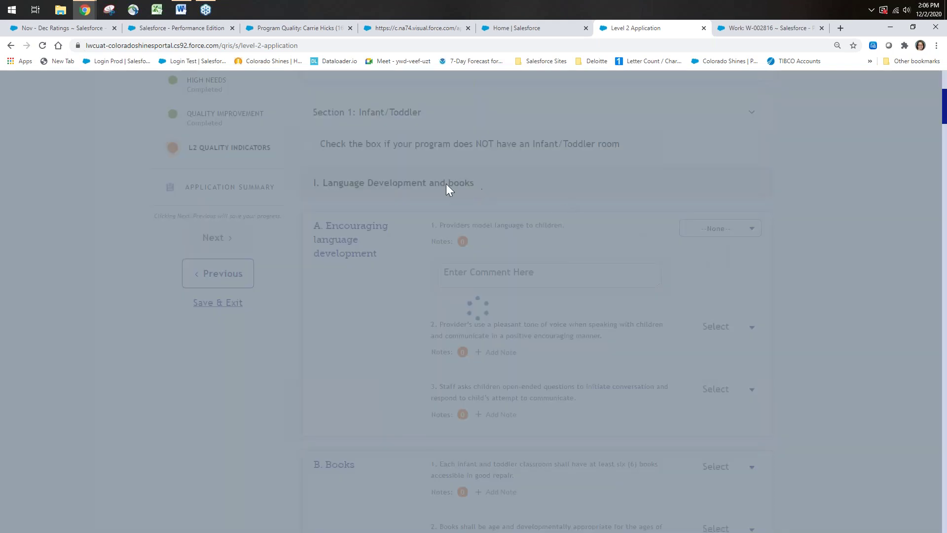
Mark the program as having neither an Infant/Toddler room nor a Preschool room.
{"action": "left_click", "coordinate": [308, 143]}
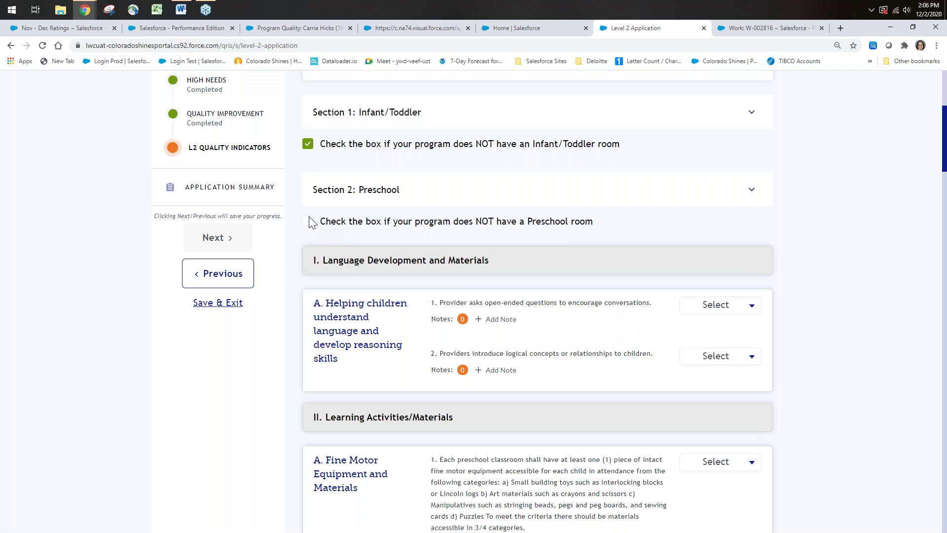
{"action": "left_click", "coordinate": [308, 221]}
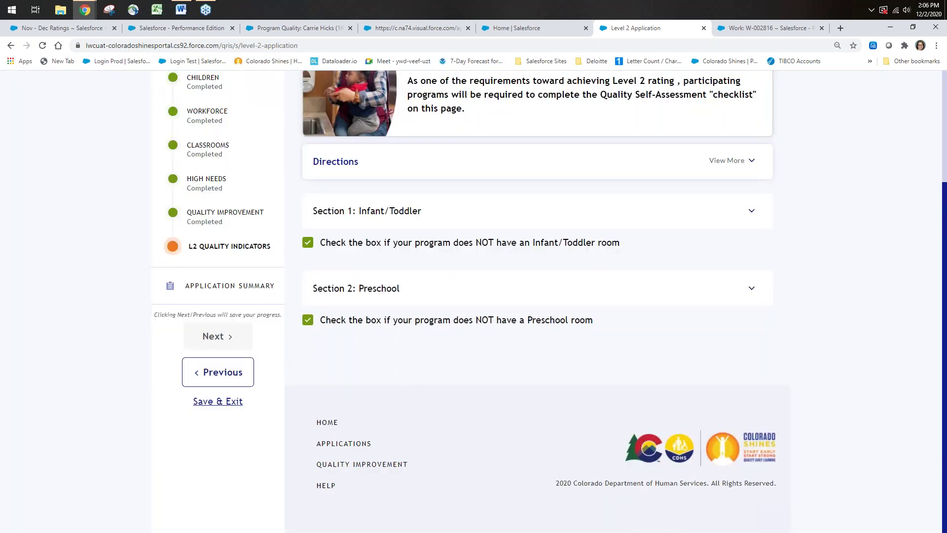
{"action": "scroll", "coordinate": [407, 298], "scroll_direction": "up", "scroll_amount": 3}
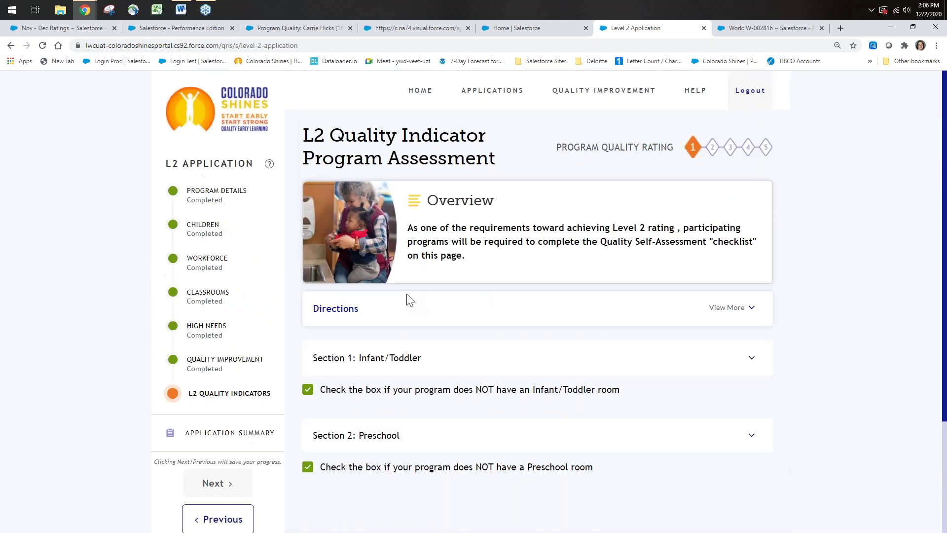
Confirm in the application summary that all information is accurate, submit the L2 application and return to the homepage.
{"action": "left_click", "coordinate": [229, 437]}
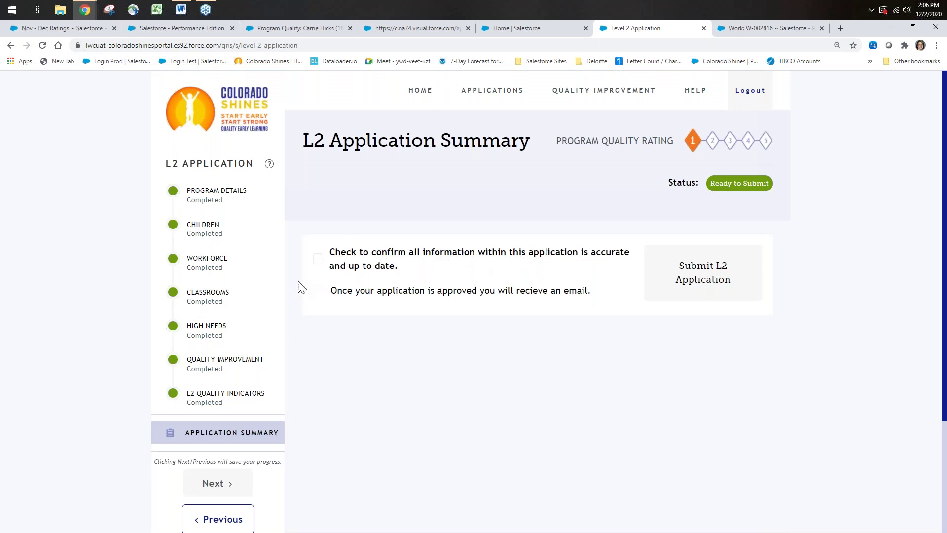
{"action": "left_click", "coordinate": [318, 259]}
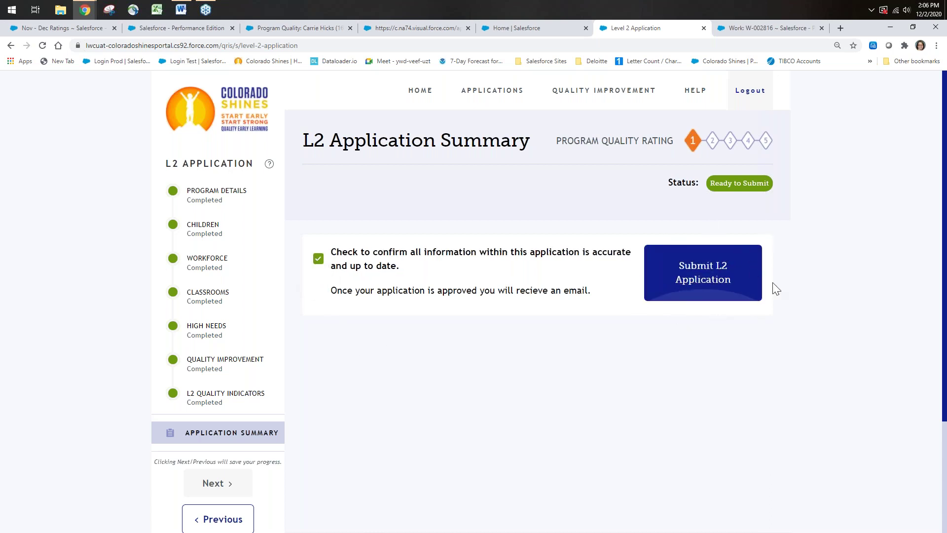
{"action": "left_click", "coordinate": [710, 275]}
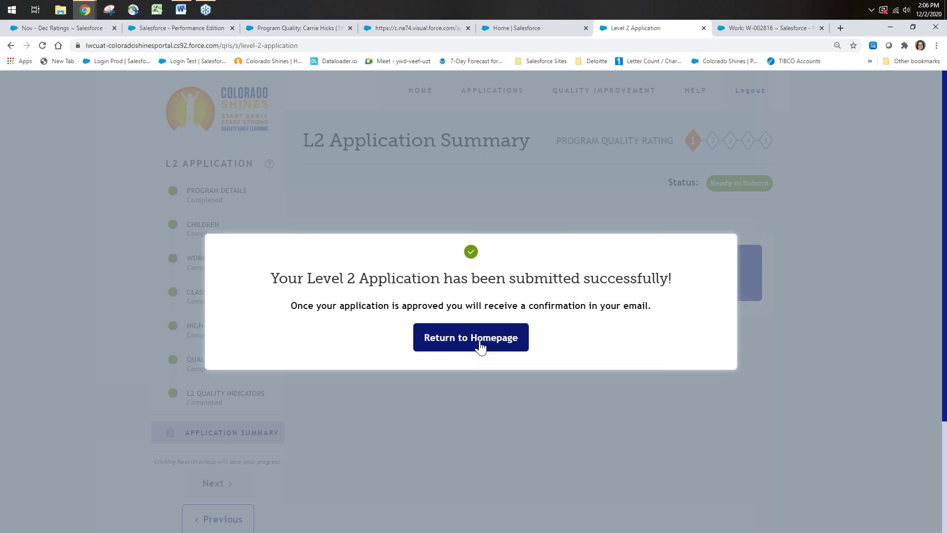
{"action": "left_click", "coordinate": [480, 345]}
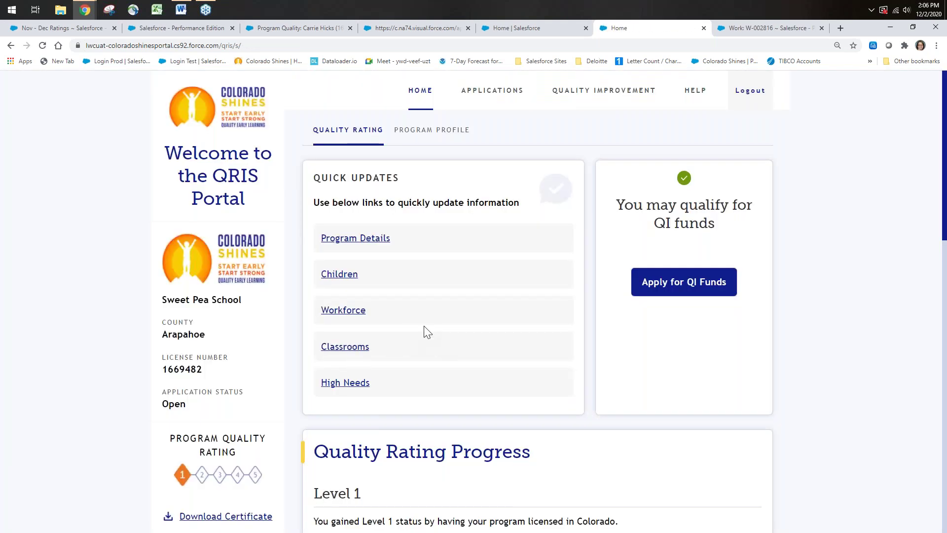
Examine the Quality Rating Progress on the homepage for the Level 2 application's status and completed requirements.
{"action": "scroll", "coordinate": [471, 205], "scroll_direction": "down", "scroll_amount": 3}
{"action": "scroll", "coordinate": [493, 168], "scroll_direction": "up", "scroll_amount": 3}
{"action": "scroll", "coordinate": [488, 297], "scroll_direction": "down", "scroll_amount": 11}
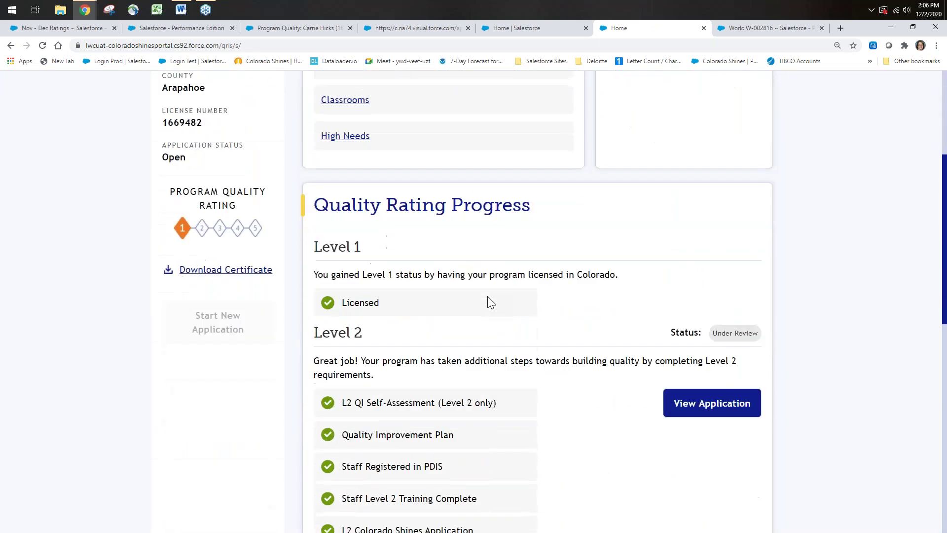
{"action": "scroll", "coordinate": [582, 259], "scroll_direction": "up", "scroll_amount": 3}
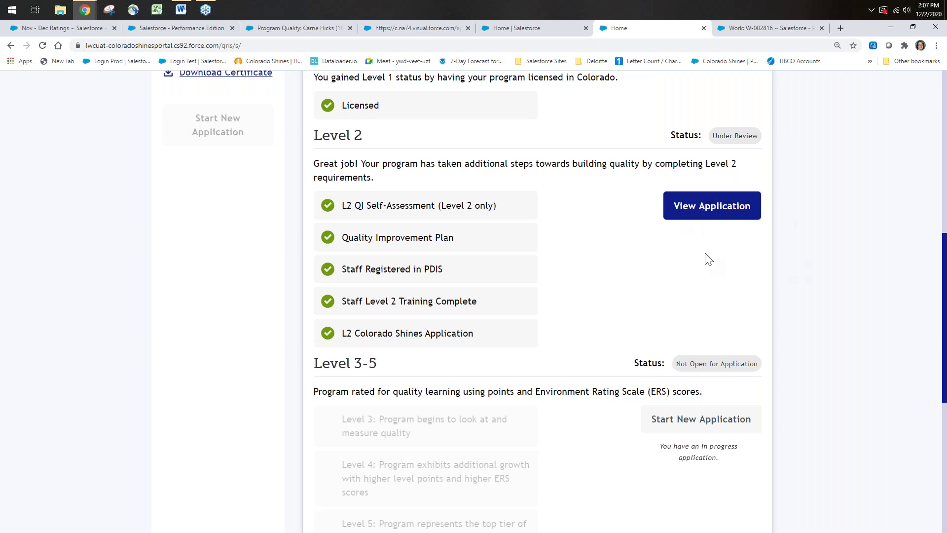
{"action": "scroll", "coordinate": [519, 281], "scroll_direction": "up", "scroll_amount": 3}
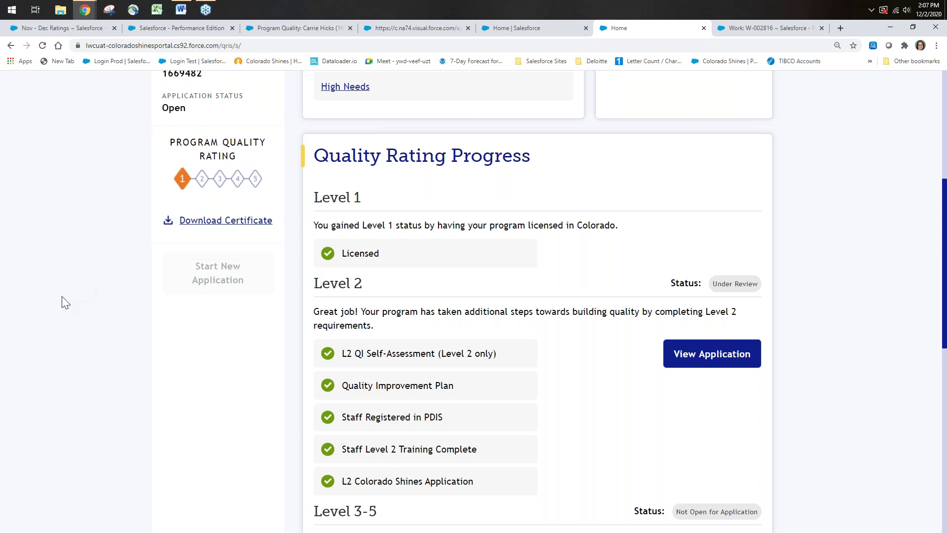
Switch to the Google Docs document "Level 2 Training Once your Application is Submitted" and examine the guidance on sections needing attention.
{"action": "mouse_move", "coordinate": [374, 36]}
{"action": "left_mouse_down"}
{"action": "mouse_move", "coordinate": [412, 32]}
{"action": "mouse_move", "coordinate": [375, 26]}
{"action": "left_mouse_up"}
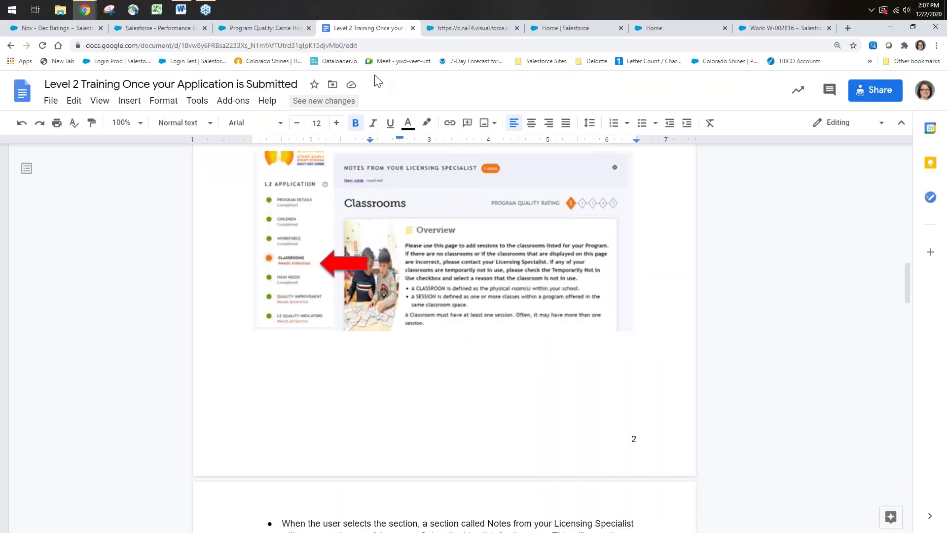
{"action": "scroll", "coordinate": [312, 291], "scroll_direction": "up", "scroll_amount": 1}
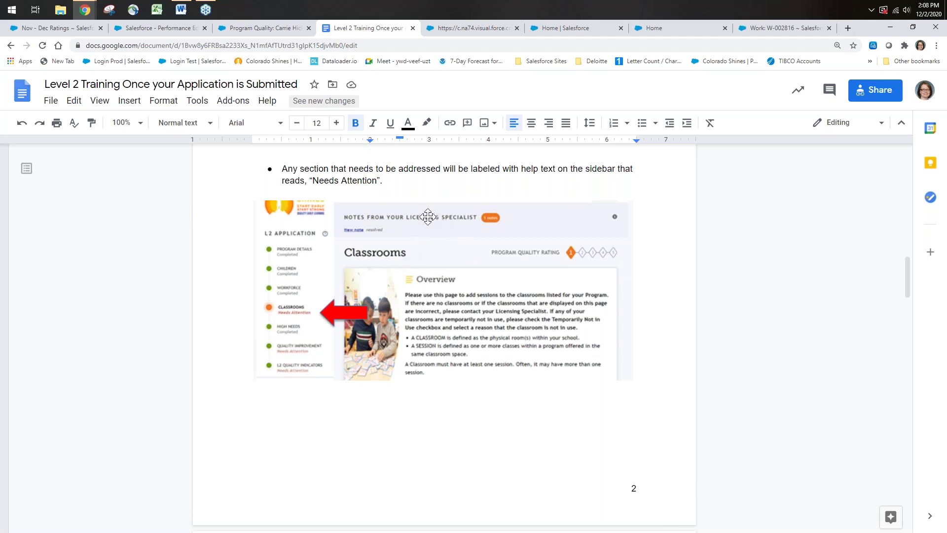
Examine the document's guidance on opening the licensing specialist's notes, correcting the flagged items and marking the notes as resolved.
{"action": "scroll", "coordinate": [439, 321], "scroll_direction": "down", "scroll_amount": 4}
{"action": "scroll", "coordinate": [439, 321], "scroll_direction": "up", "scroll_amount": 4}
{"action": "scroll", "coordinate": [439, 321], "scroll_direction": "down", "scroll_amount": 10}
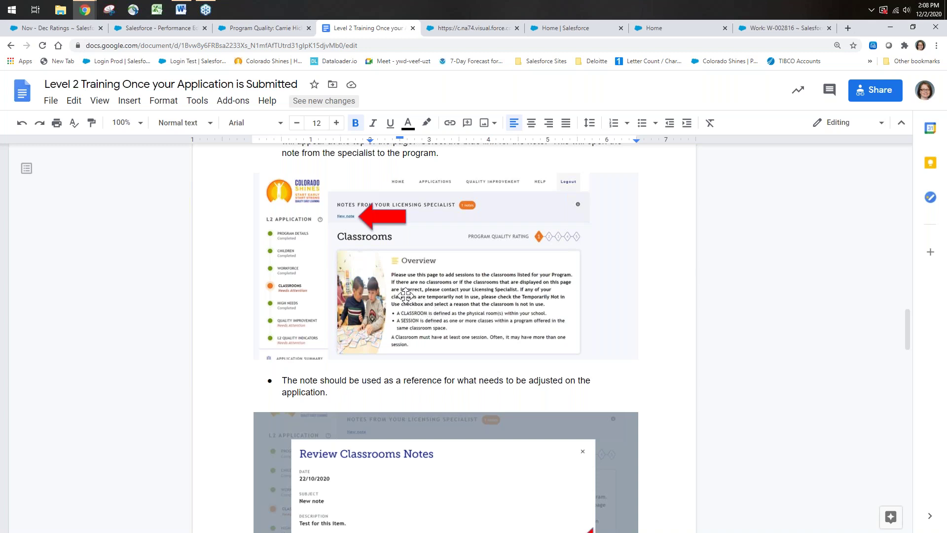
{"action": "scroll", "coordinate": [405, 295], "scroll_direction": "down", "scroll_amount": 1}
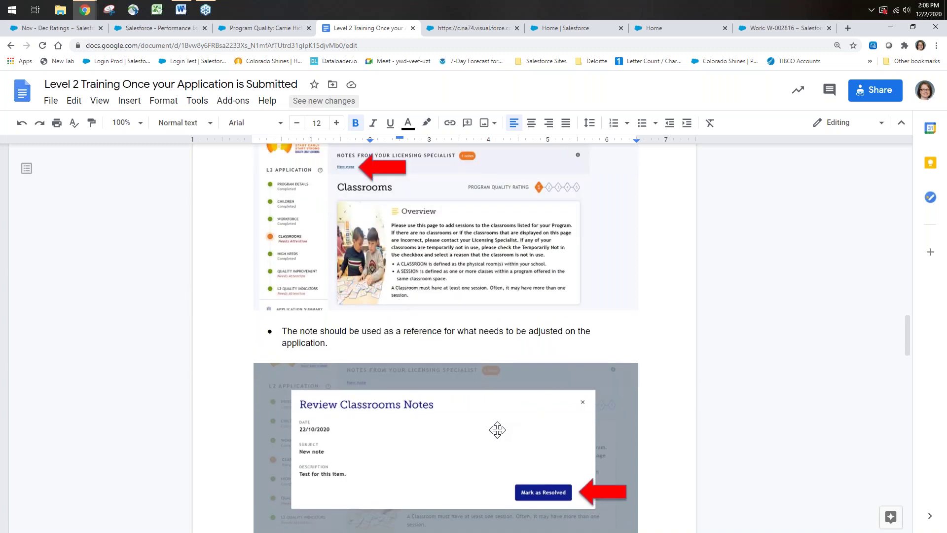
{"action": "scroll", "coordinate": [497, 430], "scroll_direction": "down", "scroll_amount": 1}
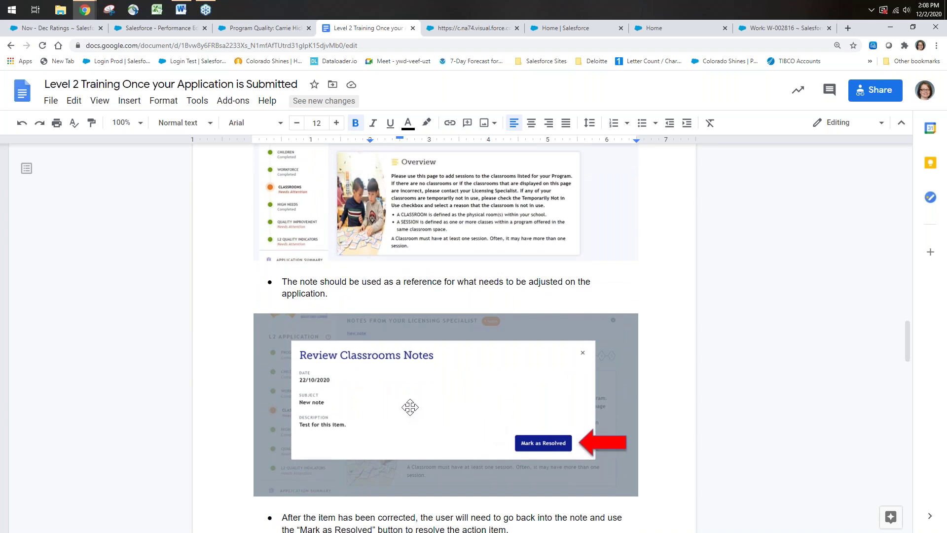
{"action": "scroll", "coordinate": [383, 406], "scroll_direction": "down", "scroll_amount": 1}
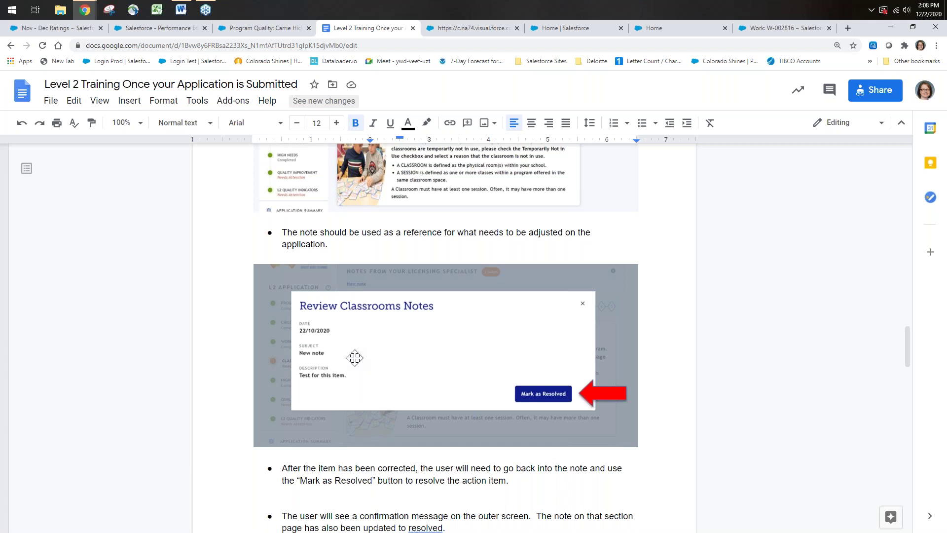
{"action": "scroll", "coordinate": [354, 357], "scroll_direction": "up", "scroll_amount": 2}
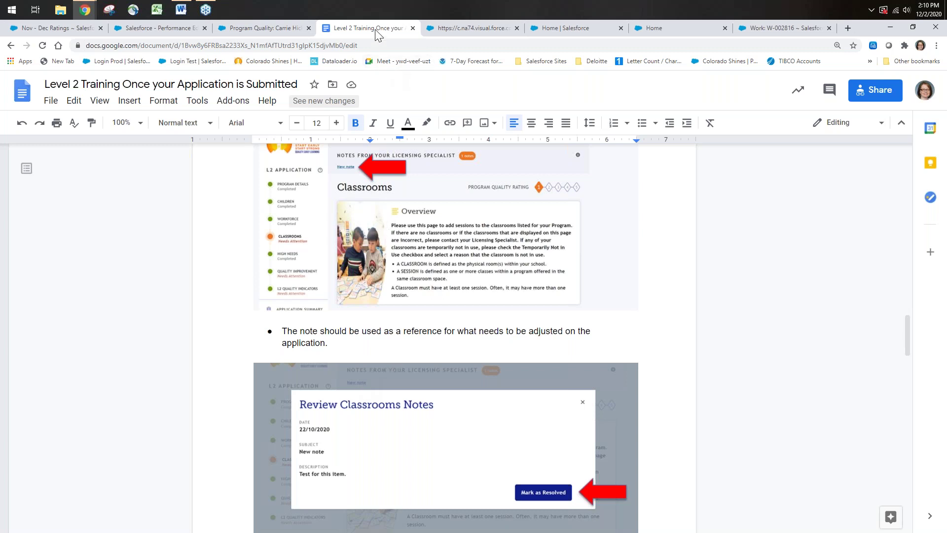
Detach the training document from the browser window and return to the Quick Updates on the QRIS Portal homepage.
{"action": "left_click_drag", "start_coordinate": [376, 31], "coordinate": [0, 222]}
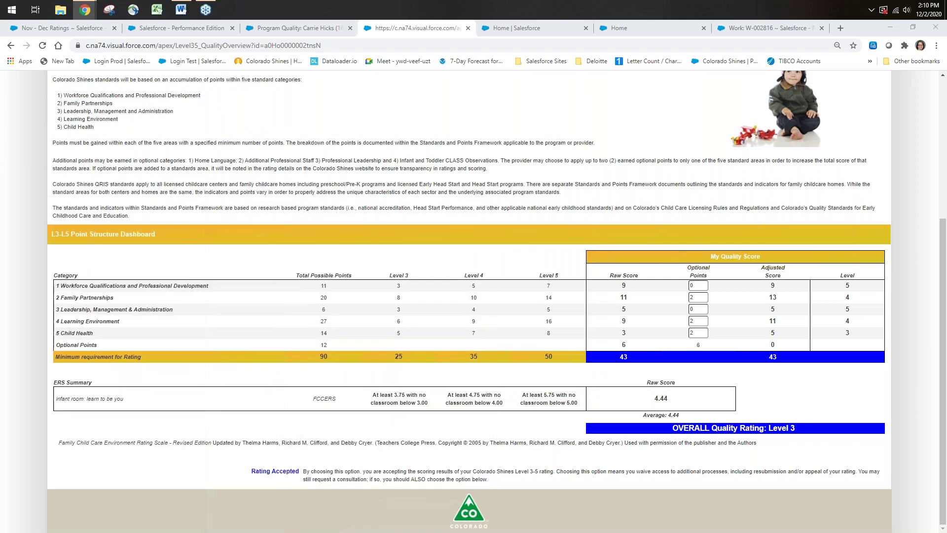
{"action": "left_click", "coordinate": [619, 28]}
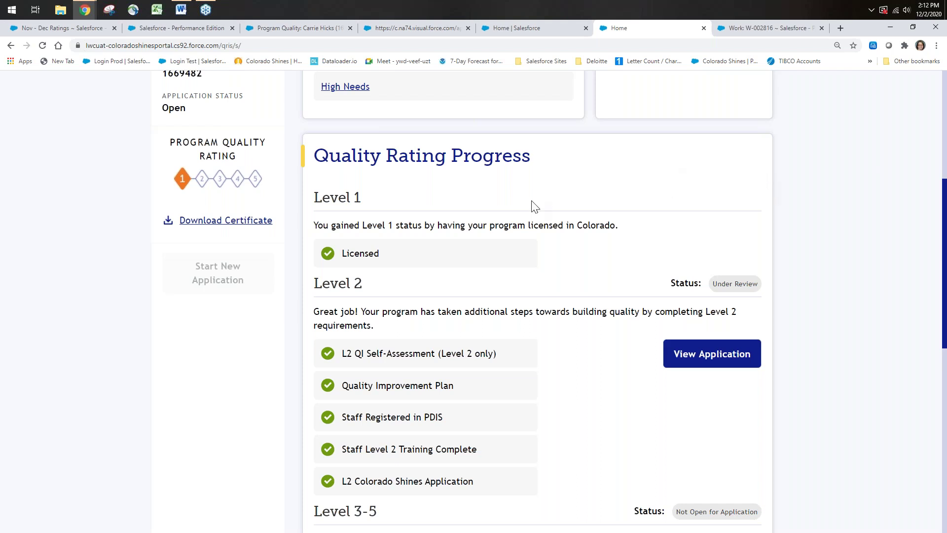
{"action": "scroll", "coordinate": [521, 217], "scroll_direction": "up", "scroll_amount": 3}
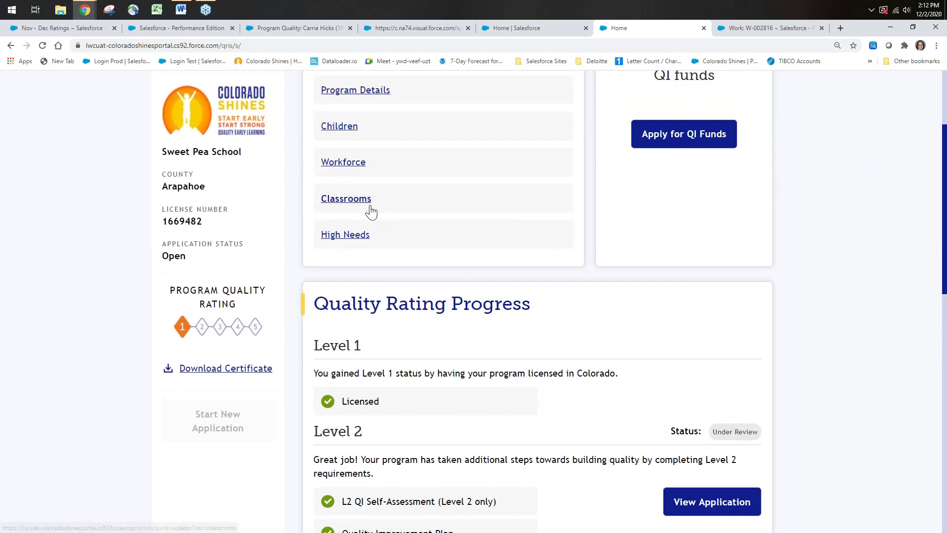
{"action": "scroll", "coordinate": [370, 212], "scroll_direction": "up", "scroll_amount": 2}
{"action": "scroll", "coordinate": [444, 153], "scroll_direction": "up", "scroll_amount": 1}
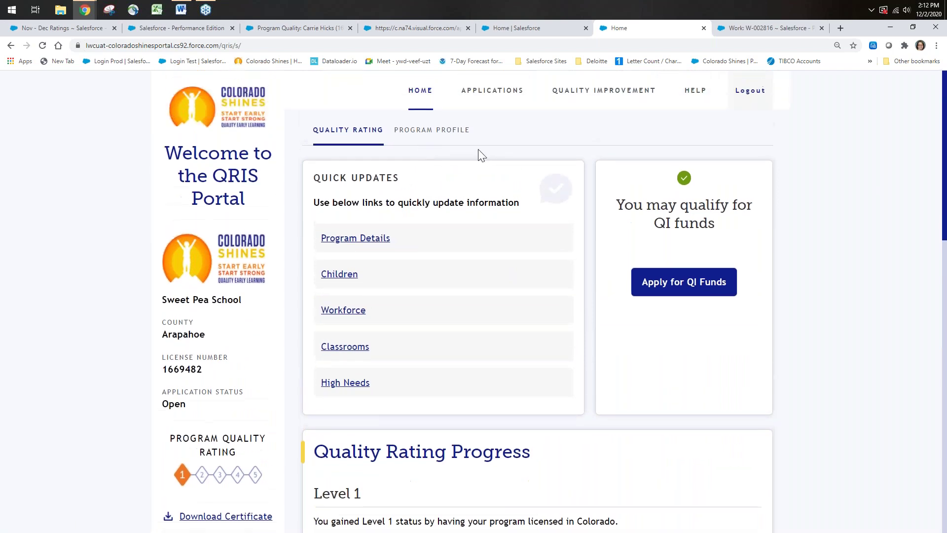
Open the Quality Improvement Plan page and examine the current QIP's goal and the available goal categories.
{"action": "mouse_move", "coordinate": [506, 102]}
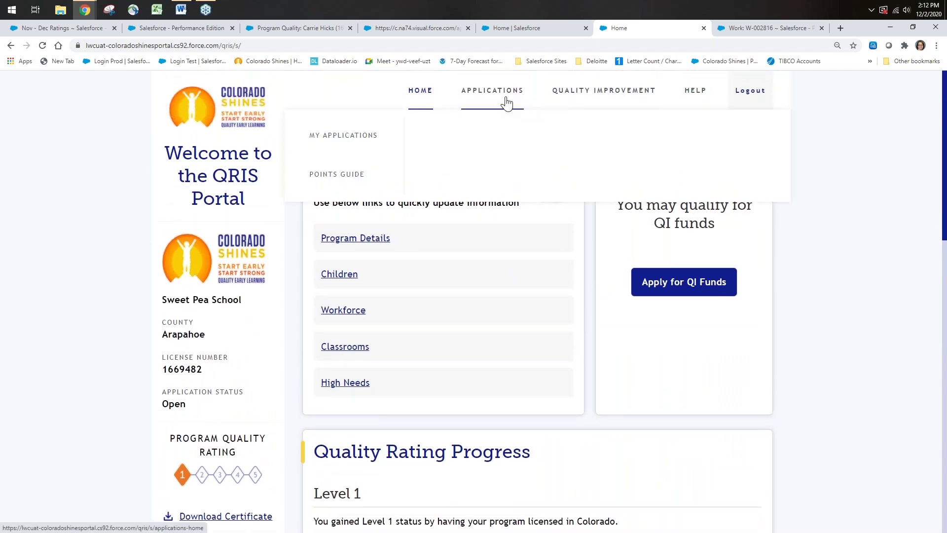
{"action": "left_click", "coordinate": [580, 95]}
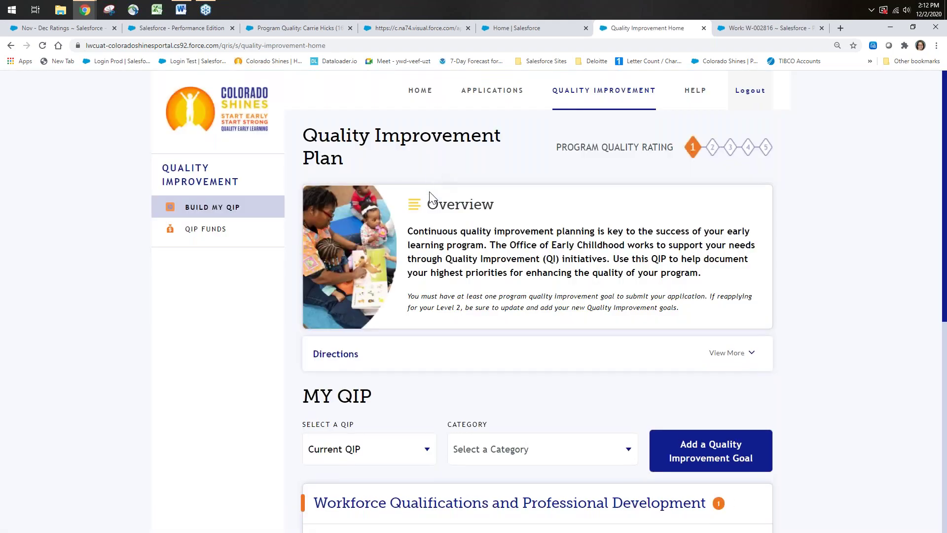
{"action": "scroll", "coordinate": [422, 255], "scroll_direction": "down", "scroll_amount": 1}
{"action": "scroll", "coordinate": [493, 222], "scroll_direction": "down", "scroll_amount": 2}
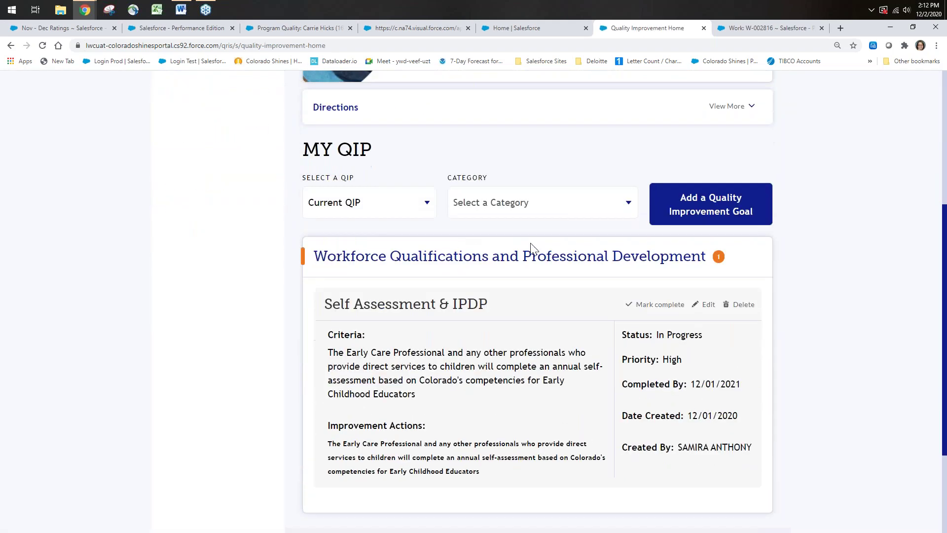
{"action": "scroll", "coordinate": [553, 193], "scroll_direction": "down", "scroll_amount": 2}
{"action": "left_click", "coordinate": [628, 103]}
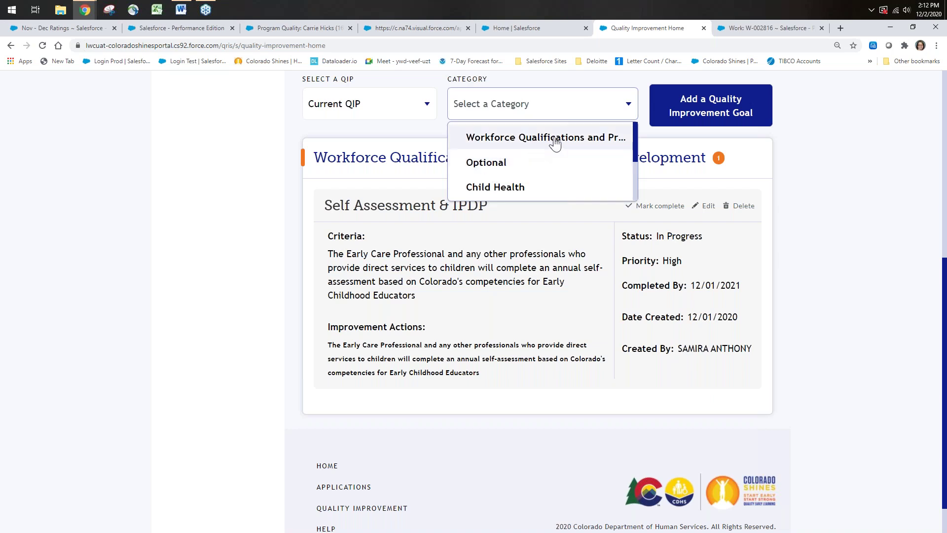
{"action": "mouse_move", "coordinate": [635, 144]}
{"action": "left_mouse_down"}
{"action": "mouse_move", "coordinate": [634, 190]}
{"action": "mouse_move", "coordinate": [634, 131]}
{"action": "left_mouse_up"}
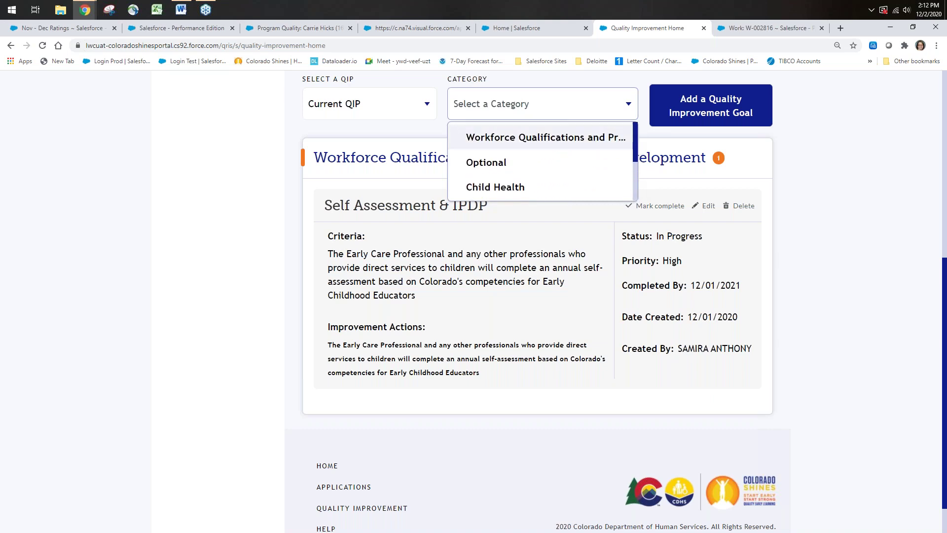
{"action": "left_click", "coordinate": [428, 135]}
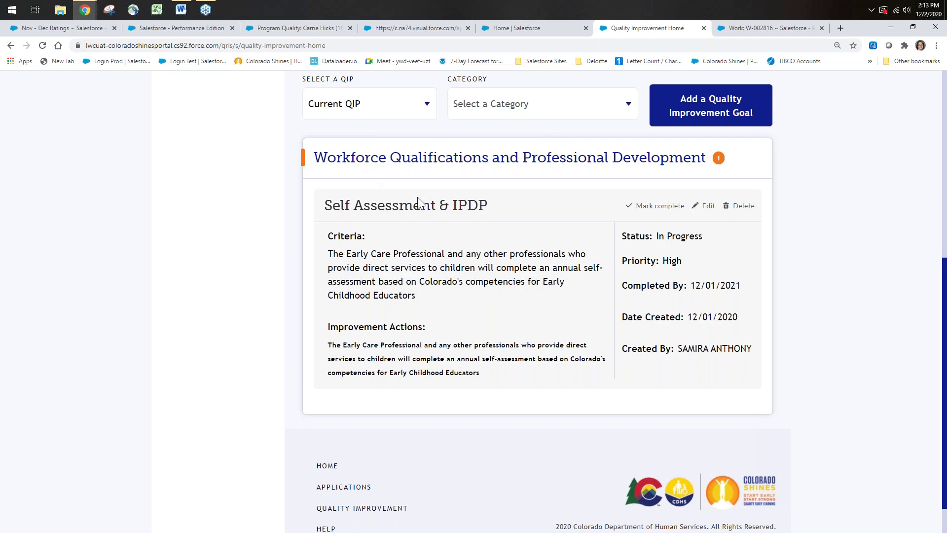
{"action": "scroll", "coordinate": [407, 188], "scroll_direction": "up", "scroll_amount": 2}
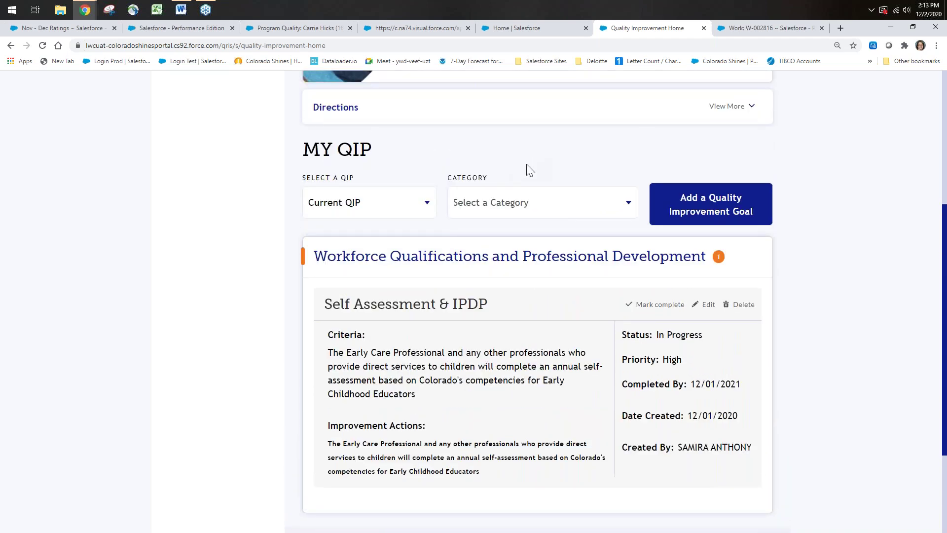
{"action": "scroll", "coordinate": [530, 170], "scroll_direction": "up", "scroll_amount": 4}
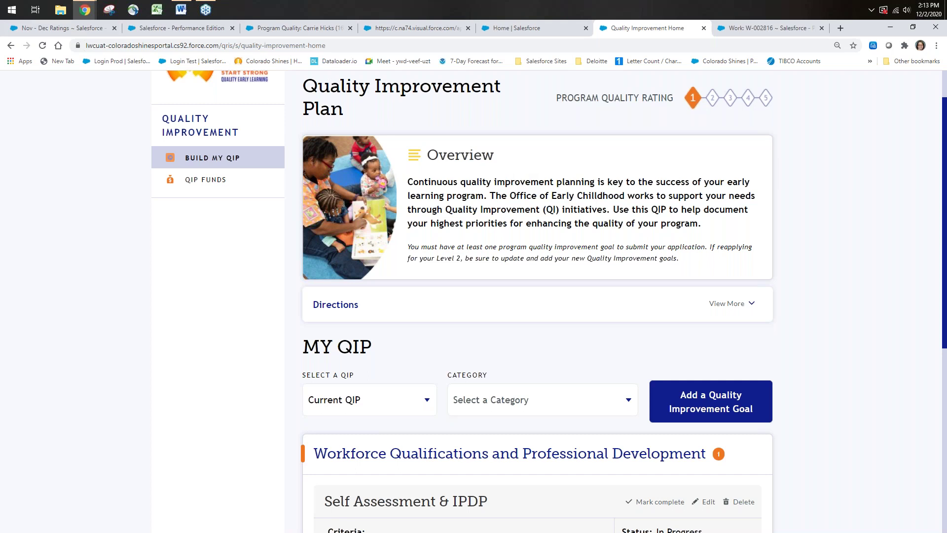
{"action": "key", "text": "alt+Tab"}
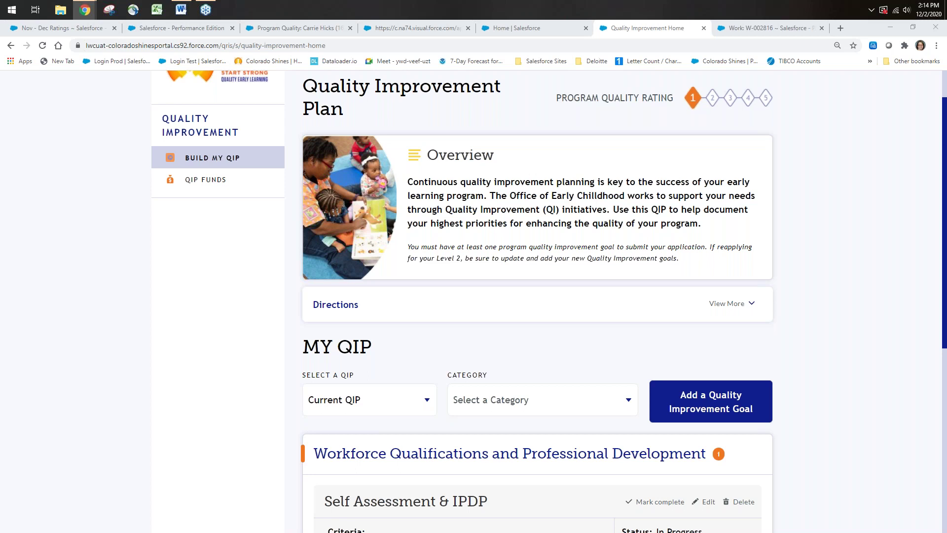
{"action": "key", "text": "alt+Tab"}
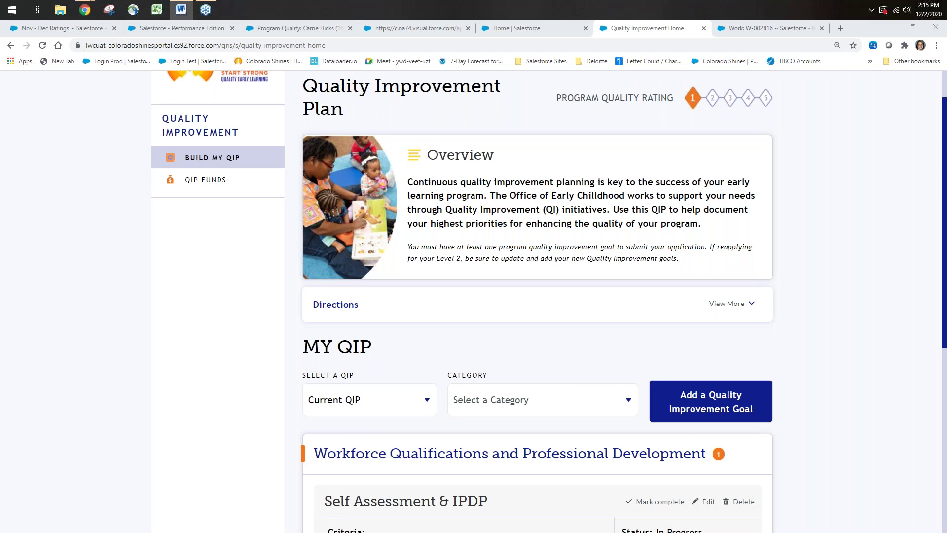
{"action": "key", "text": "alt+Tab"}
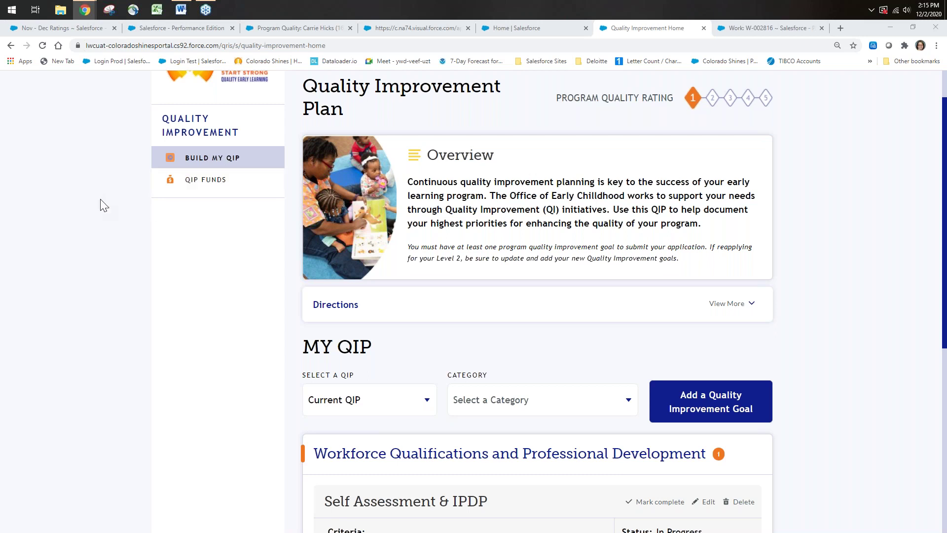
{"action": "key", "text": "alt+Tab"}
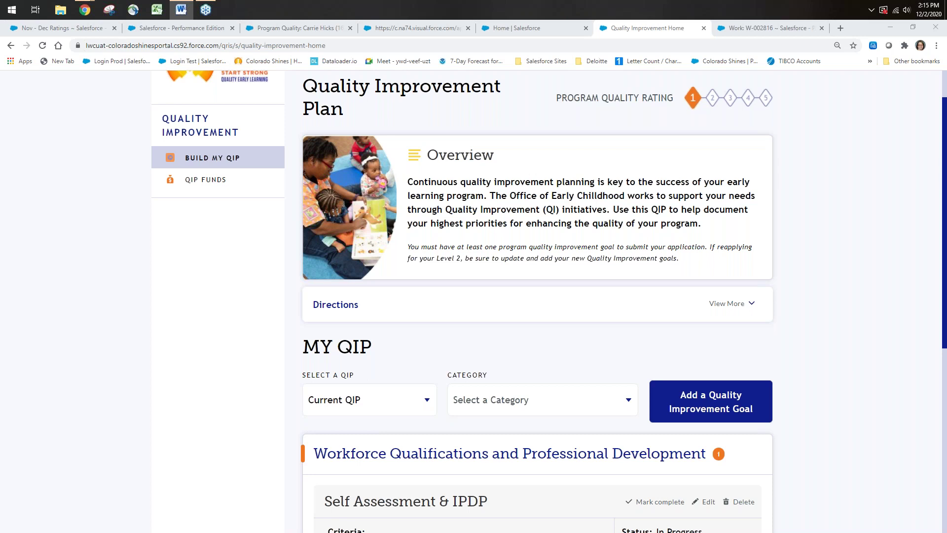
{"action": "key", "text": "alt+Tab"}
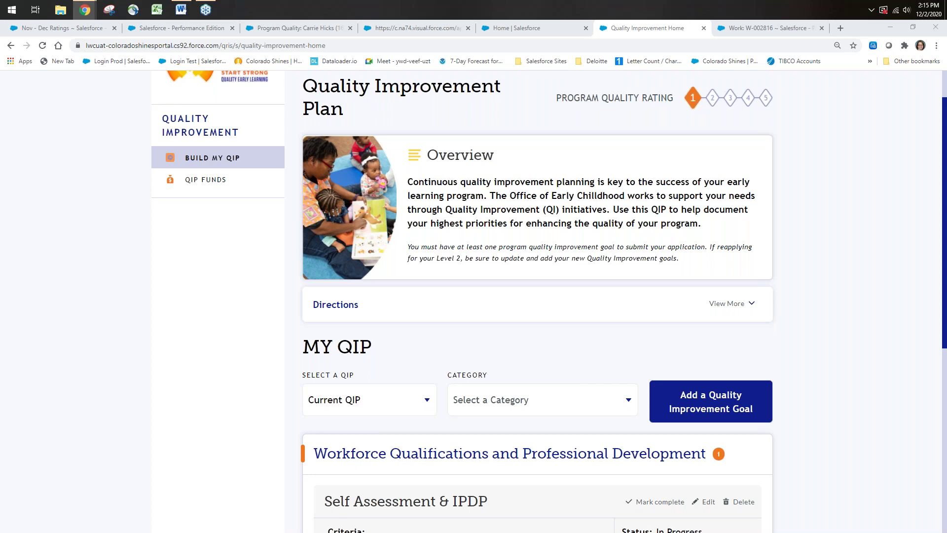
Try to return to the portal homepage from the Quality Improvement Plan, and close the QRIS Portal page.
{"action": "scroll", "coordinate": [217, 394], "scroll_direction": "up", "scroll_amount": 1}
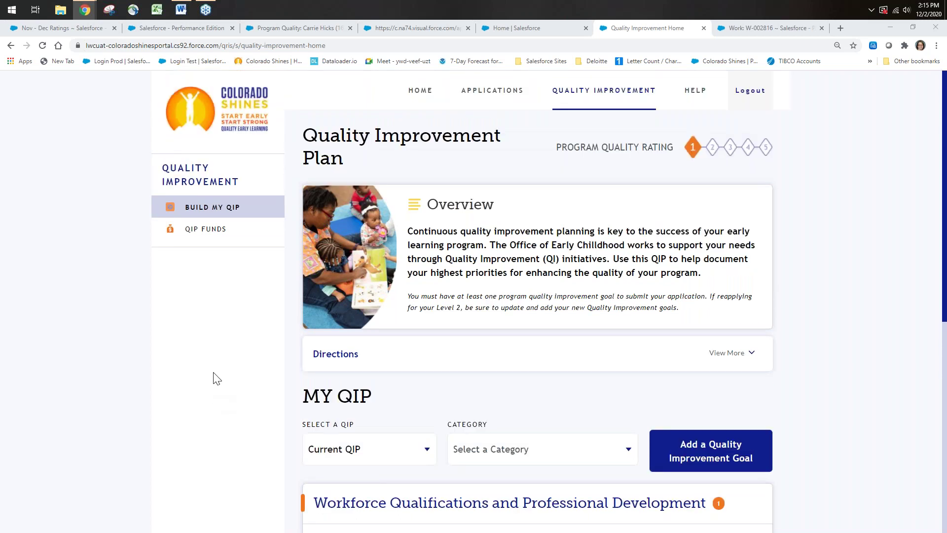
{"action": "mouse_move", "coordinate": [481, 113]}
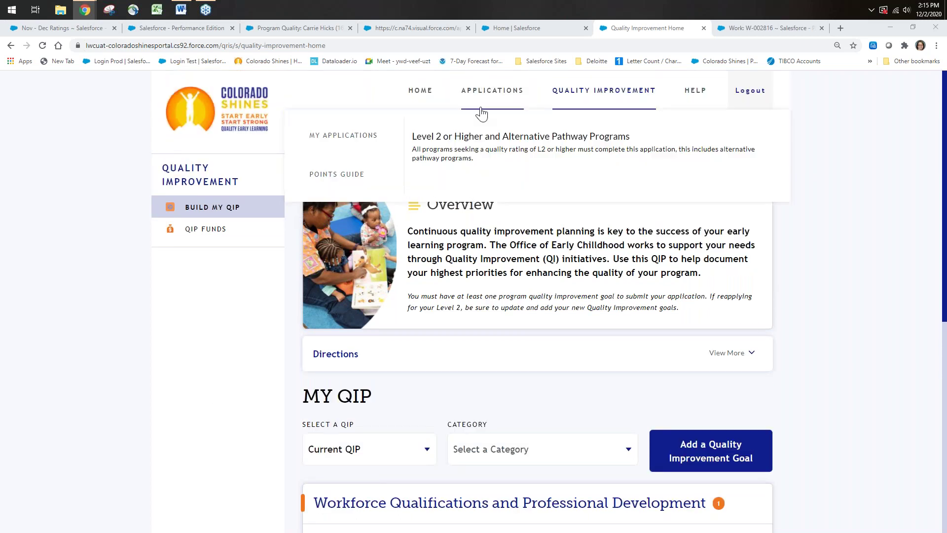
{"action": "left_click", "coordinate": [421, 92]}
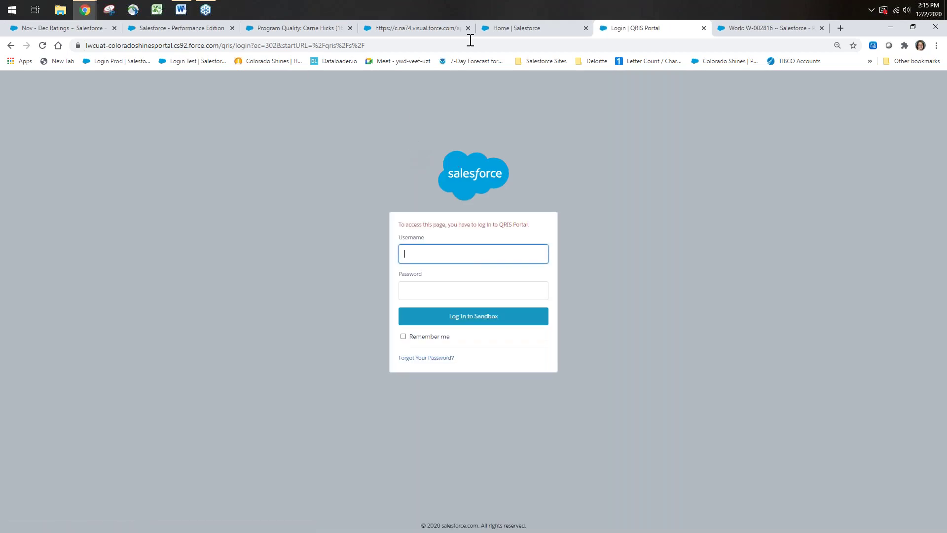
{"action": "left_click", "coordinate": [704, 28]}
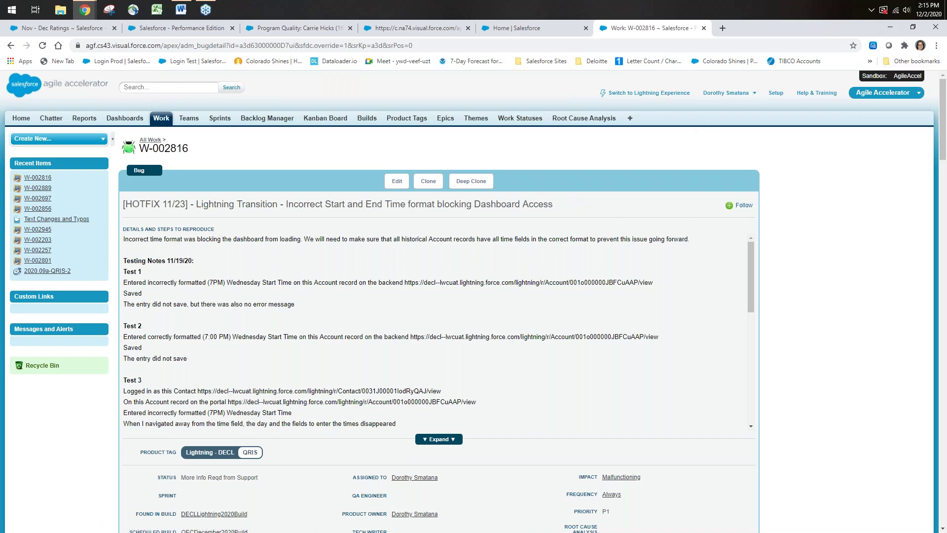
From Vineland Elementary Preschool's contacts in Salesforce, log in to the QRIS Portal as the Group Leader's community user.
{"action": "key", "text": "alt+Tab"}
{"action": "left_click_drag", "start_coordinate": [107, 71], "coordinate": [523, 28]}
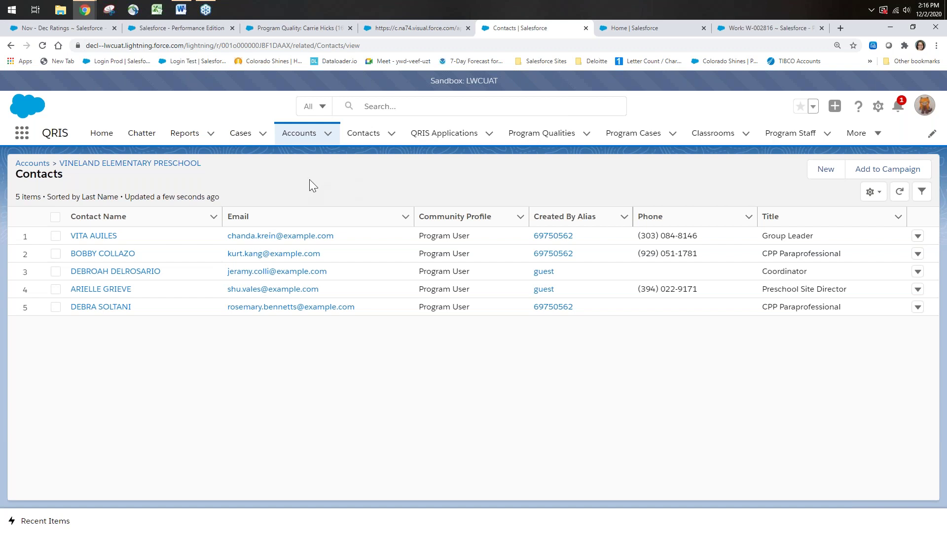
{"action": "left_click", "coordinate": [108, 241]}
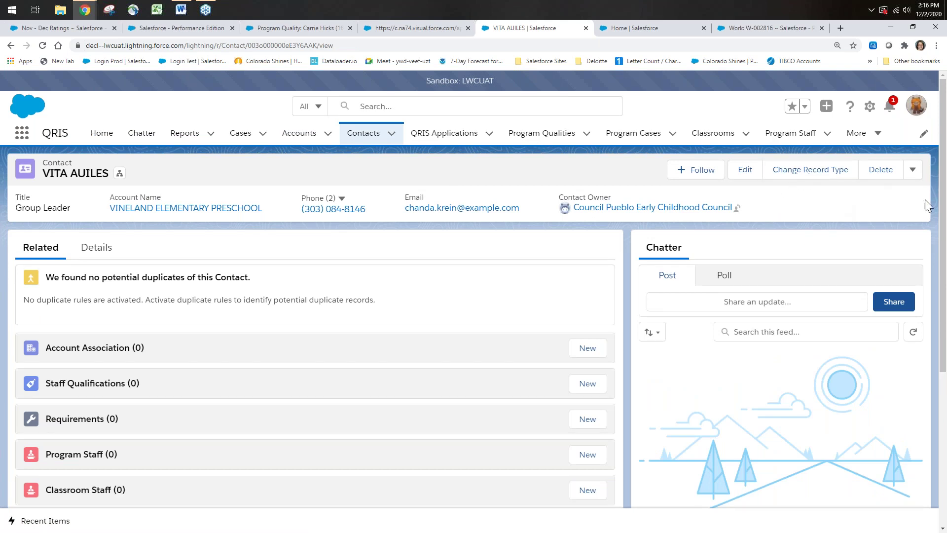
{"action": "left_click", "coordinate": [913, 174]}
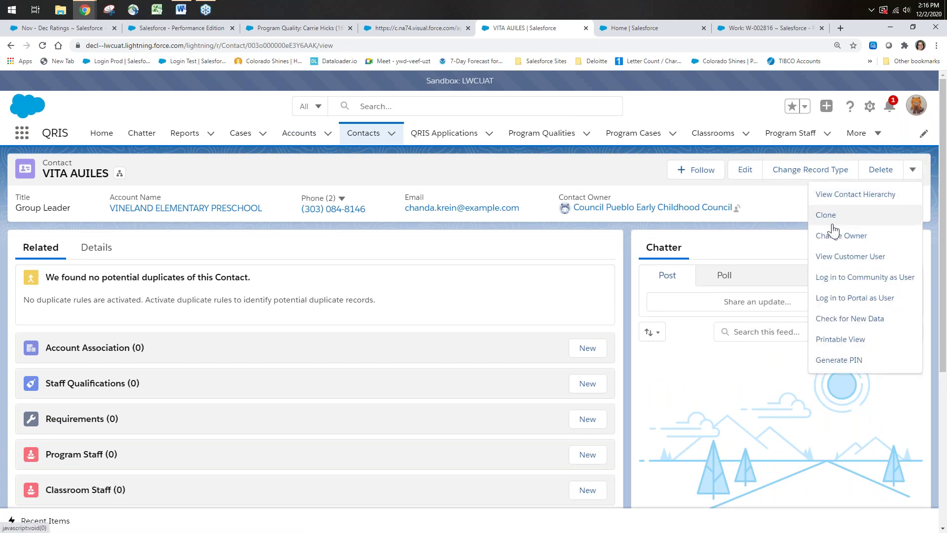
{"action": "left_click", "coordinate": [830, 284]}
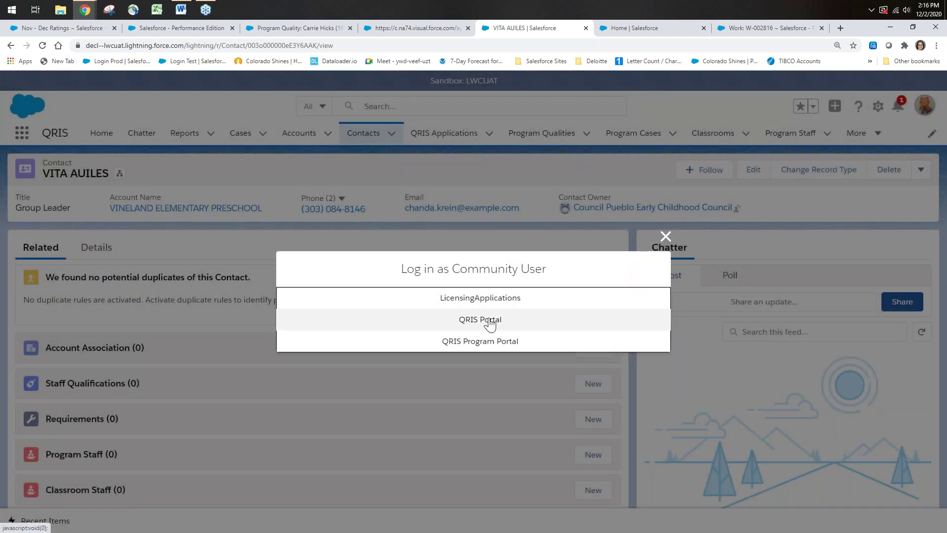
{"action": "left_click", "coordinate": [490, 323]}
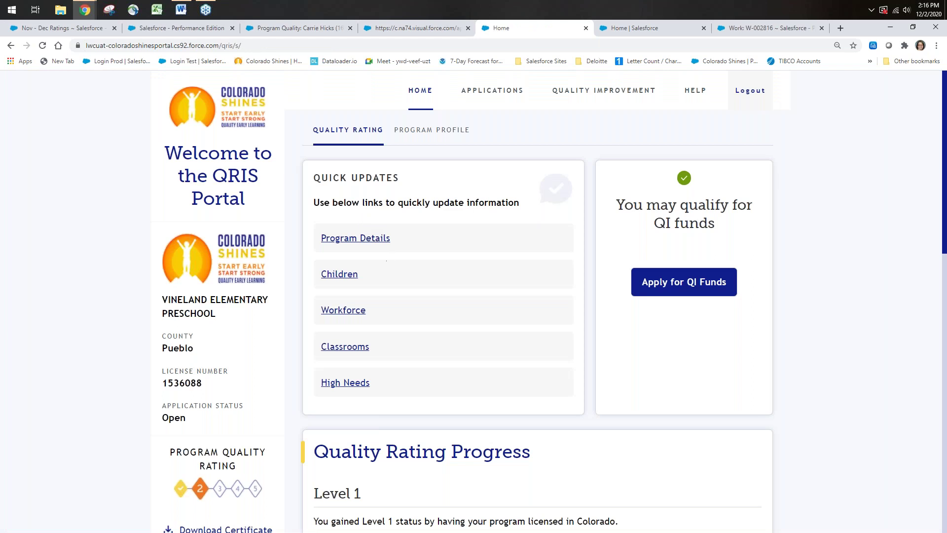
View Vineland Elementary Preschool's Quality Improvement Plan and open its QIP Funds page.
{"action": "left_click", "coordinate": [599, 97]}
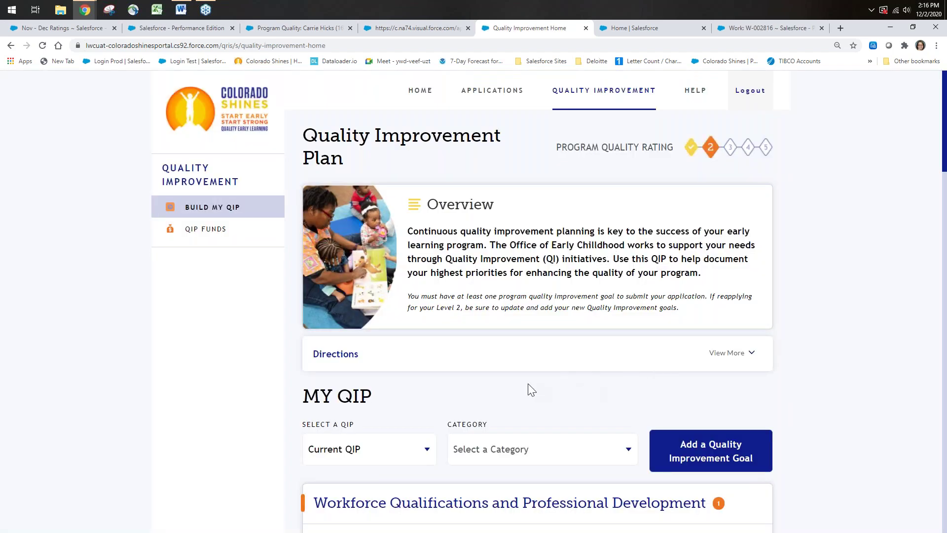
{"action": "scroll", "coordinate": [493, 444], "scroll_direction": "down", "scroll_amount": 1}
{"action": "scroll", "coordinate": [500, 399], "scroll_direction": "up", "scroll_amount": 1}
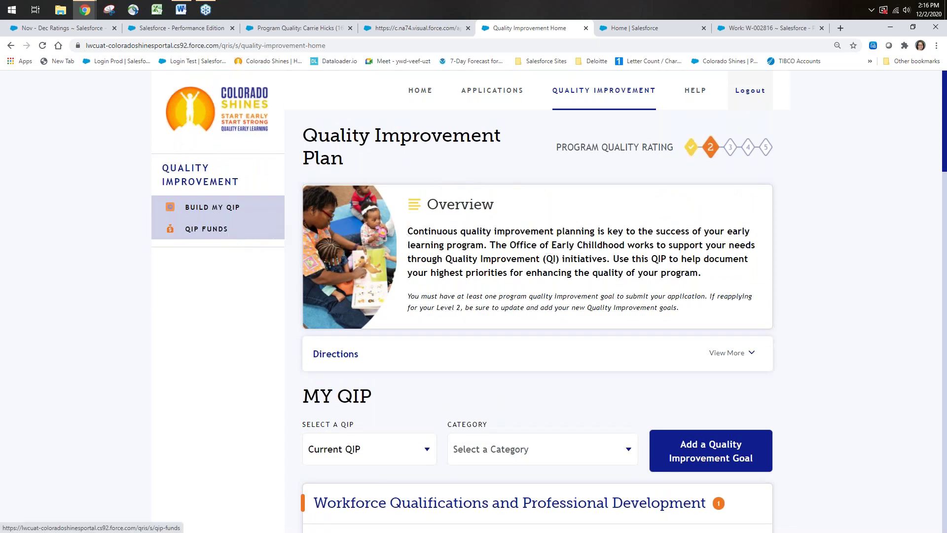
{"action": "left_click", "coordinate": [237, 243]}
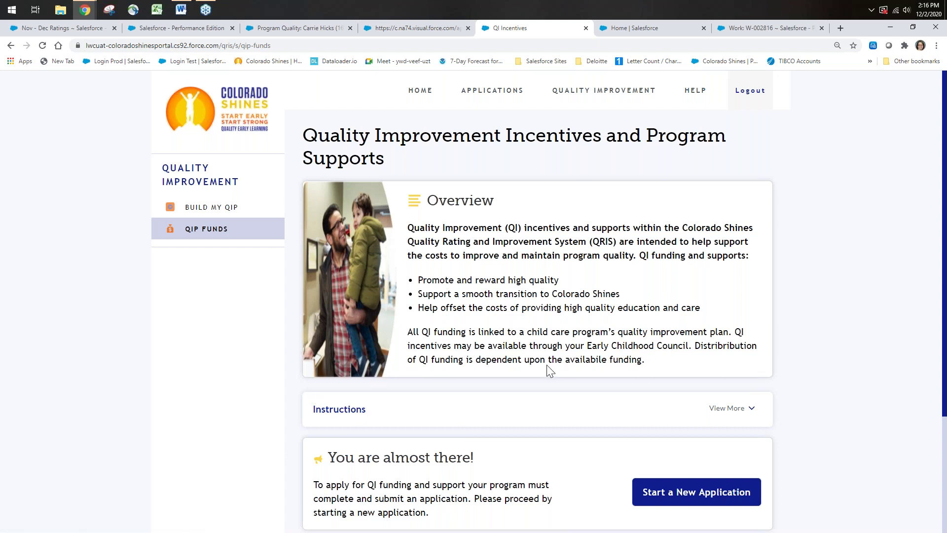
Start a new L3-L5 application for Vineland Elementary Preschool, dismiss the assistance message and review the Program Details section.
{"action": "left_click", "coordinate": [479, 96]}
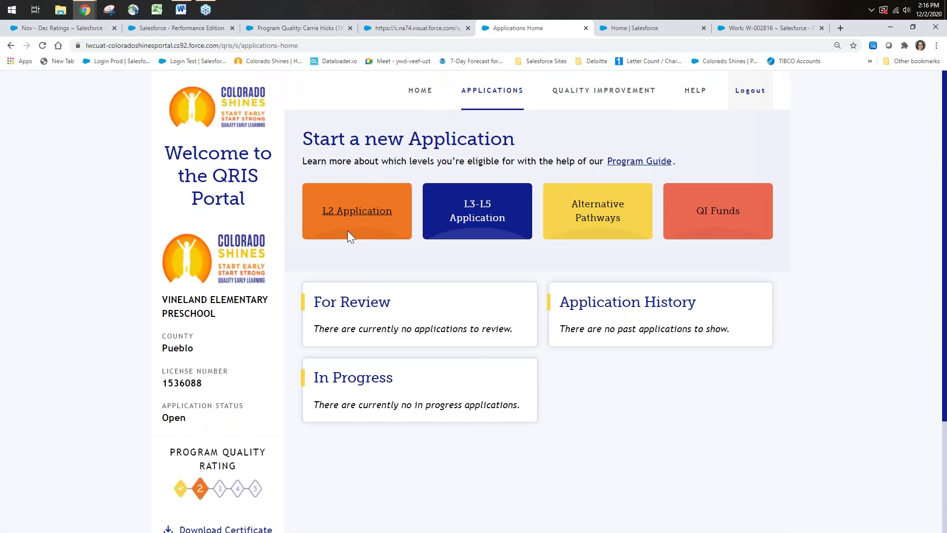
{"action": "left_click", "coordinate": [476, 220]}
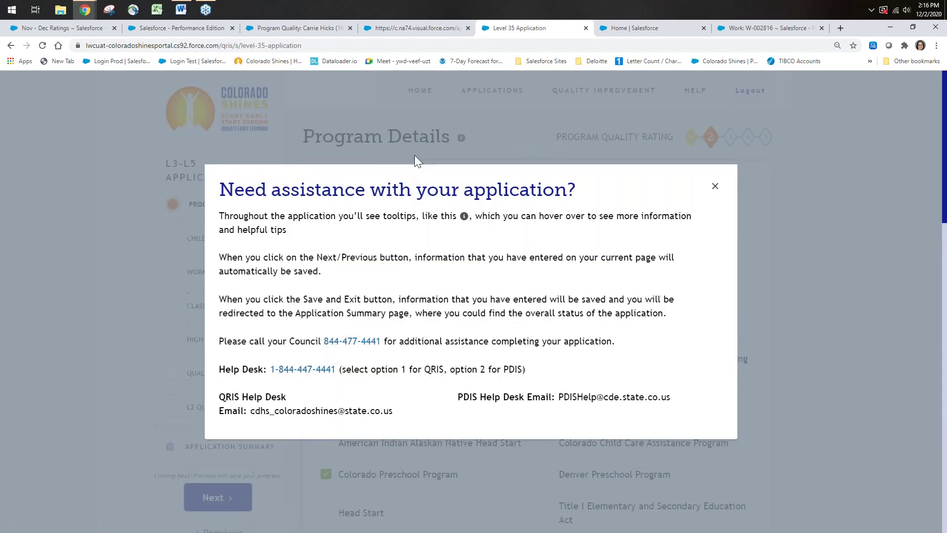
{"action": "left_click", "coordinate": [715, 188]}
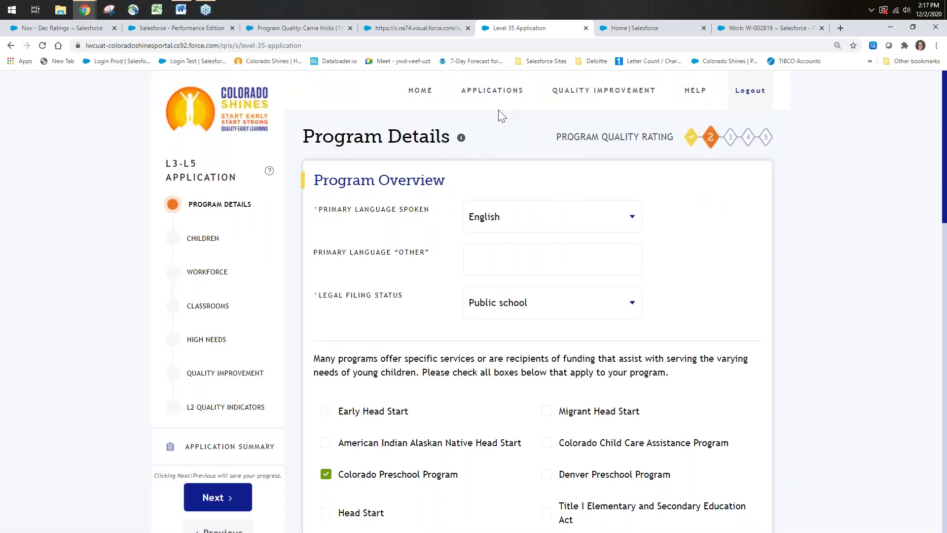
{"action": "mouse_move", "coordinate": [499, 112]}
{"action": "scroll", "coordinate": [409, 148], "scroll_direction": "down", "scroll_amount": 5}
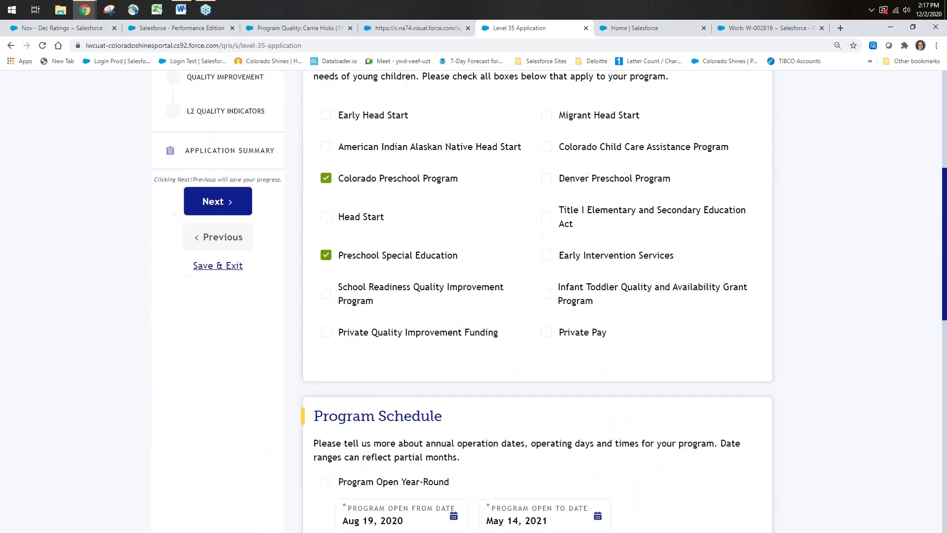
Review the services, schedule and hours of operation in Program Details, and advance to the Children section.
{"action": "scroll", "coordinate": [538, 301], "scroll_direction": "down", "scroll_amount": 4}
{"action": "scroll", "coordinate": [434, 207], "scroll_direction": "down", "scroll_amount": 6}
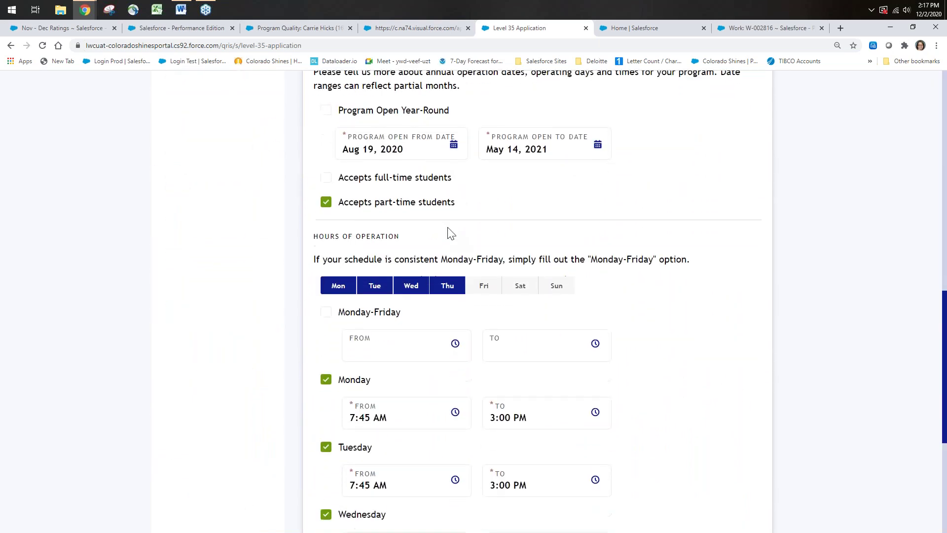
{"action": "scroll", "coordinate": [461, 300], "scroll_direction": "down", "scroll_amount": 2}
{"action": "scroll", "coordinate": [465, 296], "scroll_direction": "up", "scroll_amount": 2}
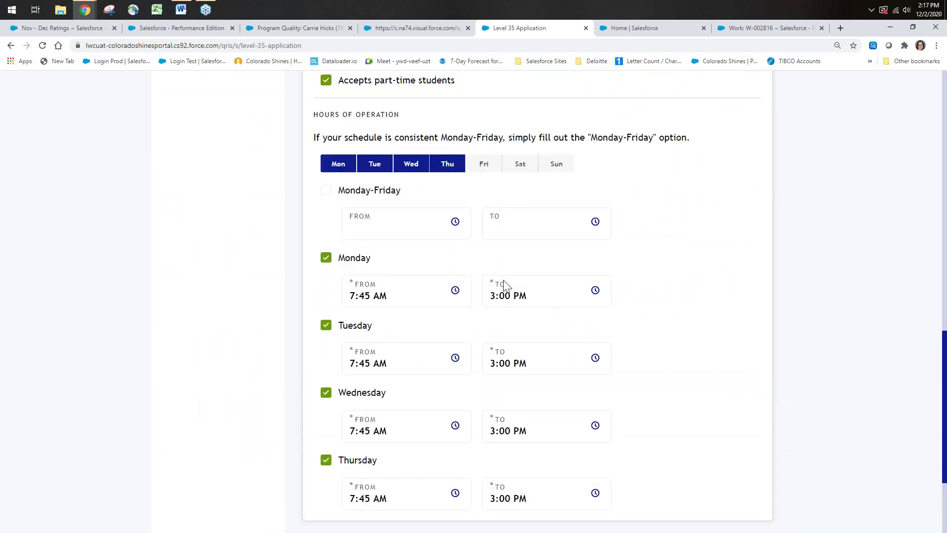
{"action": "scroll", "coordinate": [506, 285], "scroll_direction": "up", "scroll_amount": 4}
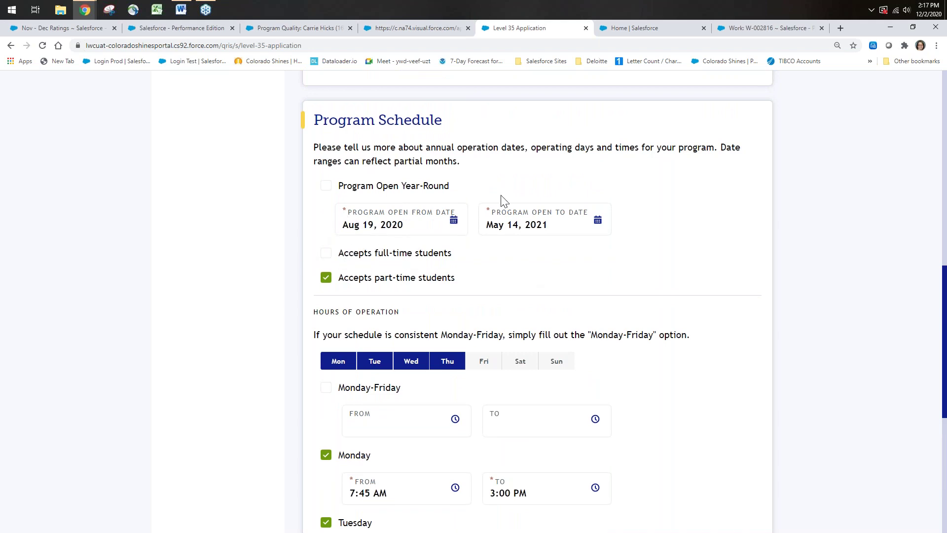
{"action": "scroll", "coordinate": [503, 200], "scroll_direction": "down", "scroll_amount": 1}
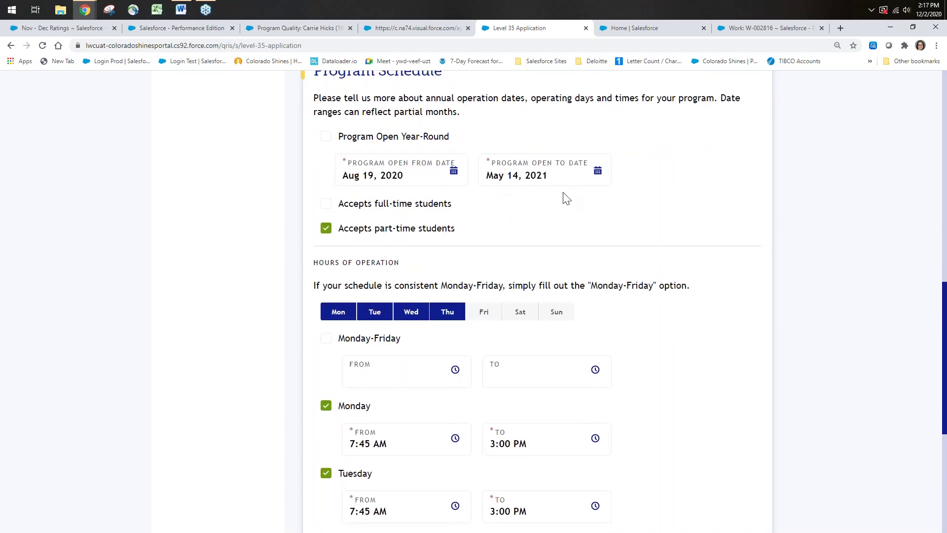
{"action": "scroll", "coordinate": [544, 221], "scroll_direction": "up", "scroll_amount": 11}
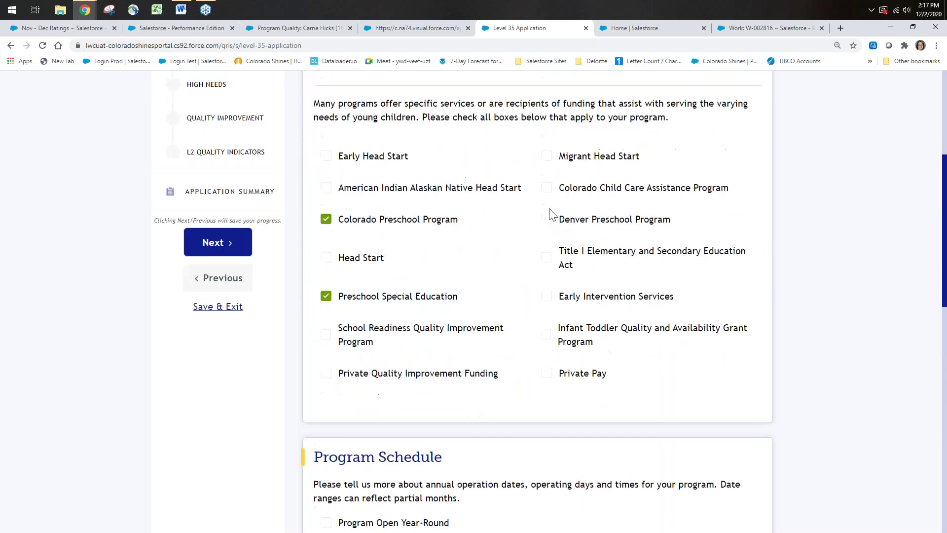
{"action": "scroll", "coordinate": [434, 165], "scroll_direction": "up", "scroll_amount": 1}
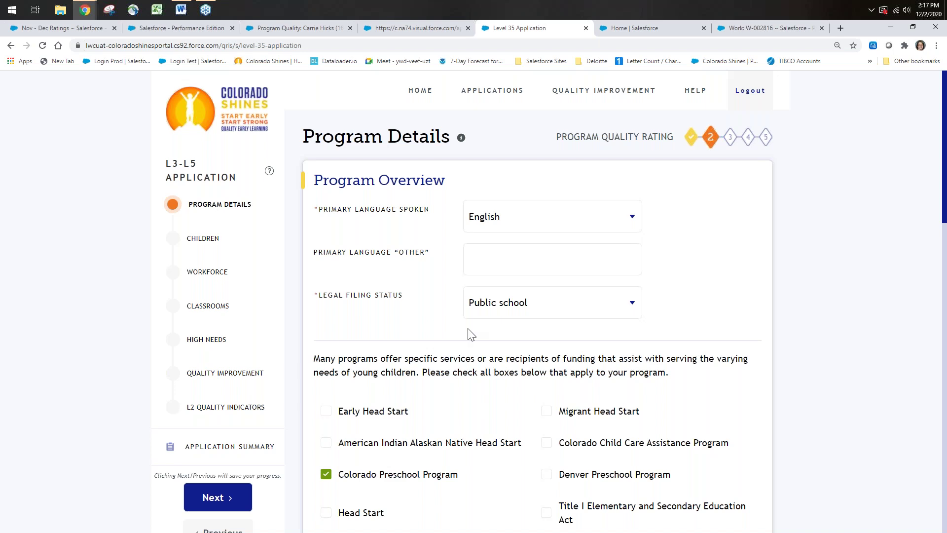
{"action": "scroll", "coordinate": [471, 334], "scroll_direction": "down", "scroll_amount": 1}
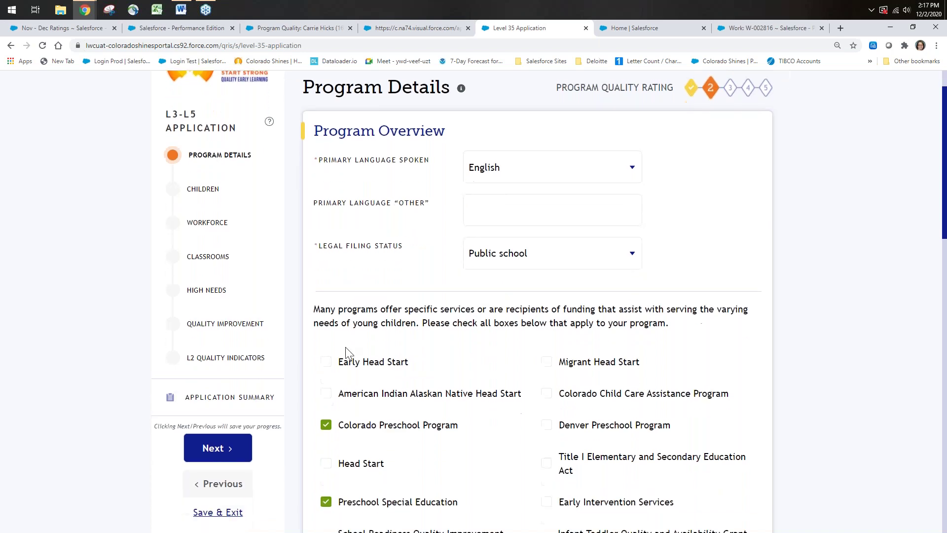
{"action": "left_click", "coordinate": [207, 450]}
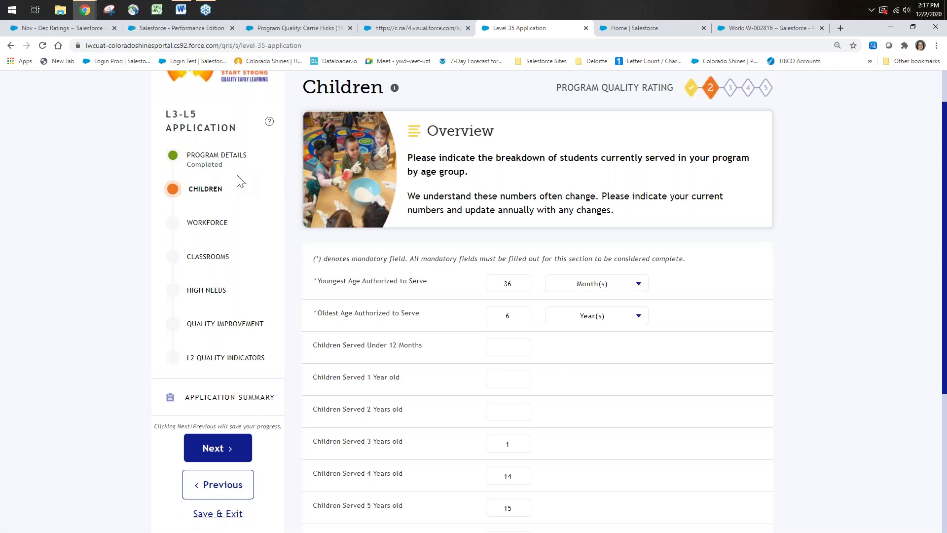
Set the children served to 2 for 3 years old and 10 for 4 years old, and advance to the Workforce section.
{"action": "scroll", "coordinate": [346, 237], "scroll_direction": "down", "scroll_amount": 5}
{"action": "scroll", "coordinate": [449, 237], "scroll_direction": "up", "scroll_amount": 4}
{"action": "scroll", "coordinate": [452, 296], "scroll_direction": "down", "scroll_amount": 3}
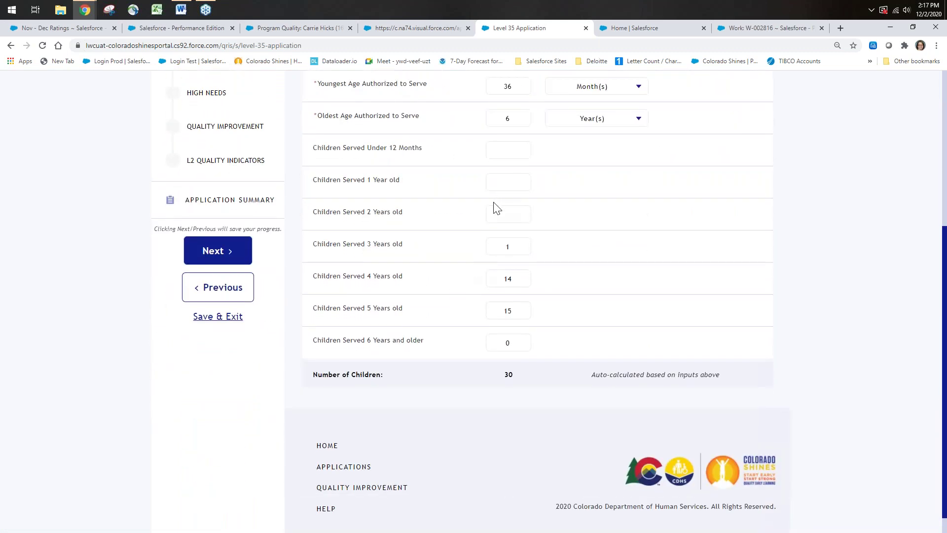
{"action": "scroll", "coordinate": [496, 208], "scroll_direction": "up", "scroll_amount": 2}
{"action": "left_click", "coordinate": [511, 345]}
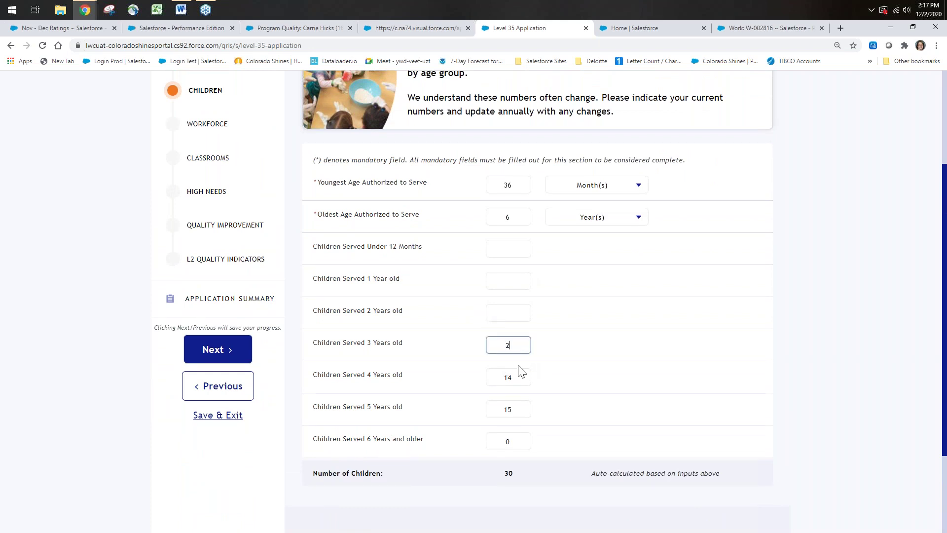
{"action": "left_click_drag", "start_coordinate": [519, 377], "coordinate": [506, 377]}
{"action": "type", "text": "10"}
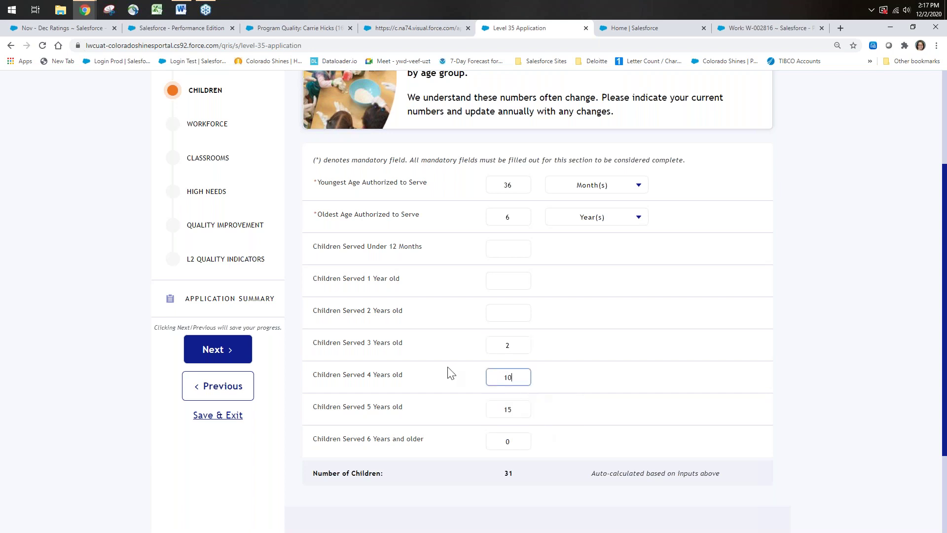
{"action": "left_click", "coordinate": [211, 351]}
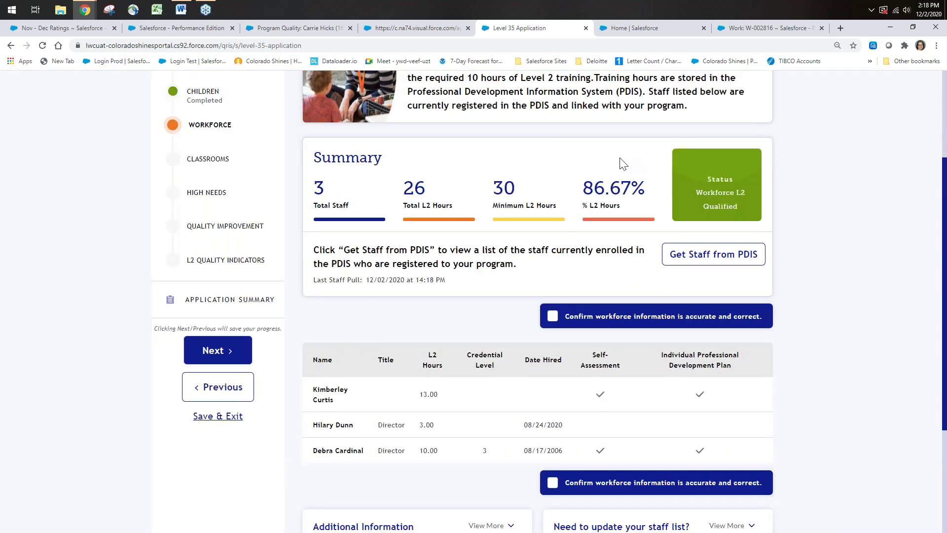
Review the staff summary, confirm the workforce information is accurate and correct, and advance to the Classrooms section.
{"action": "scroll", "coordinate": [576, 184], "scroll_direction": "up", "scroll_amount": 3}
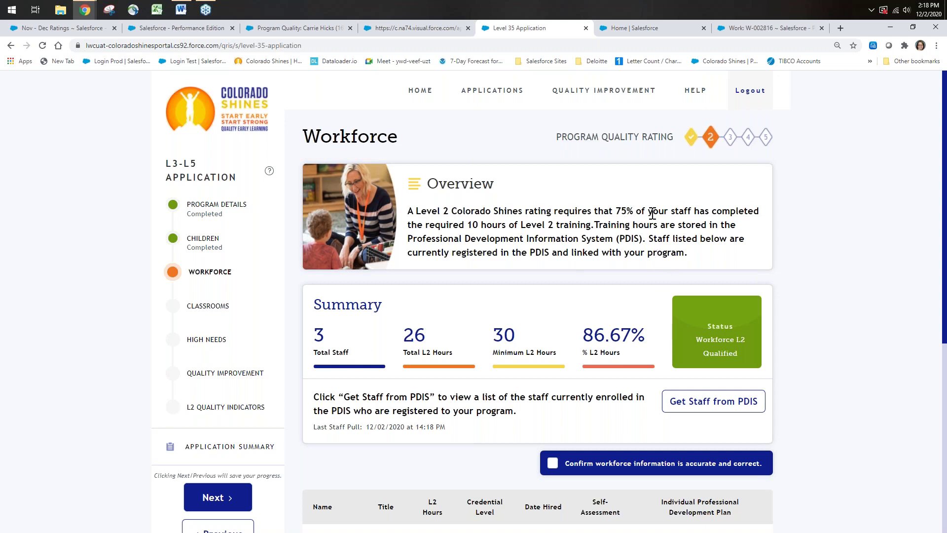
{"action": "scroll", "coordinate": [647, 277], "scroll_direction": "down", "scroll_amount": 1}
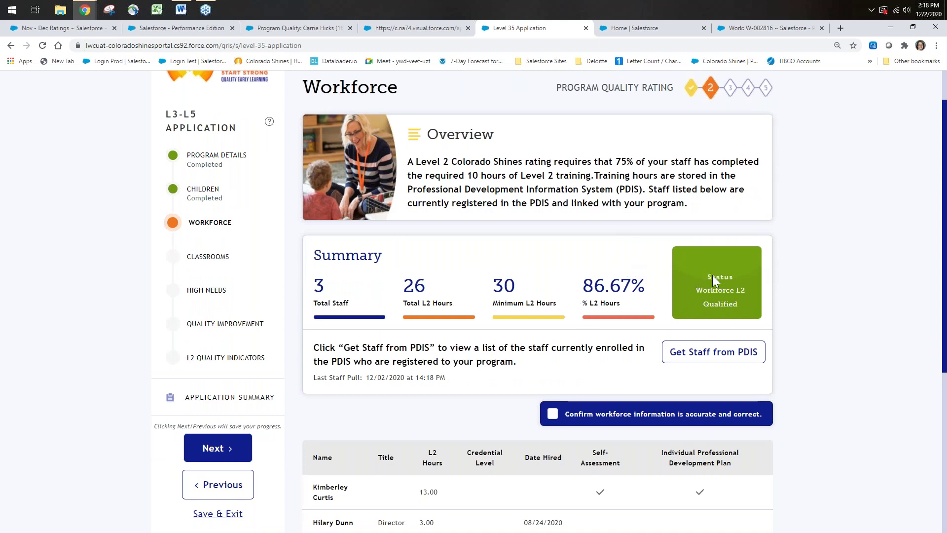
{"action": "scroll", "coordinate": [598, 404], "scroll_direction": "down", "scroll_amount": 3}
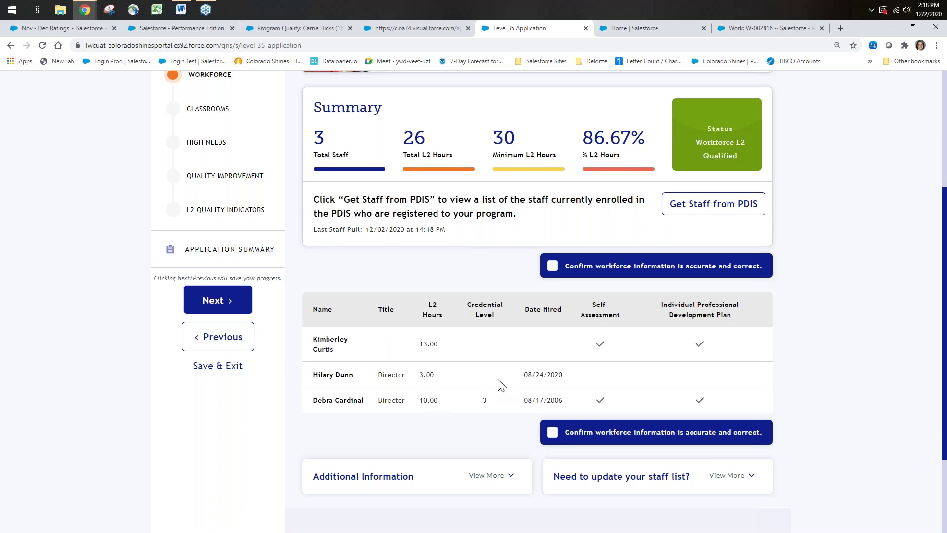
{"action": "left_click", "coordinate": [551, 264]}
{"action": "scroll", "coordinate": [397, 284], "scroll_direction": "up", "scroll_amount": 3}
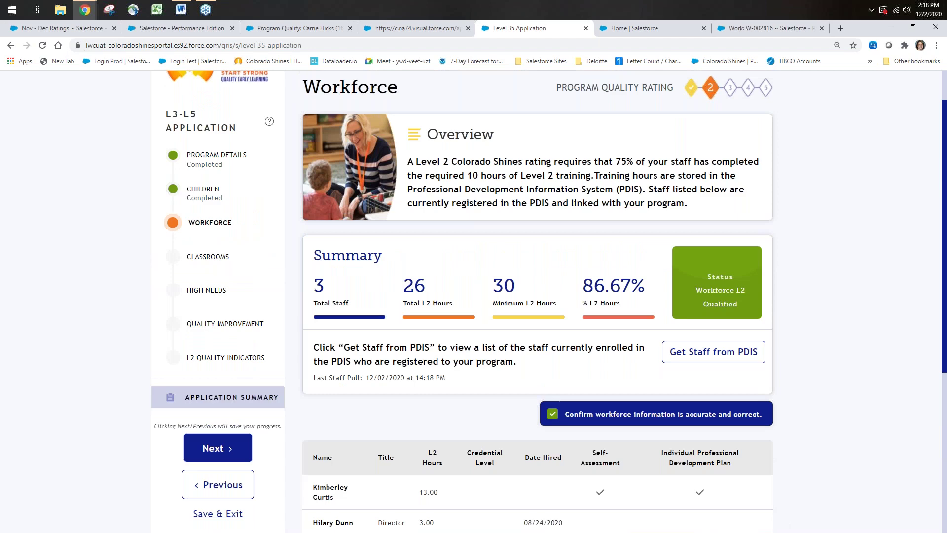
{"action": "left_click", "coordinate": [216, 450]}
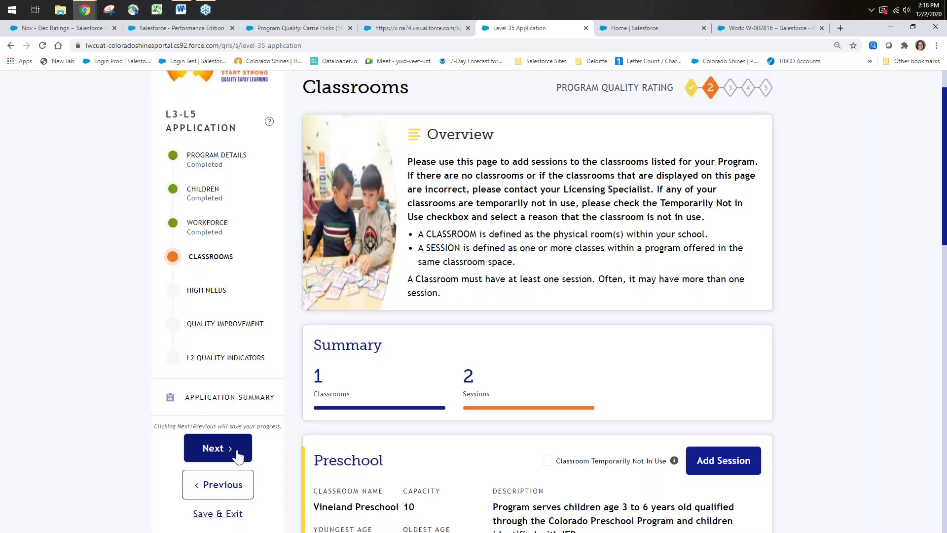
Examine the Preschool classroom's AM session in its edit form and close the form without changes.
{"action": "scroll", "coordinate": [236, 456], "scroll_direction": "down", "scroll_amount": 4}
{"action": "scroll", "coordinate": [262, 423], "scroll_direction": "down", "scroll_amount": 8}
{"action": "scroll", "coordinate": [249, 424], "scroll_direction": "up", "scroll_amount": 3}
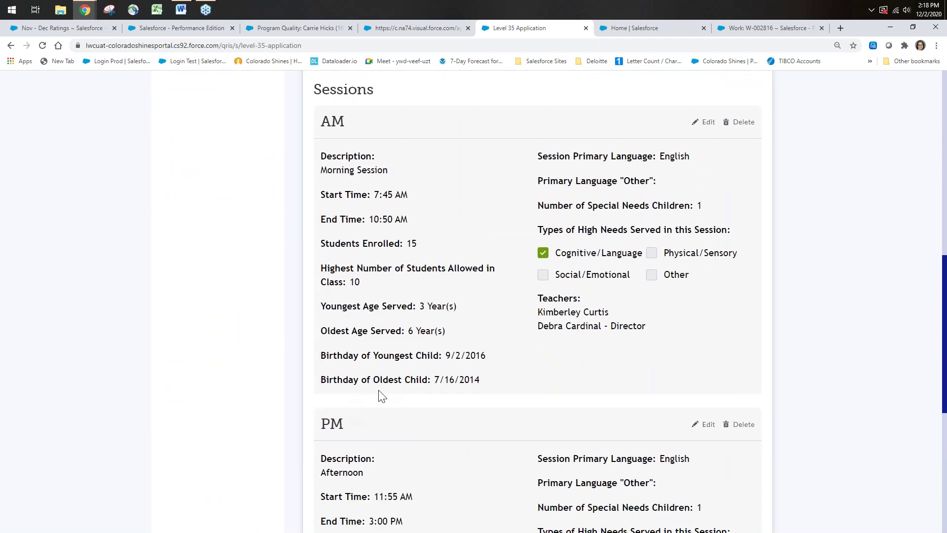
{"action": "scroll", "coordinate": [382, 396], "scroll_direction": "up", "scroll_amount": 2}
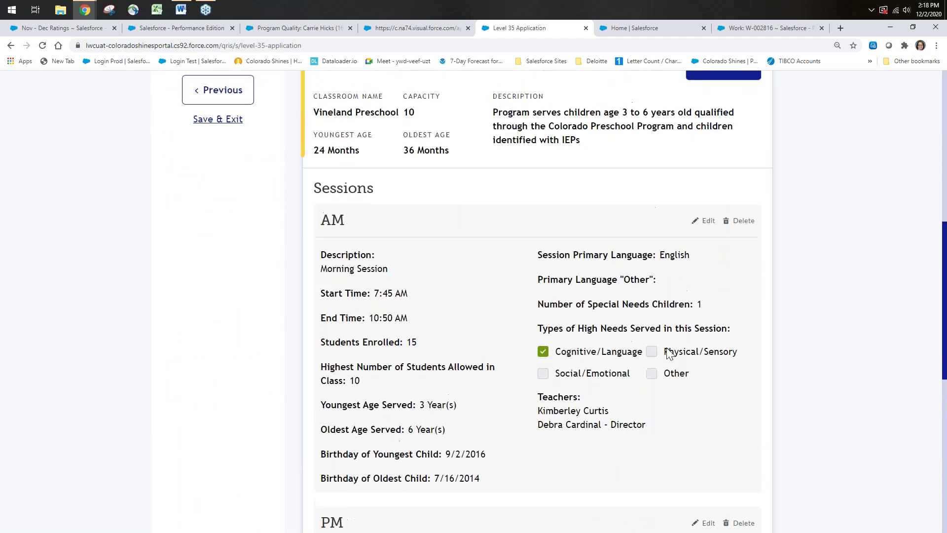
{"action": "left_click", "coordinate": [710, 222]}
{"action": "scroll", "coordinate": [626, 332], "scroll_direction": "down", "scroll_amount": 1}
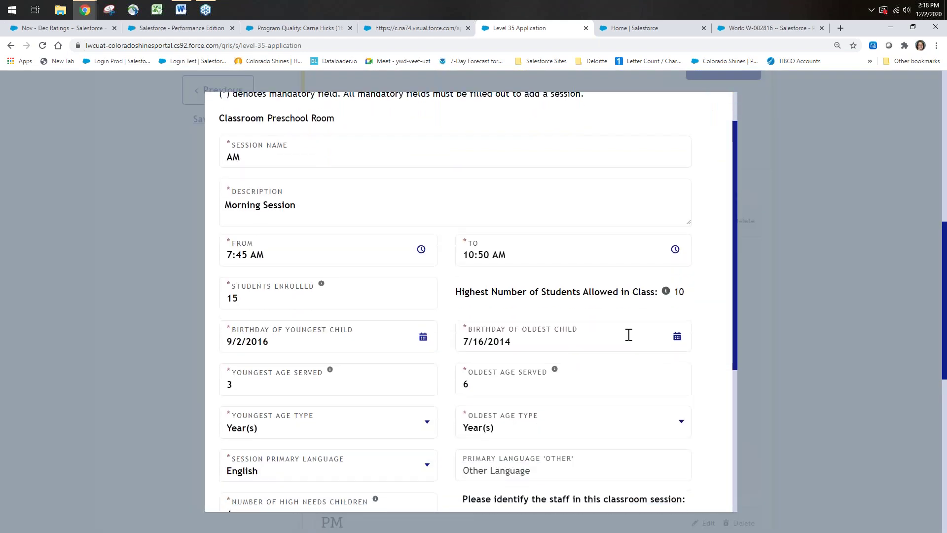
{"action": "scroll", "coordinate": [438, 232], "scroll_direction": "down", "scroll_amount": 1}
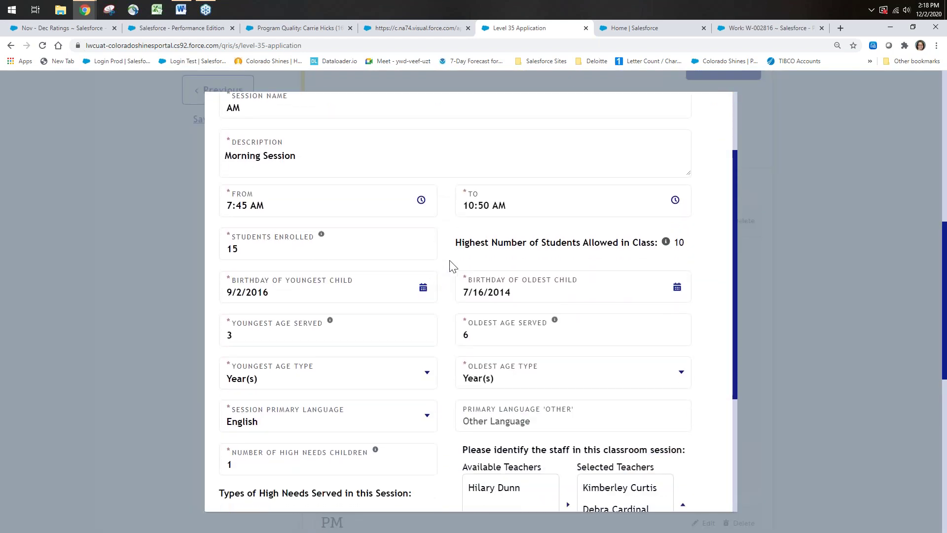
{"action": "scroll", "coordinate": [424, 256], "scroll_direction": "up", "scroll_amount": 2}
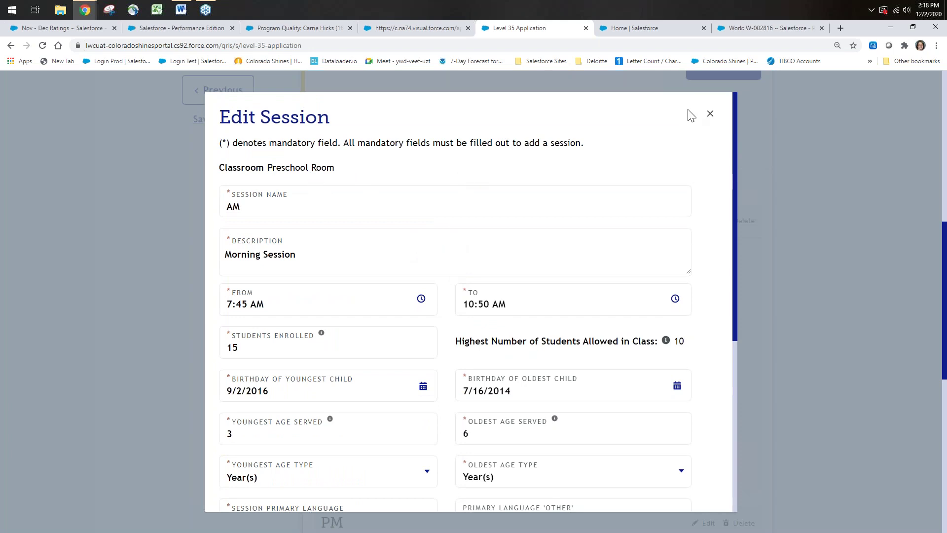
{"action": "left_click", "coordinate": [710, 117]}
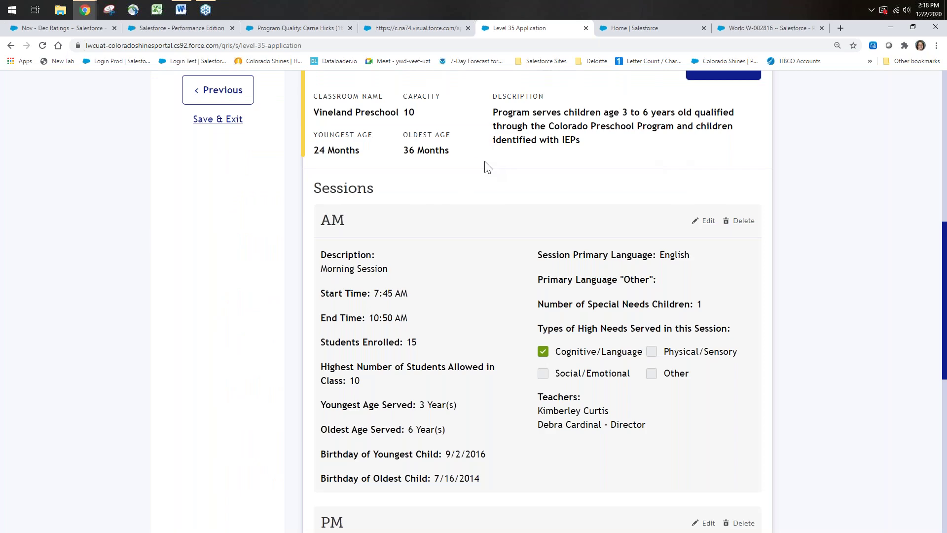
Examine the classroom summary, the Preschool room's description and the details of its AM and PM sessions.
{"action": "scroll", "coordinate": [479, 163], "scroll_direction": "up", "scroll_amount": 5}
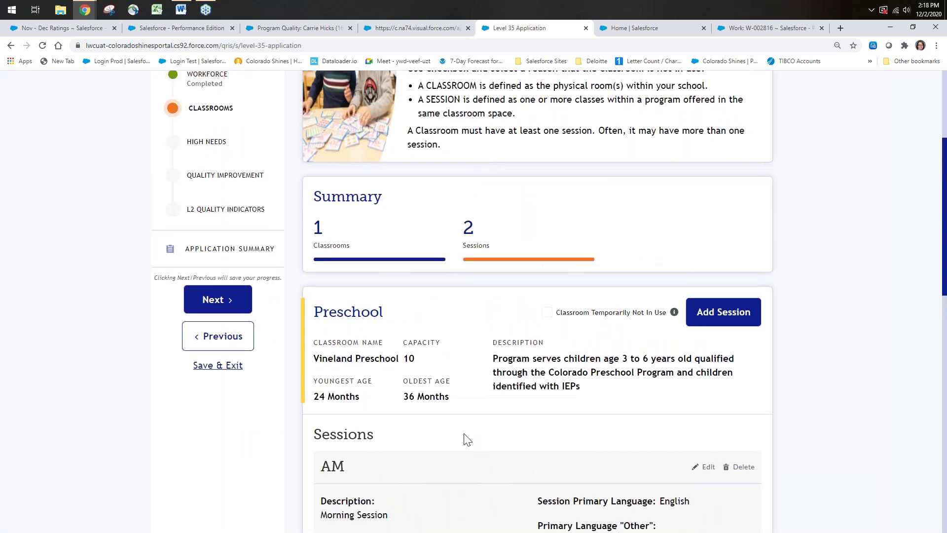
{"action": "scroll", "coordinate": [467, 439], "scroll_direction": "down", "scroll_amount": 4}
{"action": "scroll", "coordinate": [467, 439], "scroll_direction": "down", "scroll_amount": 4}
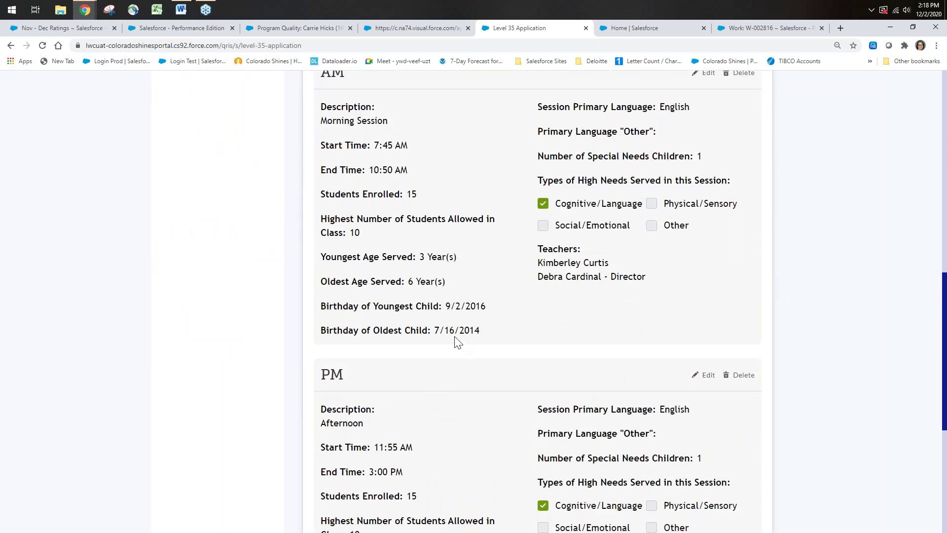
{"action": "scroll", "coordinate": [454, 336], "scroll_direction": "up", "scroll_amount": 3}
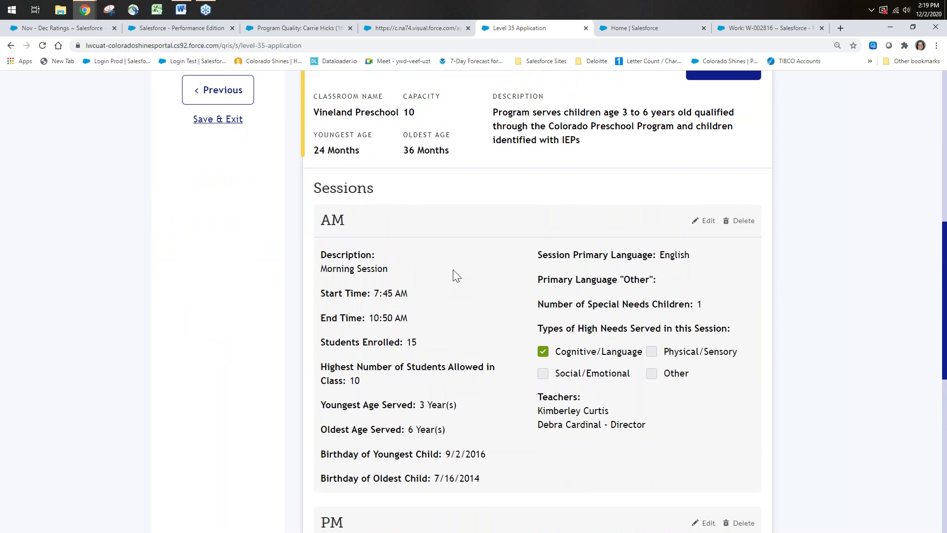
{"action": "scroll", "coordinate": [523, 220], "scroll_direction": "up", "scroll_amount": 2}
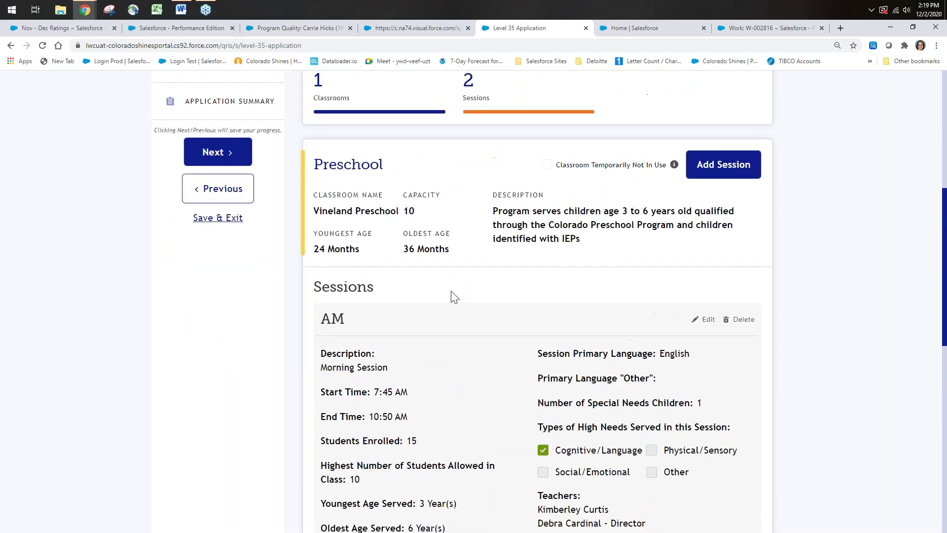
{"action": "scroll", "coordinate": [488, 284], "scroll_direction": "up", "scroll_amount": 4}
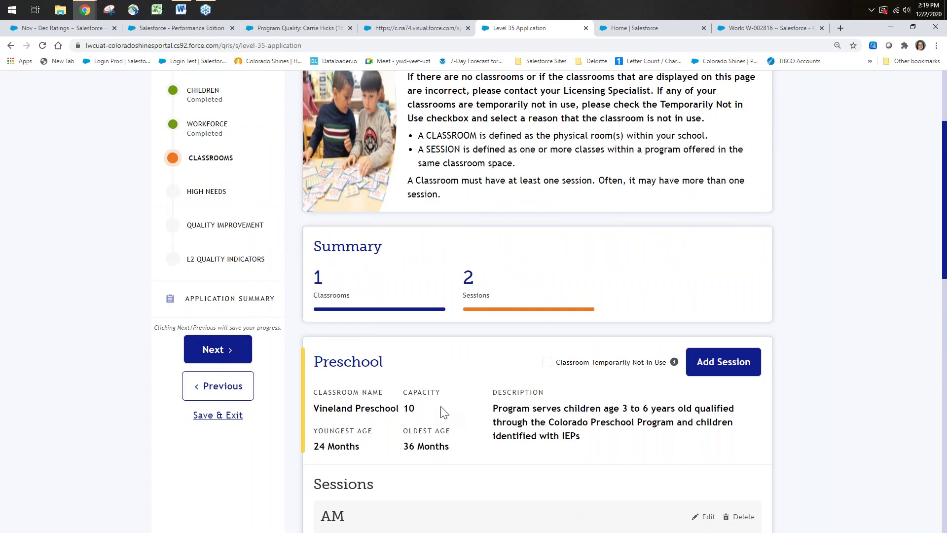
{"action": "scroll", "coordinate": [443, 412], "scroll_direction": "down", "scroll_amount": 7}
{"action": "scroll", "coordinate": [496, 423], "scroll_direction": "up", "scroll_amount": 8}
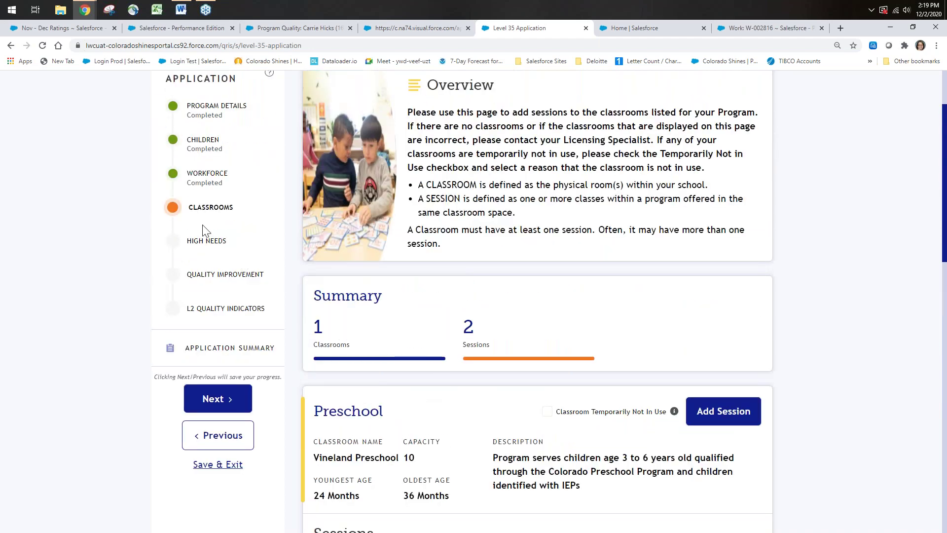
{"action": "scroll", "coordinate": [475, 434], "scroll_direction": "down", "scroll_amount": 5}
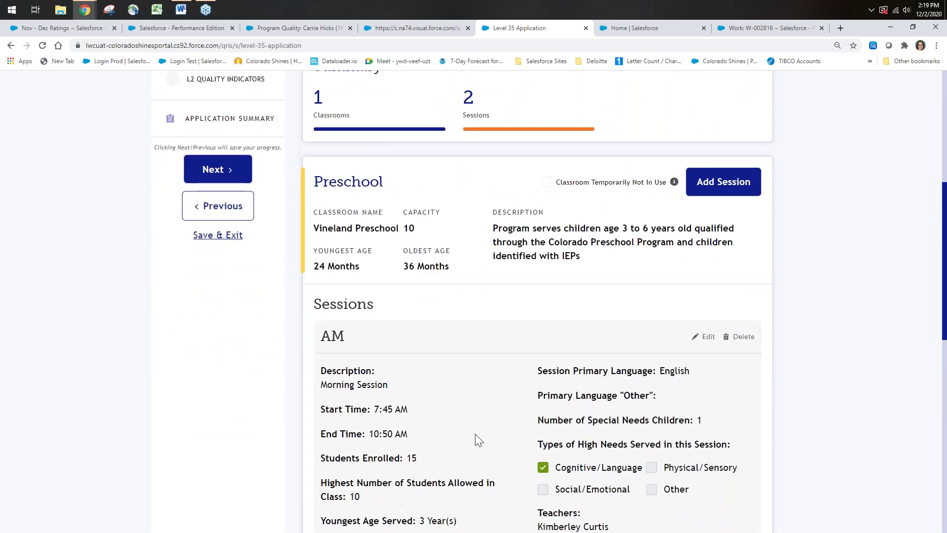
{"action": "scroll", "coordinate": [480, 424], "scroll_direction": "down", "scroll_amount": 3}
{"action": "scroll", "coordinate": [427, 359], "scroll_direction": "down", "scroll_amount": 3}
{"action": "scroll", "coordinate": [427, 360], "scroll_direction": "down", "scroll_amount": 5}
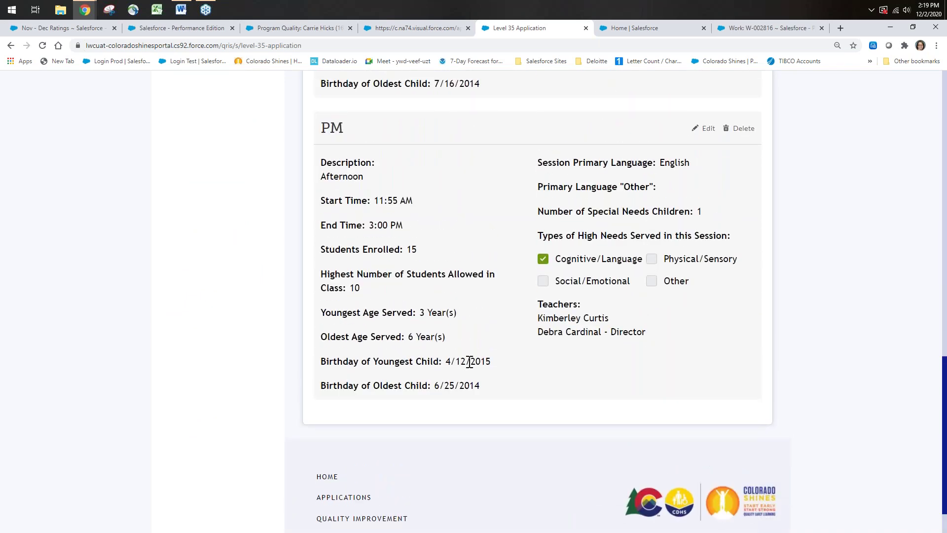
Open the PM session for editing and set its students enrolled to 12.
{"action": "scroll", "coordinate": [627, 321], "scroll_direction": "up", "scroll_amount": 5}
{"action": "scroll", "coordinate": [697, 349], "scroll_direction": "down", "scroll_amount": 3}
{"action": "left_click", "coordinate": [708, 228]}
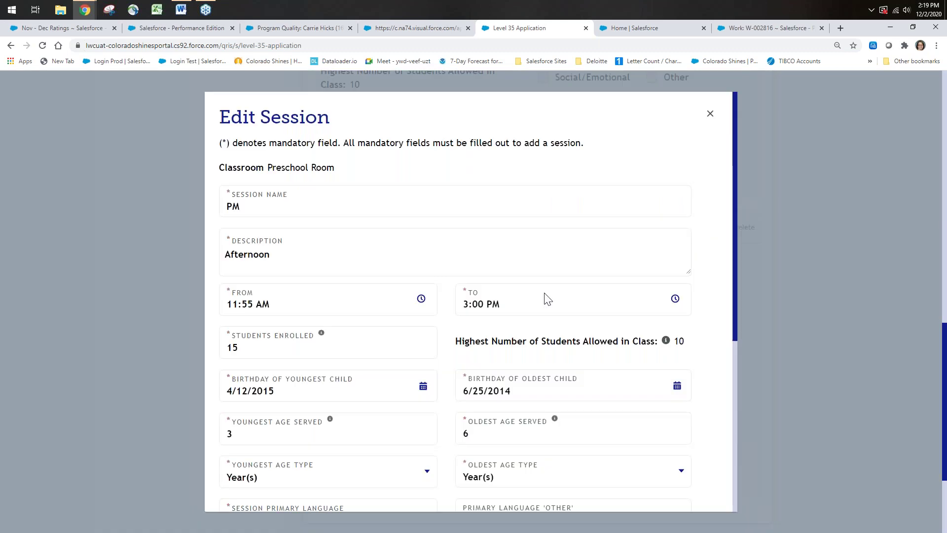
{"action": "scroll", "coordinate": [377, 328], "scroll_direction": "down", "scroll_amount": 2}
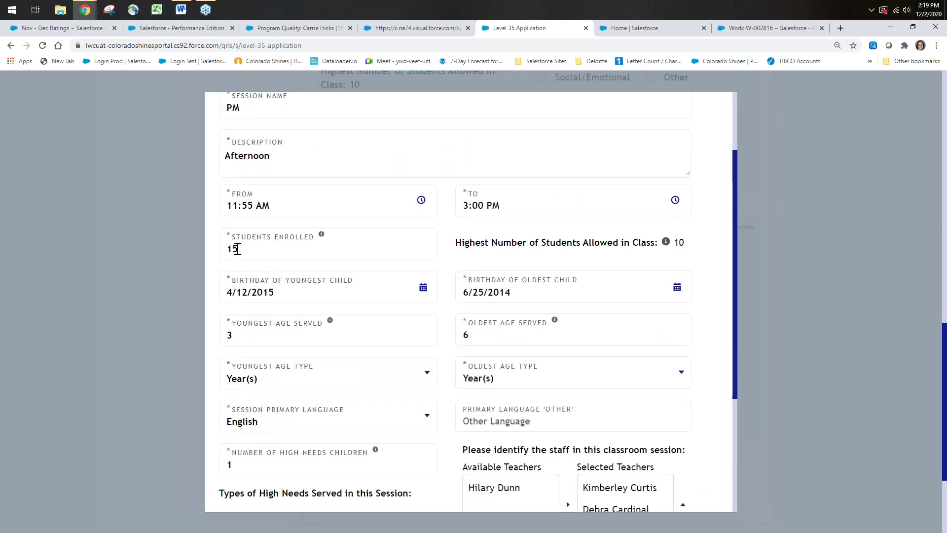
{"action": "double_click", "coordinate": [238, 248]}
{"action": "type", "text": "12"}
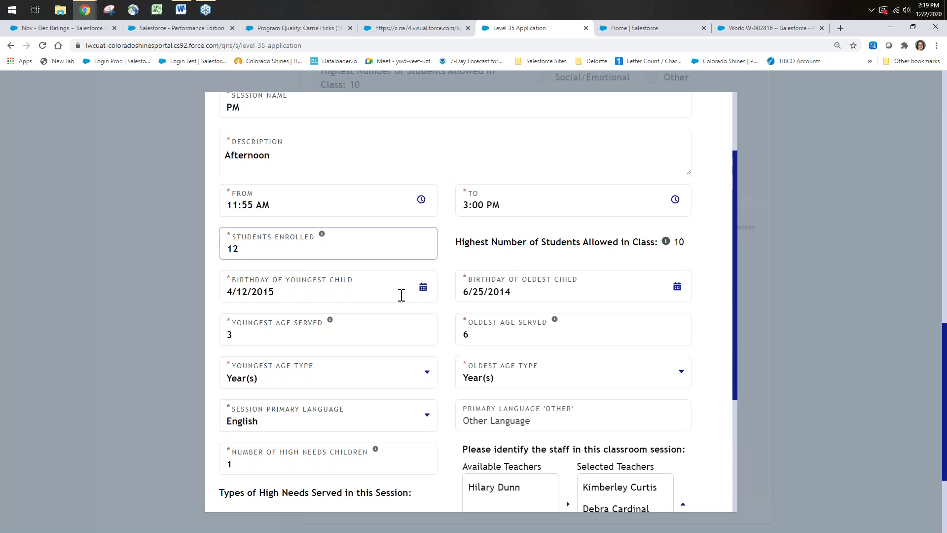
Replace the second selected teacher of the PM session with the teacher listed as available.
{"action": "scroll", "coordinate": [402, 295], "scroll_direction": "down", "scroll_amount": 2}
{"action": "left_click", "coordinate": [599, 416]}
{"action": "left_click", "coordinate": [568, 423]}
{"action": "left_click", "coordinate": [506, 393]}
{"action": "left_click", "coordinate": [568, 405]}
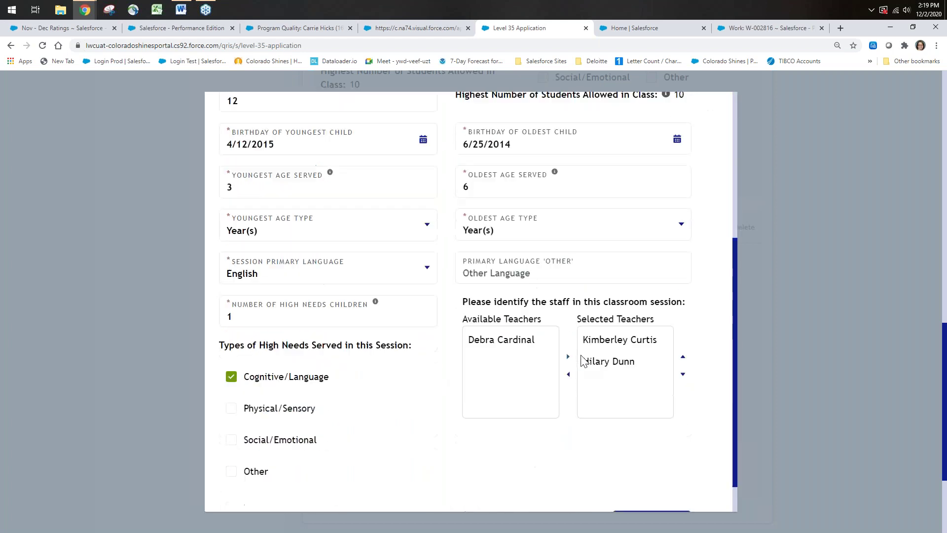
Save the updated PM session of the Preschool classroom.
{"action": "scroll", "coordinate": [584, 360], "scroll_direction": "down", "scroll_amount": 1}
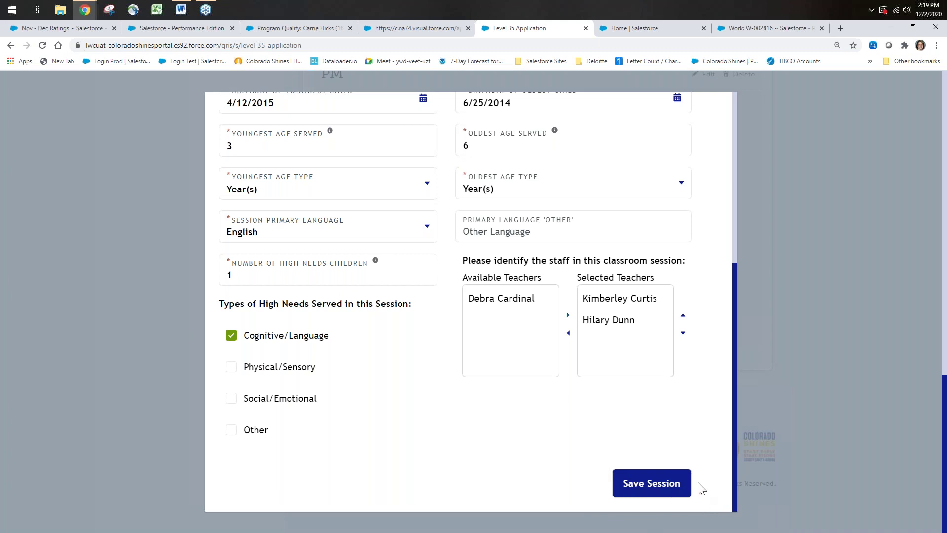
{"action": "left_click", "coordinate": [648, 490]}
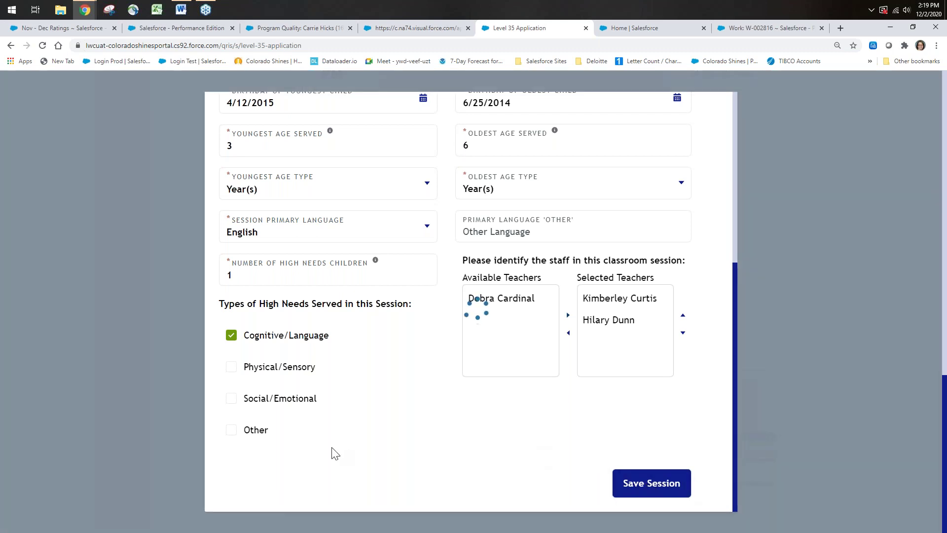
{"action": "scroll", "coordinate": [333, 436], "scroll_direction": "up", "scroll_amount": 5}
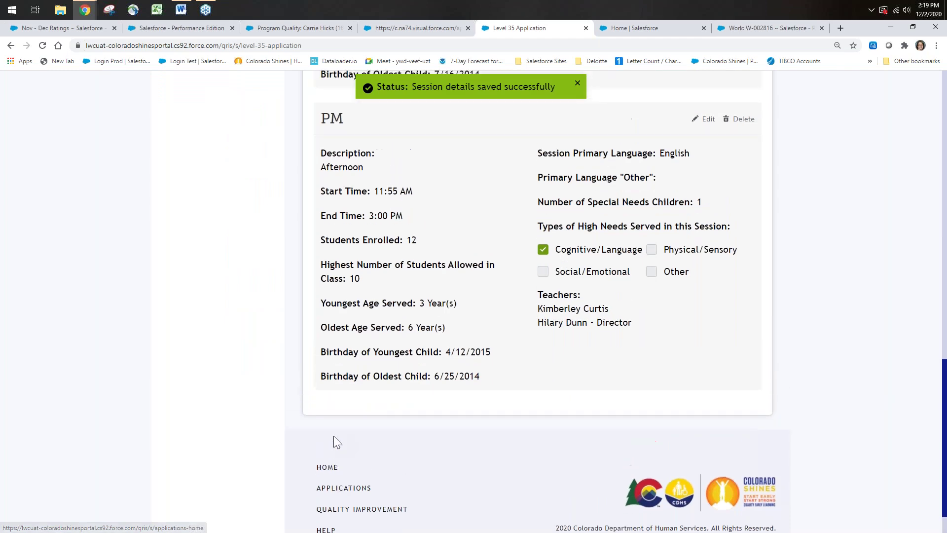
Complete the Classrooms and High Needs sections and advance the application to Quality Improvement.
{"action": "scroll", "coordinate": [334, 436], "scroll_direction": "up", "scroll_amount": 12}
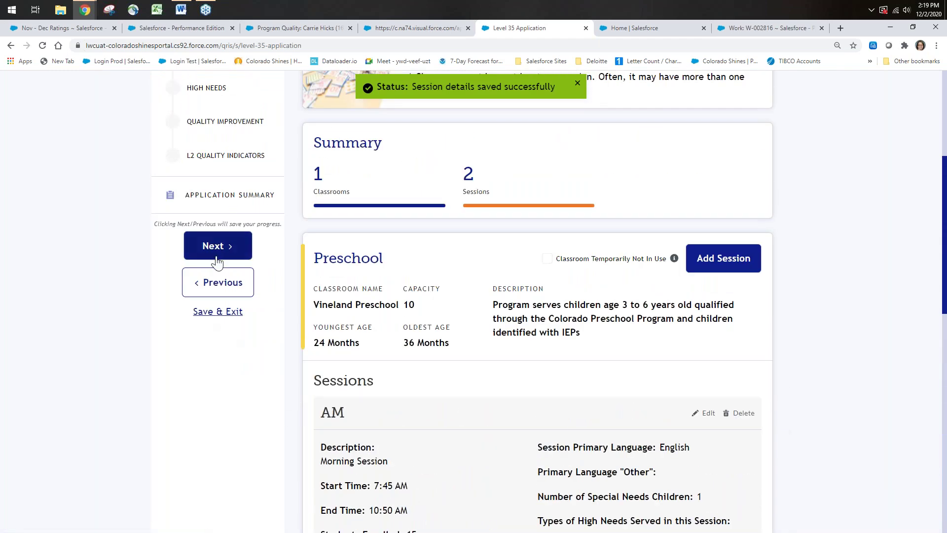
{"action": "left_click", "coordinate": [212, 358]}
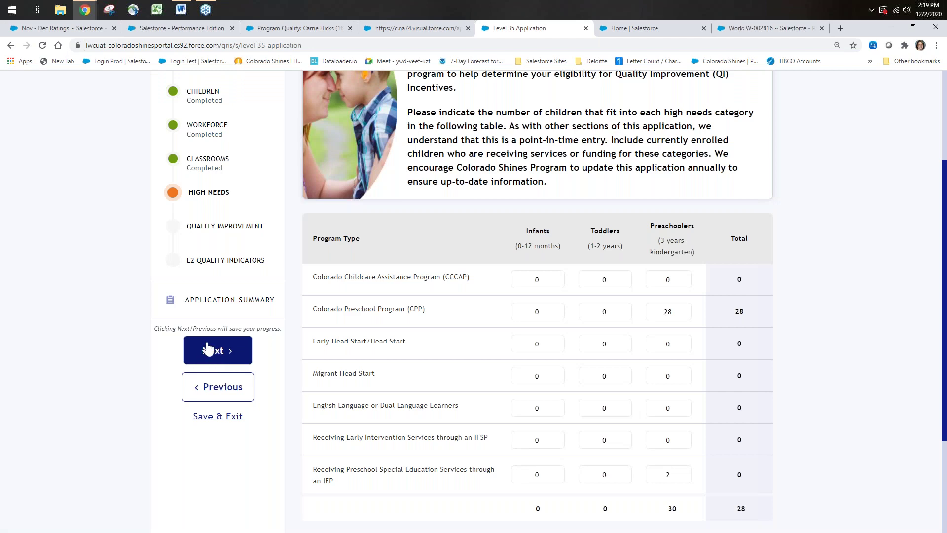
{"action": "left_click", "coordinate": [222, 351]}
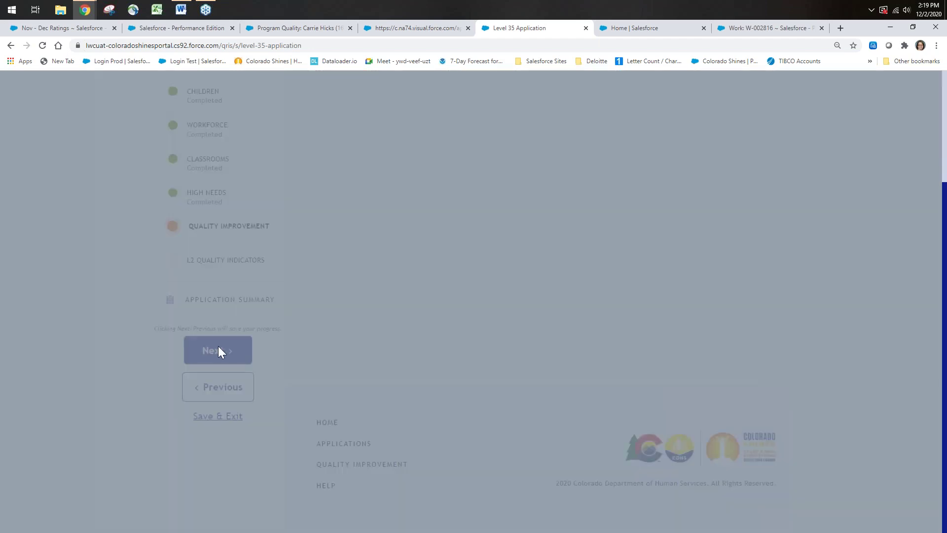
Examine the current quality improvement goals, check the Completed QIP view, and return to Current QIP.
{"action": "scroll", "coordinate": [449, 345], "scroll_direction": "down", "scroll_amount": 5}
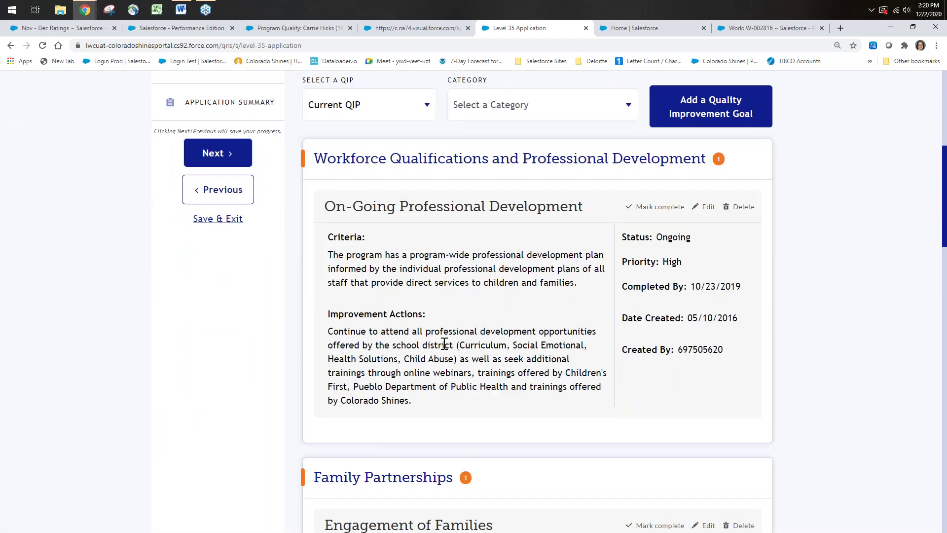
{"action": "scroll", "coordinate": [445, 344], "scroll_direction": "down", "scroll_amount": 10}
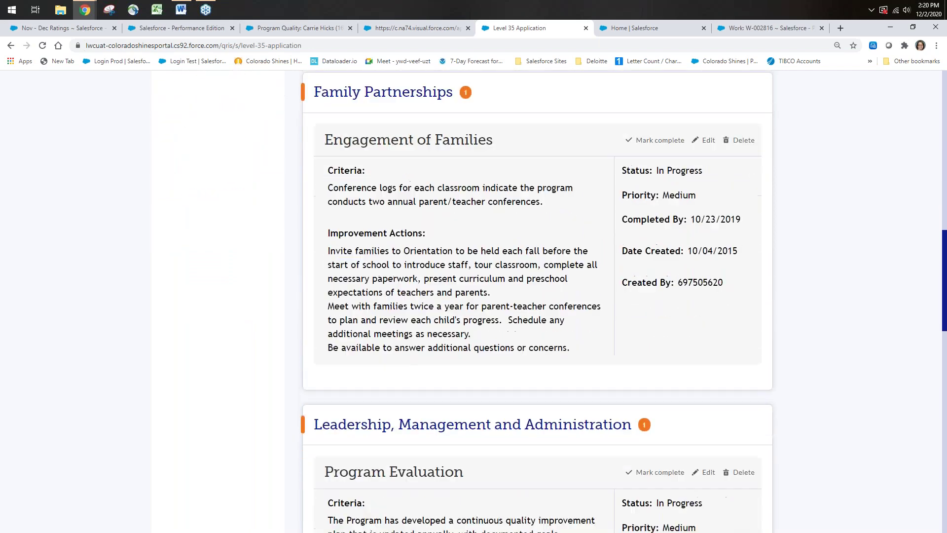
{"action": "scroll", "coordinate": [482, 405], "scroll_direction": "up", "scroll_amount": 15}
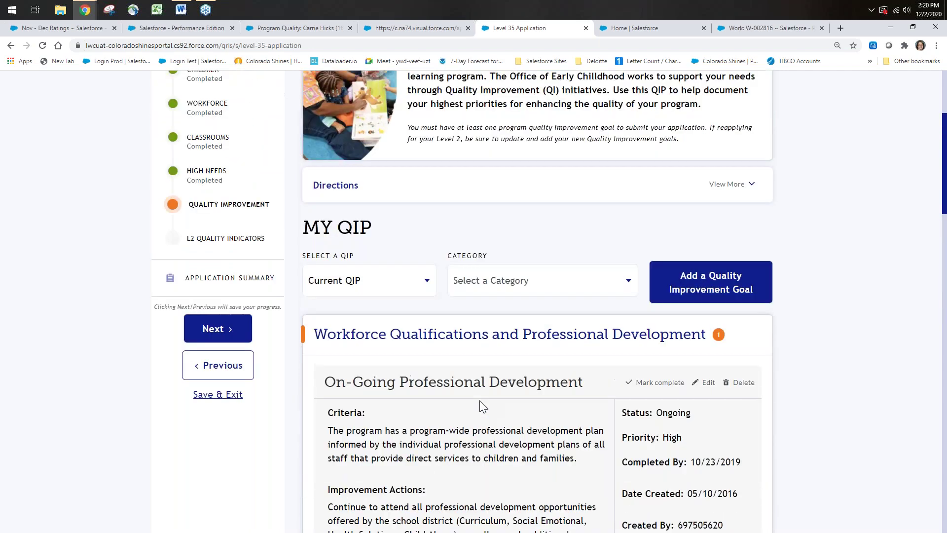
{"action": "left_click", "coordinate": [423, 303]}
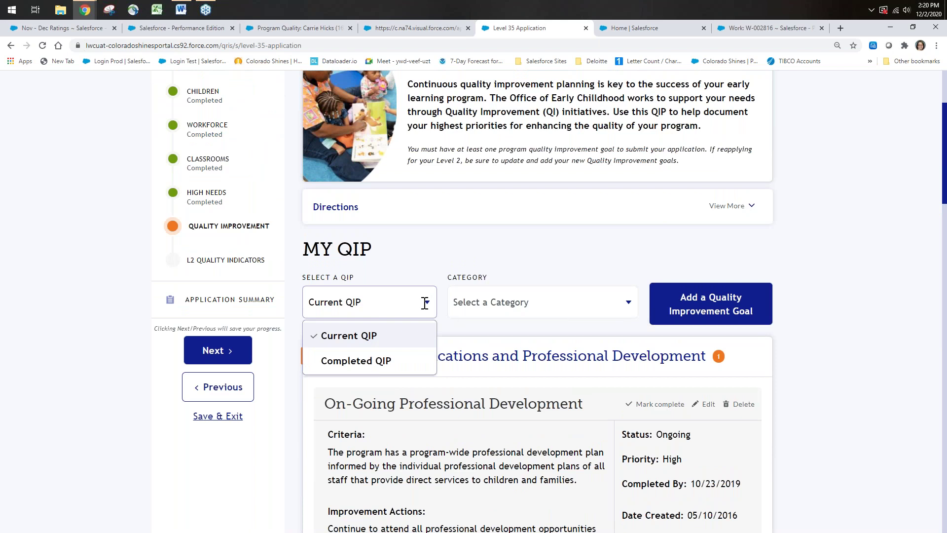
{"action": "left_click", "coordinate": [371, 362]}
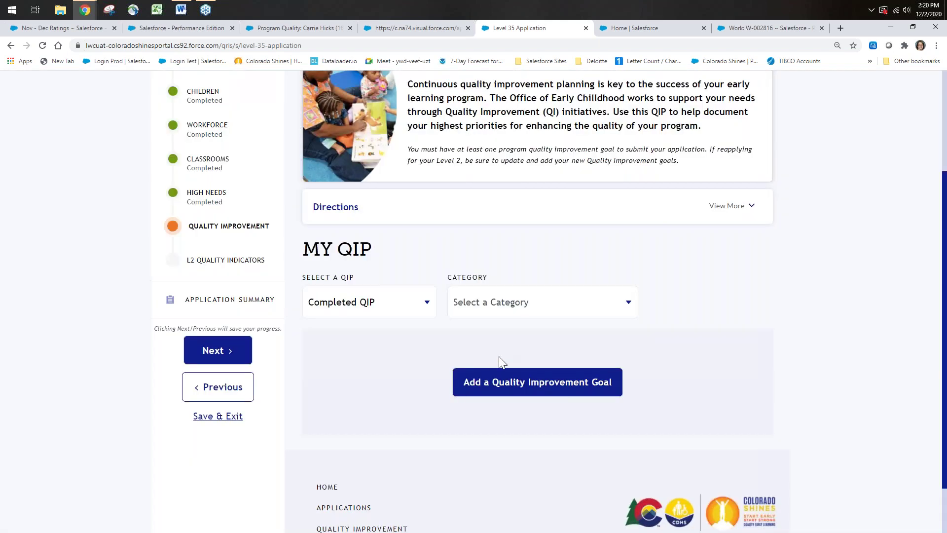
{"action": "left_click", "coordinate": [427, 303]}
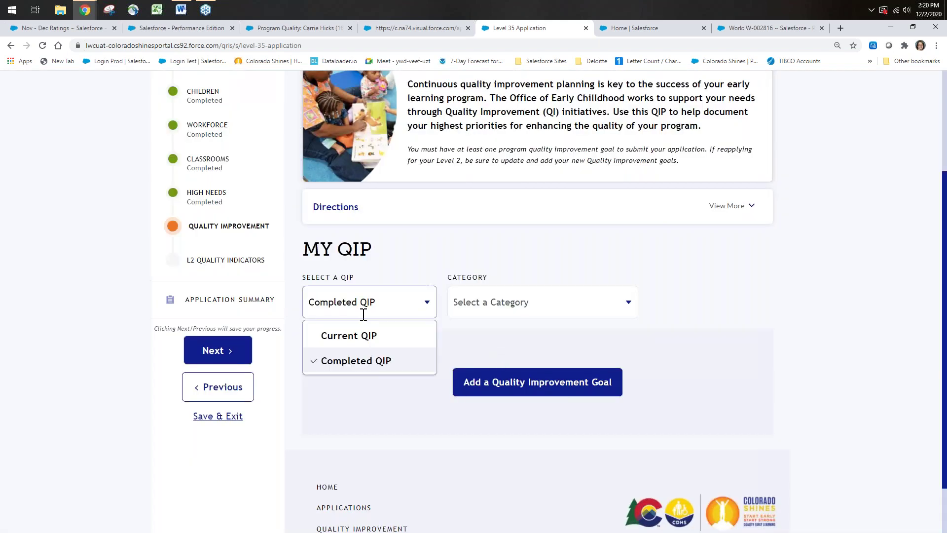
{"action": "left_click", "coordinate": [356, 339]}
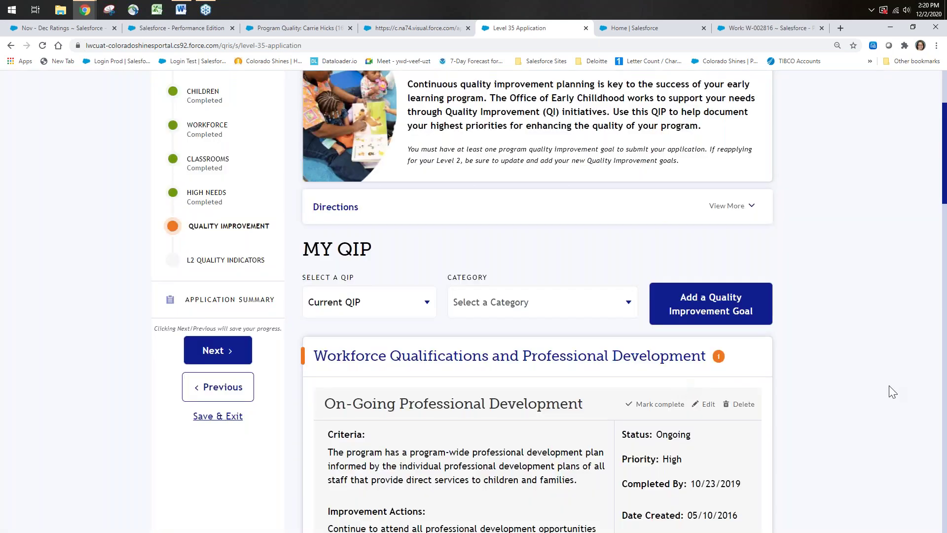
Mark the On-Going Professional Development goal under Workforce Qualifications and Professional Development complete.
{"action": "scroll", "coordinate": [733, 382], "scroll_direction": "down", "scroll_amount": 3}
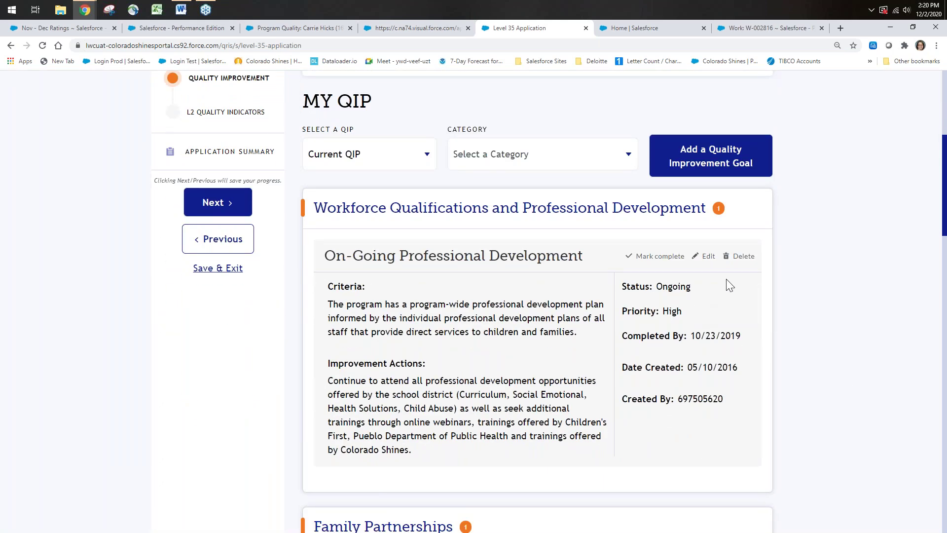
{"action": "left_click", "coordinate": [656, 257]}
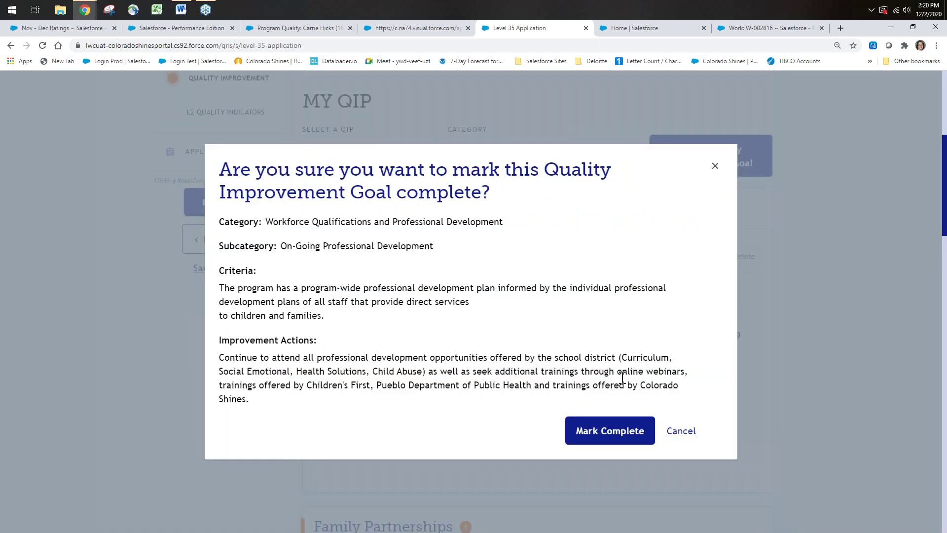
{"action": "left_click", "coordinate": [605, 437]}
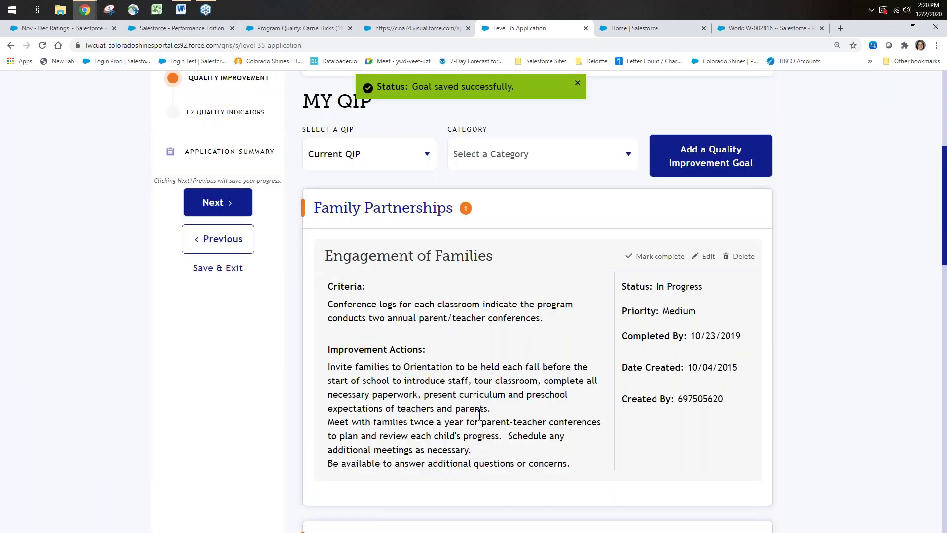
Check the On-Going Professional Development goal among the Completed QIP entries and switch back to Current QIP.
{"action": "left_click", "coordinate": [427, 155]}
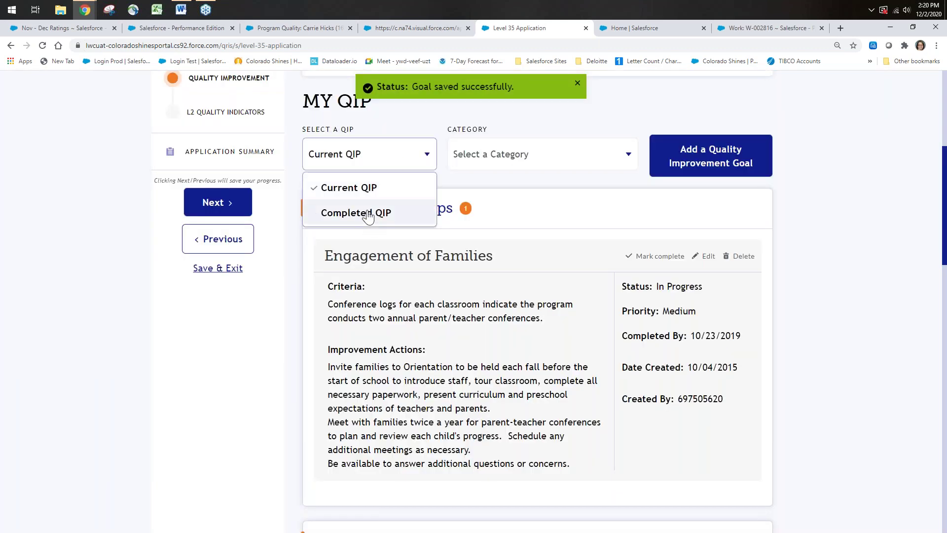
{"action": "left_click", "coordinate": [339, 211]}
{"action": "scroll", "coordinate": [644, 217], "scroll_direction": "down", "scroll_amount": 2}
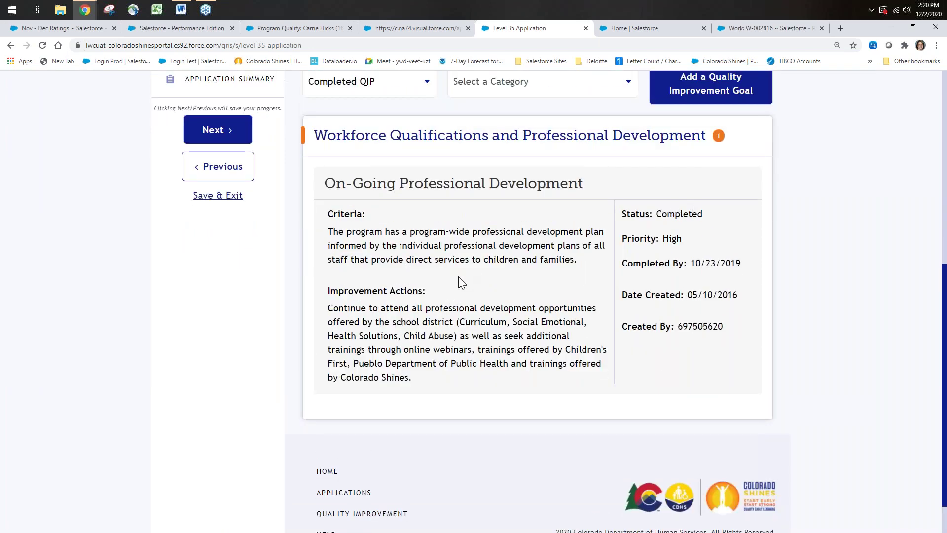
{"action": "scroll", "coordinate": [460, 278], "scroll_direction": "up", "scroll_amount": 5}
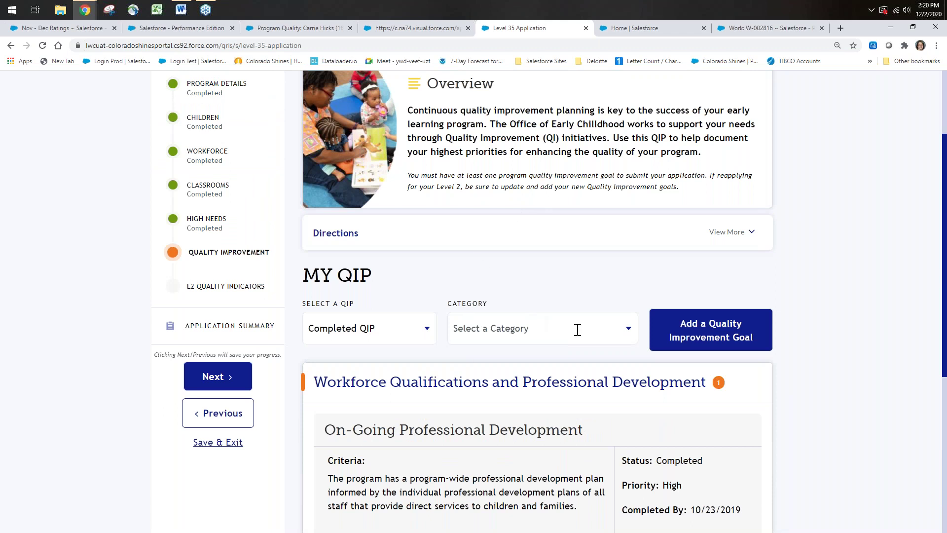
{"action": "left_click", "coordinate": [428, 326]}
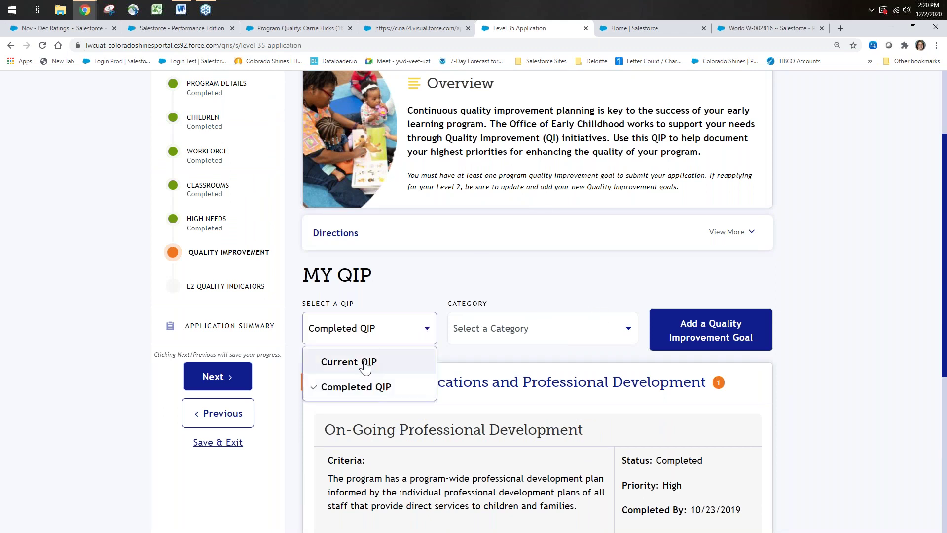
{"action": "left_click", "coordinate": [423, 361]}
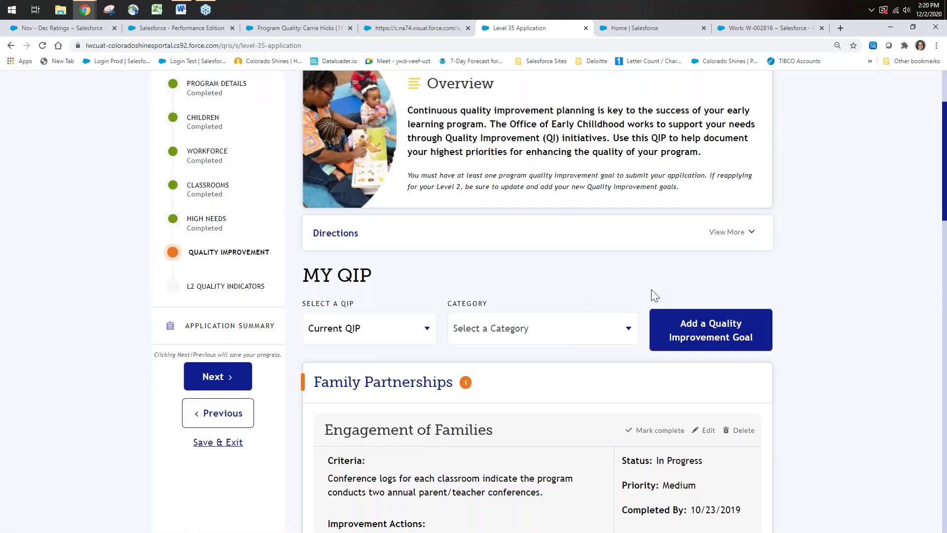
Start a new quality improvement goal with category Optional and sub category Home Language.
{"action": "left_click", "coordinate": [719, 342]}
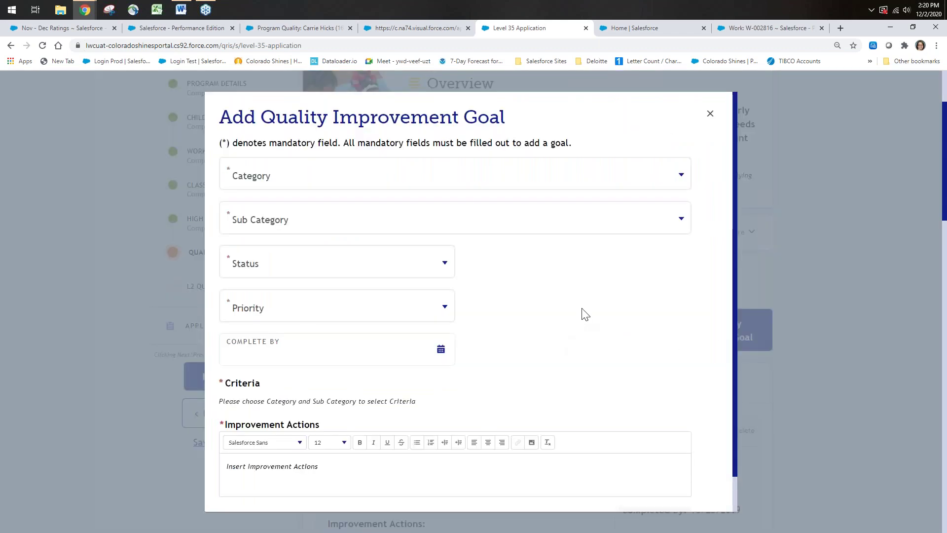
{"action": "left_click", "coordinate": [349, 181]}
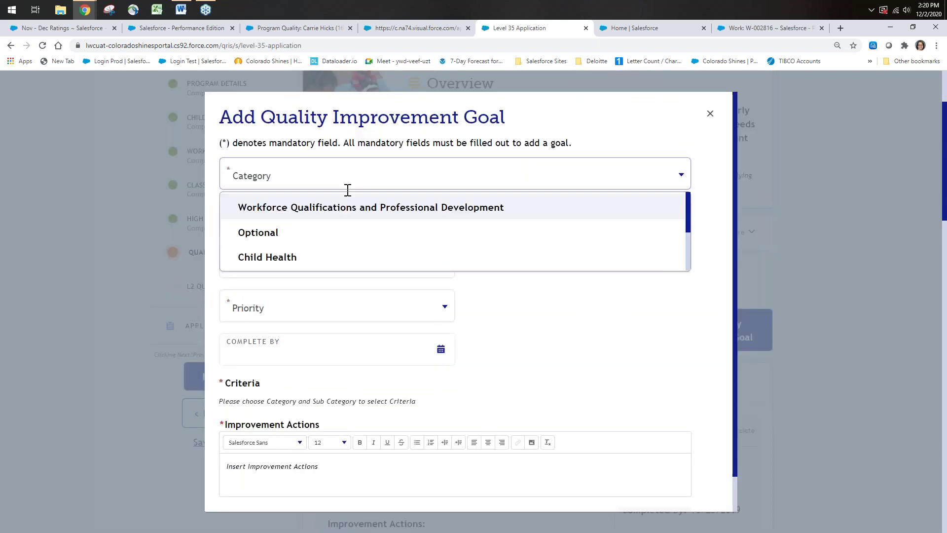
{"action": "left_click", "coordinate": [297, 234]}
{"action": "left_click", "coordinate": [310, 218]}
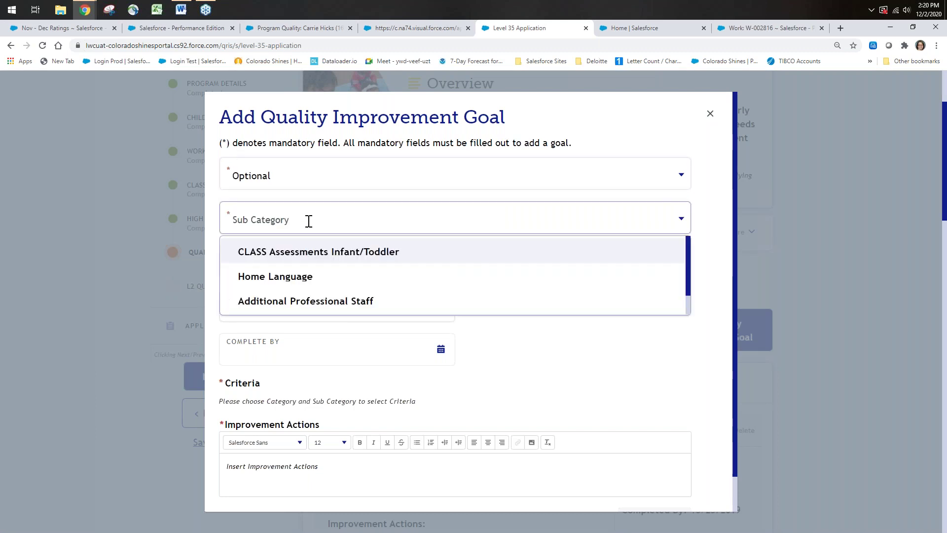
{"action": "left_click", "coordinate": [298, 277]}
Set the new goal's status to In Progress, its priority to Medium and its complete-by date to 11/29/2021.
{"action": "left_click", "coordinate": [296, 267]}
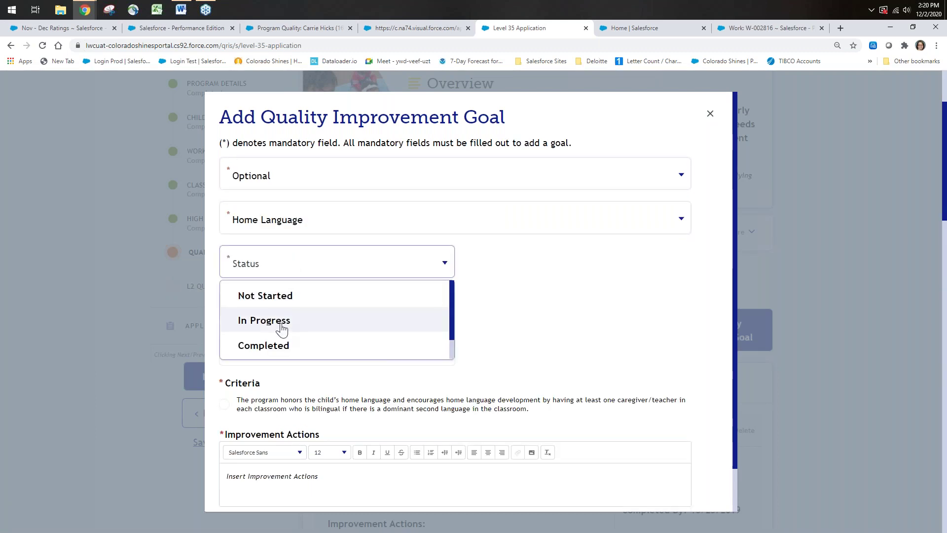
{"action": "left_click", "coordinate": [281, 327]}
{"action": "left_click", "coordinate": [294, 308]}
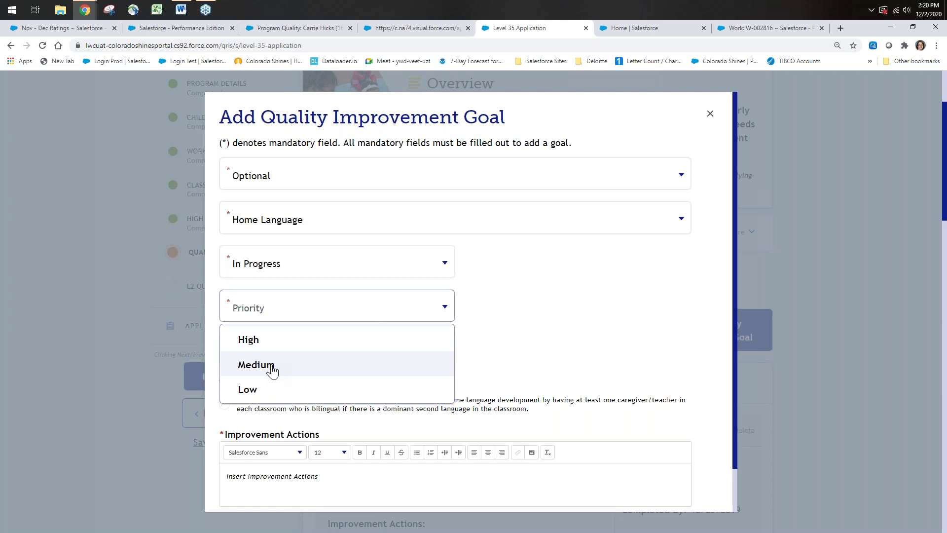
{"action": "left_click", "coordinate": [273, 365]}
{"action": "left_click", "coordinate": [272, 351]}
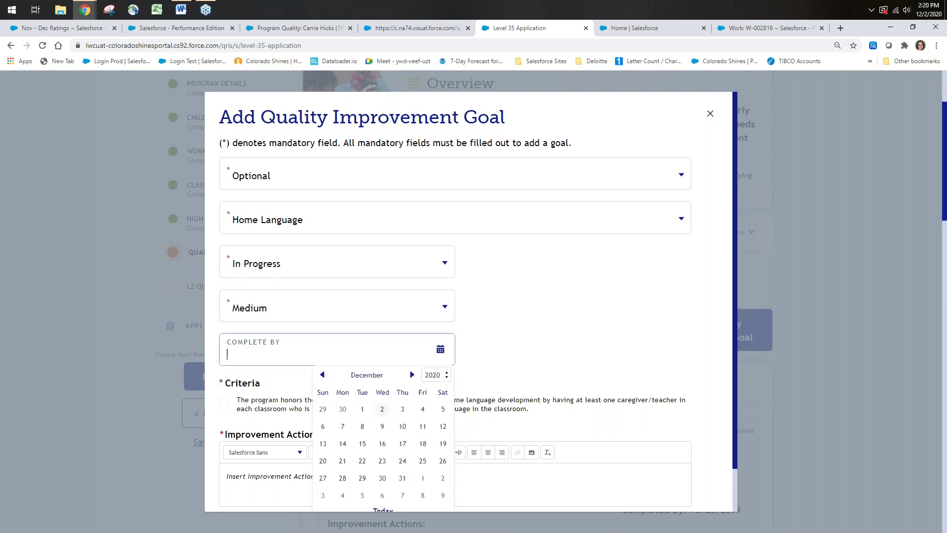
{"action": "left_click", "coordinate": [322, 409]}
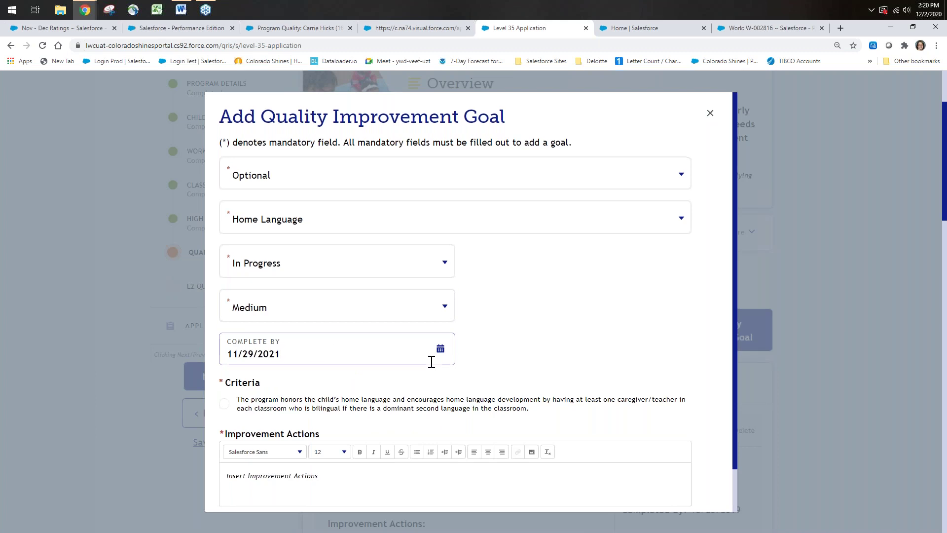
Select the home language criterion, copy its text into the Improvement Actions, and add the goal to the plan.
{"action": "scroll", "coordinate": [434, 360], "scroll_direction": "down", "scroll_amount": 1}
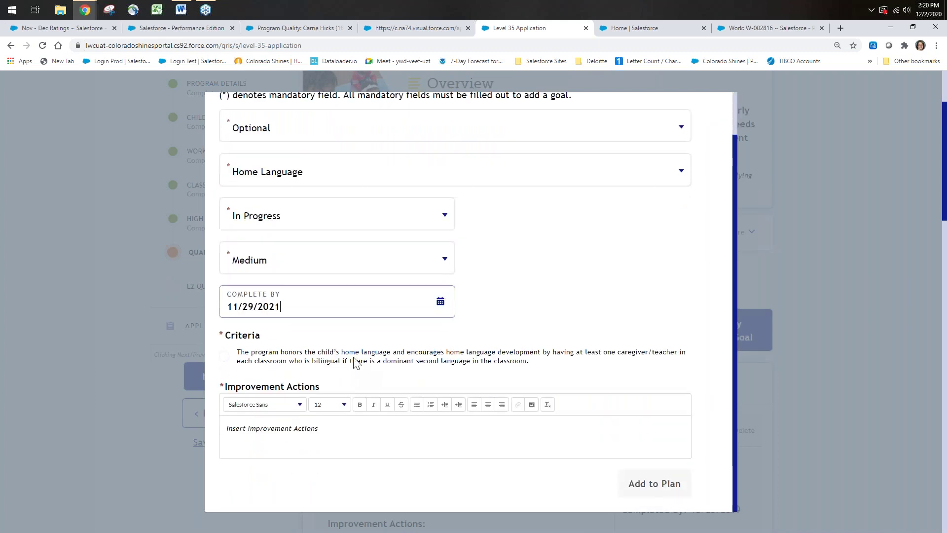
{"action": "left_click", "coordinate": [225, 357]}
{"action": "left_click_drag", "start_coordinate": [236, 354], "coordinate": [620, 372]}
{"action": "key", "text": "ctrl+c"}
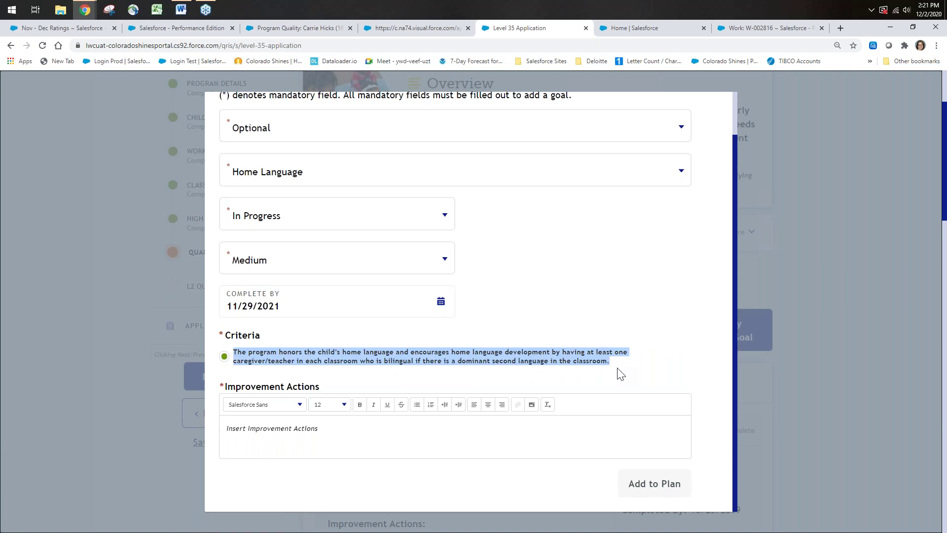
{"action": "left_click", "coordinate": [486, 441]}
{"action": "key", "text": "ctrl+v"}
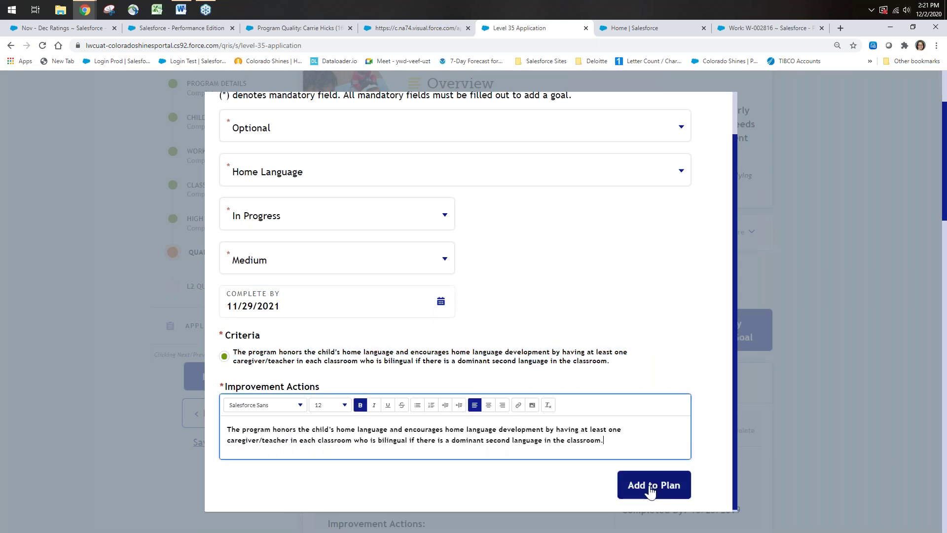
{"action": "left_click", "coordinate": [655, 483]}
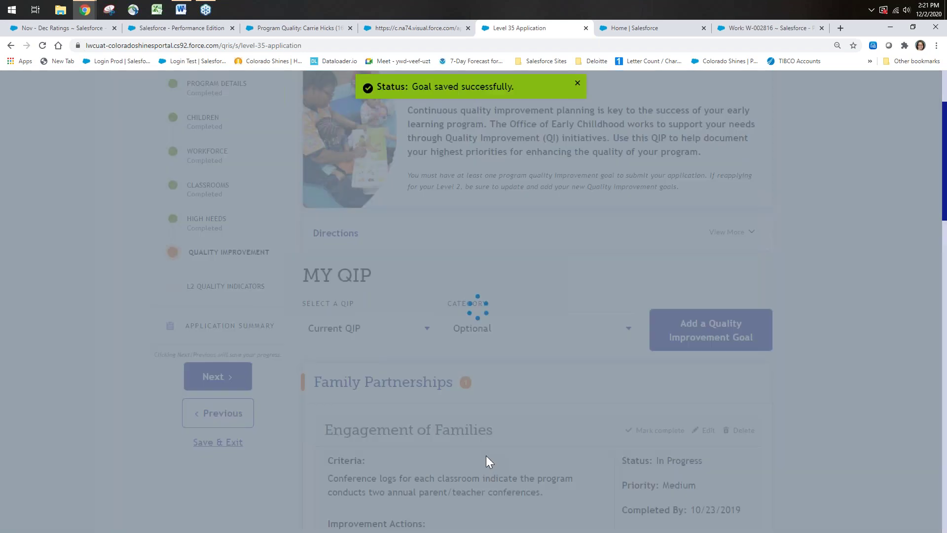
Examine the new Home Language goal, then filter the current goals by the Workforce Qualifications and Professional Development category.
{"action": "scroll", "coordinate": [544, 427], "scroll_direction": "down", "scroll_amount": 1}
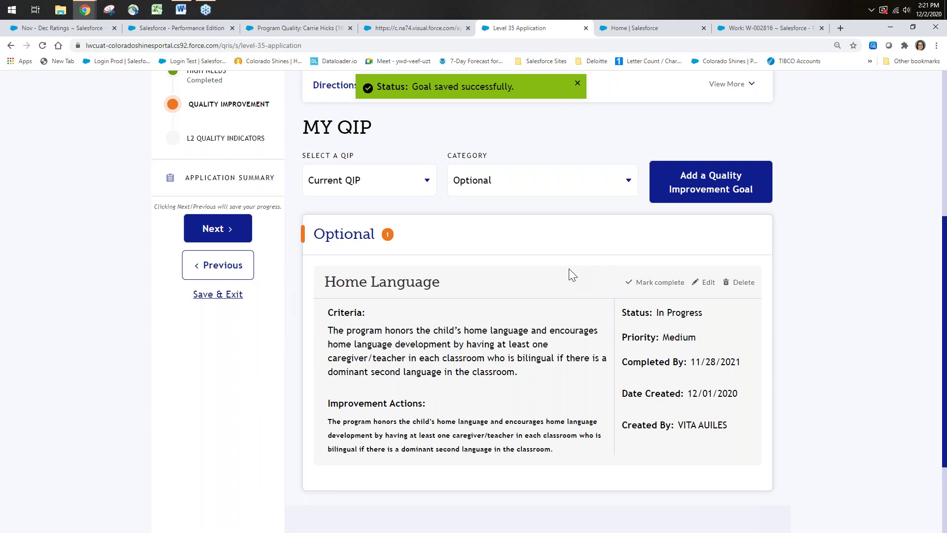
{"action": "scroll", "coordinate": [570, 272], "scroll_direction": "down", "scroll_amount": 2}
{"action": "scroll", "coordinate": [543, 268], "scroll_direction": "up", "scroll_amount": 2}
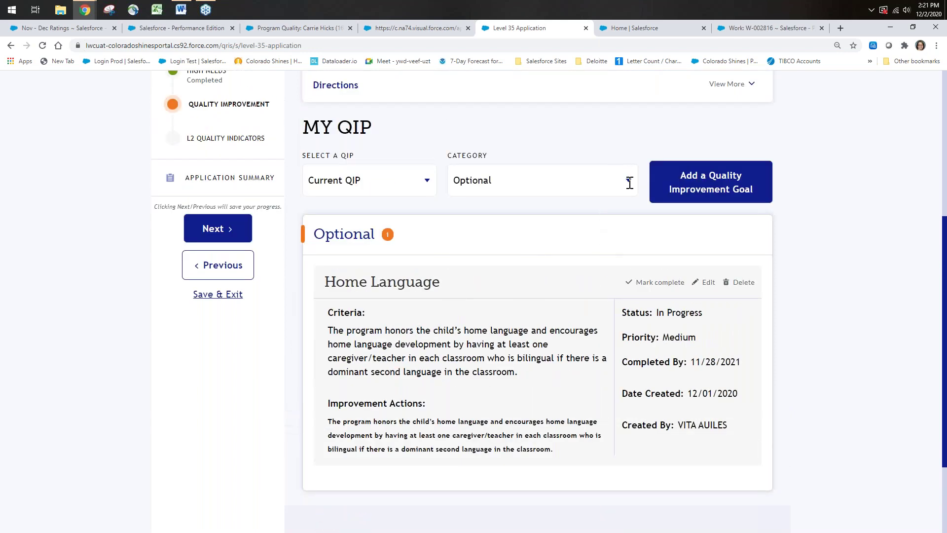
{"action": "left_click", "coordinate": [629, 181]}
{"action": "left_click", "coordinate": [546, 218]}
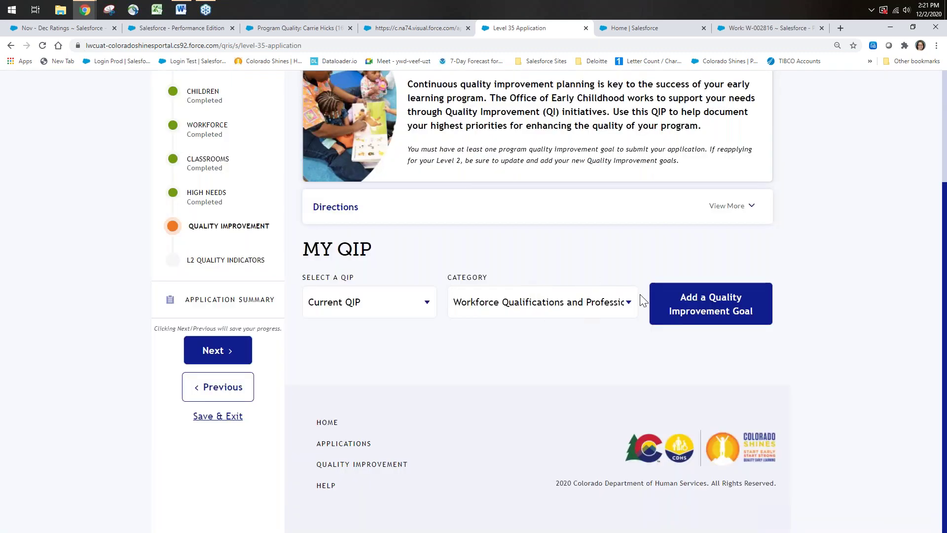
Filter the current quality improvement goals by the Child Health category and review the Child Health Promotion goal.
{"action": "left_click", "coordinate": [630, 303]}
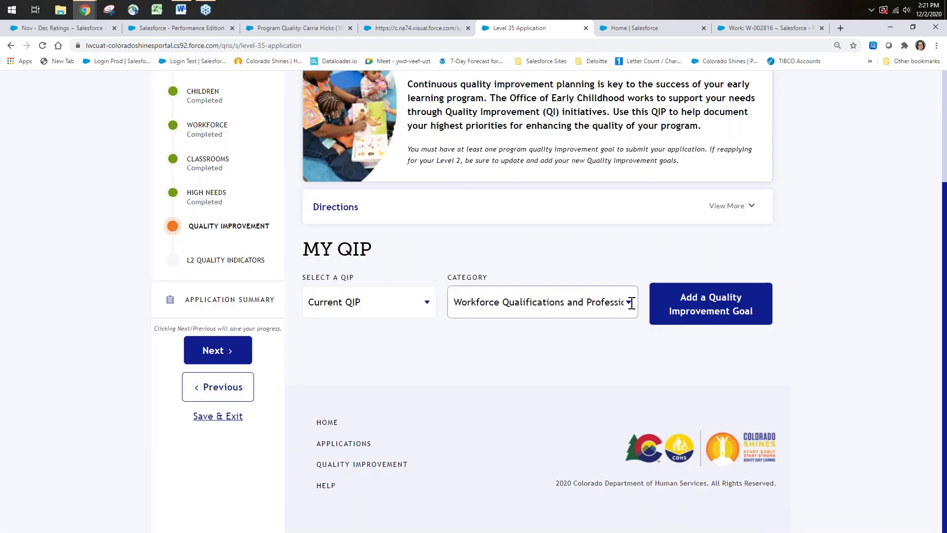
{"action": "left_click", "coordinate": [495, 385]}
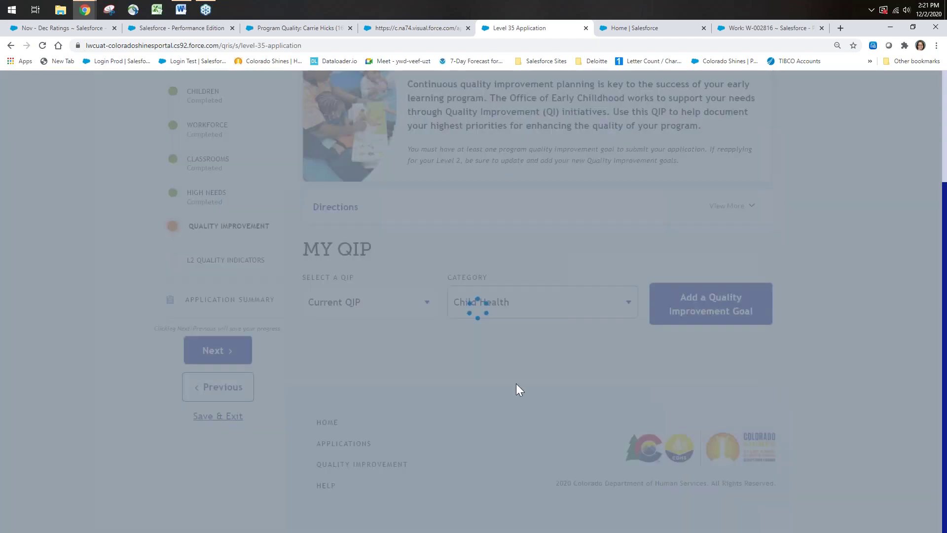
{"action": "scroll", "coordinate": [469, 388], "scroll_direction": "down", "scroll_amount": 6}
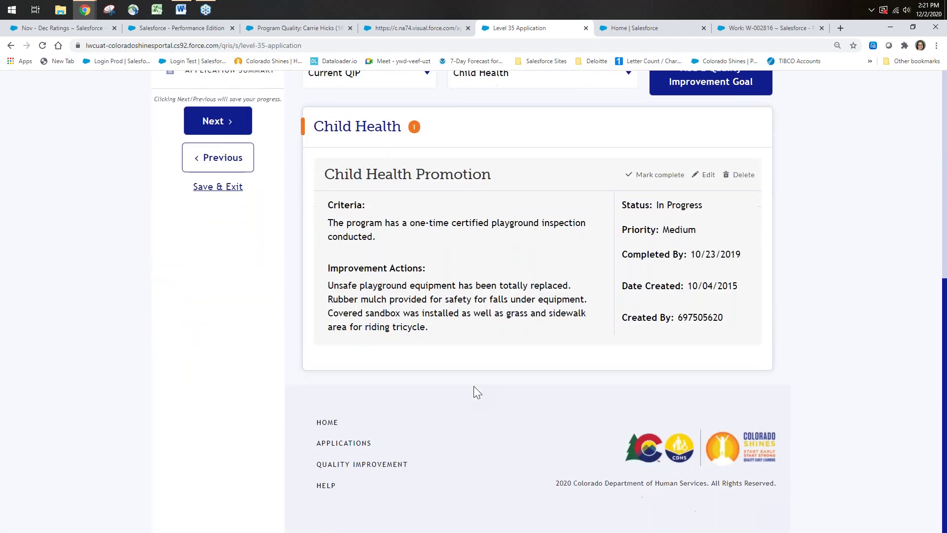
{"action": "scroll", "coordinate": [473, 389], "scroll_direction": "up", "scroll_amount": 3}
{"action": "scroll", "coordinate": [475, 391], "scroll_direction": "up", "scroll_amount": 2}
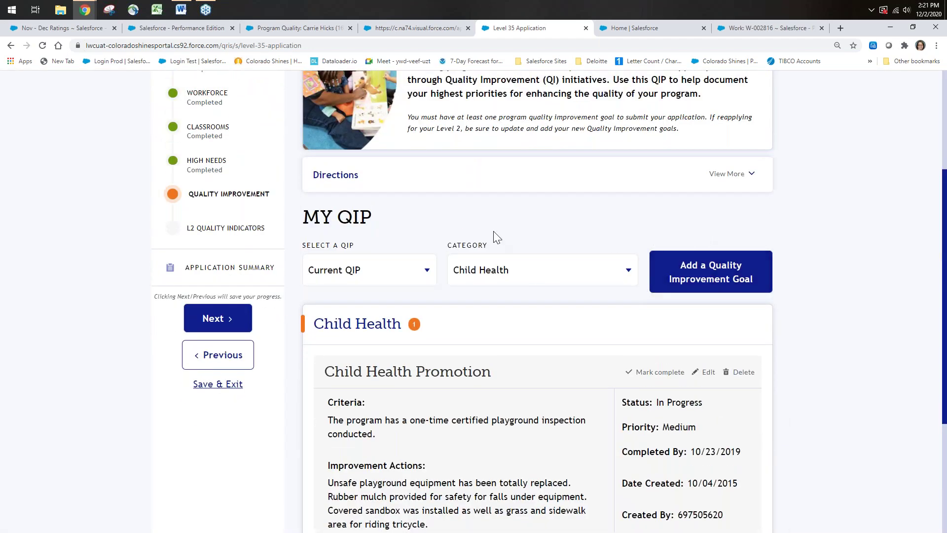
{"action": "scroll", "coordinate": [476, 310], "scroll_direction": "down", "scroll_amount": 4}
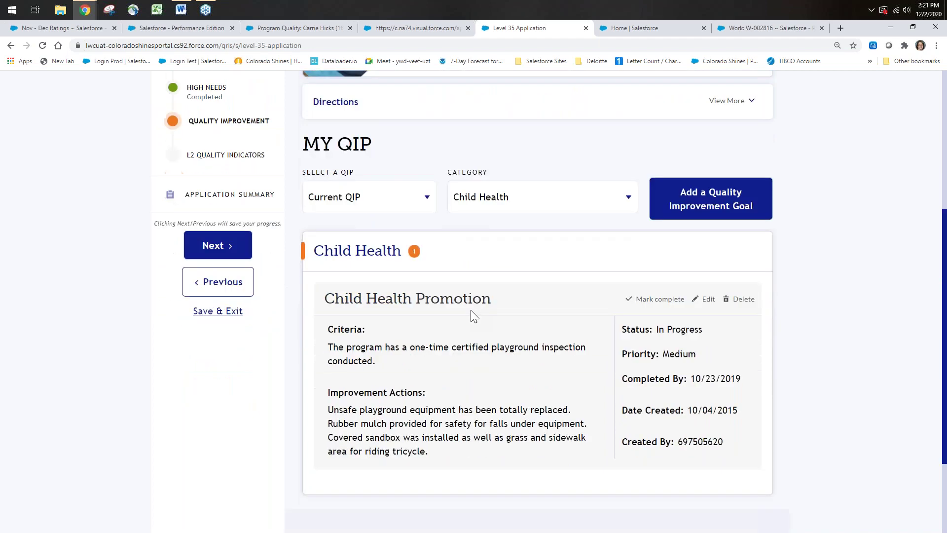
{"action": "scroll", "coordinate": [479, 281], "scroll_direction": "up", "scroll_amount": 6}
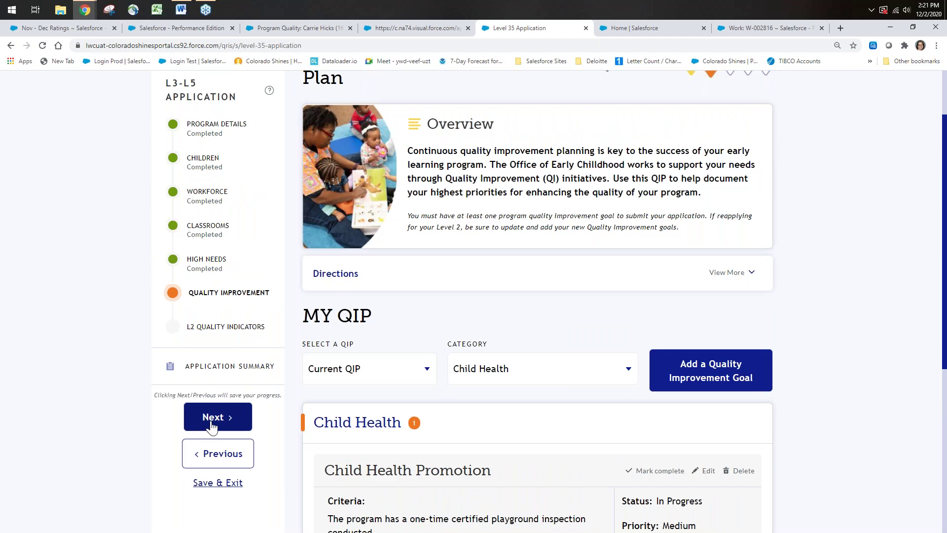
Advance to the L2 Quality Indicators section and review the preschool self-assessment items through Math/Number.
{"action": "left_click", "coordinate": [212, 419]}
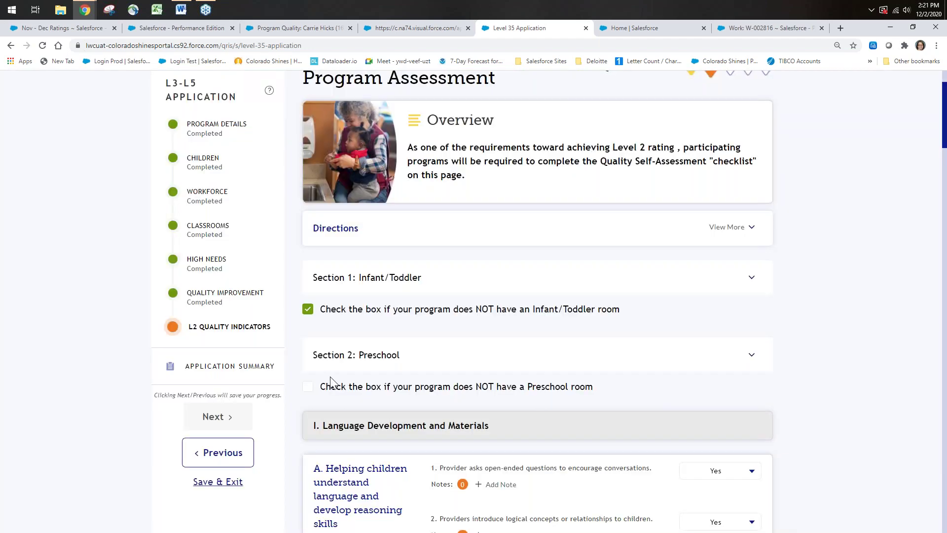
{"action": "scroll", "coordinate": [414, 362], "scroll_direction": "down", "scroll_amount": 3}
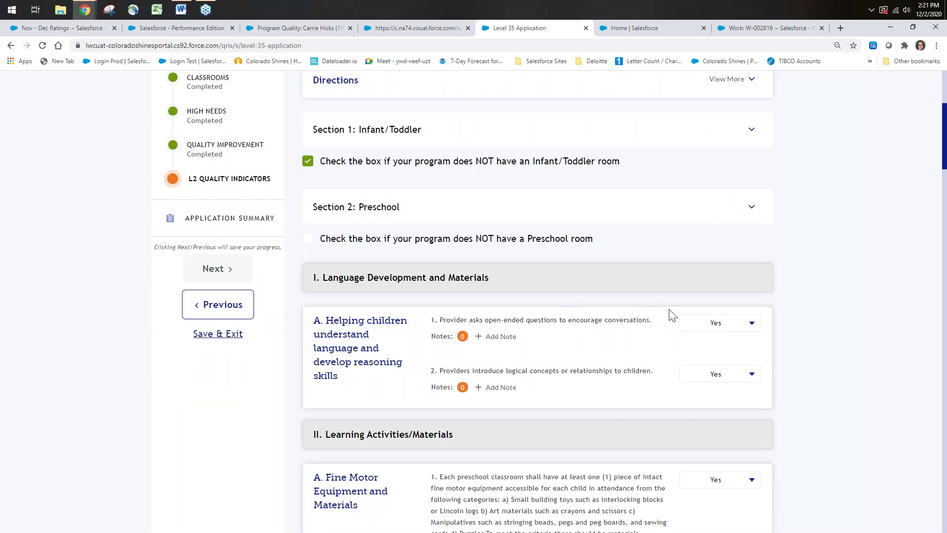
{"action": "scroll", "coordinate": [602, 308], "scroll_direction": "down", "scroll_amount": 1}
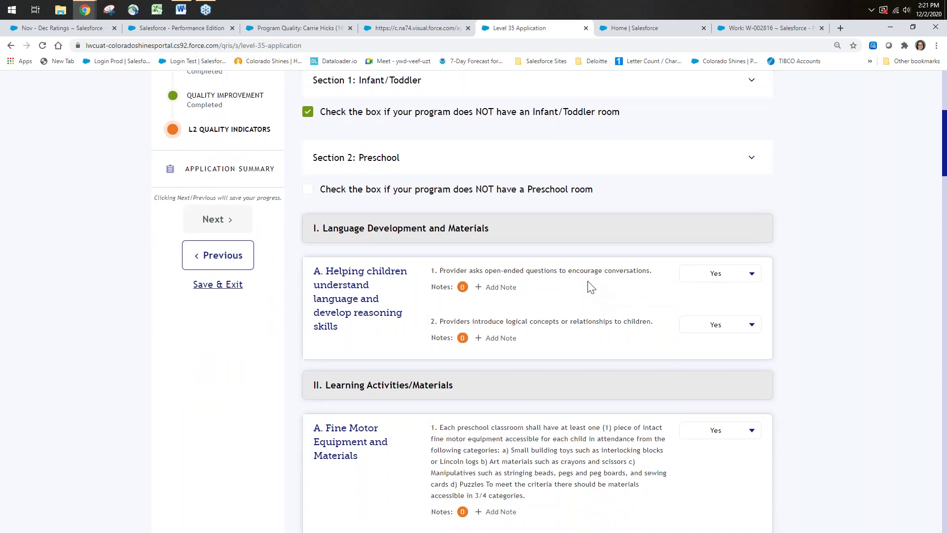
{"action": "scroll", "coordinate": [525, 285], "scroll_direction": "down", "scroll_amount": 5}
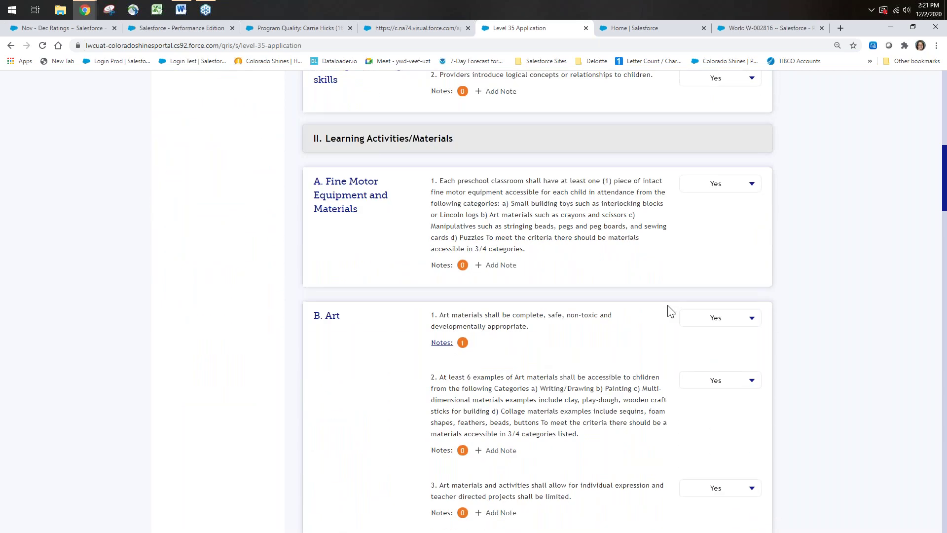
{"action": "scroll", "coordinate": [669, 311], "scroll_direction": "down", "scroll_amount": 17}
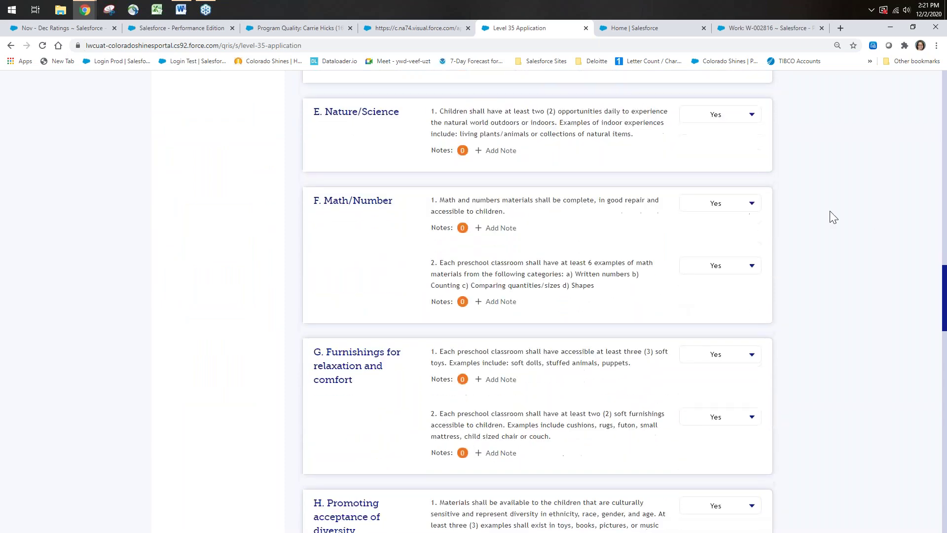
Answer No to the first Math/Number item about complete, accessible materials and enter the note "Comment".
{"action": "left_click", "coordinate": [752, 203]}
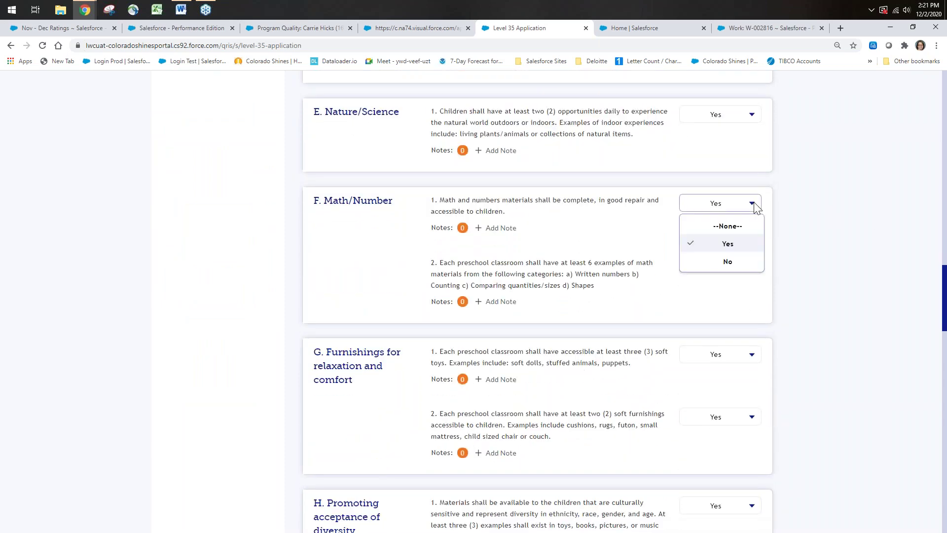
{"action": "left_click", "coordinate": [726, 266]}
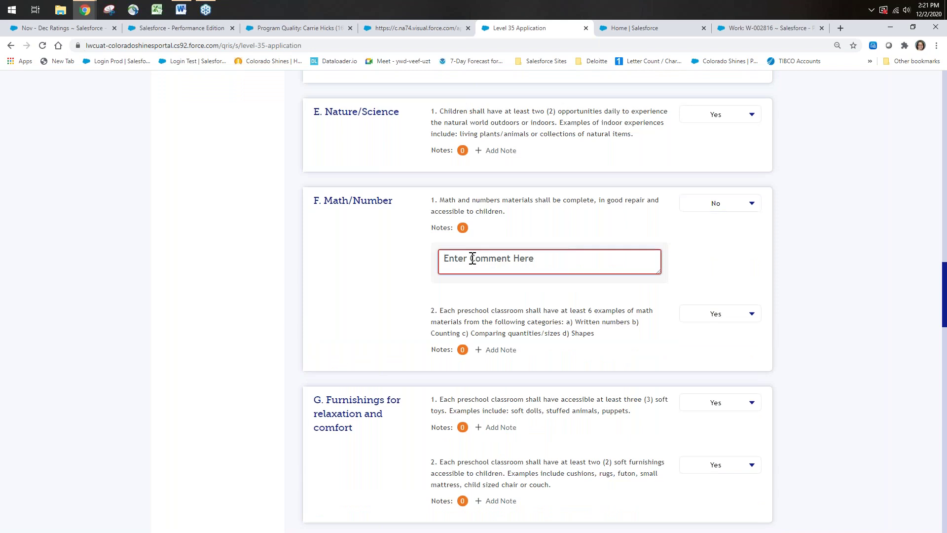
{"action": "type", "text": "Comment"}
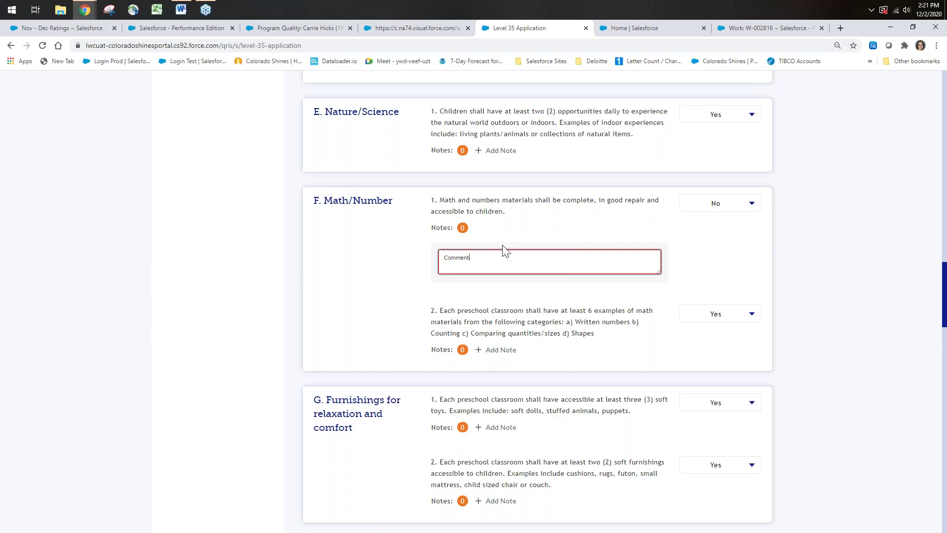
Look over the preschool checklist from Language Development to Activities, then display the note on the first Math/Number item.
{"action": "scroll", "coordinate": [408, 311], "scroll_direction": "up", "scroll_amount": 5}
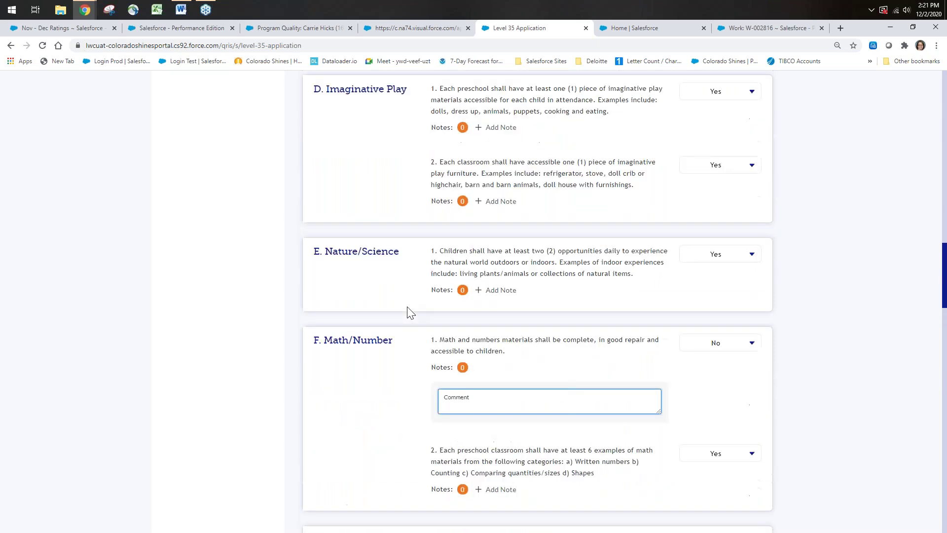
{"action": "scroll", "coordinate": [405, 314], "scroll_direction": "up", "scroll_amount": 15}
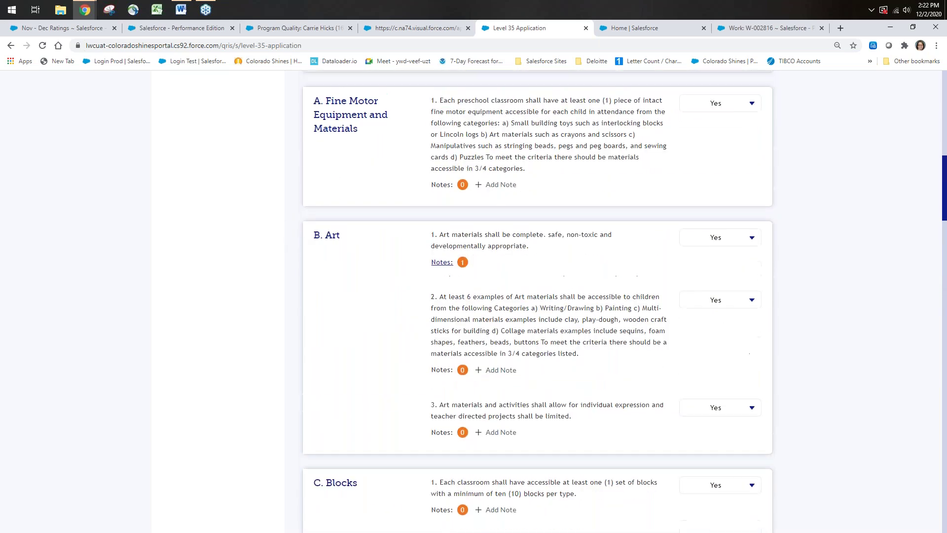
{"action": "scroll", "coordinate": [321, 252], "scroll_direction": "up", "scroll_amount": 8}
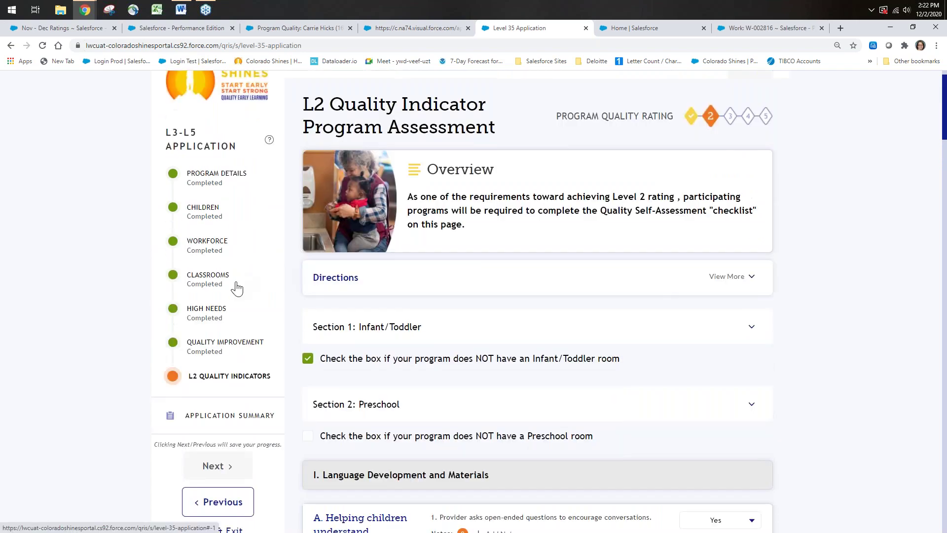
{"action": "scroll", "coordinate": [404, 261], "scroll_direction": "down", "scroll_amount": 4}
{"action": "scroll", "coordinate": [454, 250], "scroll_direction": "up", "scroll_amount": 6}
{"action": "scroll", "coordinate": [500, 241], "scroll_direction": "down", "scroll_amount": 5}
{"action": "scroll", "coordinate": [491, 261], "scroll_direction": "down", "scroll_amount": 20}
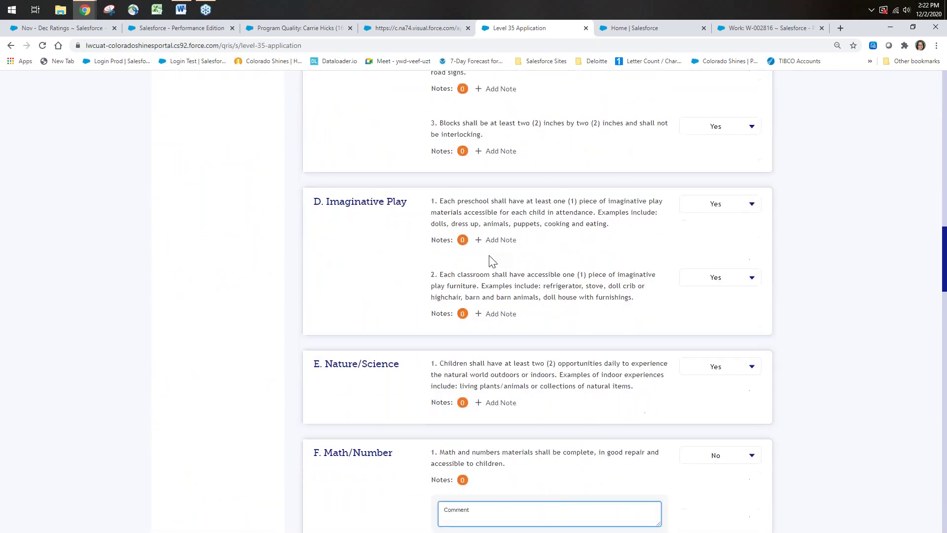
{"action": "scroll", "coordinate": [491, 261], "scroll_direction": "down", "scroll_amount": 10}
{"action": "scroll", "coordinate": [626, 224], "scroll_direction": "up", "scroll_amount": 6}
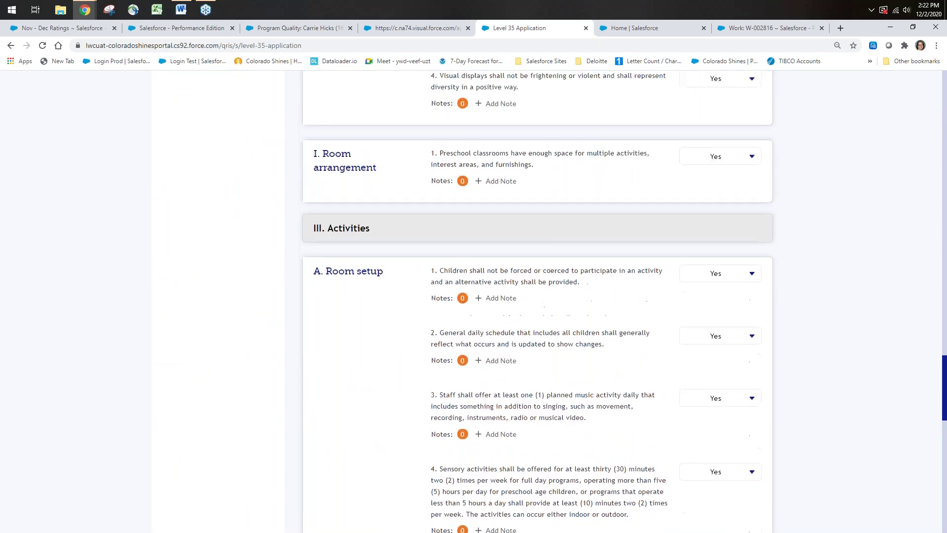
{"action": "scroll", "coordinate": [626, 223], "scroll_direction": "up", "scroll_amount": 10}
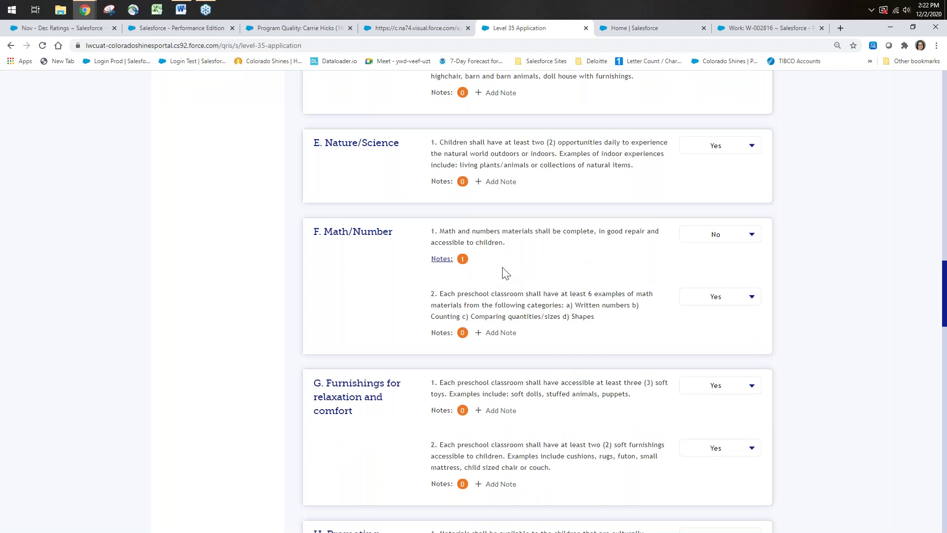
{"action": "left_click", "coordinate": [442, 260]}
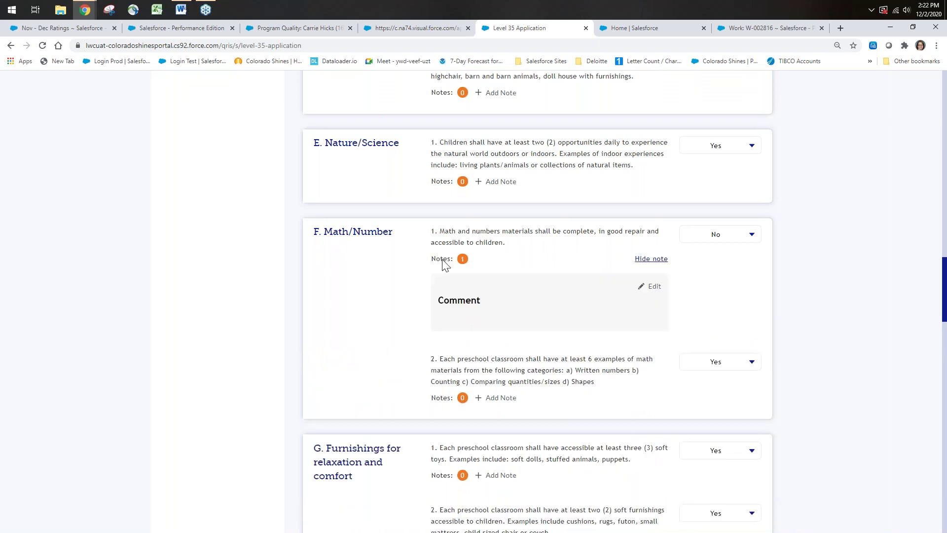
Answer No to the second Math/Number item about six examples of math materials and save the note "Change to blue".
{"action": "scroll", "coordinate": [512, 355], "scroll_direction": "down", "scroll_amount": 2}
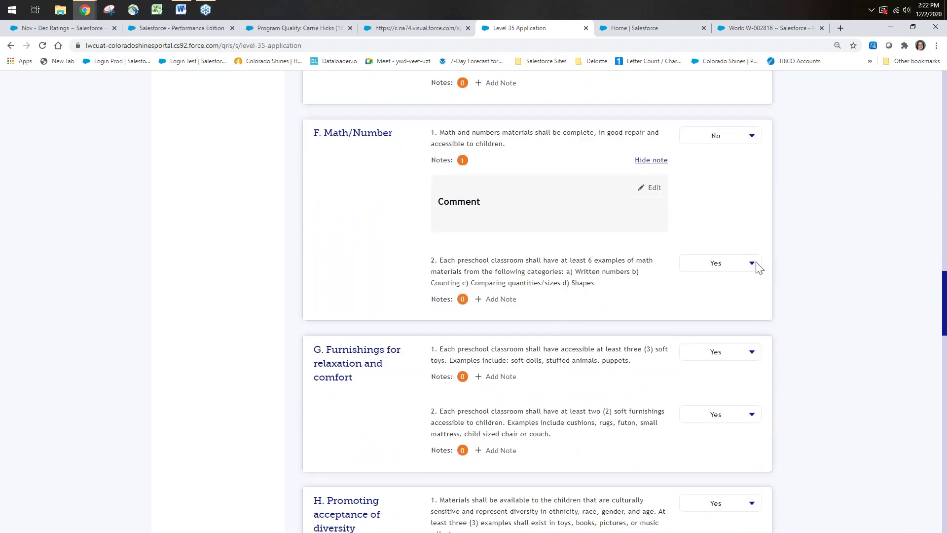
{"action": "left_click", "coordinate": [751, 263]}
{"action": "left_click", "coordinate": [720, 322]}
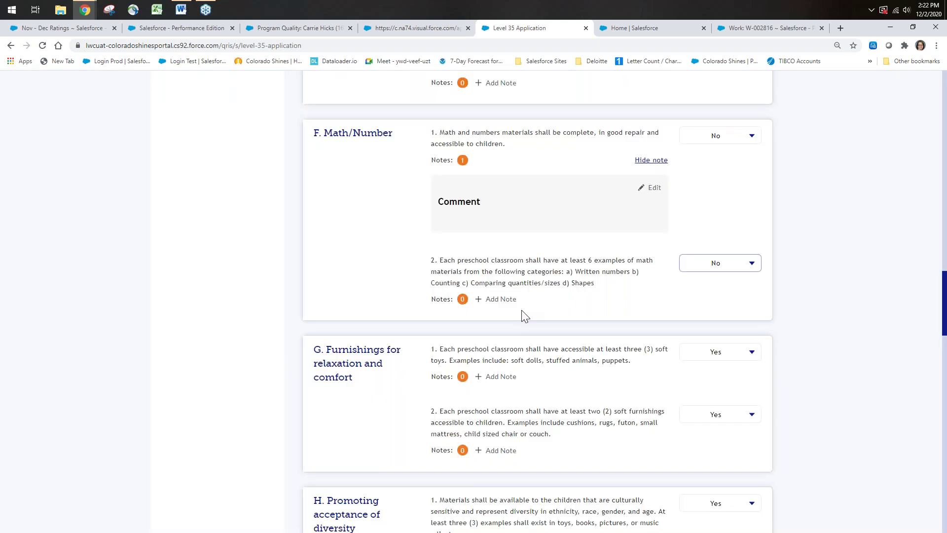
{"action": "left_click", "coordinate": [512, 299]}
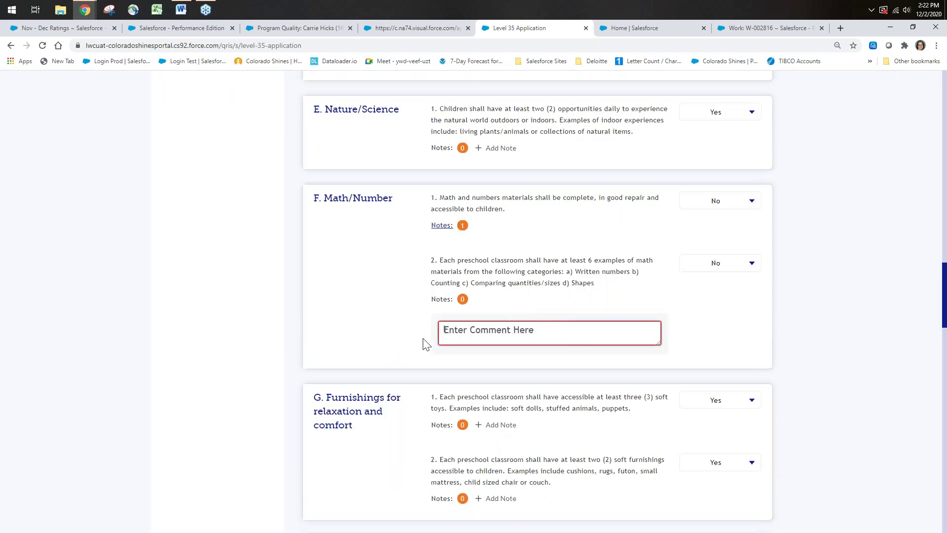
{"action": "type", "text": "change to blue"}
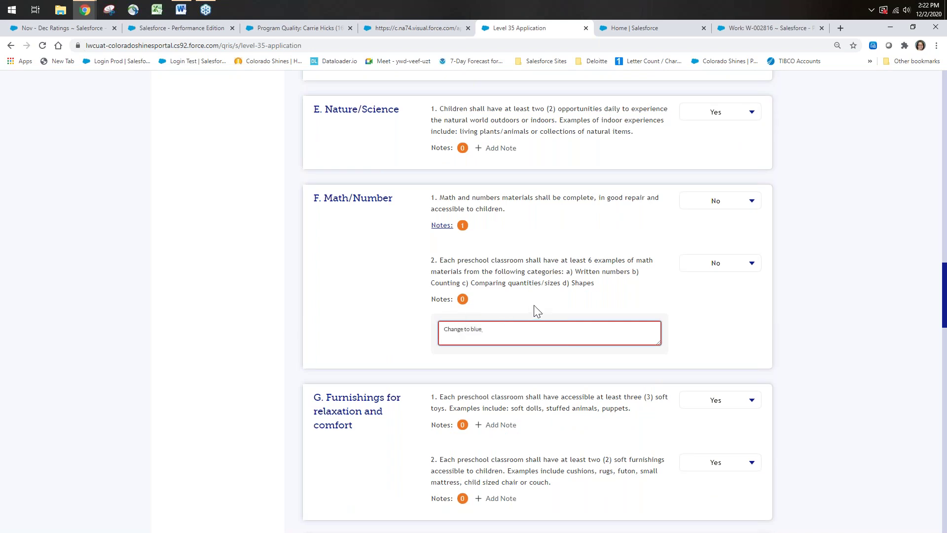
{"action": "key", "text": "Return"}
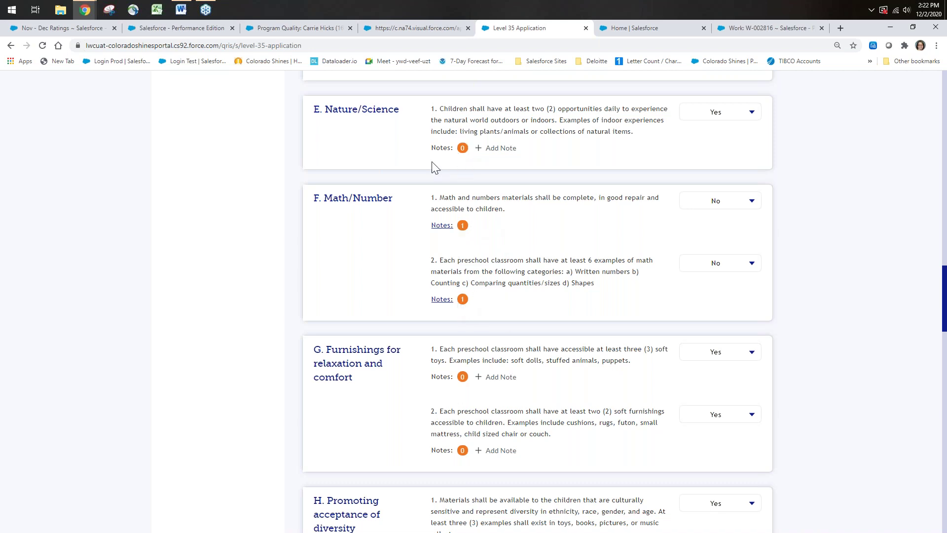
Open the application summary, confirm the information is accurate and up to date, and submit the L3-L5 application, returning to the homepage.
{"action": "scroll", "coordinate": [543, 166], "scroll_direction": "up", "scroll_amount": 7}
{"action": "scroll", "coordinate": [542, 166], "scroll_direction": "up", "scroll_amount": 20}
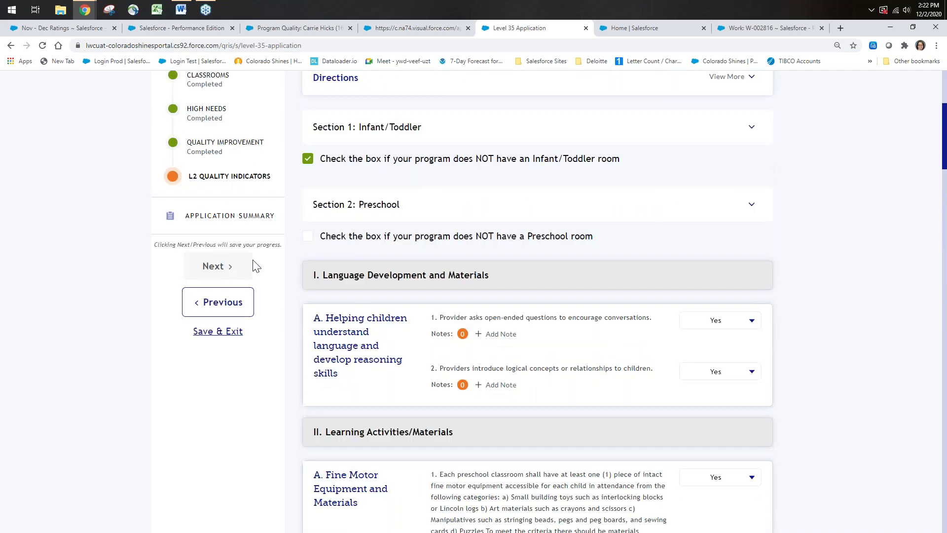
{"action": "scroll", "coordinate": [276, 266], "scroll_direction": "up", "scroll_amount": 3}
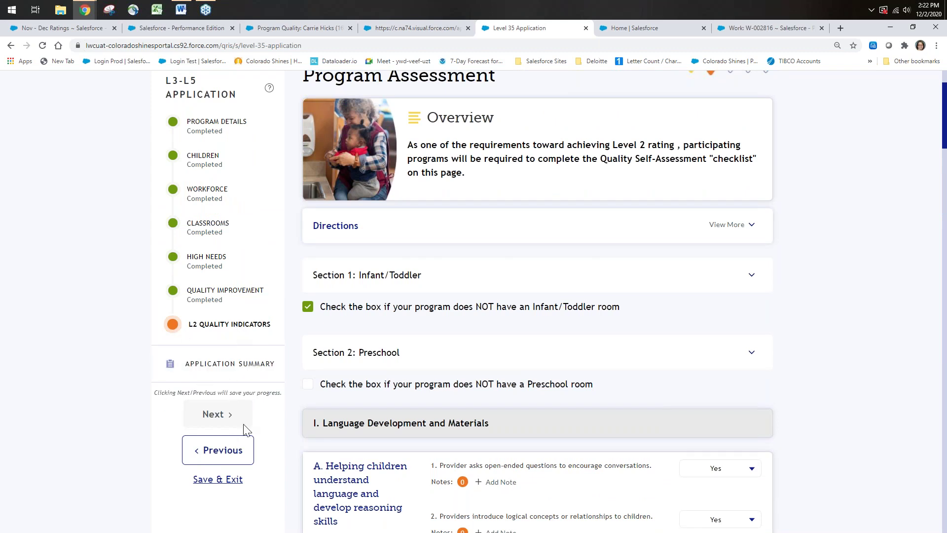
{"action": "left_click", "coordinate": [223, 368]}
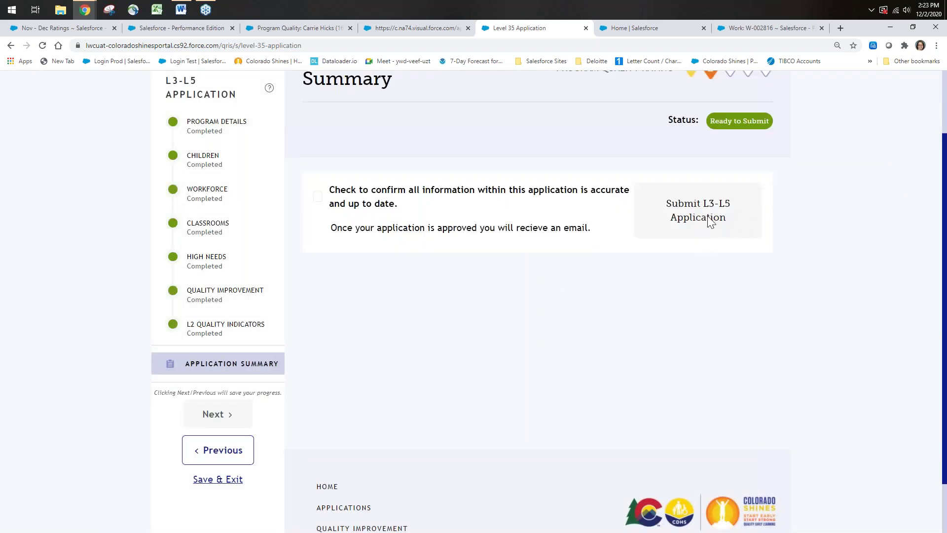
{"action": "left_click", "coordinate": [318, 198]}
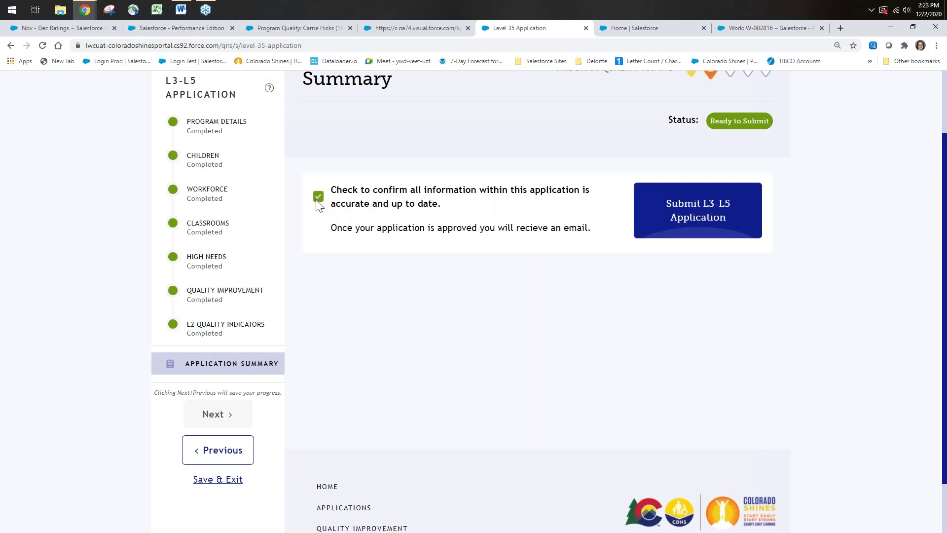
{"action": "left_click", "coordinate": [684, 220]}
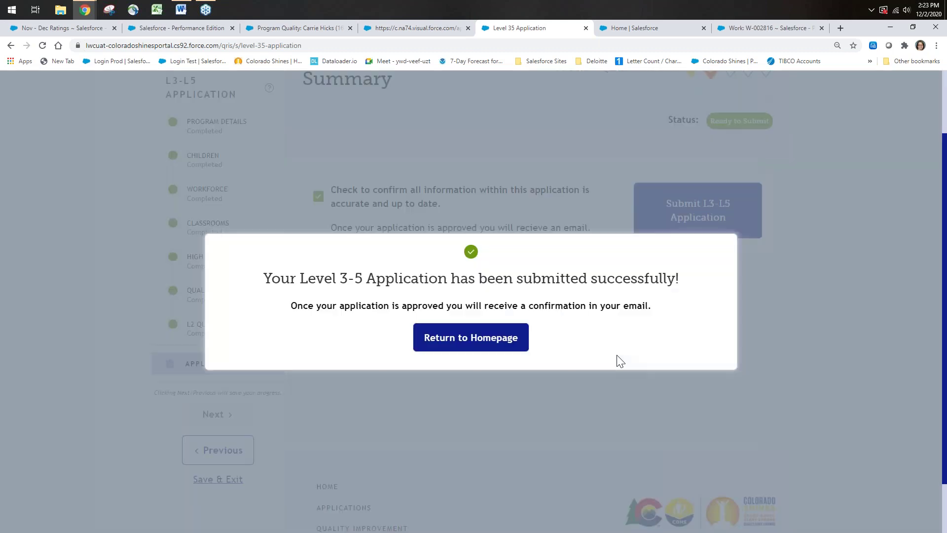
{"action": "left_click", "coordinate": [483, 339]}
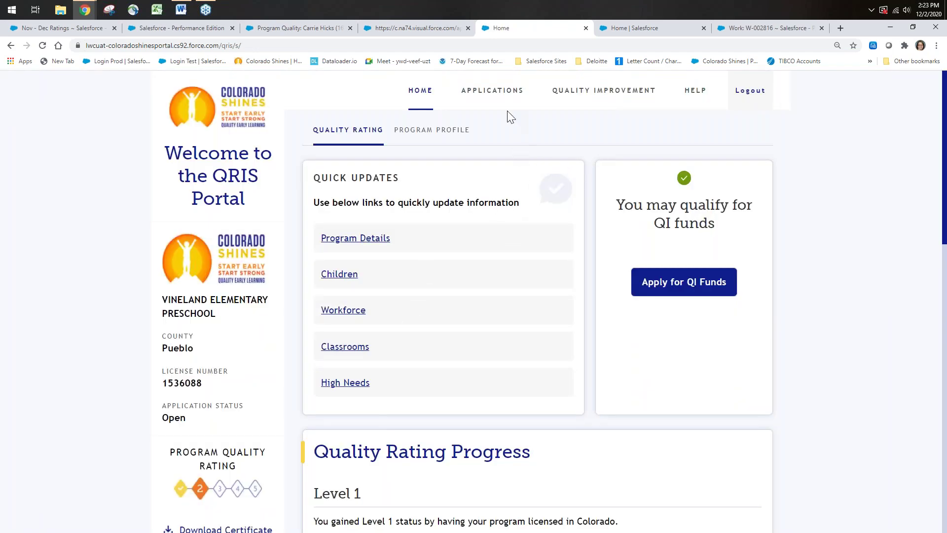
Check the portal's Applications page, then open the Quality Improvement Plan page.
{"action": "left_click", "coordinate": [491, 92]}
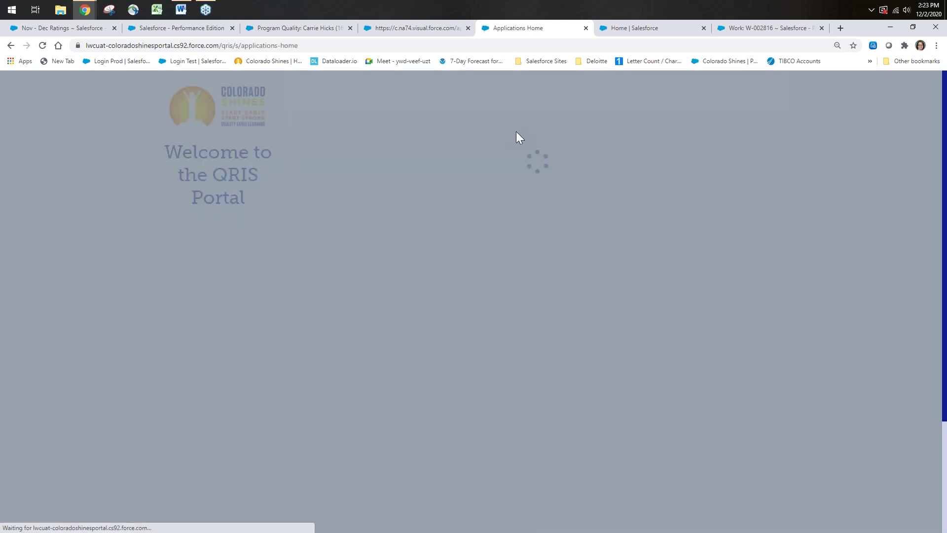
{"action": "mouse_move", "coordinate": [653, 125]}
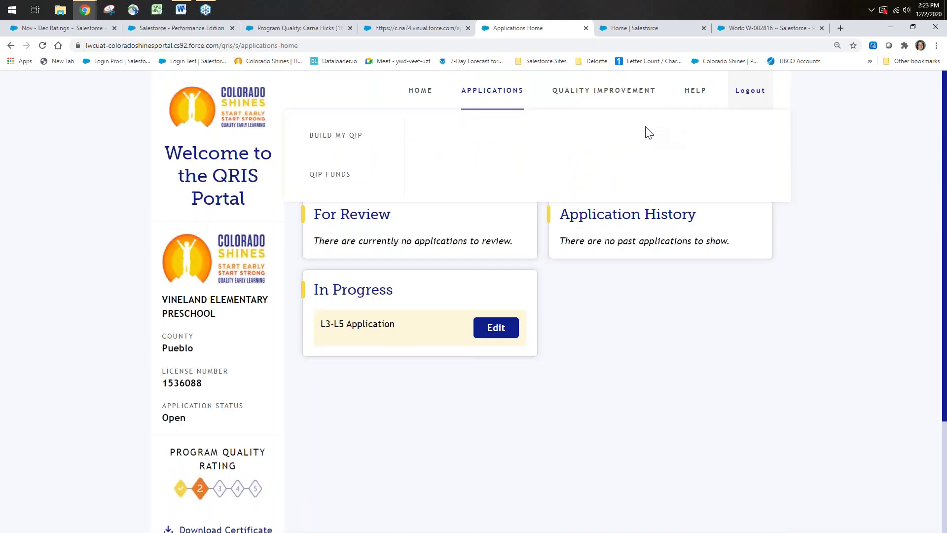
{"action": "left_click", "coordinate": [608, 93]}
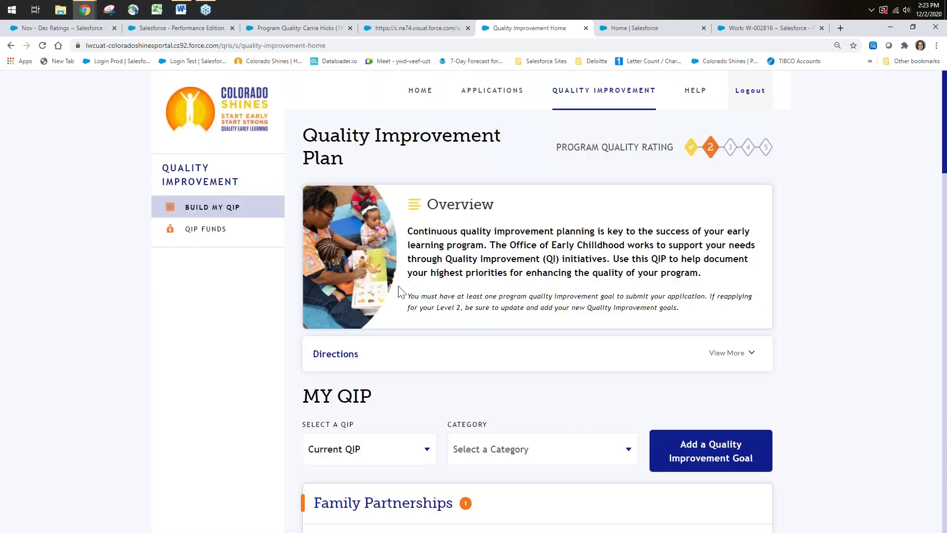
Open the QIP Funds page and review the quality improvement incentives overview, the instructions section and the council connection area.
{"action": "left_click", "coordinate": [213, 232]}
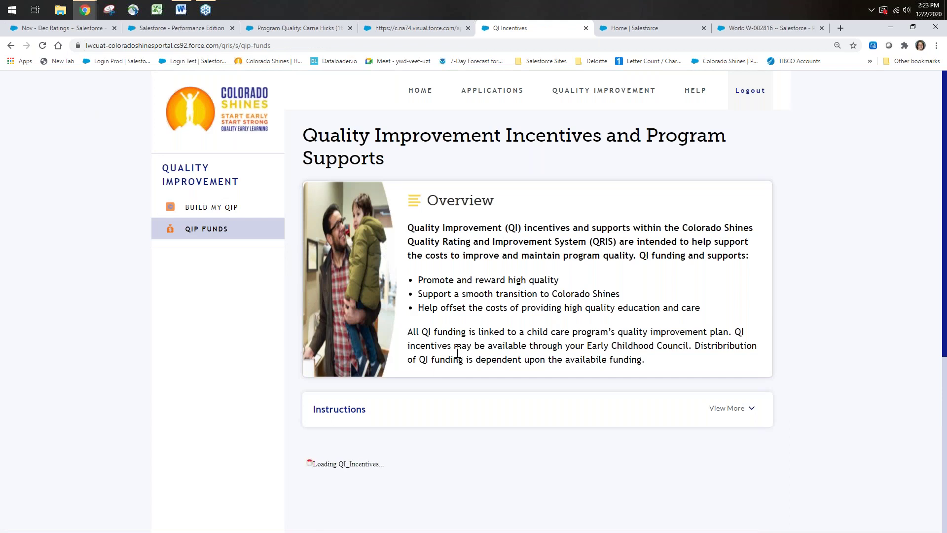
{"action": "scroll", "coordinate": [478, 355], "scroll_direction": "down", "scroll_amount": 2}
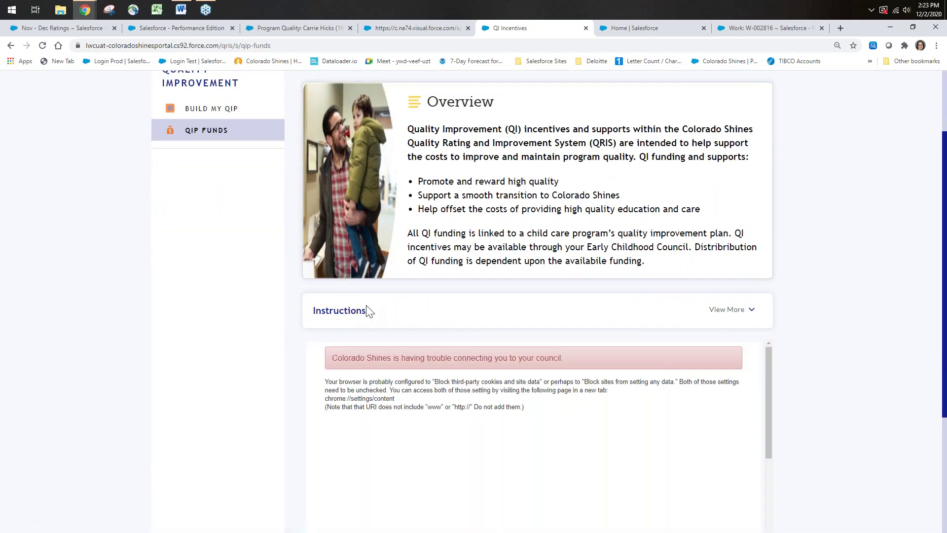
{"action": "scroll", "coordinate": [367, 311], "scroll_direction": "up", "scroll_amount": 1}
{"action": "scroll", "coordinate": [365, 365], "scroll_direction": "down", "scroll_amount": 1}
{"action": "scroll", "coordinate": [368, 327], "scroll_direction": "up", "scroll_amount": 1}
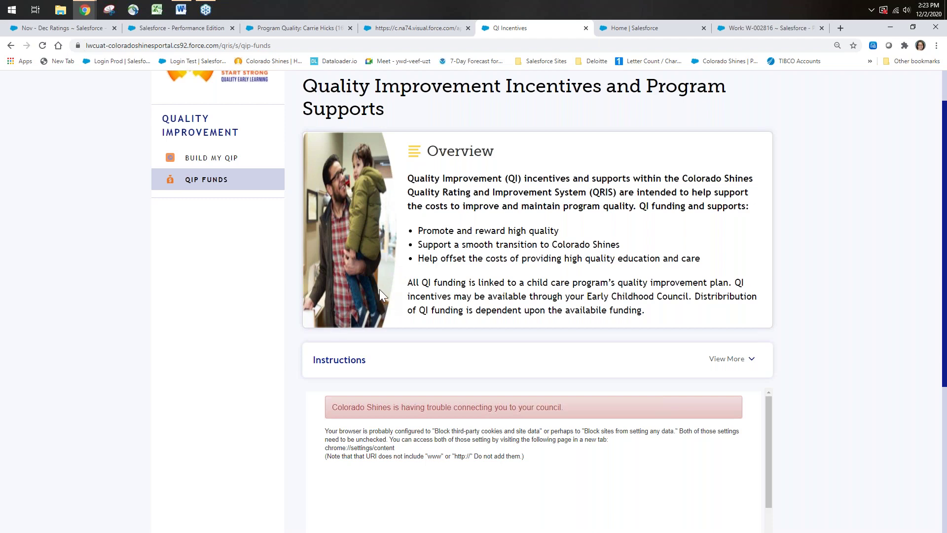
{"action": "scroll", "coordinate": [380, 289], "scroll_direction": "down", "scroll_amount": 4}
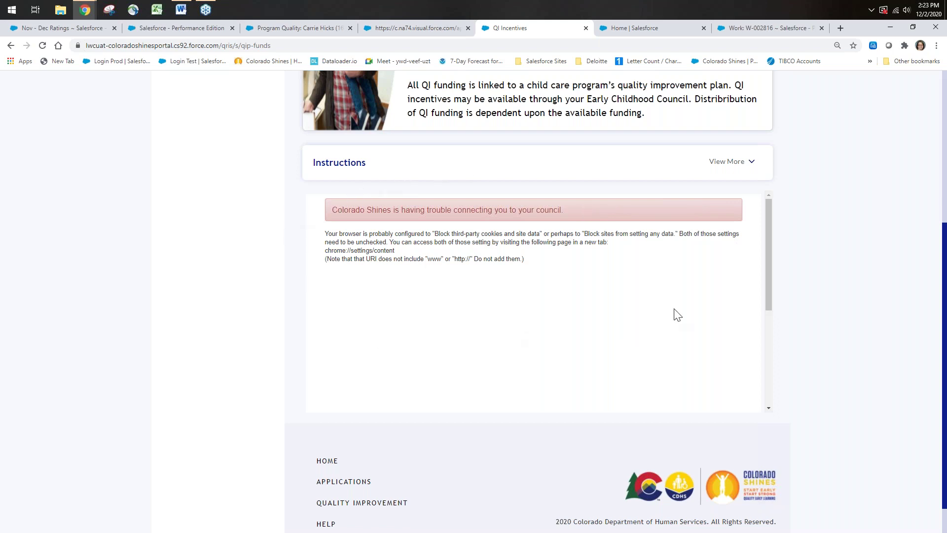
{"action": "scroll", "coordinate": [702, 263], "scroll_direction": "up", "scroll_amount": 1}
{"action": "scroll", "coordinate": [702, 263], "scroll_direction": "up", "scroll_amount": 3}
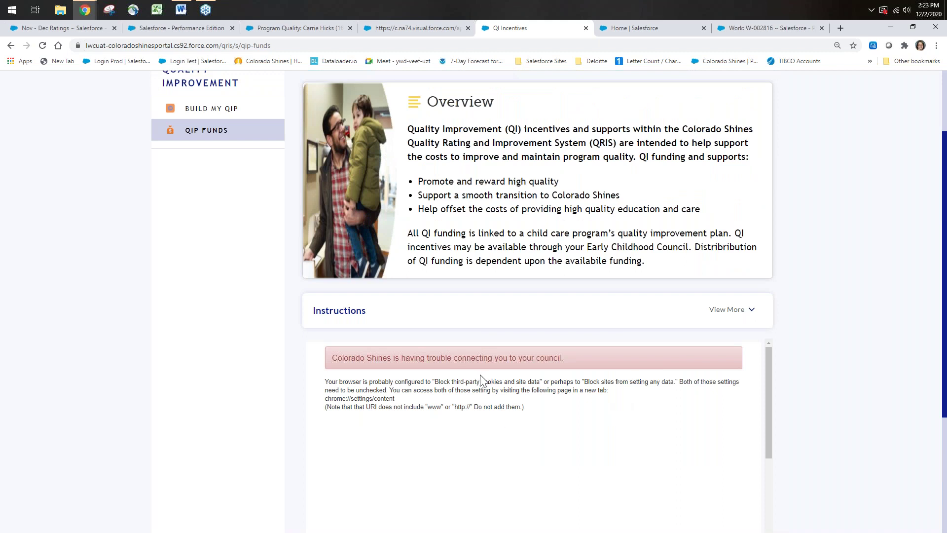
{"action": "scroll", "coordinate": [481, 375], "scroll_direction": "up", "scroll_amount": 2}
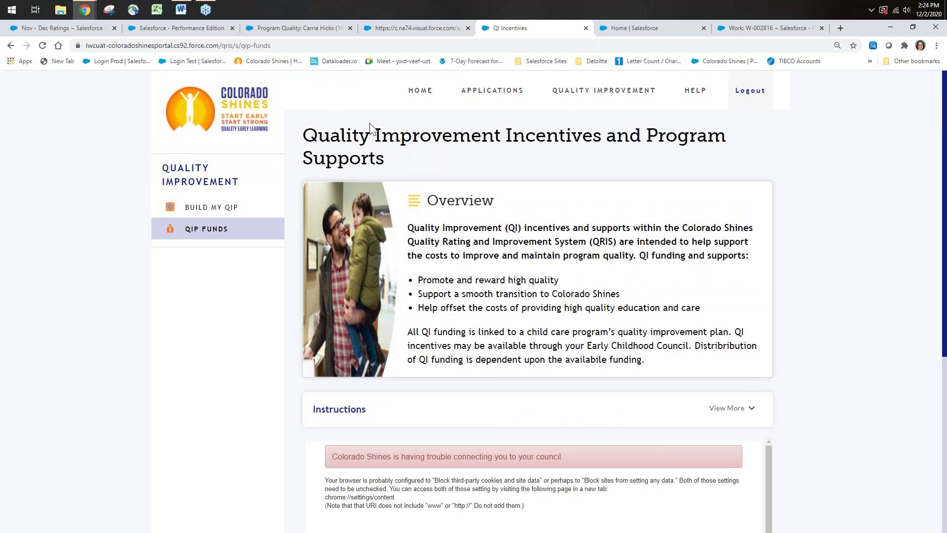
{"action": "scroll", "coordinate": [504, 235], "scroll_direction": "down", "scroll_amount": 4}
{"action": "scroll", "coordinate": [504, 235], "scroll_direction": "down", "scroll_amount": 2}
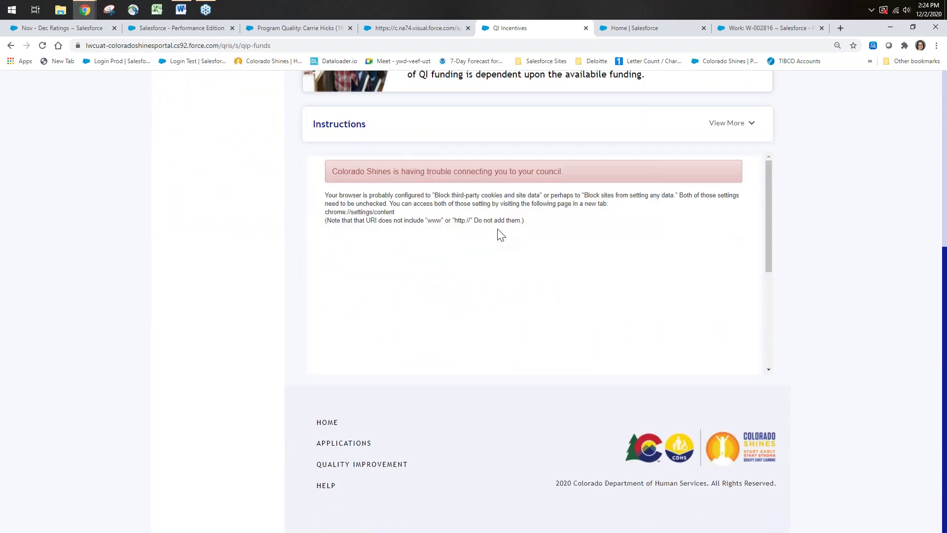
{"action": "scroll", "coordinate": [524, 220], "scroll_direction": "up", "scroll_amount": 6}
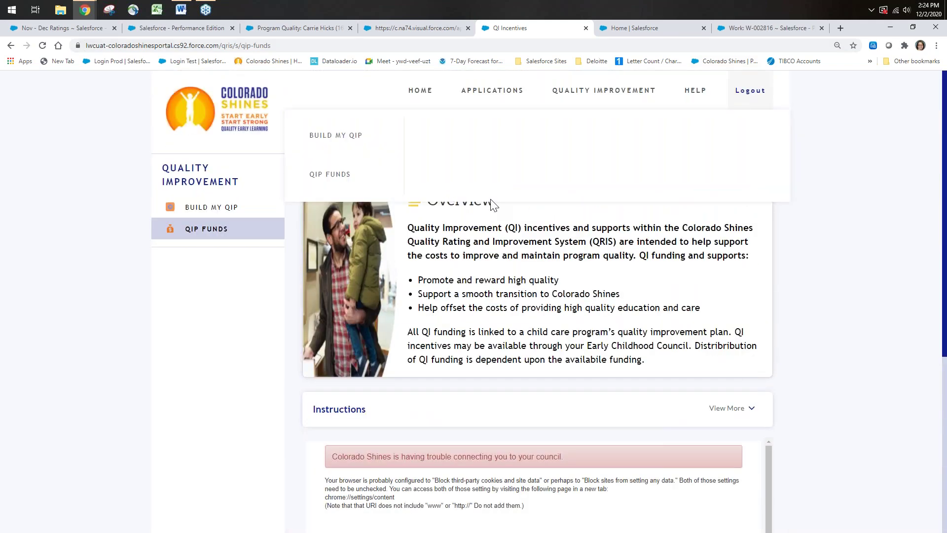
Open the portal's Help page and review the frequently asked questions, council contact details and QRIS and PDIS help desk information.
{"action": "left_click", "coordinate": [696, 93]}
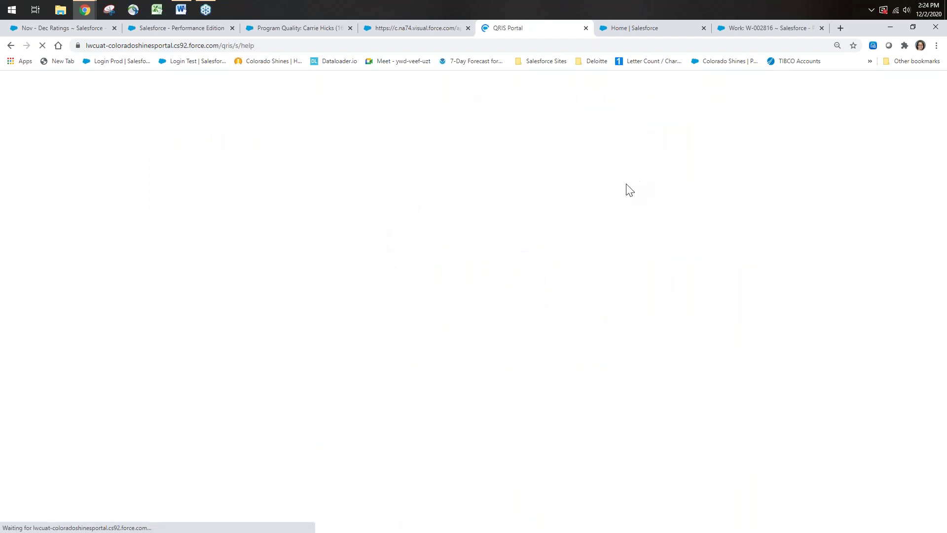
{"action": "scroll", "coordinate": [619, 221], "scroll_direction": "down", "scroll_amount": 3}
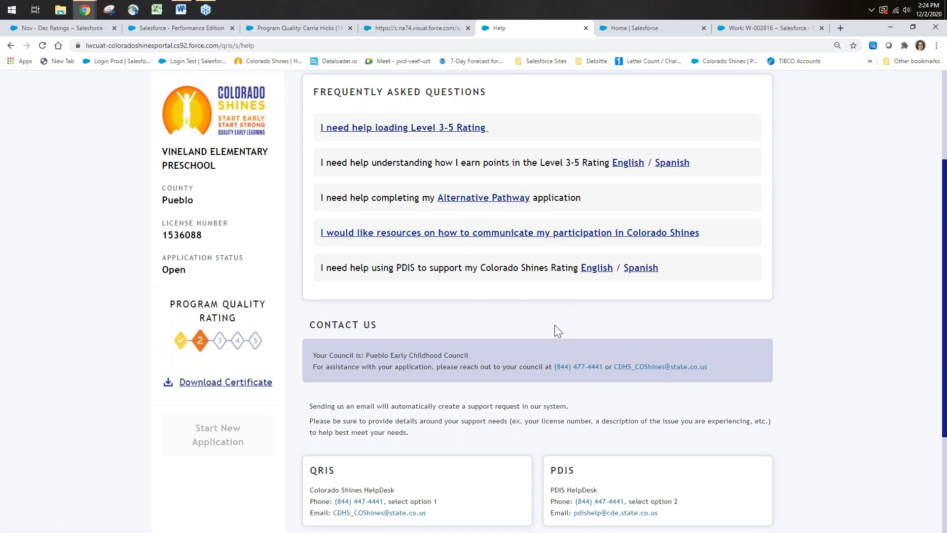
{"action": "scroll", "coordinate": [547, 304], "scroll_direction": "down", "scroll_amount": 3}
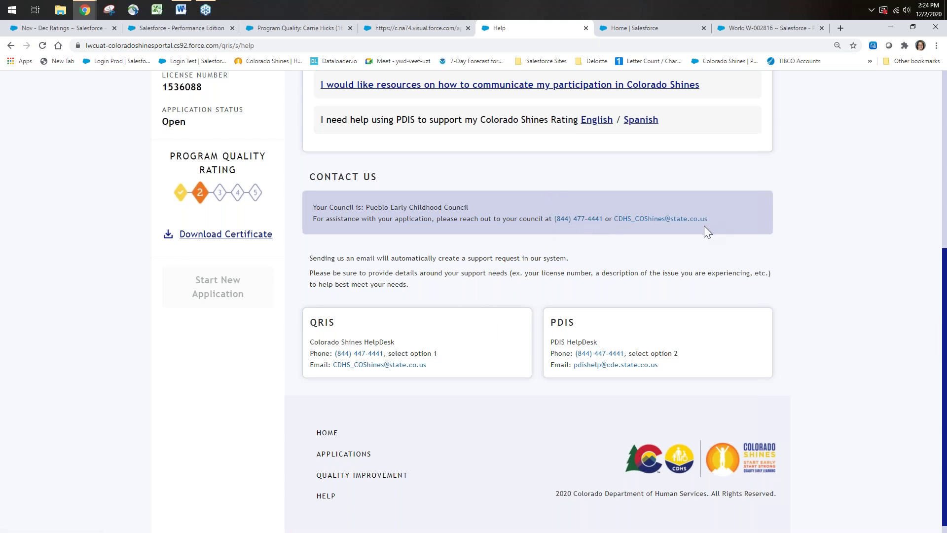
{"action": "scroll", "coordinate": [616, 233], "scroll_direction": "down", "scroll_amount": 1}
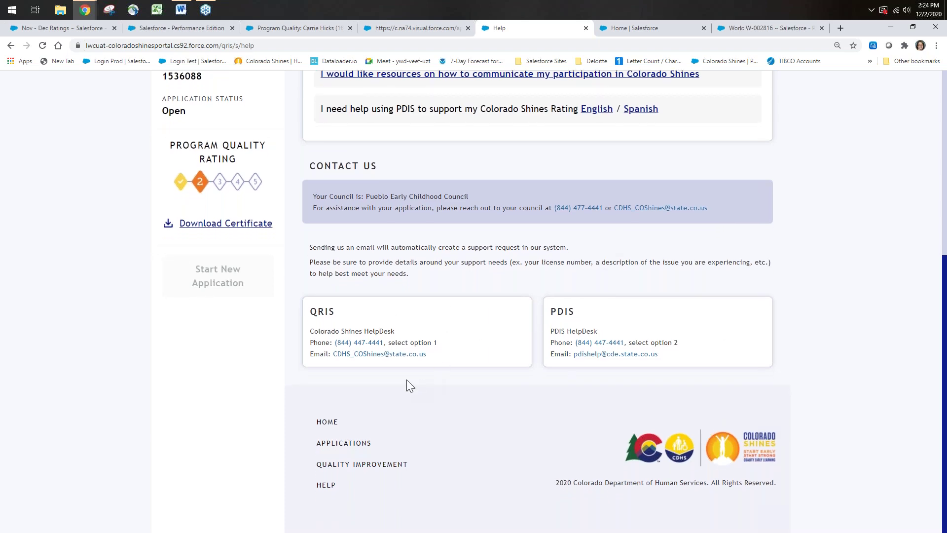
{"action": "scroll", "coordinate": [406, 380], "scroll_direction": "up", "scroll_amount": 5}
{"action": "scroll", "coordinate": [415, 321], "scroll_direction": "up", "scroll_amount": 1}
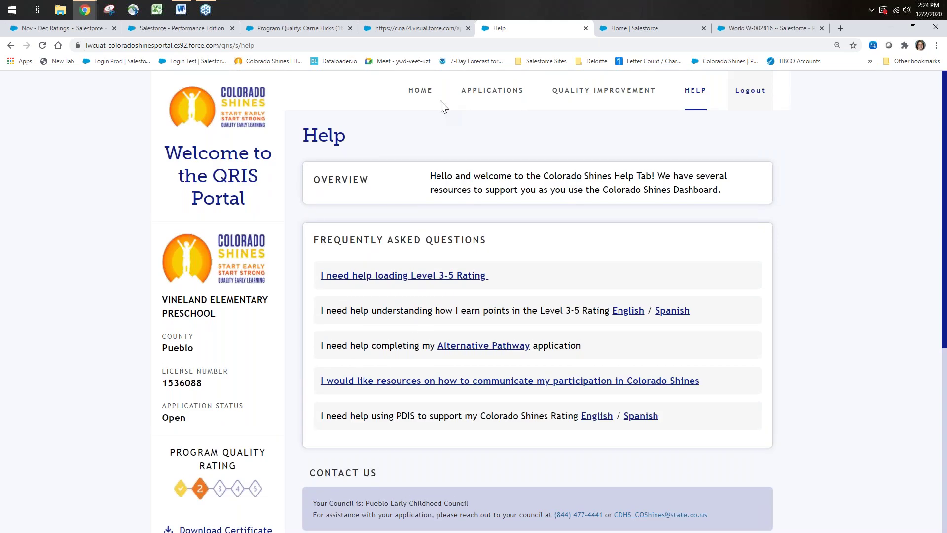
Check the Applications page for the L3-L5 application, return to the homepage and log out of the portal.
{"action": "left_click", "coordinate": [488, 92]}
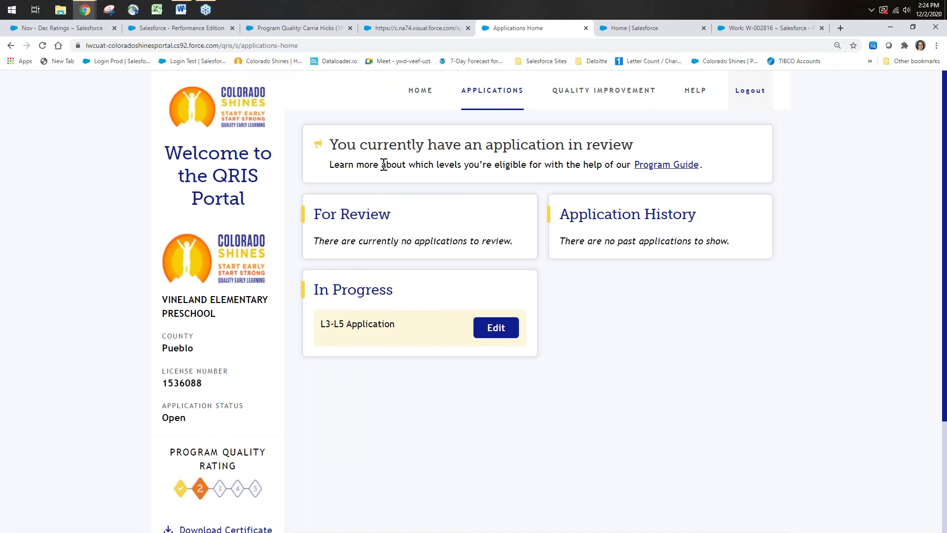
{"action": "left_click", "coordinate": [421, 91]}
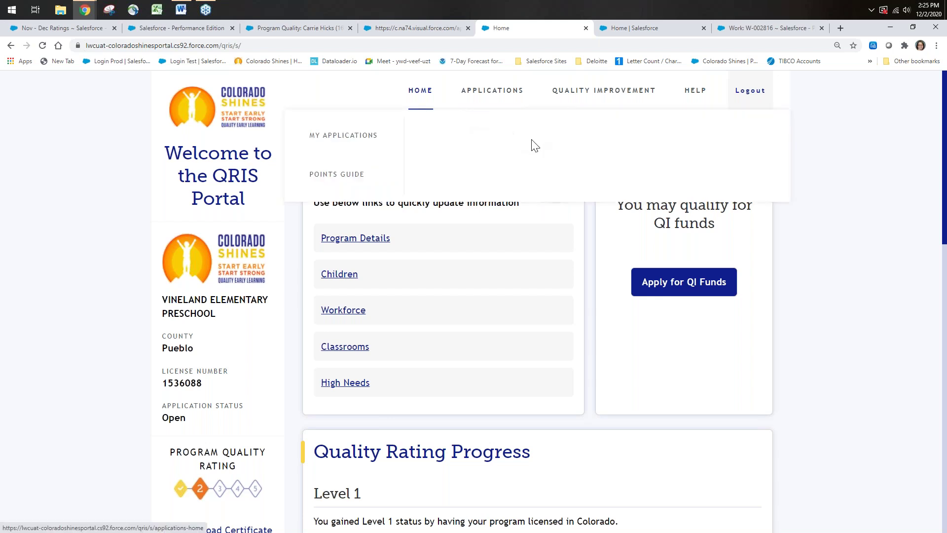
{"action": "left_click", "coordinate": [751, 94]}
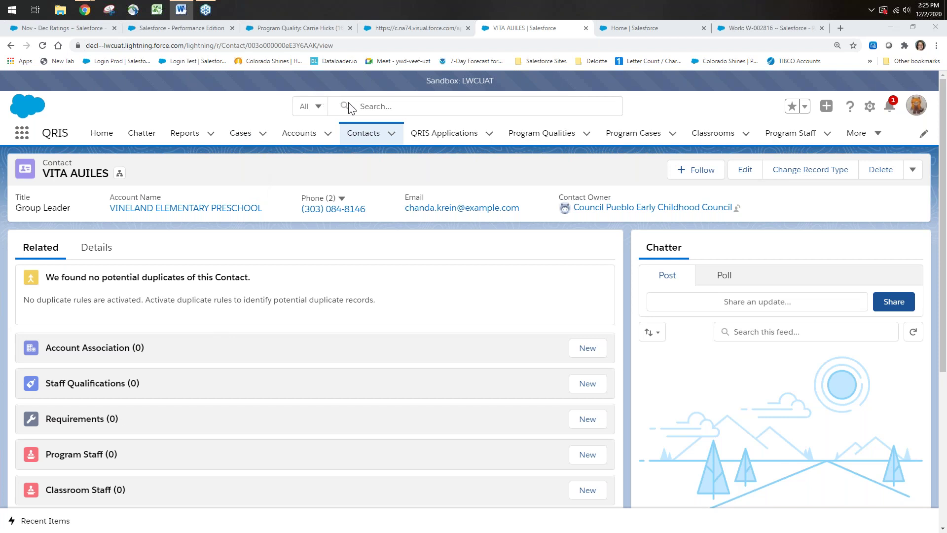
{"action": "left_click", "coordinate": [366, 106]}
{"action": "type", "text": "503458"}
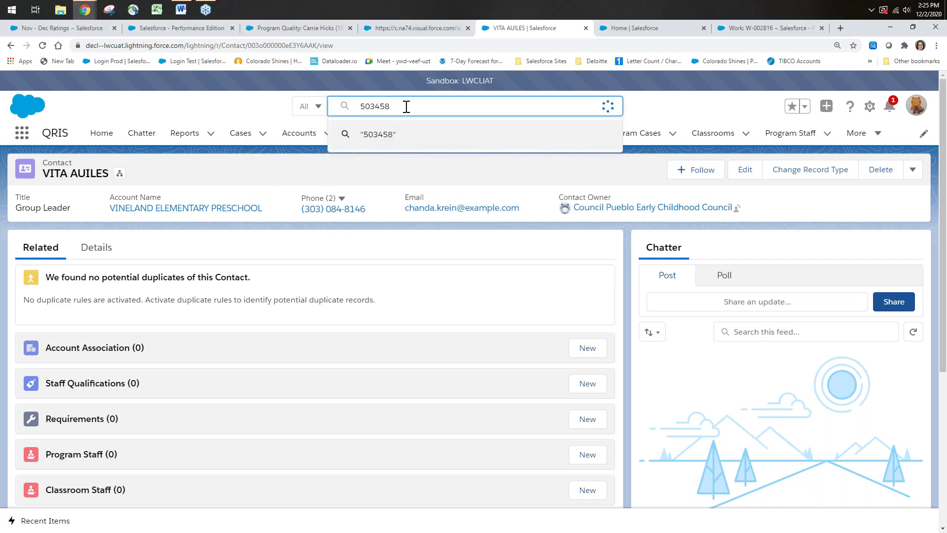
{"action": "key", "text": "Return"}
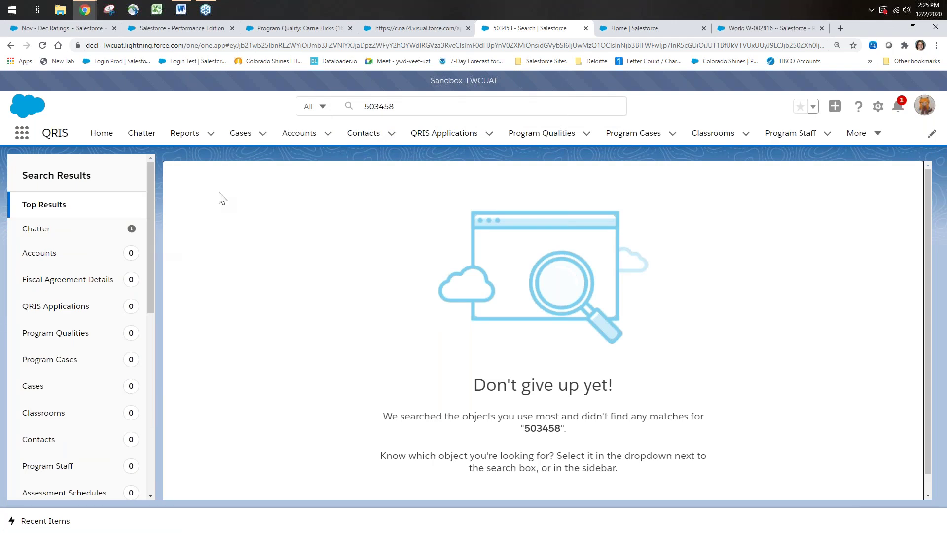
{"action": "left_click", "coordinate": [364, 134]}
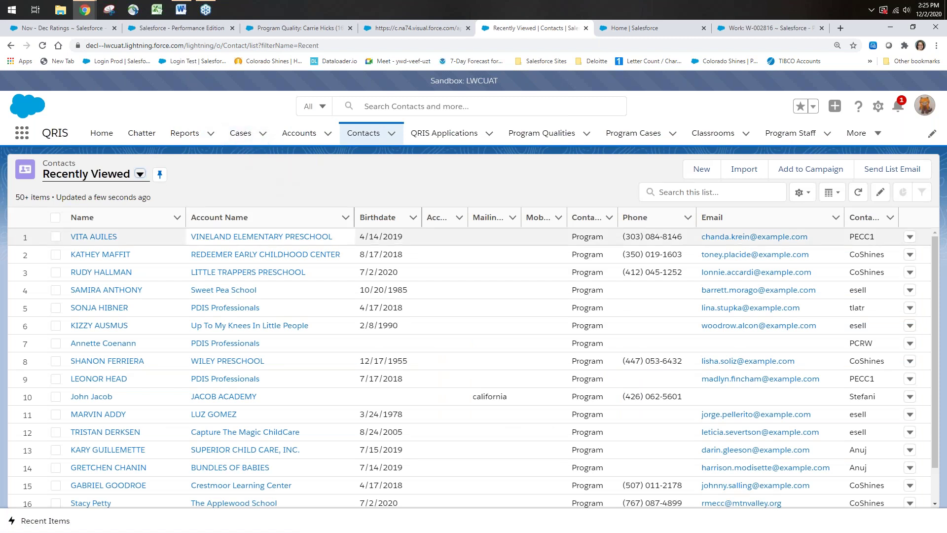
{"action": "left_click", "coordinate": [297, 137]}
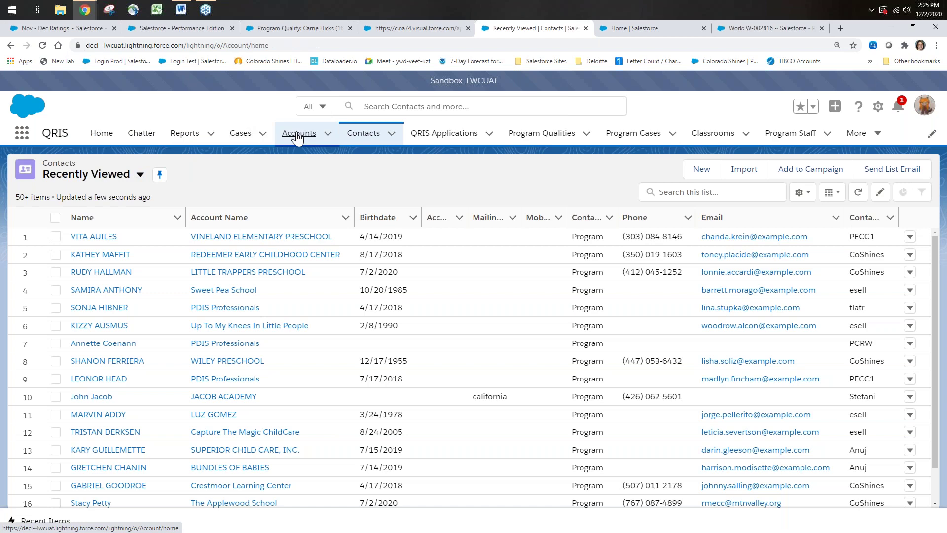
{"action": "left_click", "coordinate": [407, 110]}
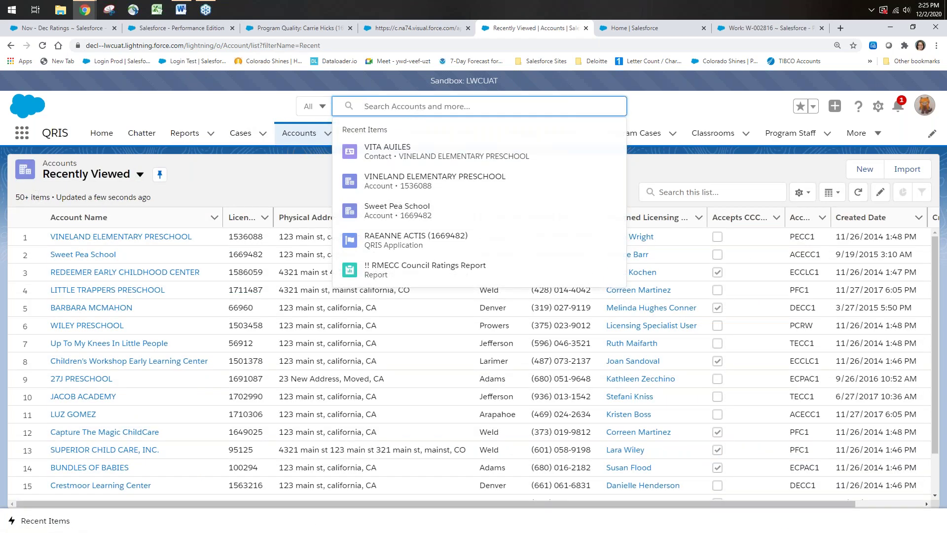
Search all Salesforce records for Wiley Preschool's license number and open the WILEY PRESCHOOL account.
{"action": "left_click", "coordinate": [181, 10]}
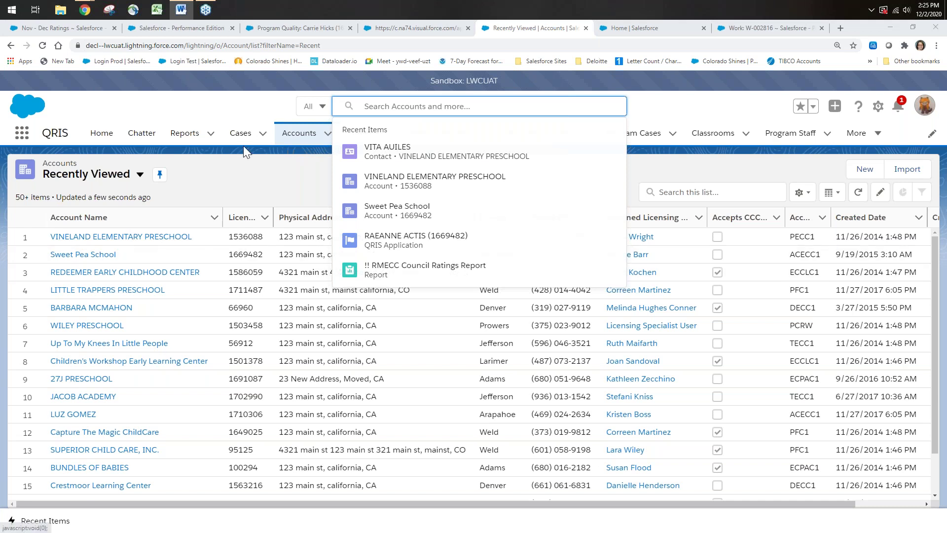
{"action": "left_click", "coordinate": [375, 106]}
{"action": "type", "text": "1503458"}
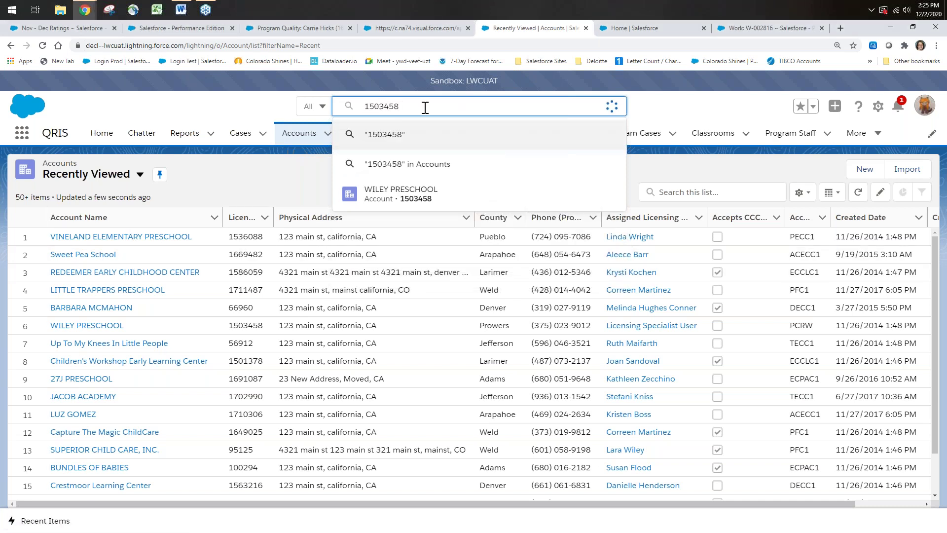
{"action": "key", "text": "Return"}
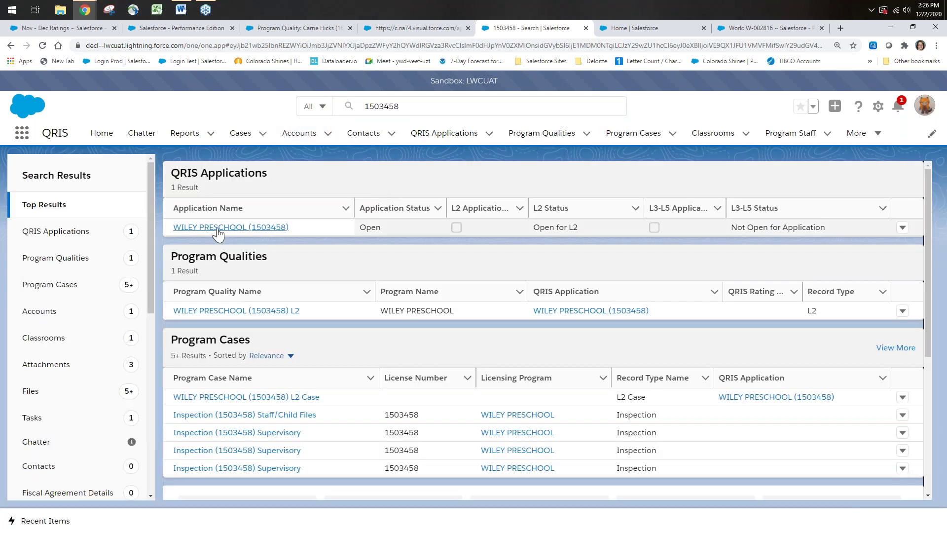
{"action": "scroll", "coordinate": [219, 280], "scroll_direction": "down", "scroll_amount": 1}
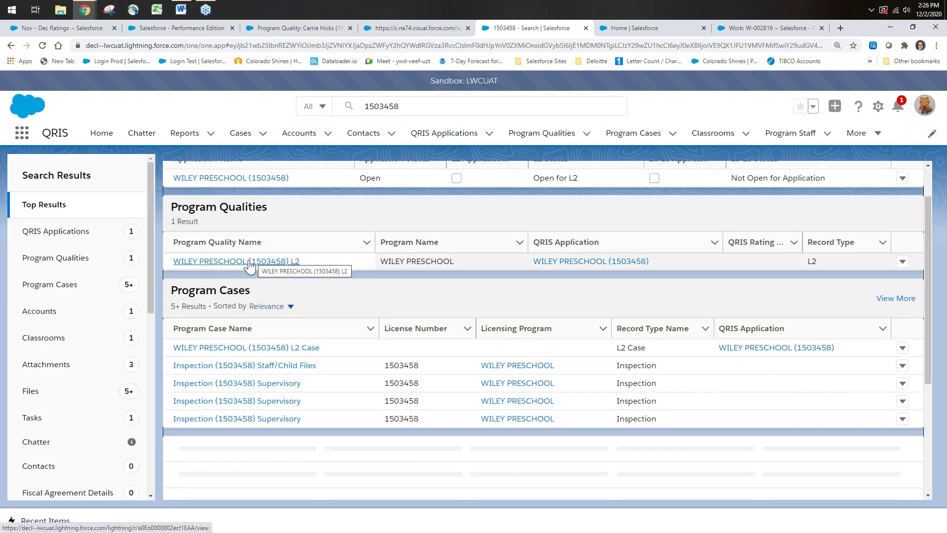
{"action": "scroll", "coordinate": [246, 270], "scroll_direction": "up", "scroll_amount": 1}
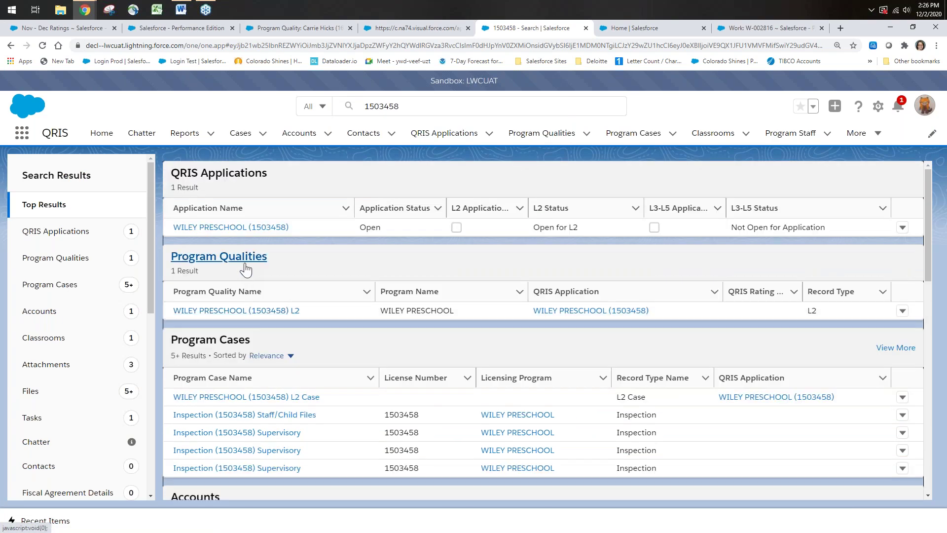
{"action": "scroll", "coordinate": [244, 270], "scroll_direction": "down", "scroll_amount": 5}
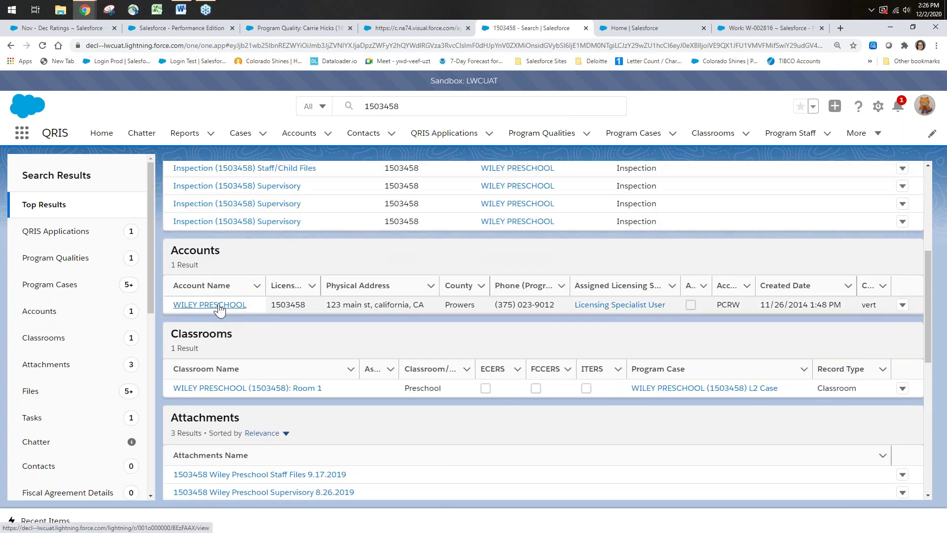
{"action": "left_click", "coordinate": [220, 306]}
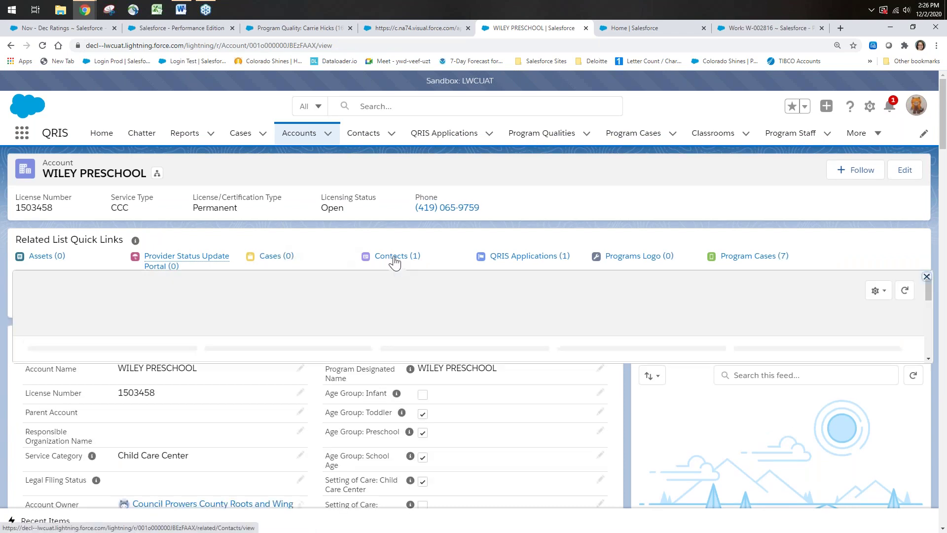
Open the account's director contact and log in to the QRIS Portal as that community user.
{"action": "left_click", "coordinate": [394, 263]}
{"action": "left_click", "coordinate": [116, 240]}
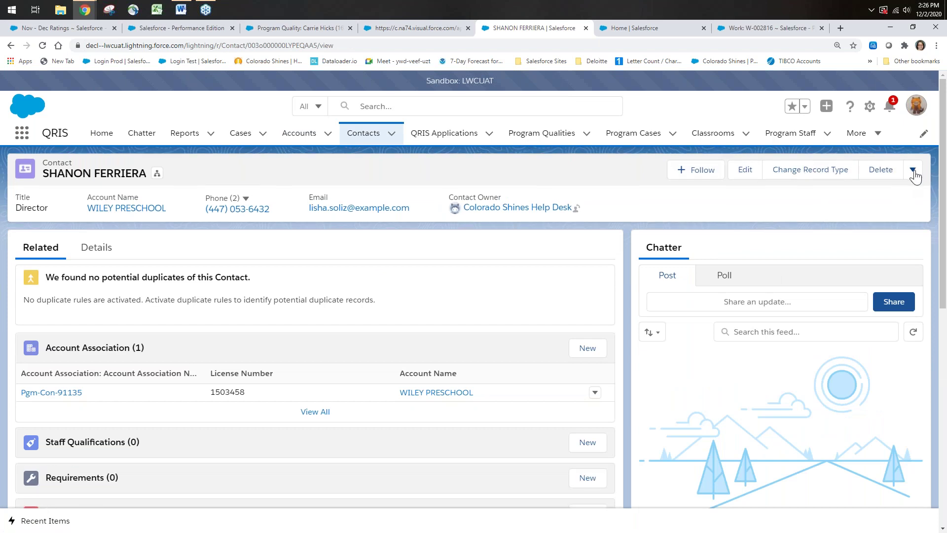
{"action": "left_click", "coordinate": [913, 170]}
{"action": "left_click", "coordinate": [850, 277]}
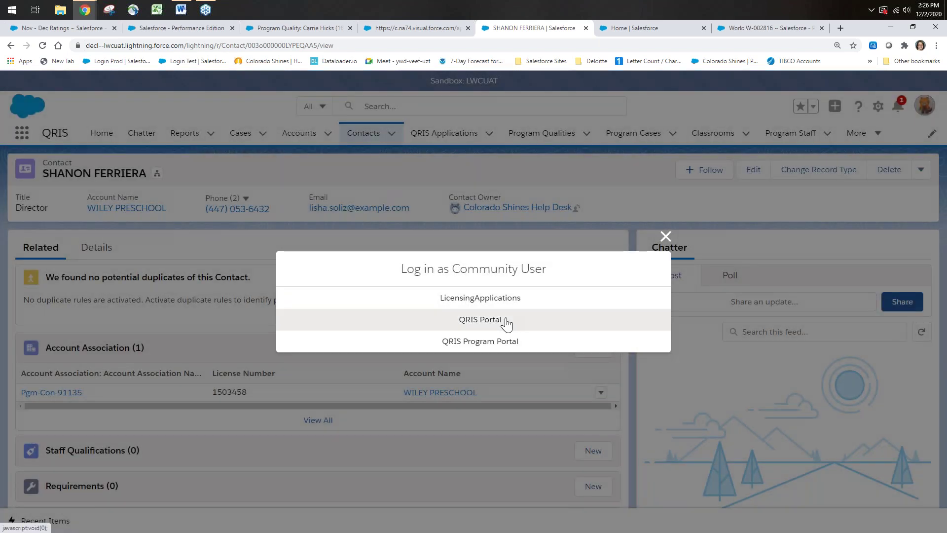
{"action": "left_click", "coordinate": [480, 319]}
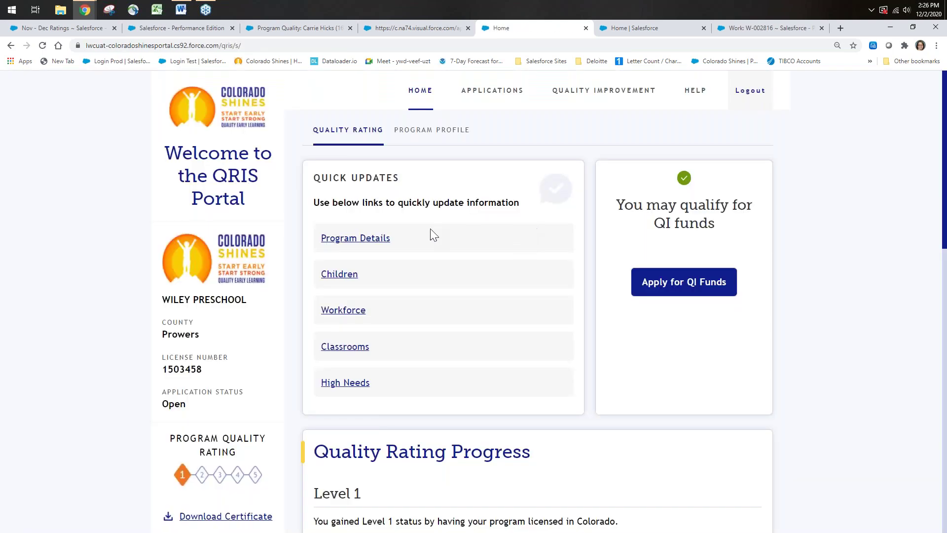
Review Wiley Preschool's portal homepage, examining the quick updates and Quality Rating Progress from Level 1 through Alternative Pathway.
{"action": "scroll", "coordinate": [464, 223], "scroll_direction": "down", "scroll_amount": 2}
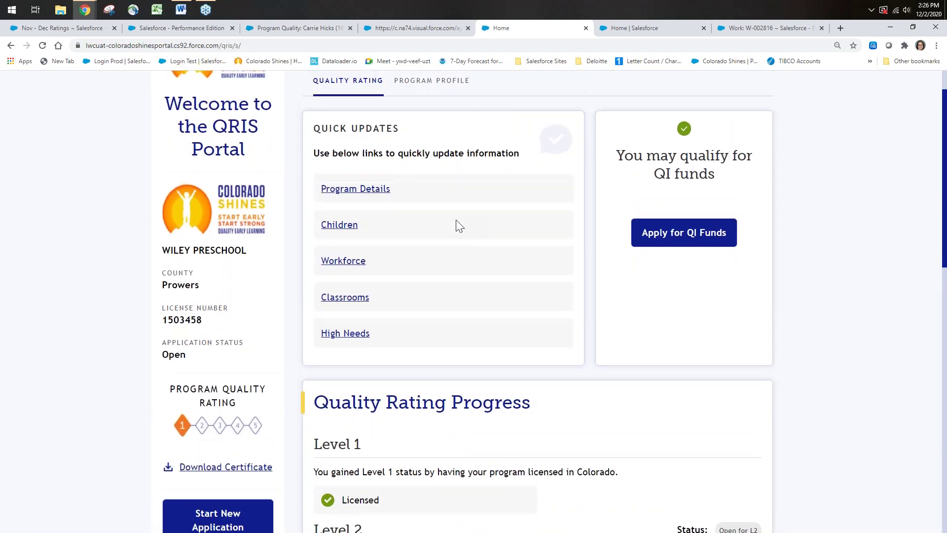
{"action": "scroll", "coordinate": [461, 225], "scroll_direction": "up", "scroll_amount": 2}
{"action": "scroll", "coordinate": [416, 228], "scroll_direction": "down", "scroll_amount": 7}
{"action": "scroll", "coordinate": [323, 262], "scroll_direction": "up", "scroll_amount": 4}
{"action": "scroll", "coordinate": [326, 209], "scroll_direction": "up", "scroll_amount": 2}
{"action": "mouse_move", "coordinate": [455, 125]}
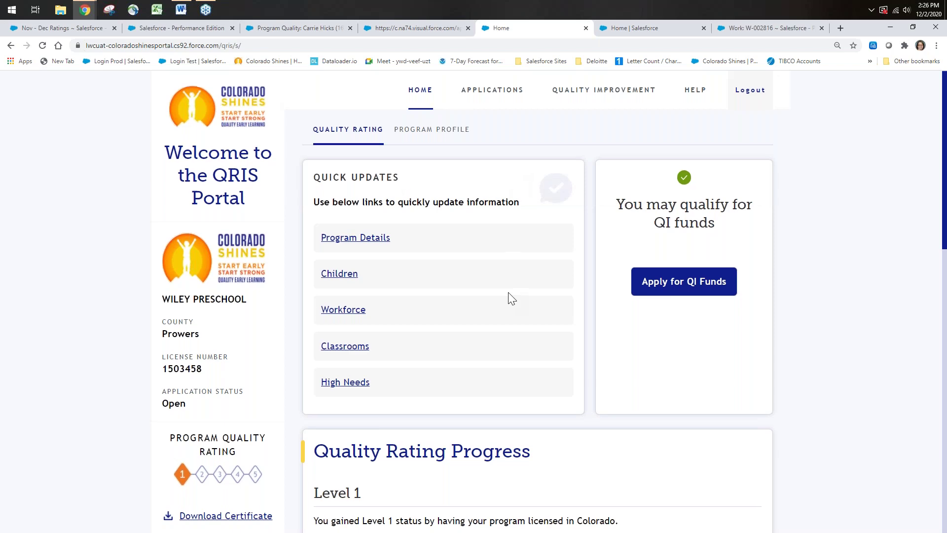
{"action": "scroll", "coordinate": [507, 238], "scroll_direction": "down", "scroll_amount": 5}
{"action": "scroll", "coordinate": [510, 298], "scroll_direction": "down", "scroll_amount": 10}
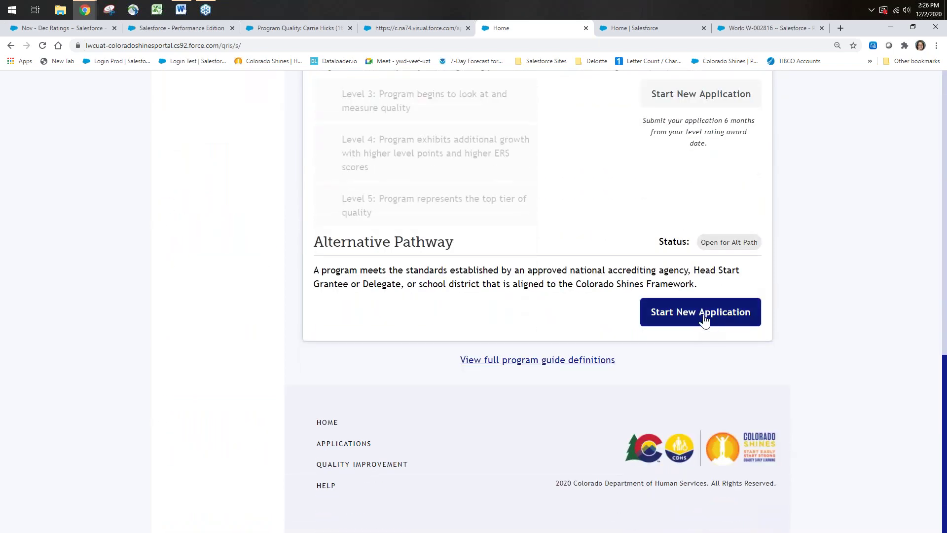
{"action": "scroll", "coordinate": [494, 173], "scroll_direction": "up", "scroll_amount": 7}
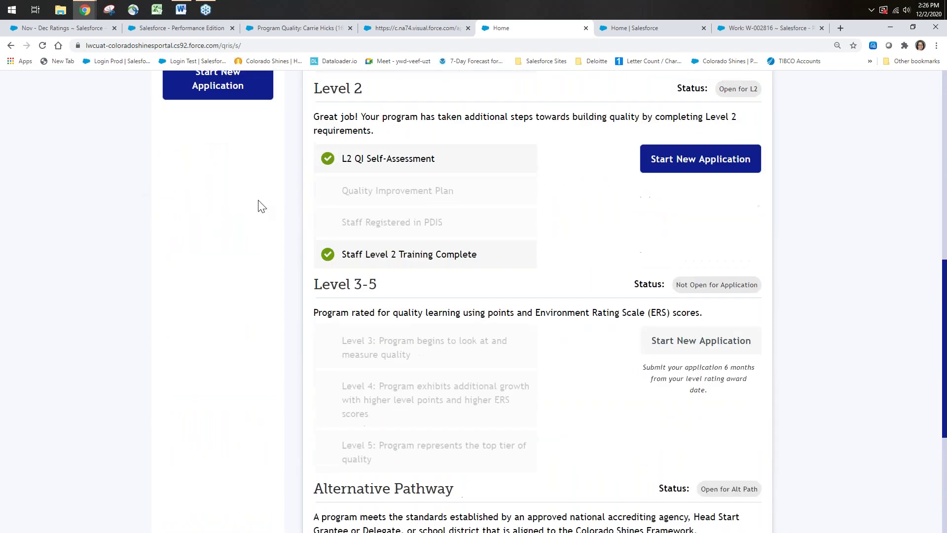
Start a new Alternative Pathway application for the program and dismiss the application assistance notice.
{"action": "scroll", "coordinate": [253, 194], "scroll_direction": "up", "scroll_amount": 1}
{"action": "scroll", "coordinate": [391, 302], "scroll_direction": "down", "scroll_amount": 7}
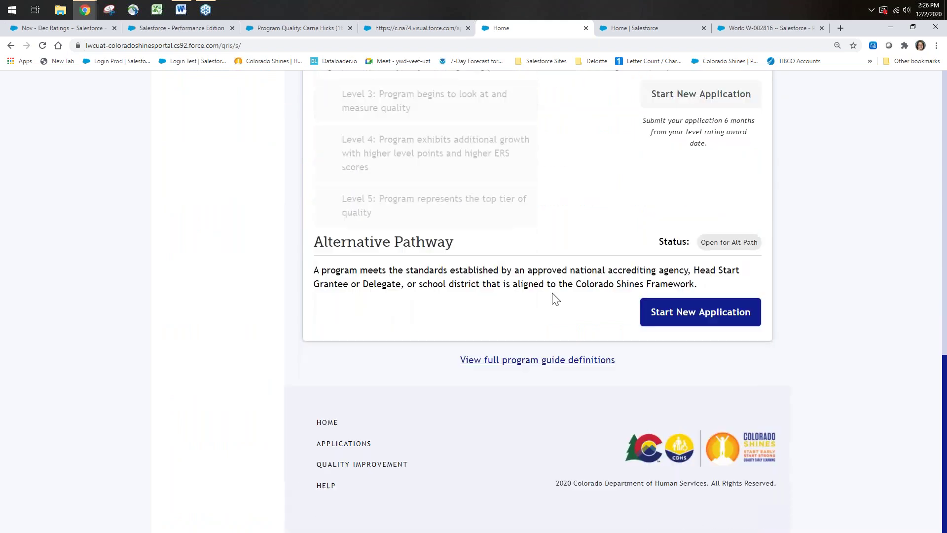
{"action": "left_click", "coordinate": [669, 318]}
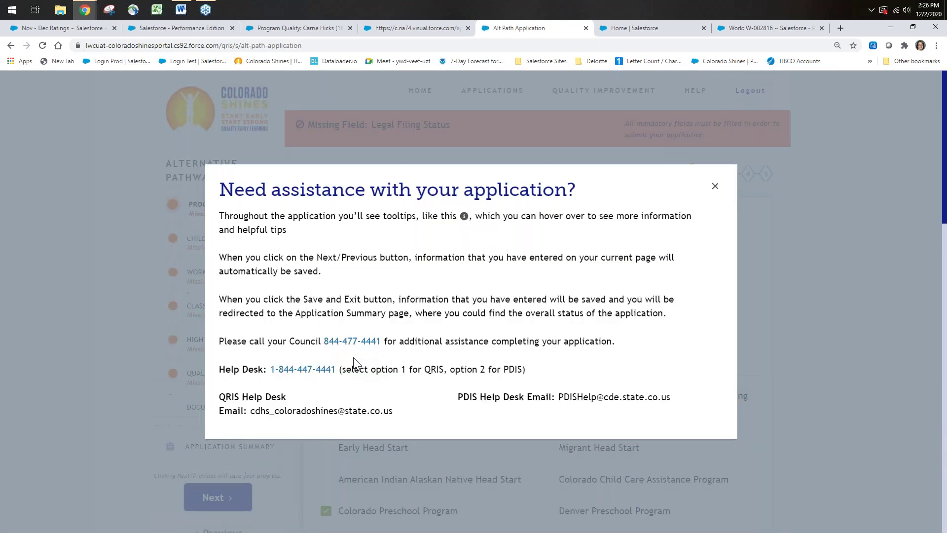
{"action": "left_click", "coordinate": [716, 188]}
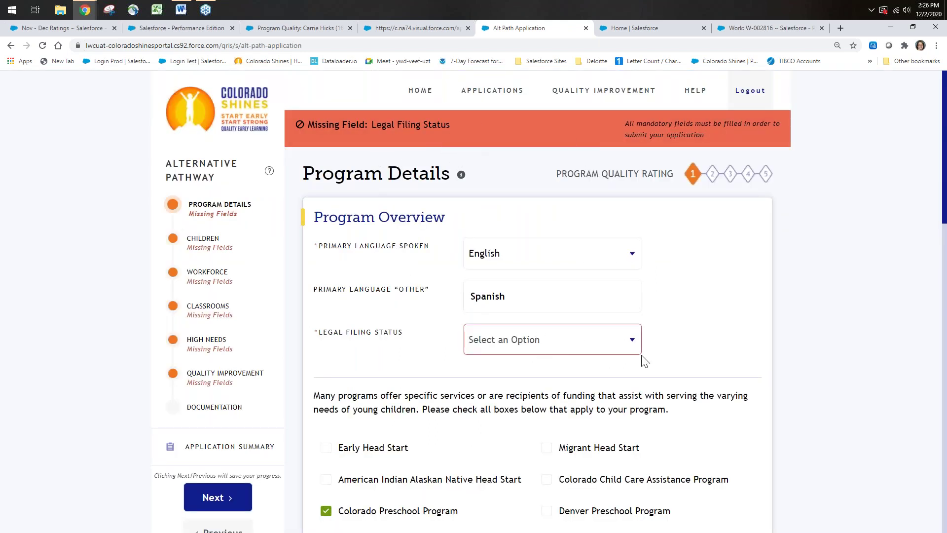
Set the program's legal filing status to Non-profit, check the remaining program details and schedule, and continue to the Children section.
{"action": "left_click", "coordinate": [630, 340]}
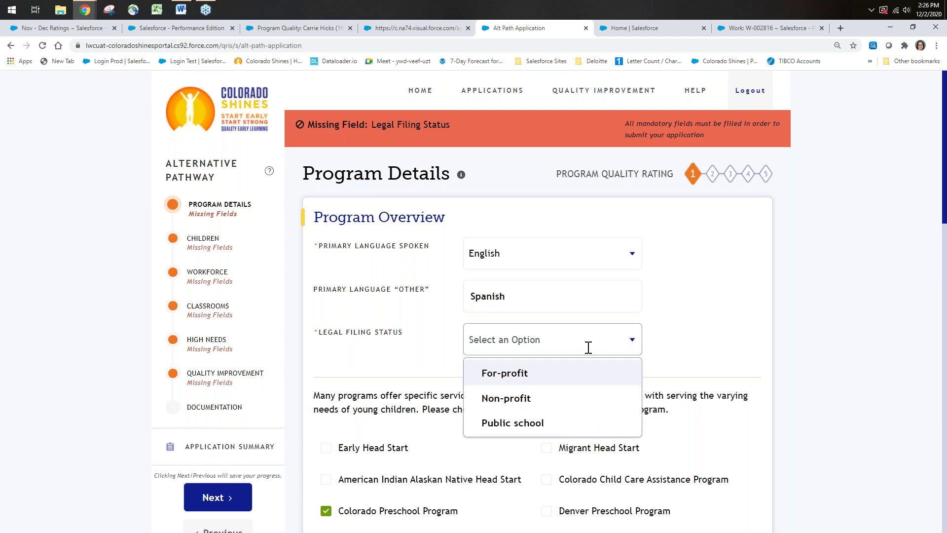
{"action": "left_click", "coordinate": [494, 399]}
{"action": "scroll", "coordinate": [509, 380], "scroll_direction": "down", "scroll_amount": 6}
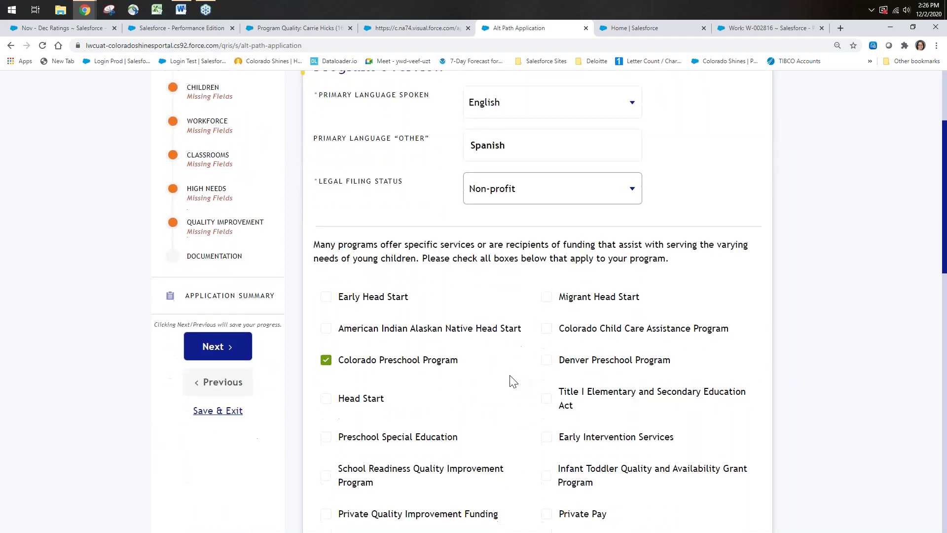
{"action": "scroll", "coordinate": [512, 367], "scroll_direction": "down", "scroll_amount": 7}
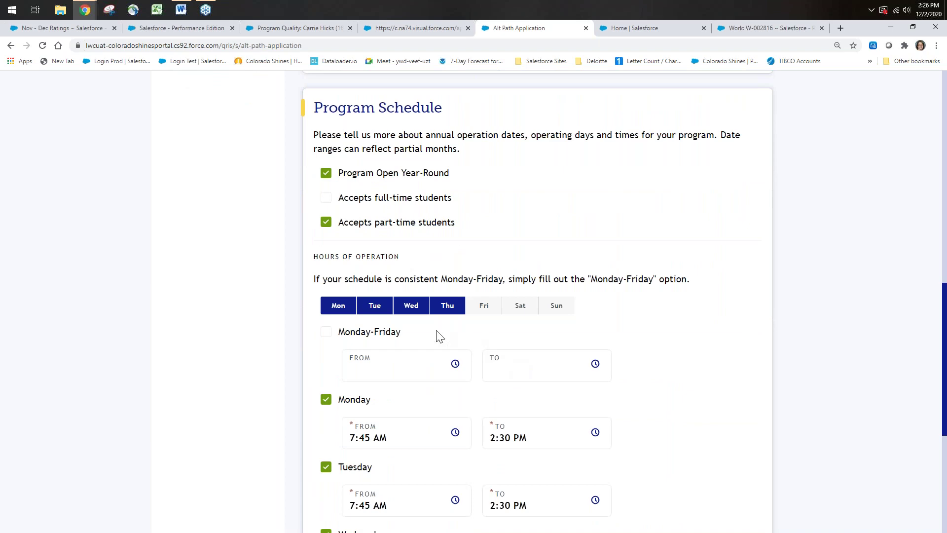
{"action": "scroll", "coordinate": [503, 268], "scroll_direction": "down", "scroll_amount": 4}
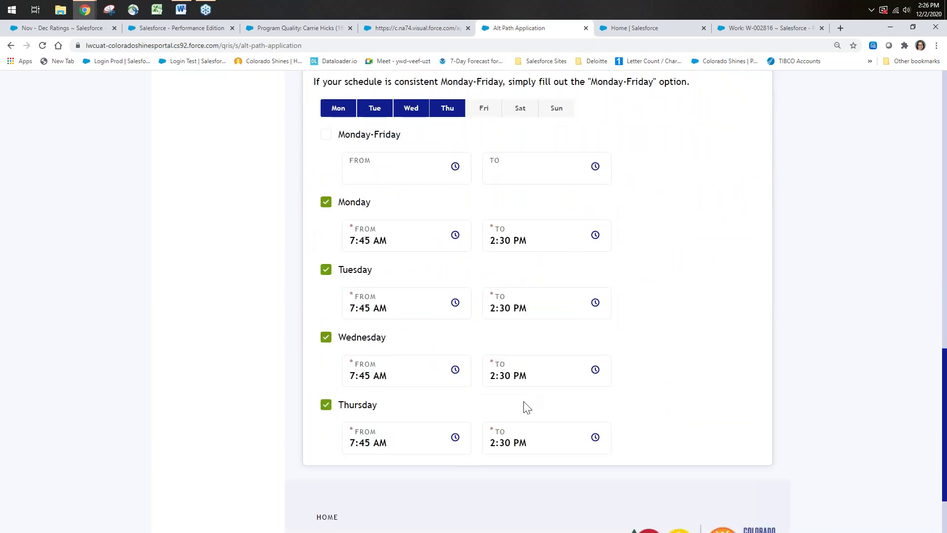
{"action": "scroll", "coordinate": [527, 407], "scroll_direction": "up", "scroll_amount": 13}
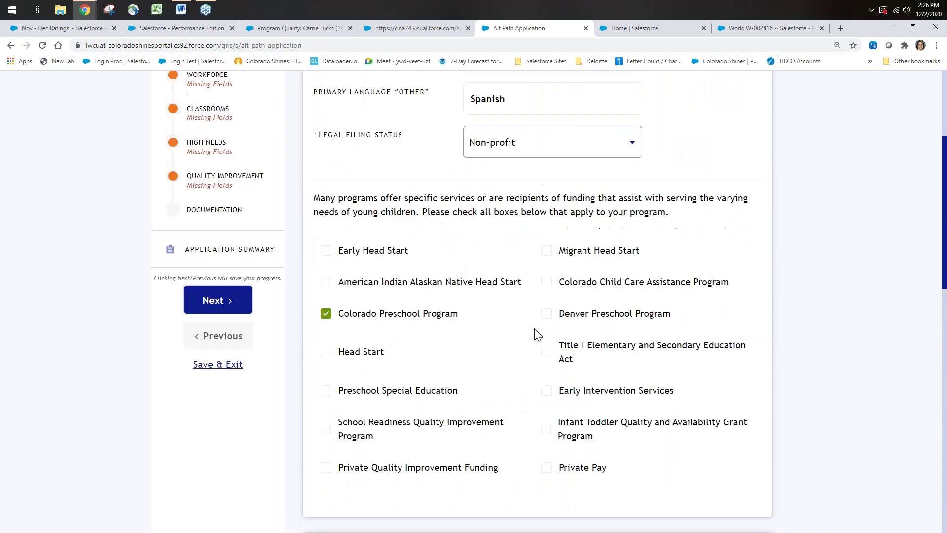
{"action": "scroll", "coordinate": [537, 335], "scroll_direction": "up", "scroll_amount": 4}
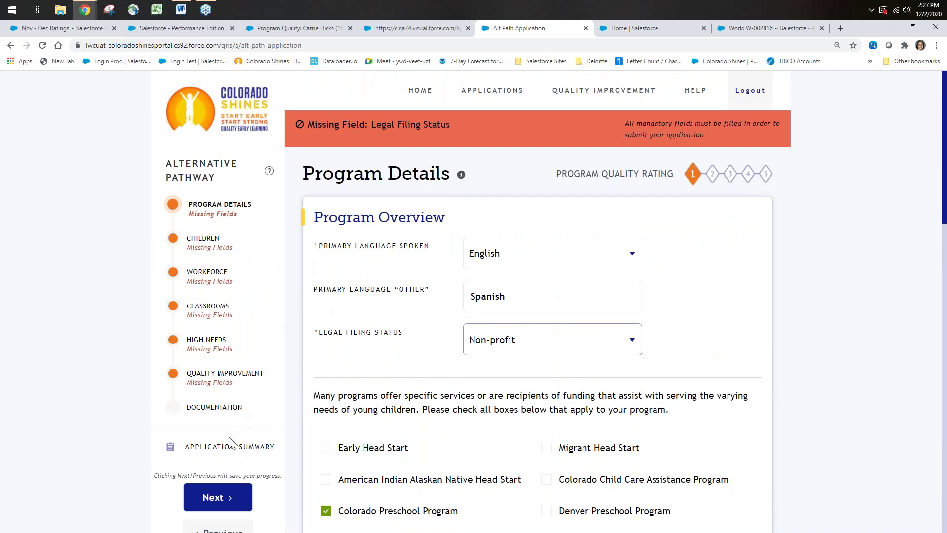
{"action": "left_click", "coordinate": [217, 498]}
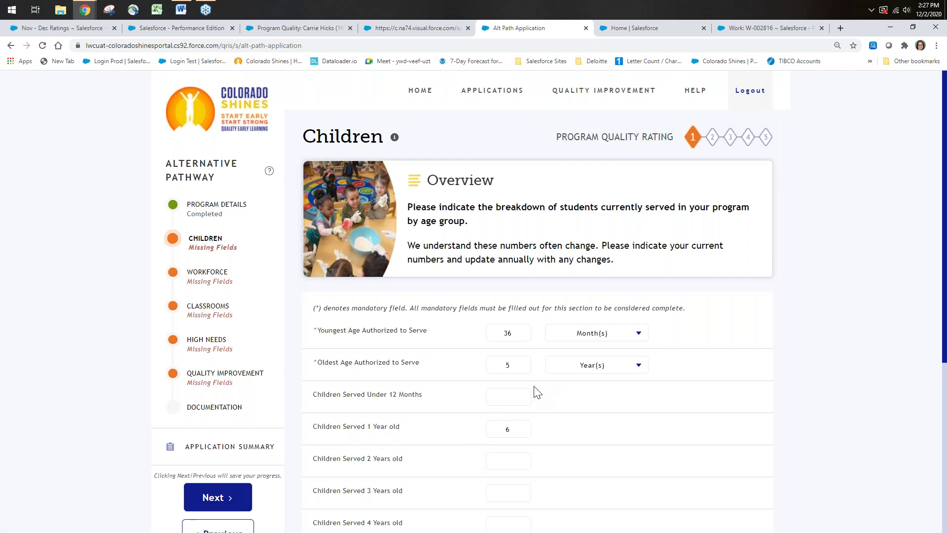
Enter the children served as 0 under 12 months, 6 aged 2 years, 1 aged 3 years and 1 aged 4 years.
{"action": "scroll", "coordinate": [542, 352], "scroll_direction": "down", "scroll_amount": 3}
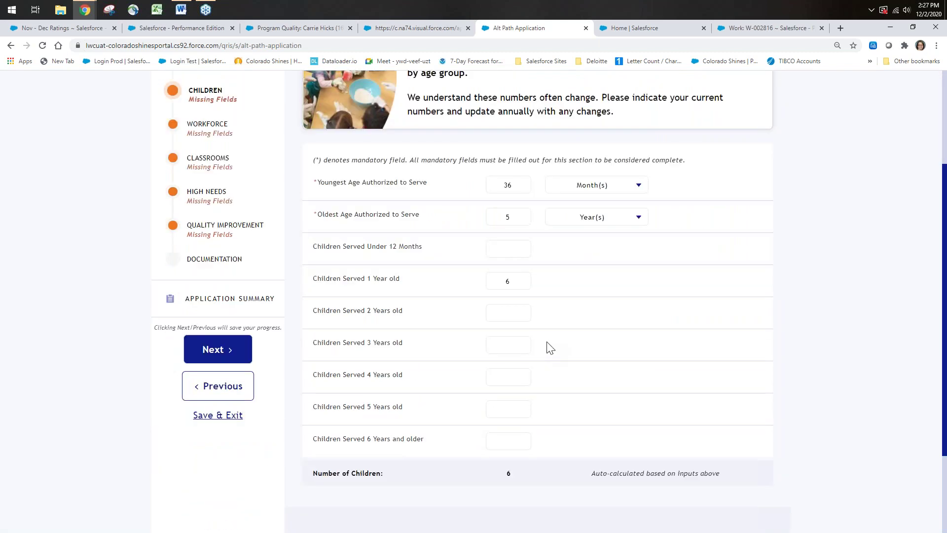
{"action": "left_click", "coordinate": [509, 255]}
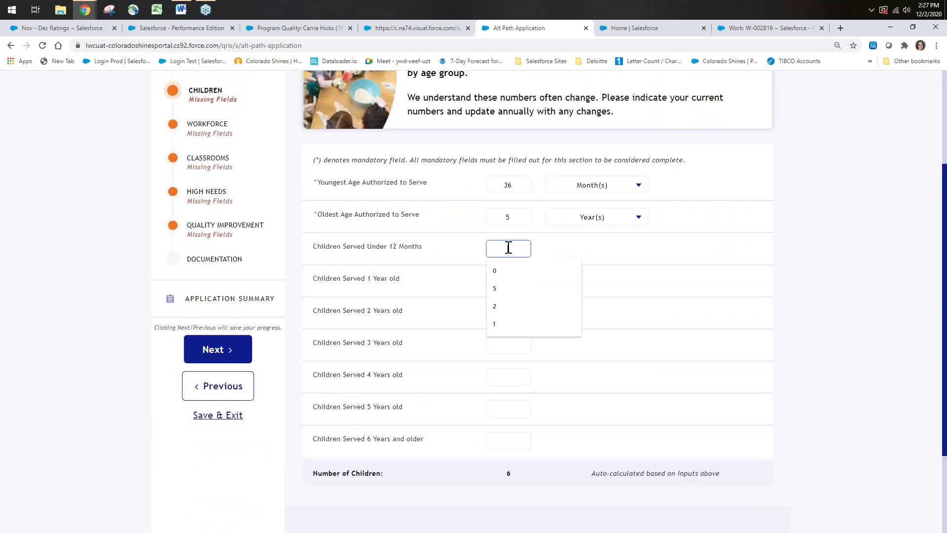
{"action": "left_click", "coordinate": [493, 271]}
{"action": "left_click", "coordinate": [498, 311]}
{"action": "left_click", "coordinate": [501, 336]}
{"action": "left_click", "coordinate": [508, 345]}
{"action": "left_click", "coordinate": [501, 384]}
{"action": "left_click", "coordinate": [502, 382]}
{"action": "left_click", "coordinate": [501, 401]}
Enter 1 child aged 5 years and 0 aged 6 years and older, and continue to the Workforce section.
{"action": "left_click", "coordinate": [499, 408]}
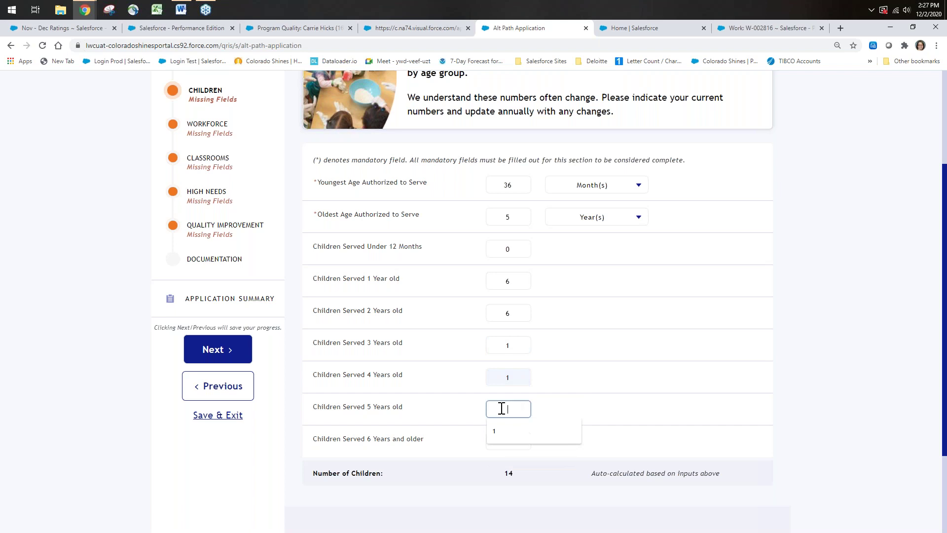
{"action": "left_click", "coordinate": [500, 431]}
{"action": "left_click", "coordinate": [498, 440]}
{"action": "left_click", "coordinate": [493, 460]}
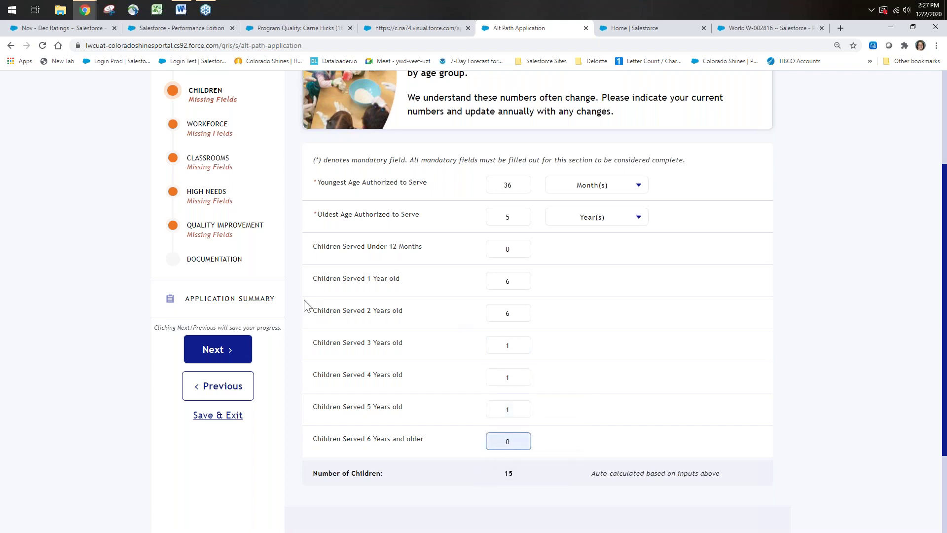
{"action": "left_click", "coordinate": [219, 356]}
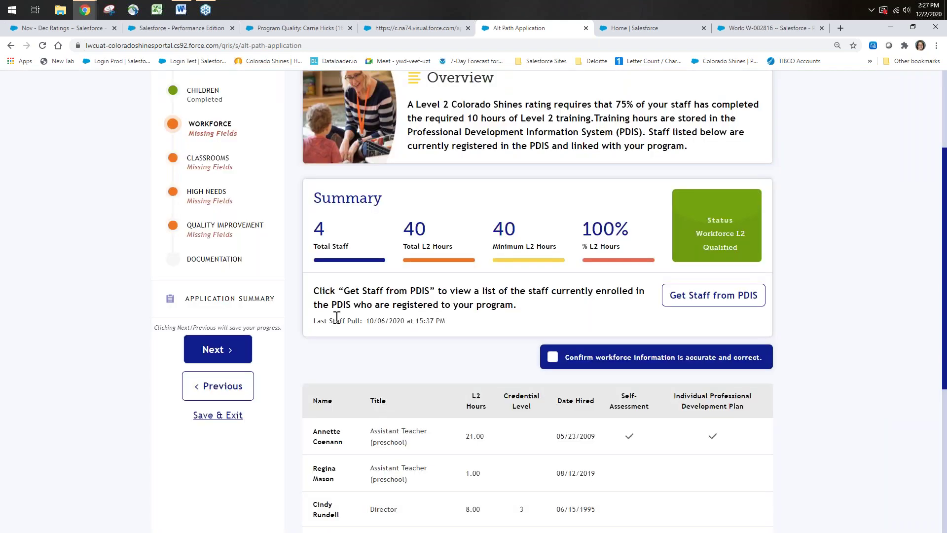
Confirm that the listed workforce information is accurate and correct, and continue to the Classrooms section.
{"action": "scroll", "coordinate": [334, 315], "scroll_direction": "down", "scroll_amount": 4}
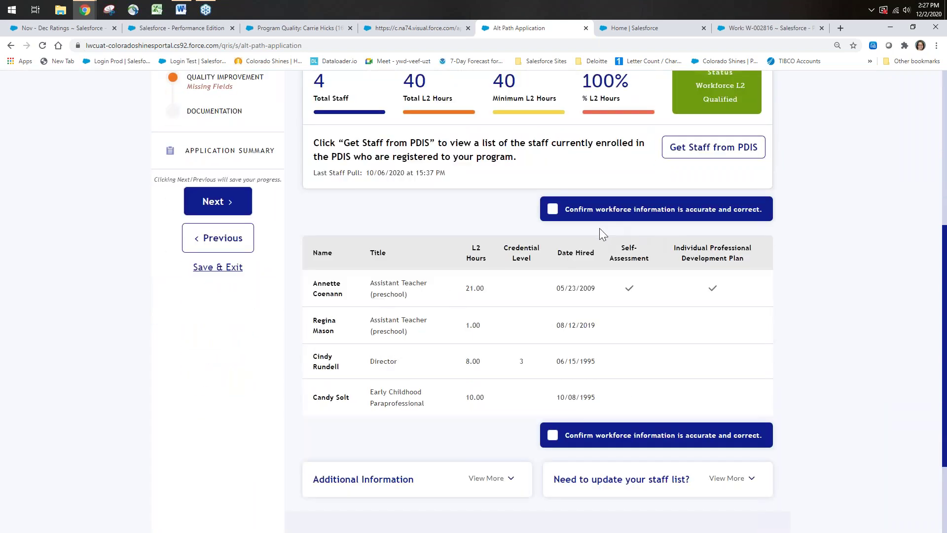
{"action": "left_click", "coordinate": [552, 211]}
{"action": "left_click", "coordinate": [217, 203]}
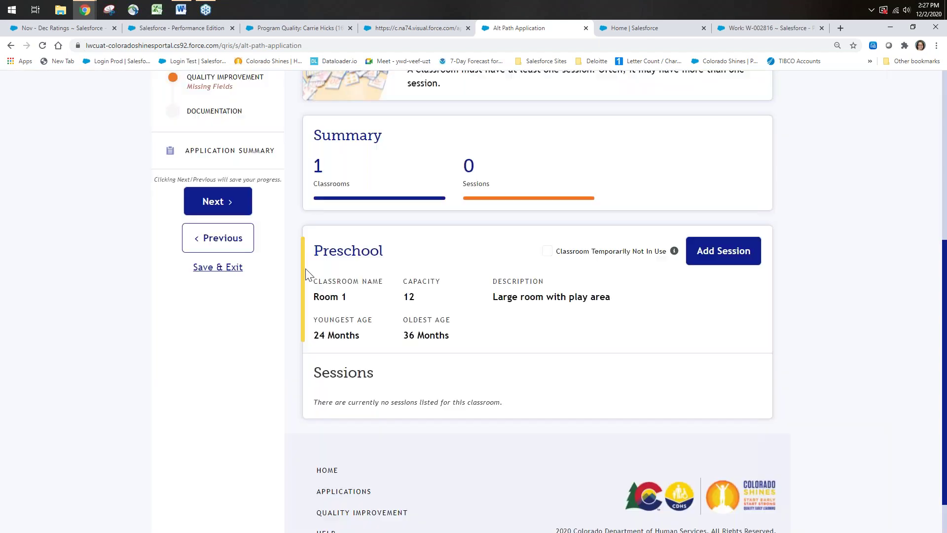
Add a session to the Preschool classroom with the name "Preschool Room" and the description "Preschool room".
{"action": "scroll", "coordinate": [518, 375], "scroll_direction": "up", "scroll_amount": 1}
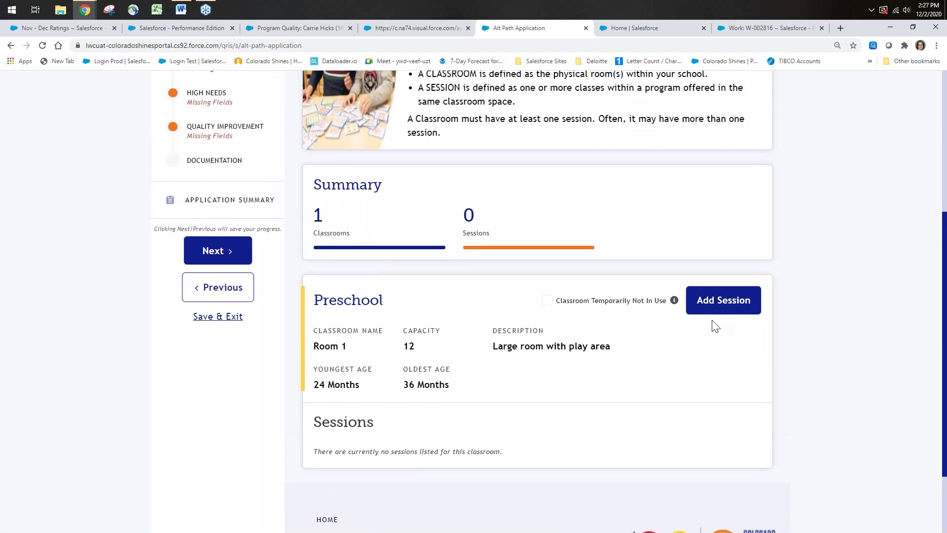
{"action": "left_click", "coordinate": [720, 303]}
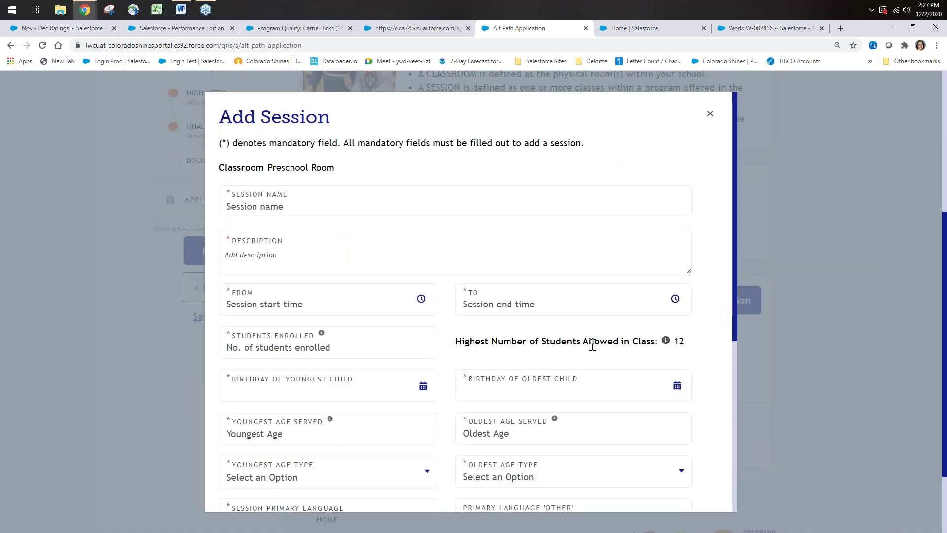
{"action": "left_click", "coordinate": [310, 211]}
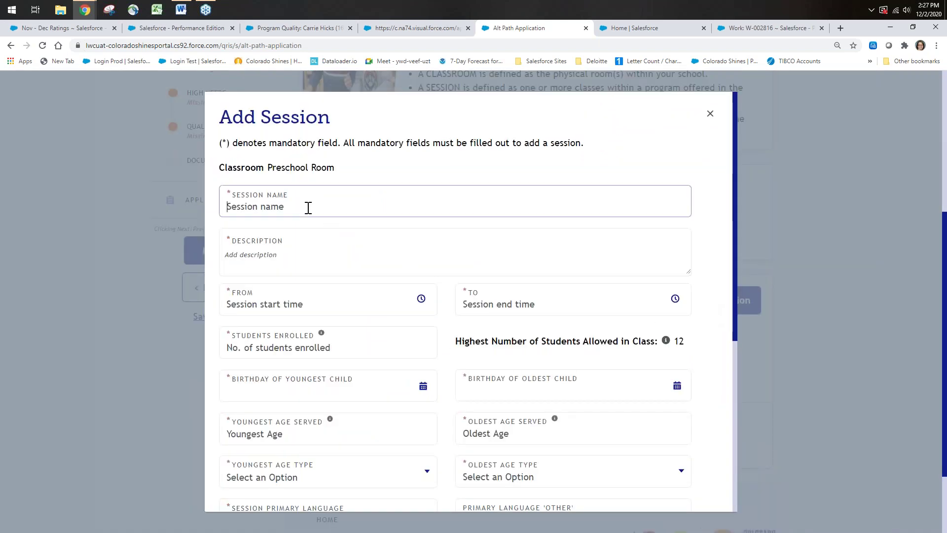
{"action": "type", "text": "Preschool Room"}
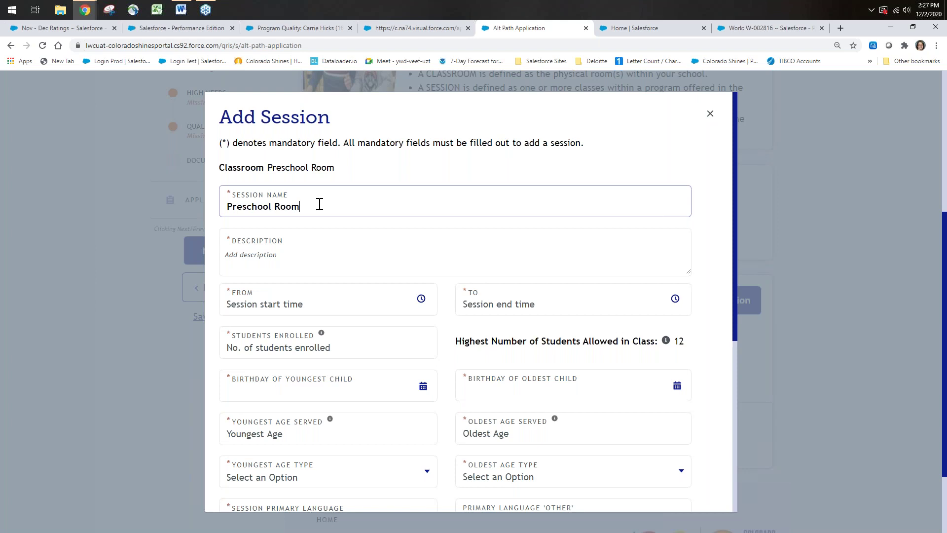
{"action": "key", "text": "Tab"}
{"action": "type", "text": "Pr"}
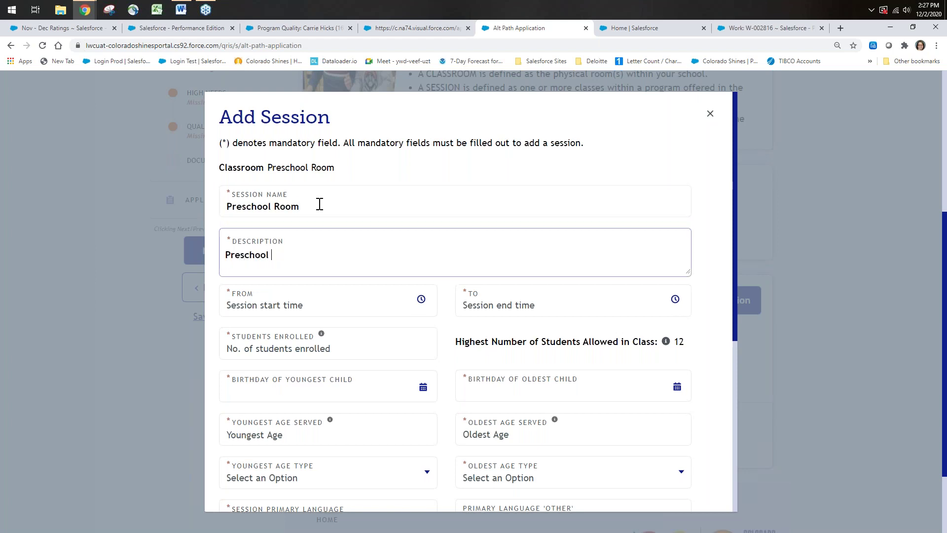
{"action": "type", "text": "eschool room"}
Set the session hours from 6:30 AM to 6:15 PM.
{"action": "left_click", "coordinate": [266, 304]}
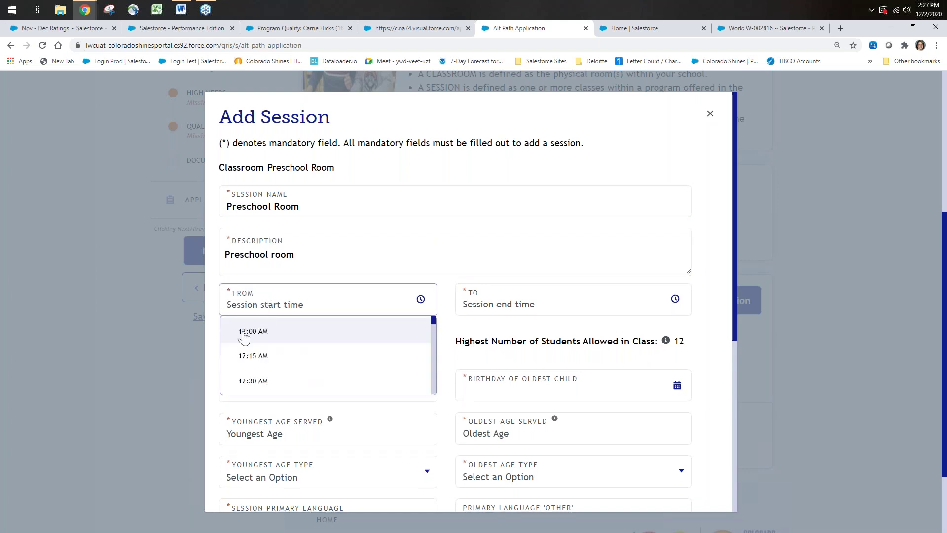
{"action": "scroll", "coordinate": [252, 351], "scroll_direction": "down", "scroll_amount": 1}
{"action": "scroll", "coordinate": [252, 351], "scroll_direction": "down", "scroll_amount": 12}
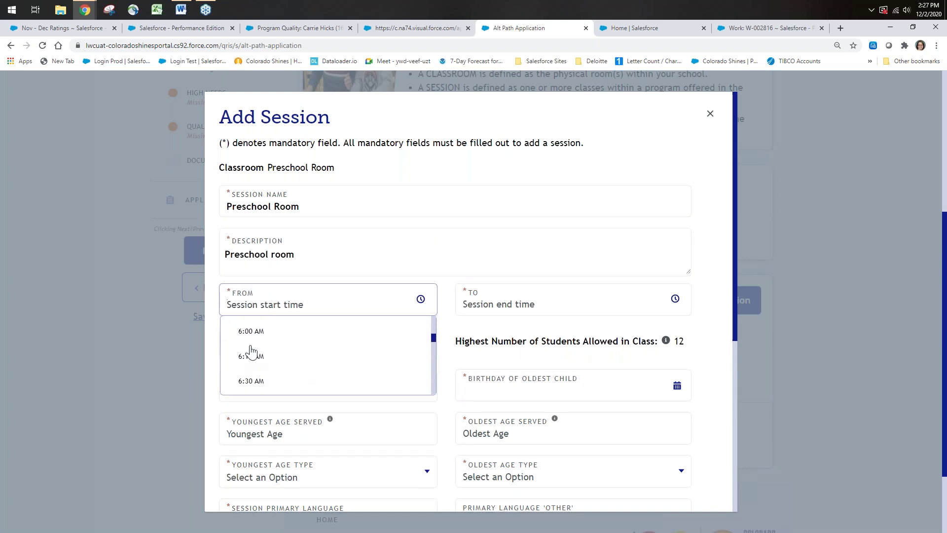
{"action": "left_click", "coordinate": [252, 336]}
{"action": "left_click", "coordinate": [469, 302]}
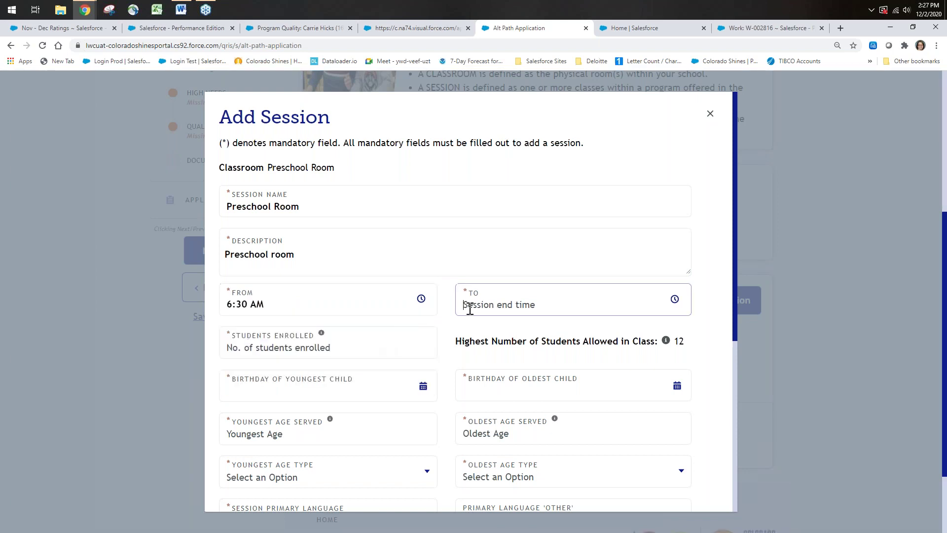
{"action": "scroll", "coordinate": [470, 306], "scroll_direction": "down", "scroll_amount": 5}
{"action": "scroll", "coordinate": [470, 306], "scroll_direction": "down", "scroll_amount": 2}
{"action": "scroll", "coordinate": [482, 294], "scroll_direction": "up", "scroll_amount": 6}
{"action": "scroll", "coordinate": [478, 298], "scroll_direction": "down", "scroll_amount": 7}
{"action": "scroll", "coordinate": [478, 297], "scroll_direction": "down", "scroll_amount": 20}
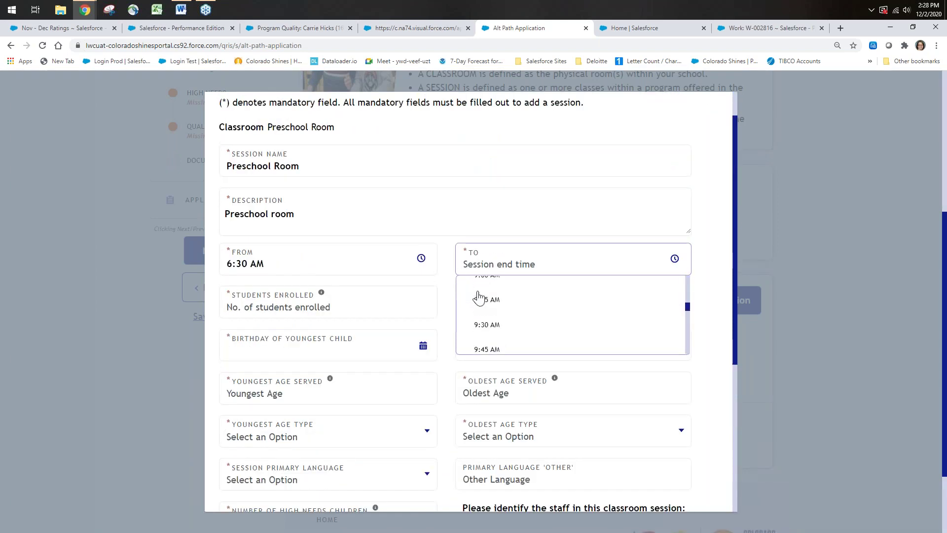
{"action": "scroll", "coordinate": [478, 297], "scroll_direction": "down", "scroll_amount": 8}
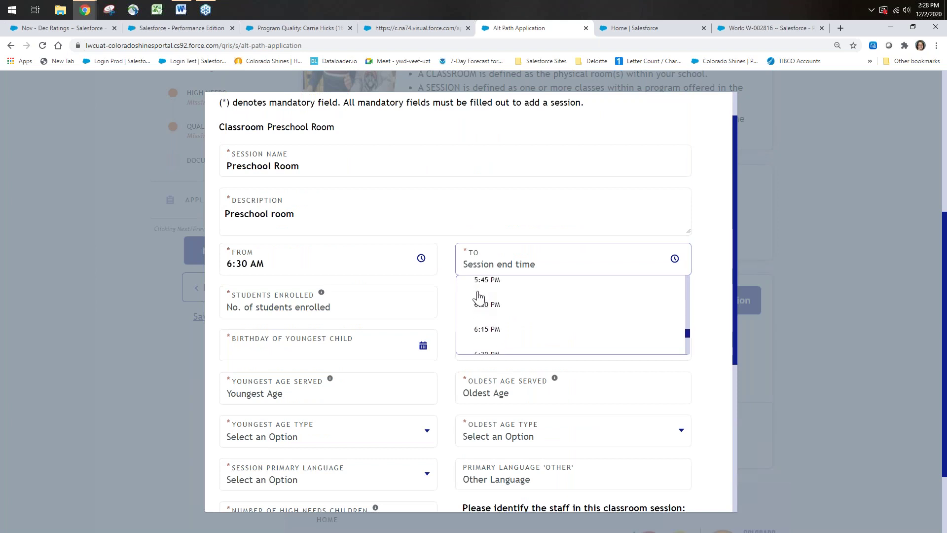
{"action": "left_click", "coordinate": [488, 329]}
Enter 5 enrolled students and fill in the birthdays of the session's youngest and oldest child.
{"action": "left_click", "coordinate": [336, 311]}
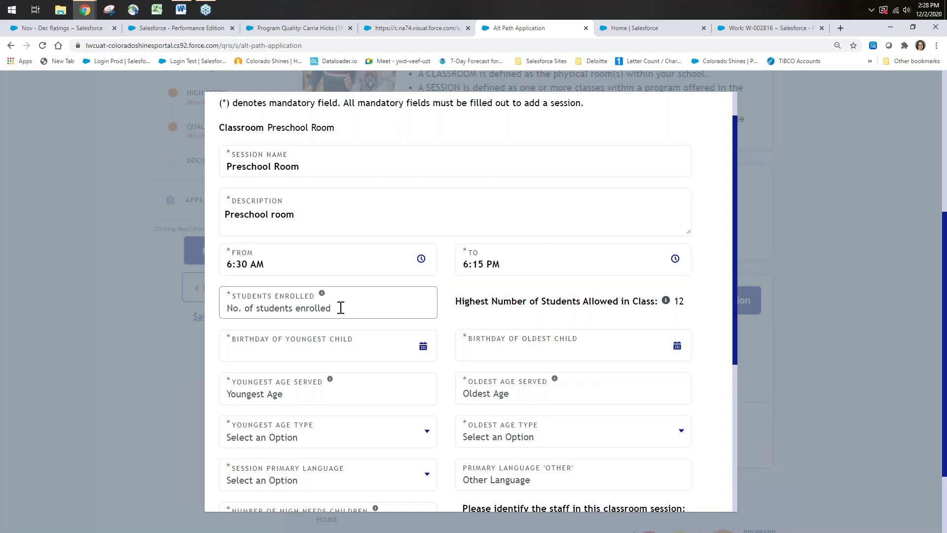
{"action": "type", "text": "5"}
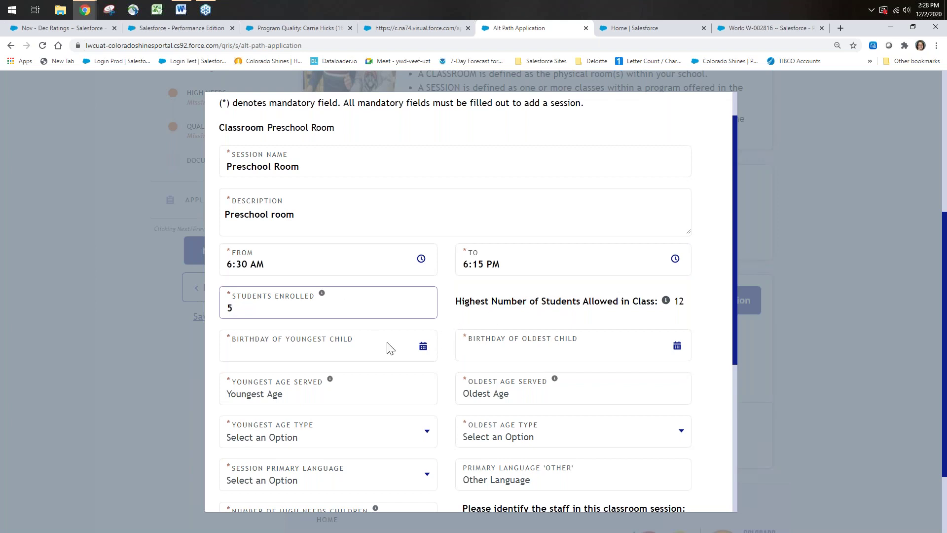
{"action": "left_click", "coordinate": [334, 345]}
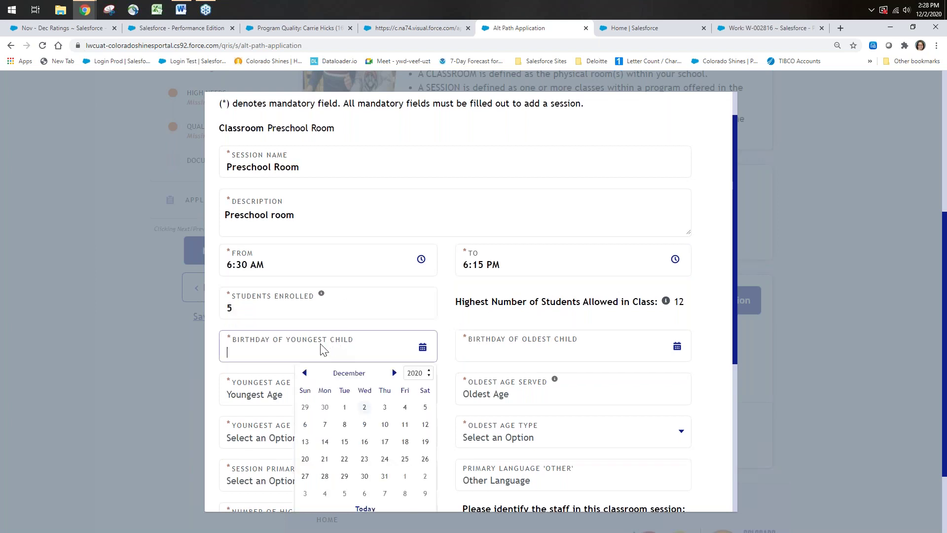
{"action": "left_click", "coordinate": [311, 414]}
{"action": "left_click", "coordinate": [485, 348]}
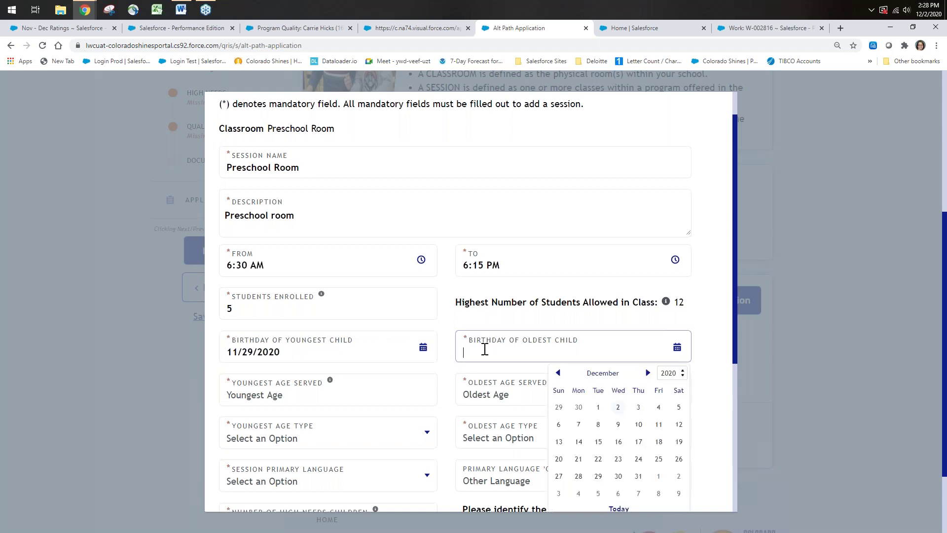
{"action": "left_click", "coordinate": [578, 407]}
Set the session's youngest age served to 3 with the age type Year(s).
{"action": "left_click", "coordinate": [380, 392]}
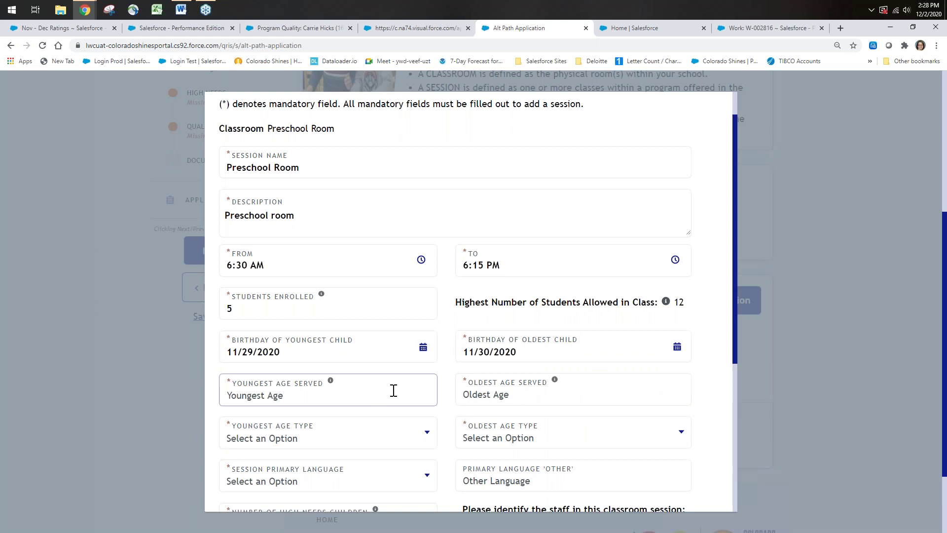
{"action": "type", "text": "3"}
{"action": "scroll", "coordinate": [384, 389], "scroll_direction": "down", "scroll_amount": 2}
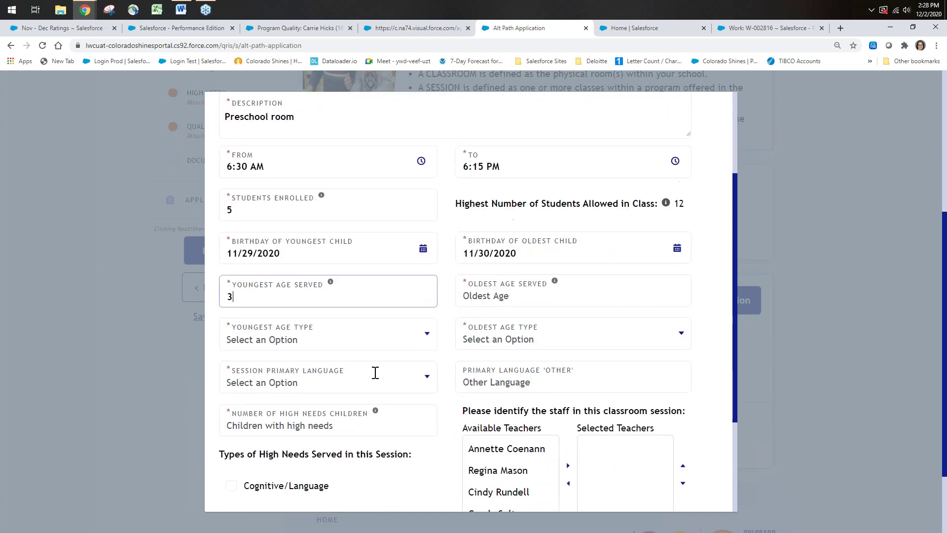
{"action": "left_click", "coordinate": [358, 335]}
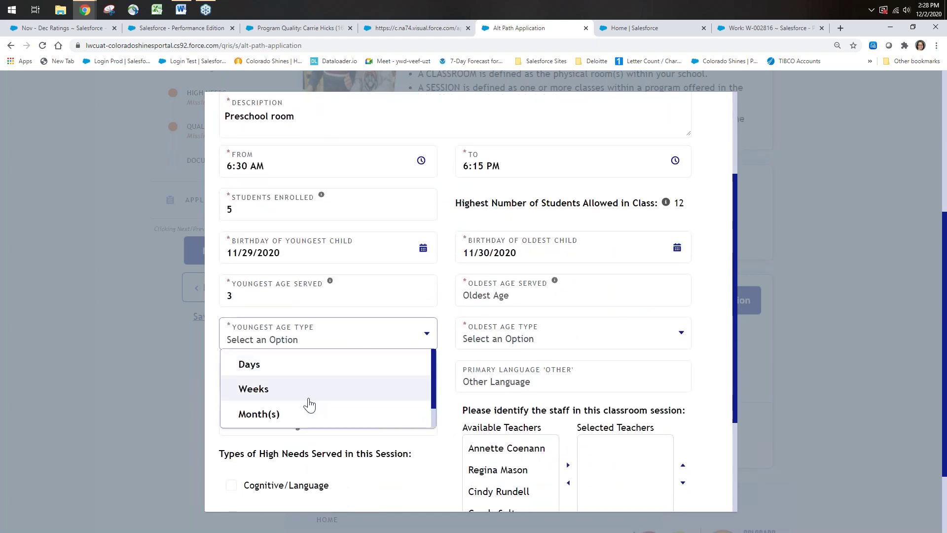
{"action": "scroll", "coordinate": [310, 420], "scroll_direction": "down", "scroll_amount": 1}
{"action": "left_click", "coordinate": [307, 419]}
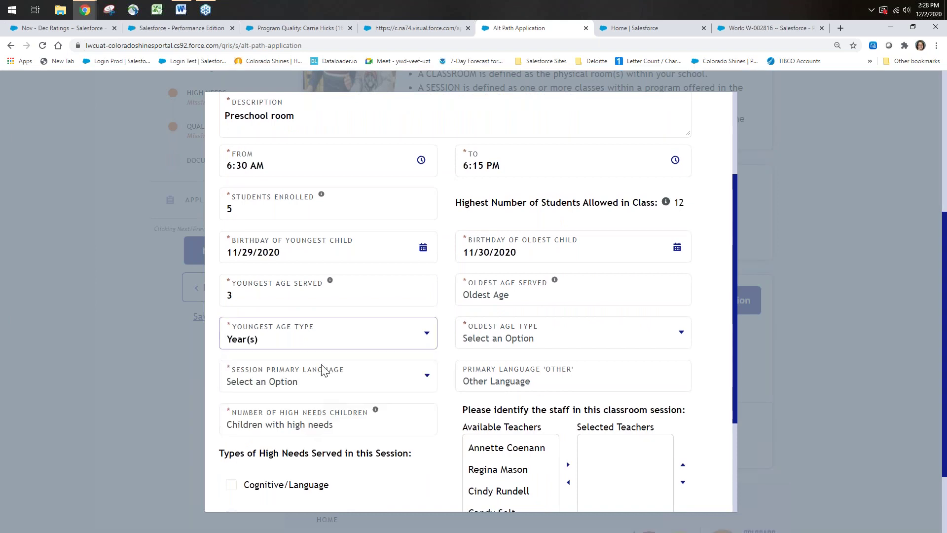
Set the session's primary language to English and its oldest age served to 4 with the age type Year(s).
{"action": "left_click", "coordinate": [308, 375]}
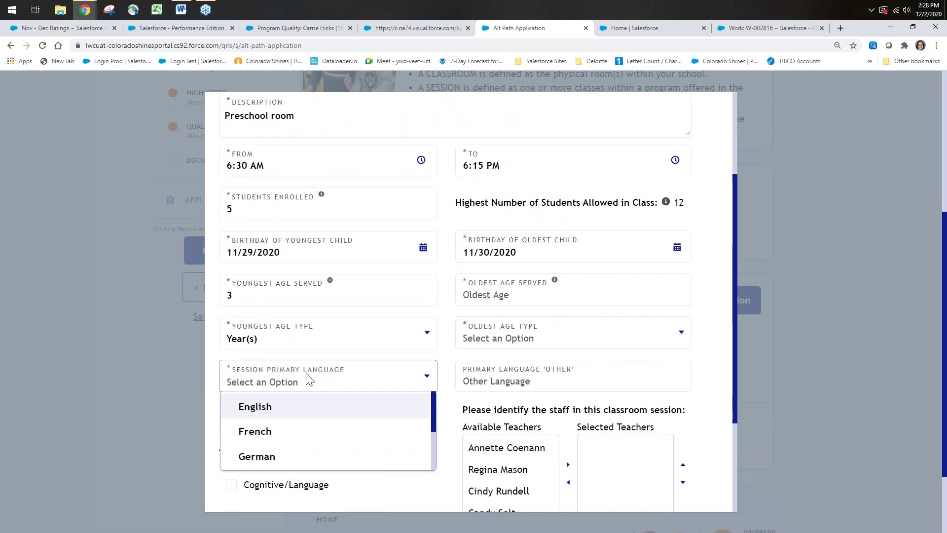
{"action": "left_click", "coordinate": [282, 411]}
{"action": "left_click", "coordinate": [610, 296]}
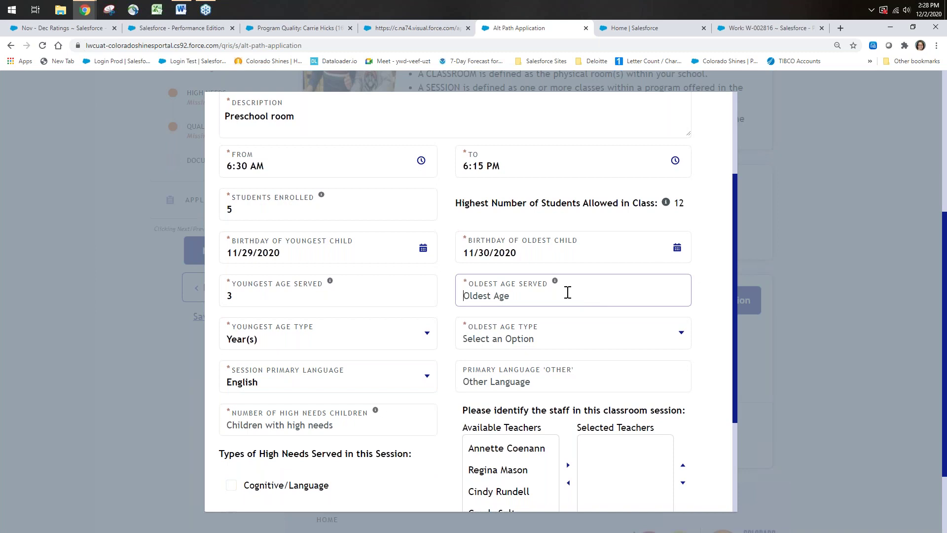
{"action": "type", "text": "4"}
{"action": "left_click", "coordinate": [553, 343]}
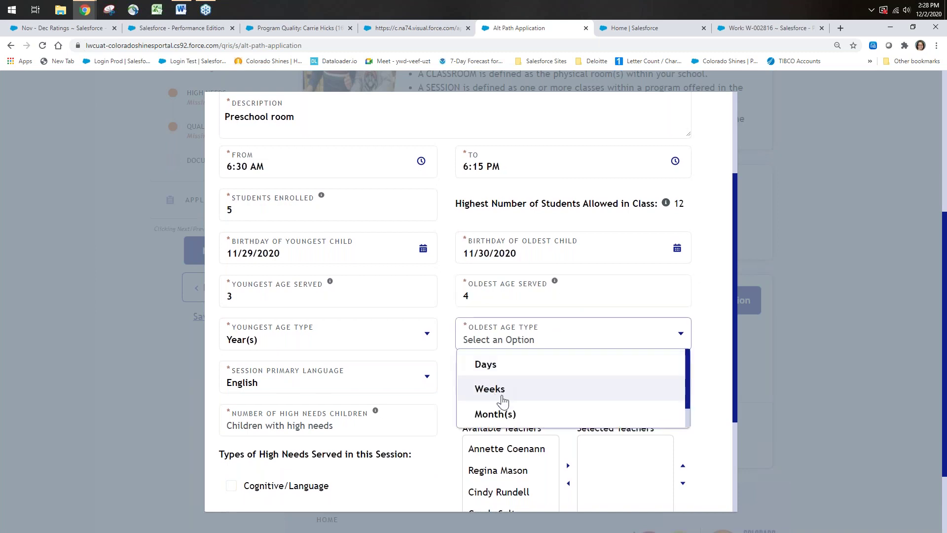
{"action": "scroll", "coordinate": [501, 399], "scroll_direction": "down", "scroll_amount": 1}
{"action": "left_click", "coordinate": [488, 415]}
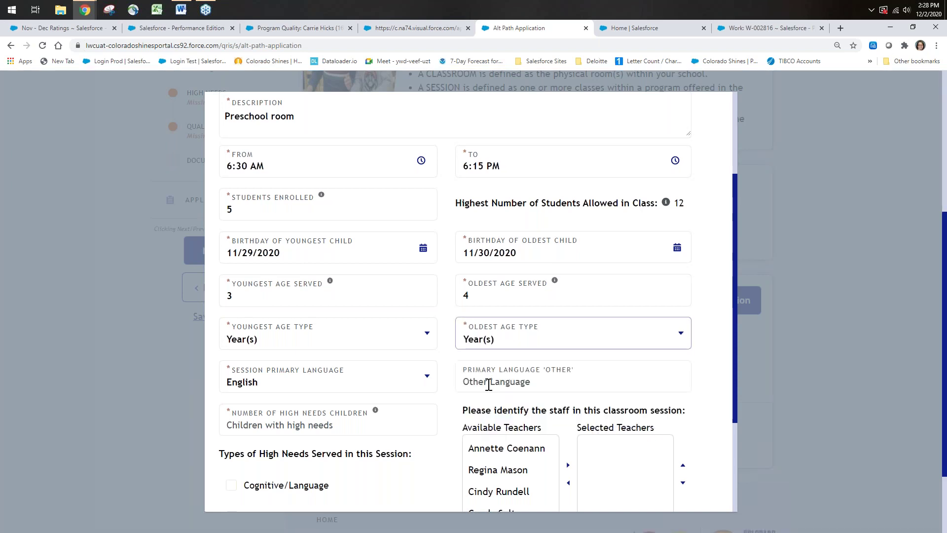
Set the session's number of high needs children to 0.
{"action": "scroll", "coordinate": [423, 454], "scroll_direction": "down", "scroll_amount": 2}
{"action": "left_click", "coordinate": [387, 332]}
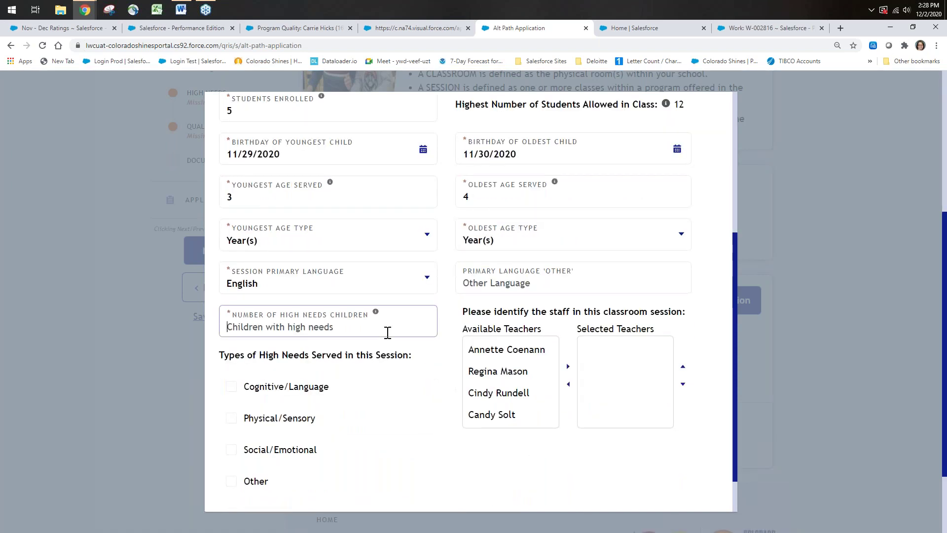
{"action": "type", "text": "0"}
Assign the first available teacher to the classroom session and add the session.
{"action": "left_click", "coordinate": [504, 350]}
{"action": "left_click", "coordinate": [567, 366]}
{"action": "scroll", "coordinate": [631, 419], "scroll_direction": "down", "scroll_amount": 1}
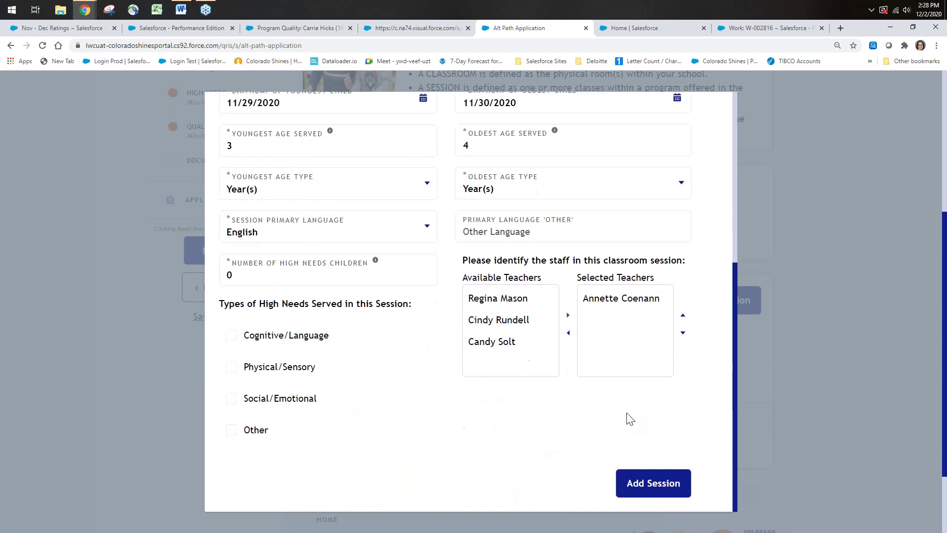
{"action": "scroll", "coordinate": [622, 430], "scroll_direction": "down", "scroll_amount": 2}
{"action": "left_click", "coordinate": [646, 484]}
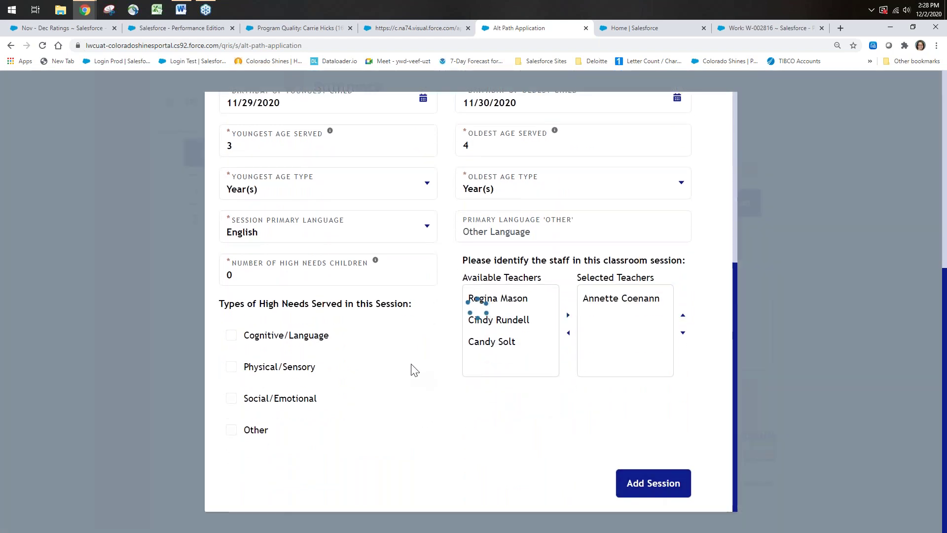
Save the Classrooms section and advance past High Needs, leaving its counts at 0, to the Quality Improvement section.
{"action": "scroll", "coordinate": [400, 325], "scroll_direction": "up", "scroll_amount": 4}
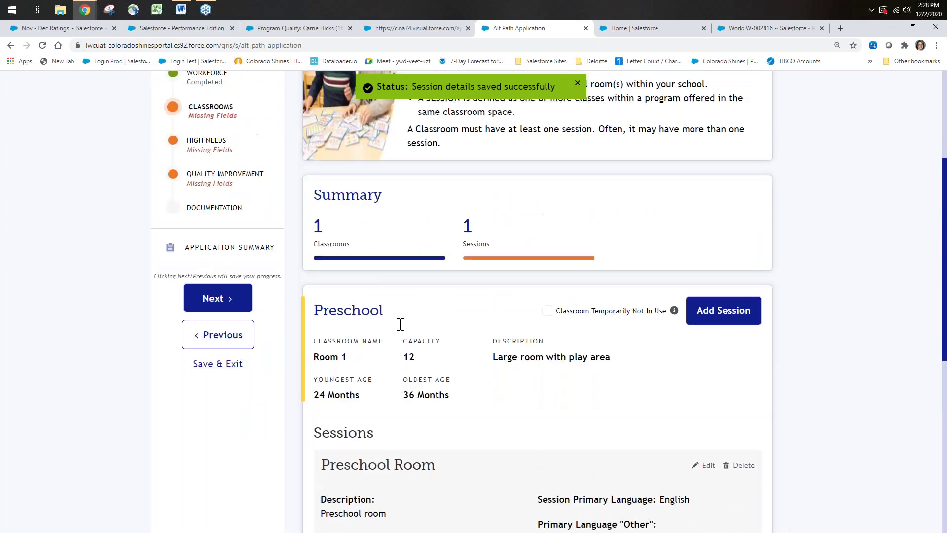
{"action": "scroll", "coordinate": [217, 474], "scroll_direction": "up", "scroll_amount": 1}
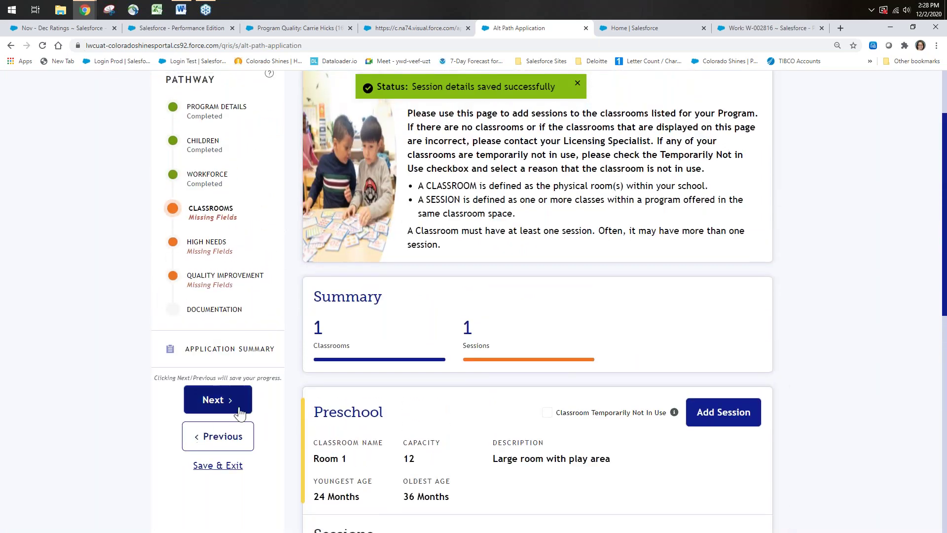
{"action": "left_click", "coordinate": [213, 400]}
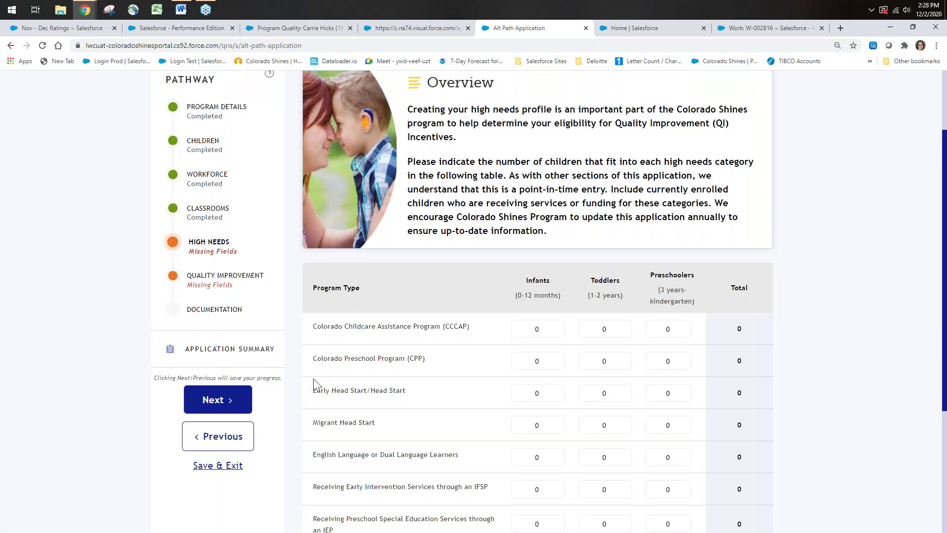
{"action": "left_click", "coordinate": [222, 402]}
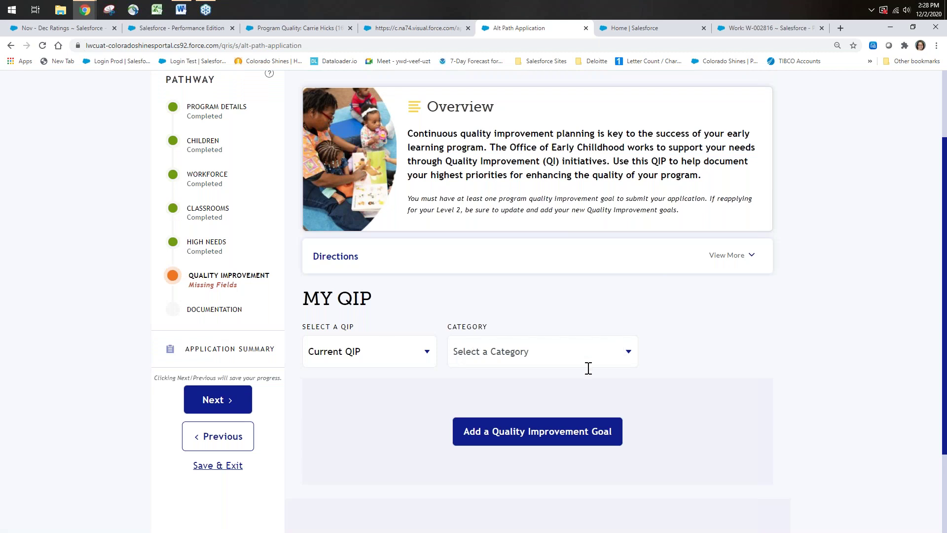
Filter the current QIP by the Workforce Qualifications and Professional Development category and start a new quality improvement goal.
{"action": "left_click", "coordinate": [624, 352]}
{"action": "left_click", "coordinate": [560, 392]}
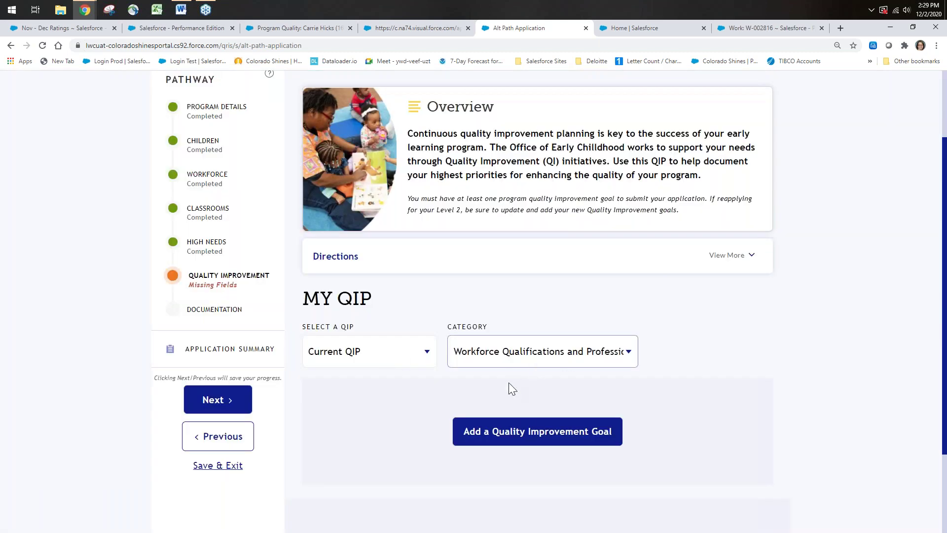
{"action": "left_click", "coordinate": [521, 431]}
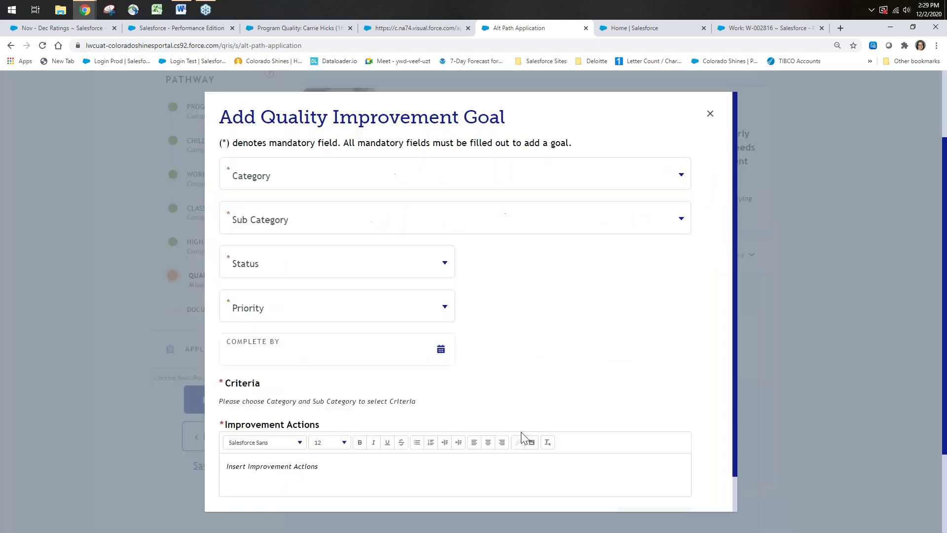
Set the goal's category to Workforce Qualifications and Professional Development and its sub category to On-Going Professional Development.
{"action": "left_click", "coordinate": [403, 177]}
{"action": "left_click", "coordinate": [394, 213]}
{"action": "left_click", "coordinate": [392, 215]}
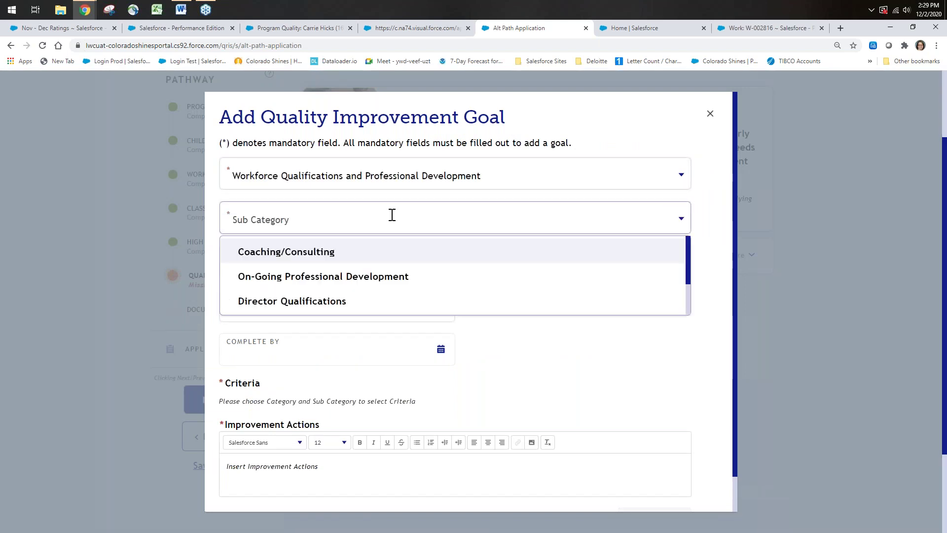
{"action": "left_click", "coordinate": [376, 276]}
Give the goal the status In Progress, priority High and a complete-by date of 11/29/2021.
{"action": "left_click", "coordinate": [350, 265]}
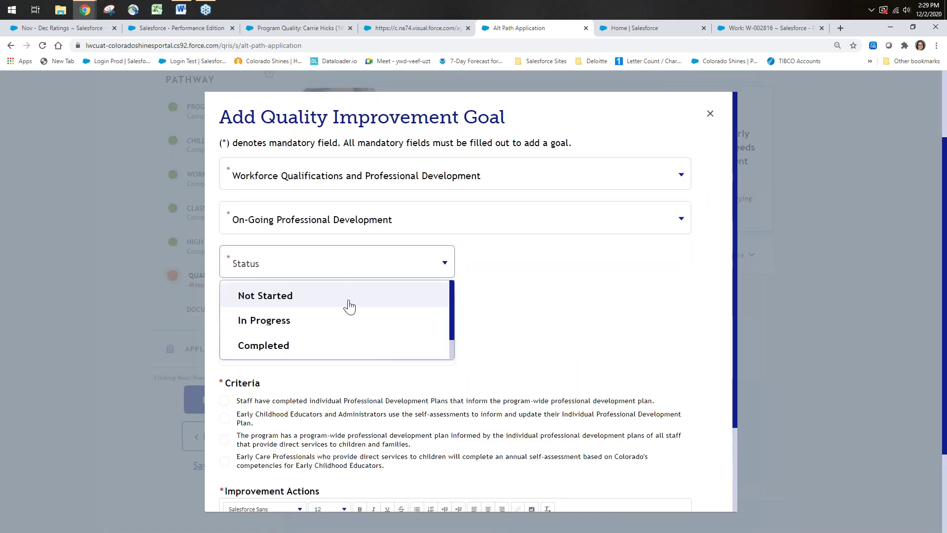
{"action": "left_click", "coordinate": [340, 321]}
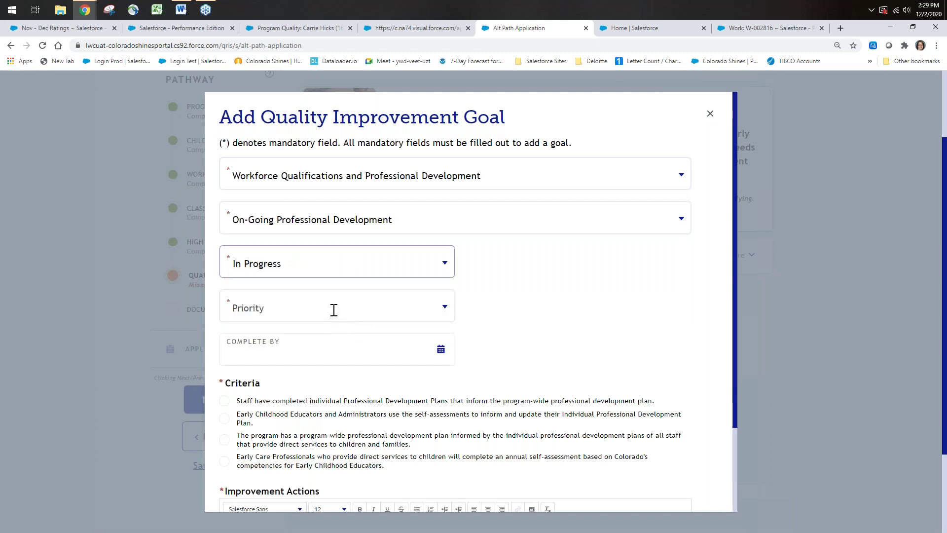
{"action": "left_click", "coordinate": [334, 309]}
{"action": "left_click", "coordinate": [330, 341]}
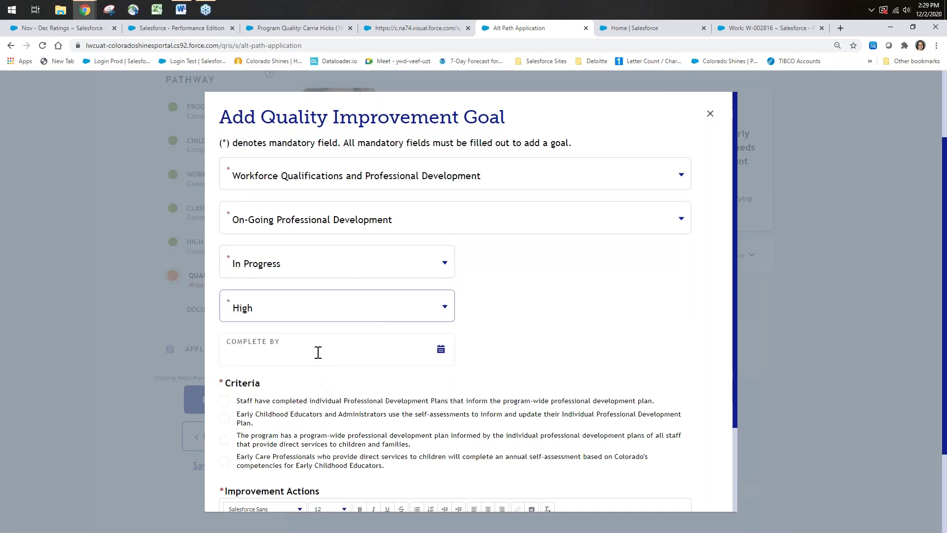
{"action": "left_click", "coordinate": [319, 352]}
{"action": "left_click", "coordinate": [320, 411]}
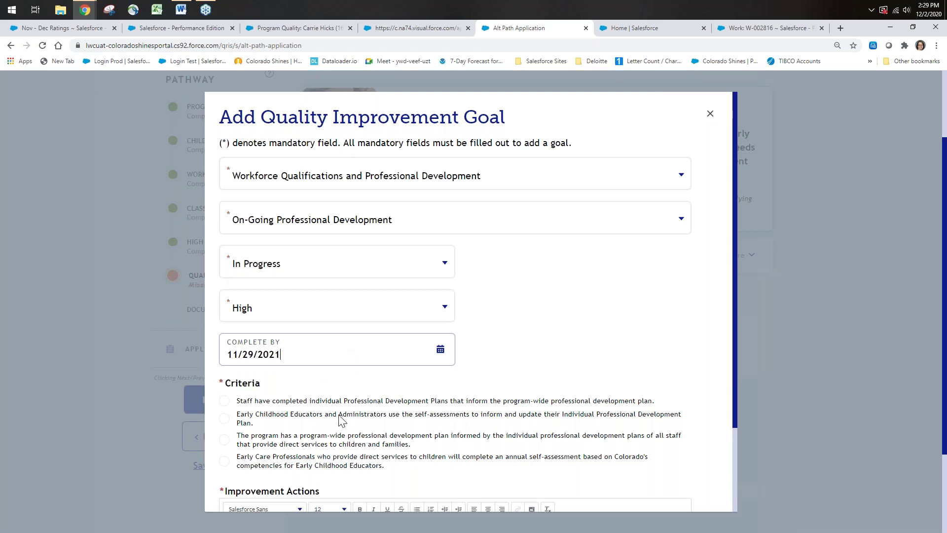
Choose the criterion that staff have completed individual Professional Development Plans, and copy its sentence.
{"action": "scroll", "coordinate": [342, 420], "scroll_direction": "down", "scroll_amount": 2}
{"action": "left_click", "coordinate": [224, 302]}
{"action": "left_click_drag", "start_coordinate": [236, 302], "coordinate": [689, 308]}
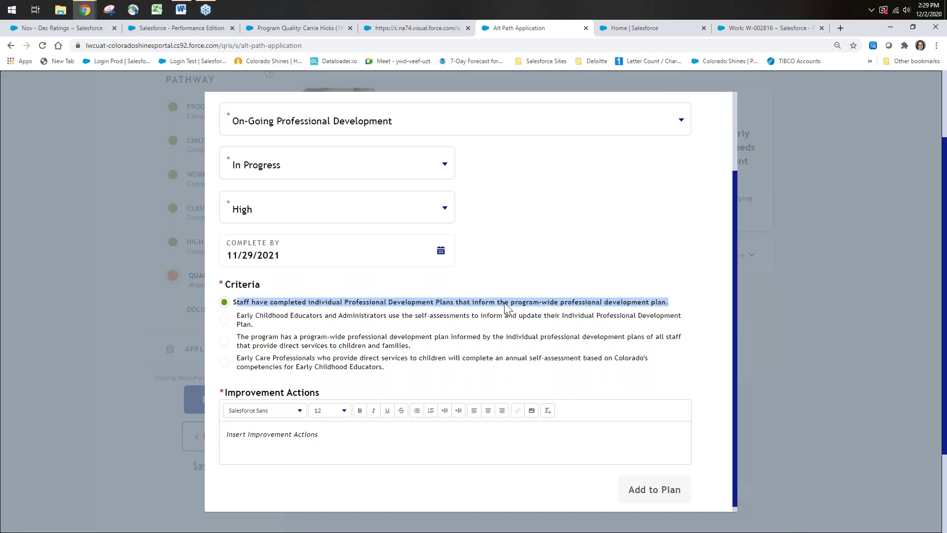
Fill in the improvement actions with the copied criterion sentence about individual Professional Development Plans, and add the goal to the plan.
{"action": "left_click", "coordinate": [328, 433]}
{"action": "left_click", "coordinate": [296, 432]}
{"action": "type", "text": "s"}
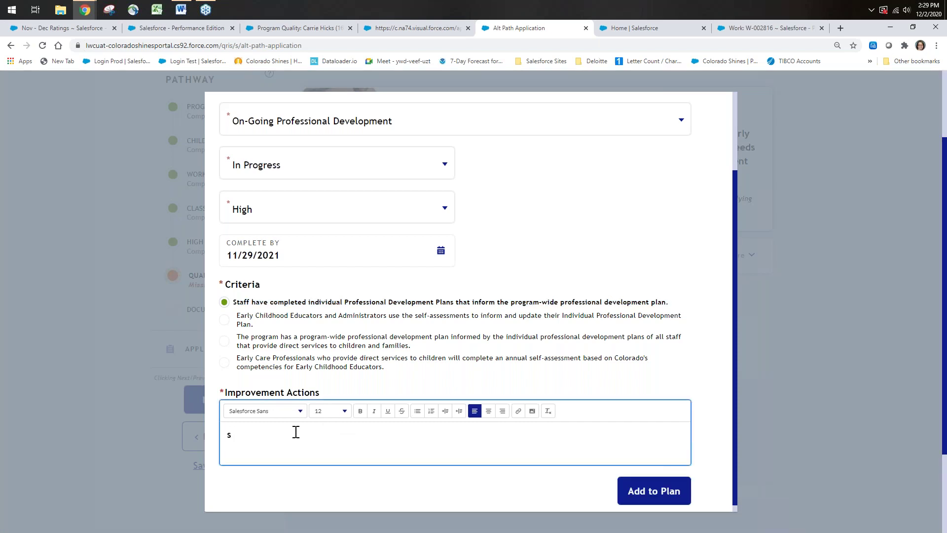
{"action": "key", "text": "ctrl+a"}
{"action": "type", "text": "Staff have completed individual Professional Development Plans that inform the program-wide professional development plan."}
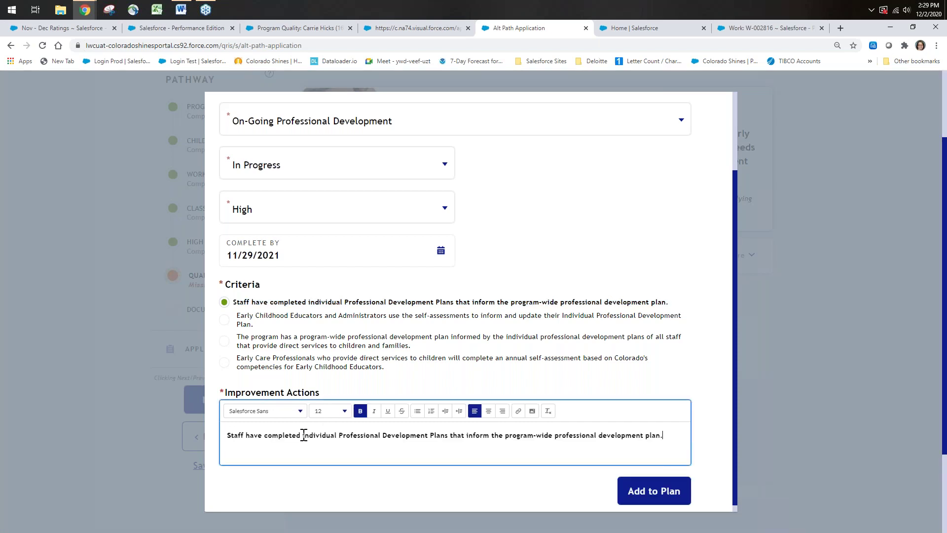
{"action": "left_click", "coordinate": [664, 500]}
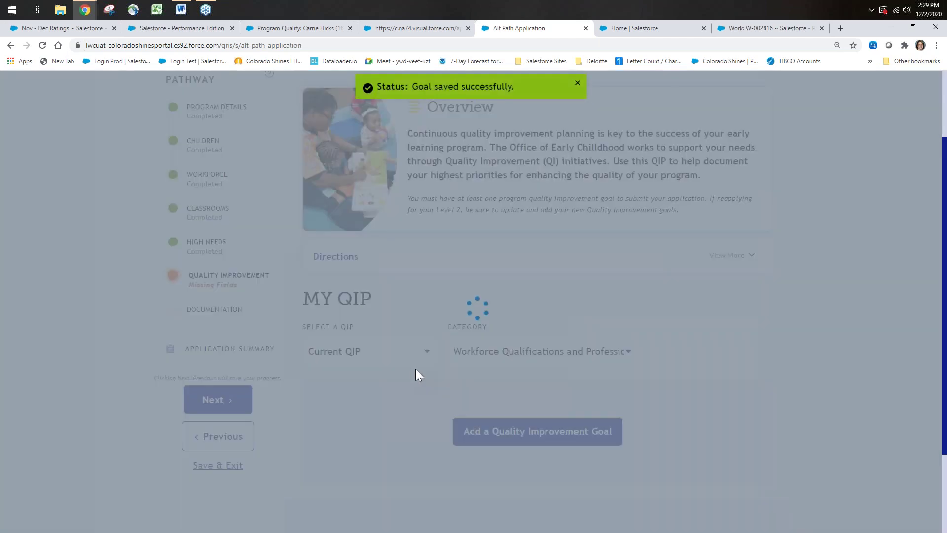
Check the saved On-Going Professional Development goal and continue to the Documentation section.
{"action": "scroll", "coordinate": [421, 326], "scroll_direction": "down", "scroll_amount": 5}
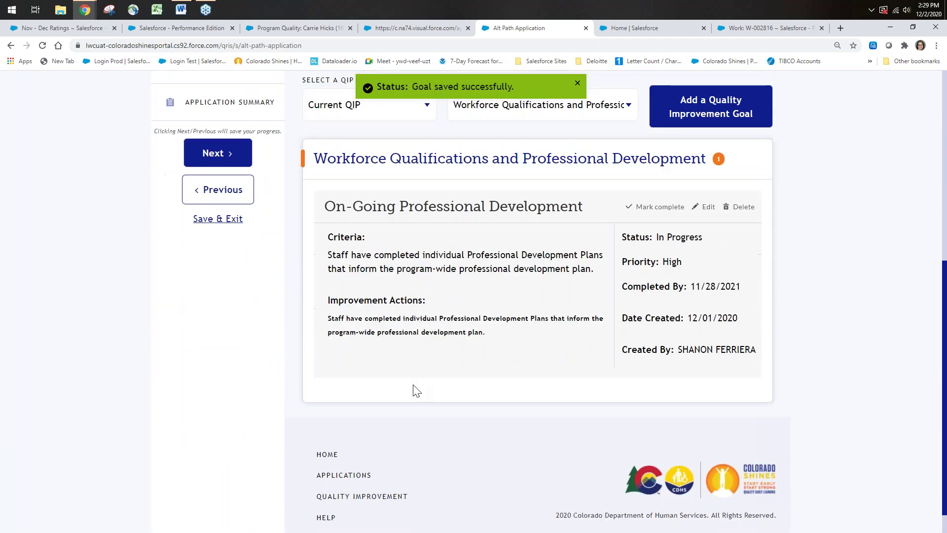
{"action": "scroll", "coordinate": [467, 302], "scroll_direction": "up", "scroll_amount": 4}
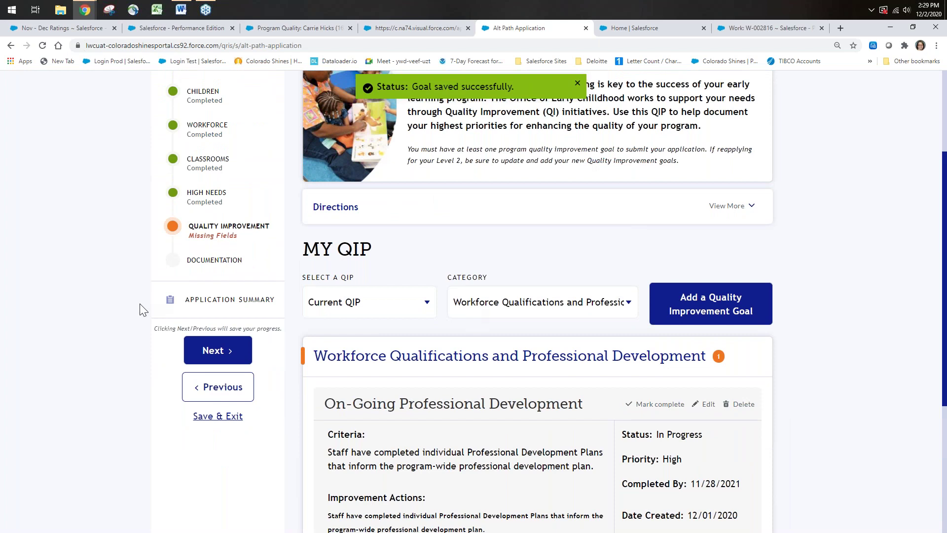
{"action": "left_click", "coordinate": [221, 349]}
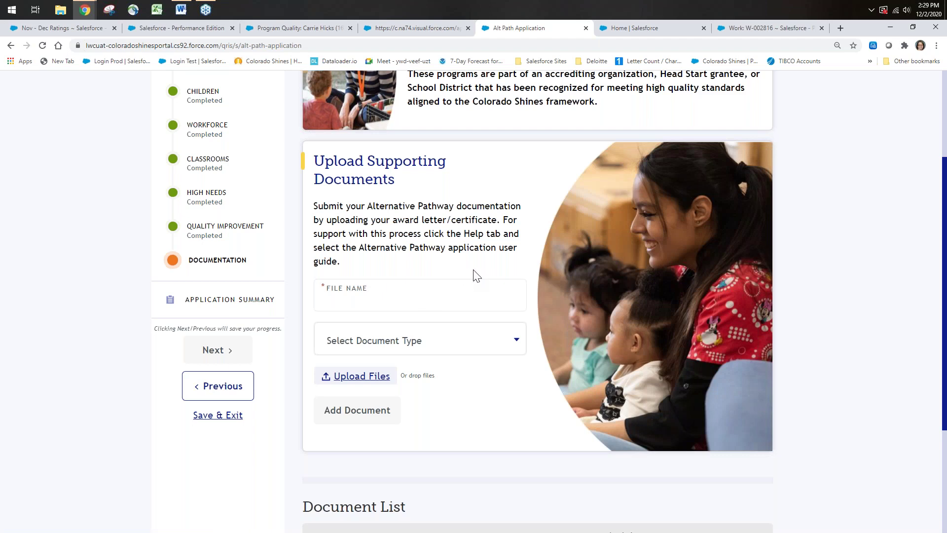
Name the supporting document "Alt Path" and set its document type to AdvancED Certificate.
{"action": "scroll", "coordinate": [475, 274], "scroll_direction": "up", "scroll_amount": 1}
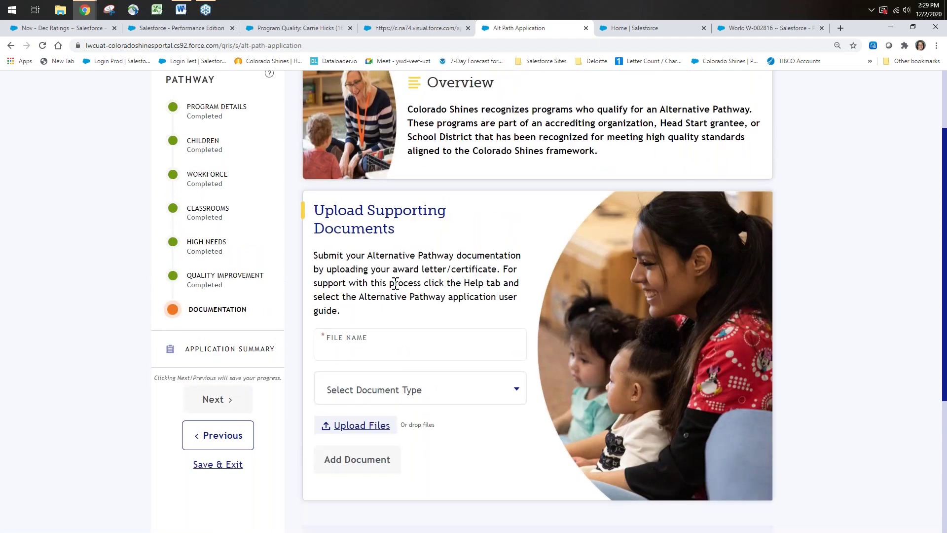
{"action": "scroll", "coordinate": [399, 285], "scroll_direction": "down", "scroll_amount": 1}
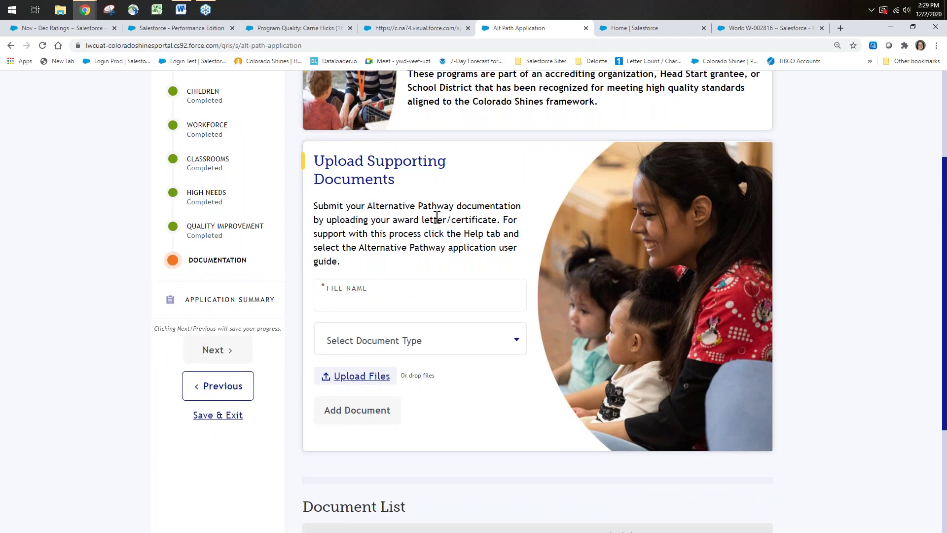
{"action": "scroll", "coordinate": [433, 217], "scroll_direction": "up", "scroll_amount": 2}
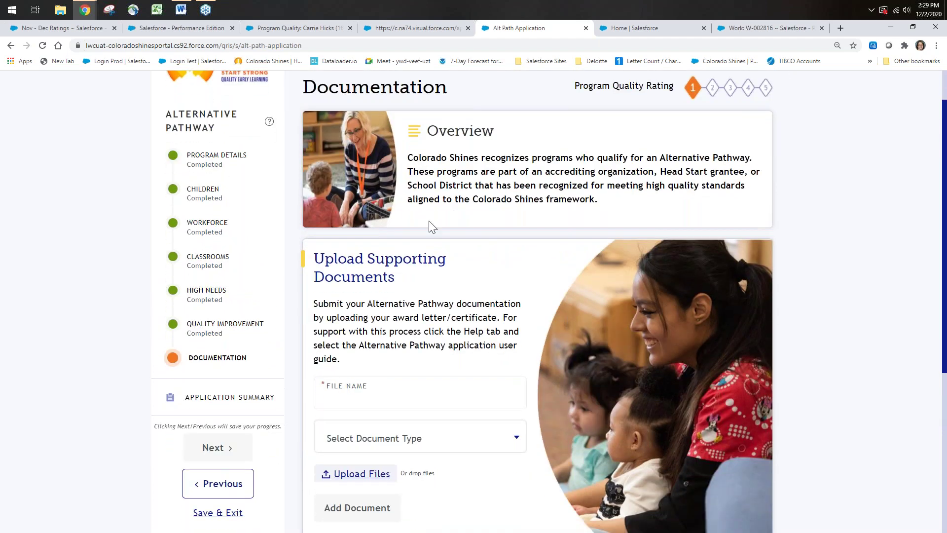
{"action": "scroll", "coordinate": [425, 230], "scroll_direction": "down", "scroll_amount": 2}
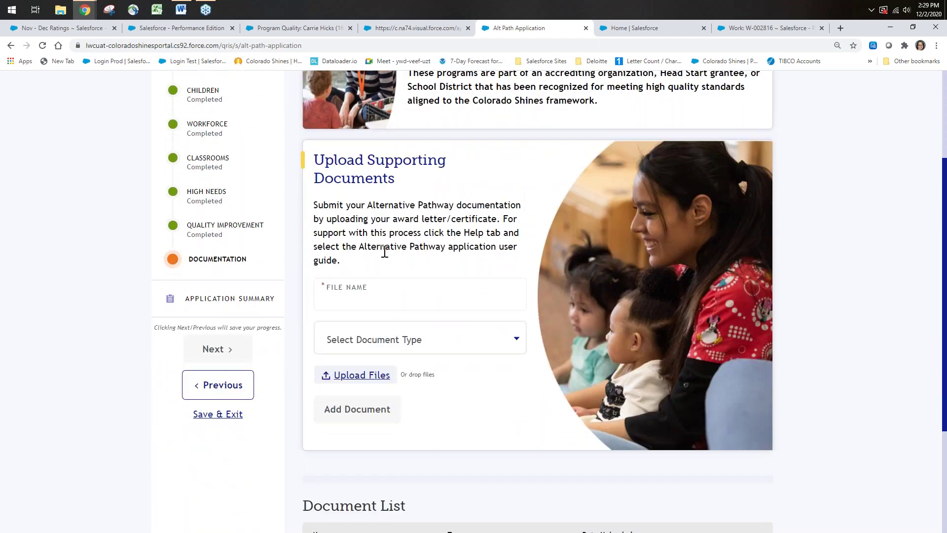
{"action": "left_click", "coordinate": [392, 296]}
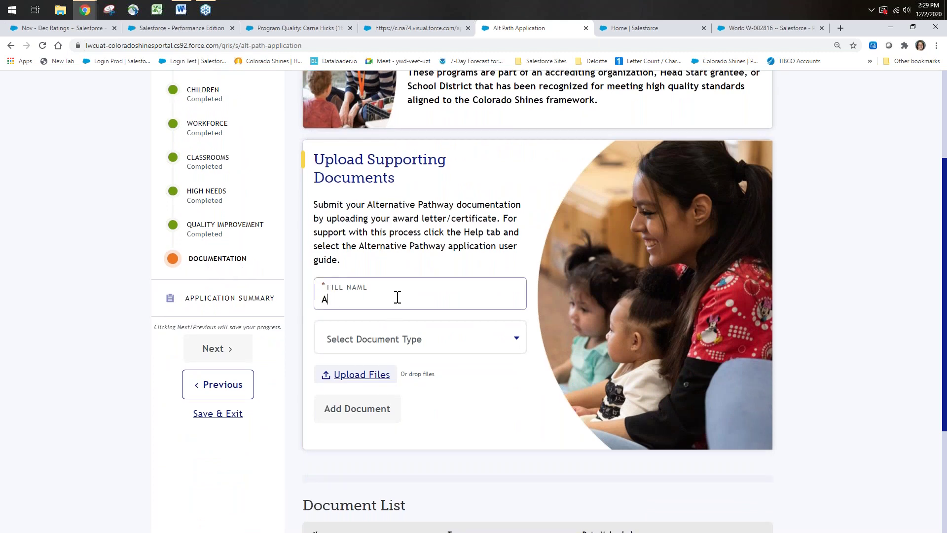
{"action": "type", "text": "Alt {Path"}
{"action": "left_click", "coordinate": [365, 337]}
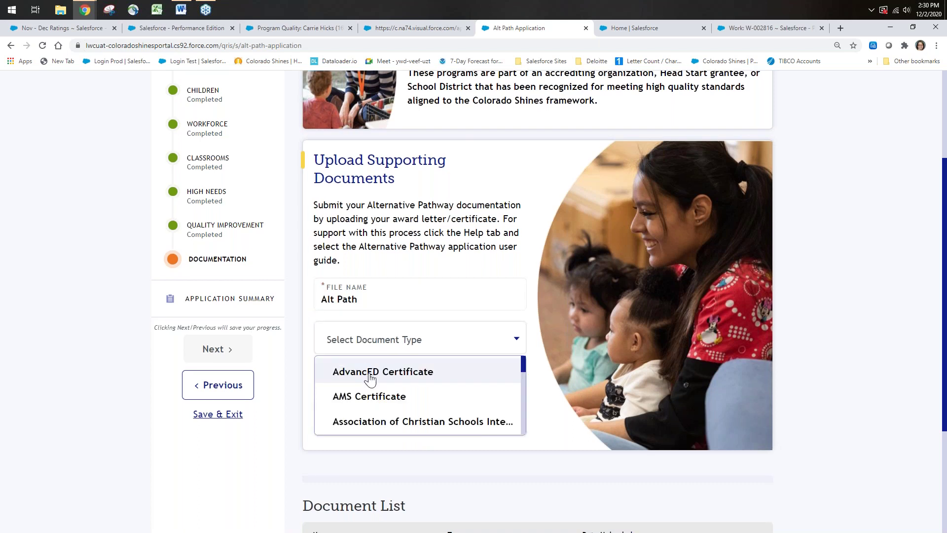
{"action": "mouse_move", "coordinate": [371, 380]}
{"action": "left_mouse_down"}
{"action": "mouse_move", "coordinate": [364, 425]}
{"action": "mouse_move", "coordinate": [374, 378]}
{"action": "left_mouse_up"}
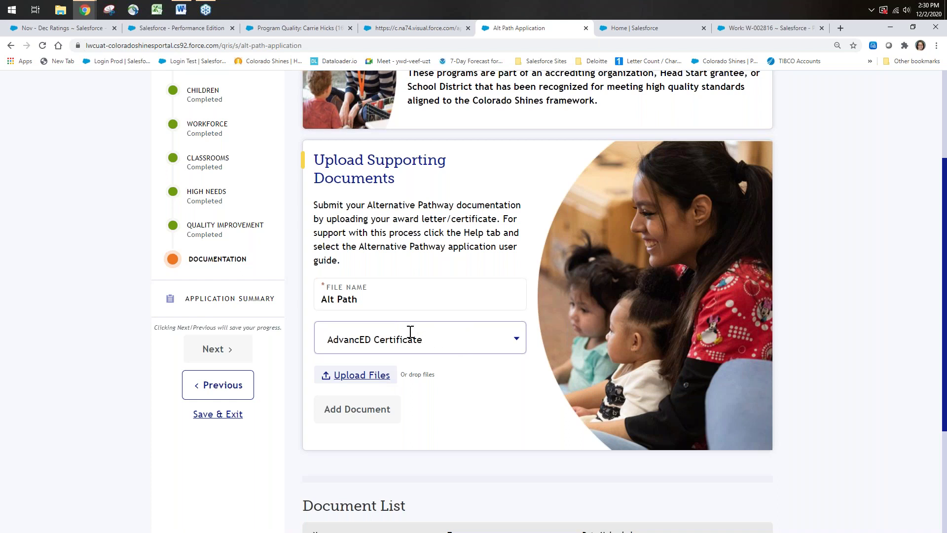
Upload the picture DSC03812.JPG as the file for the Alt Path supporting document.
{"action": "left_click", "coordinate": [363, 378]}
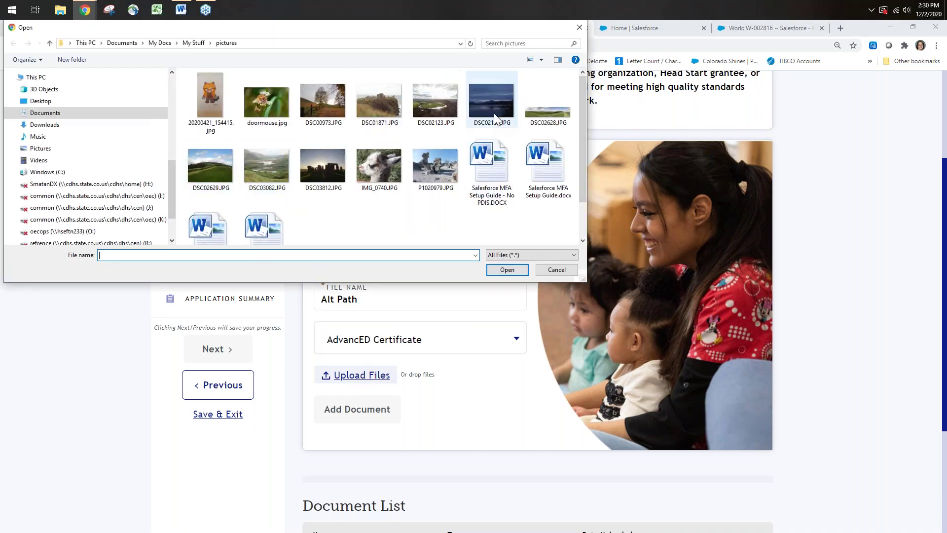
{"action": "left_click", "coordinate": [324, 167]}
{"action": "left_click", "coordinate": [502, 268]}
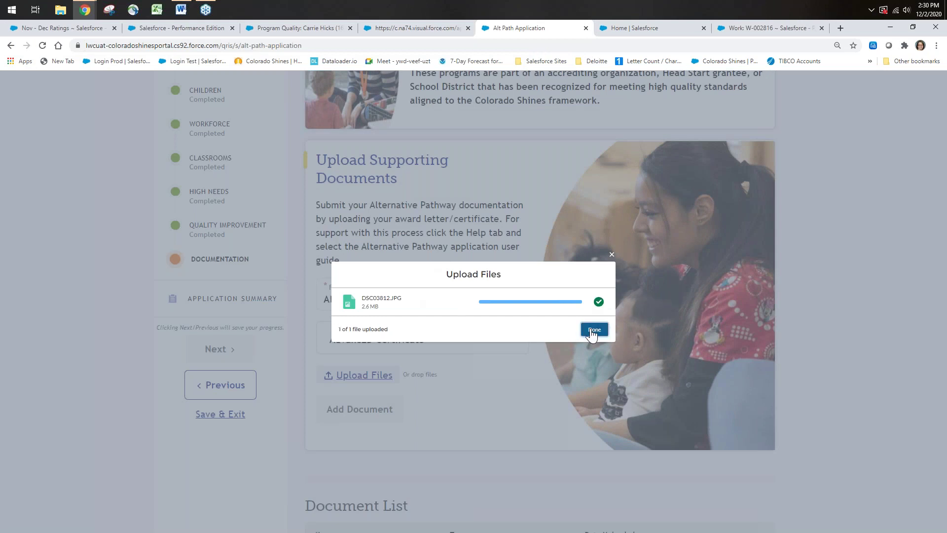
{"action": "left_click", "coordinate": [594, 331]}
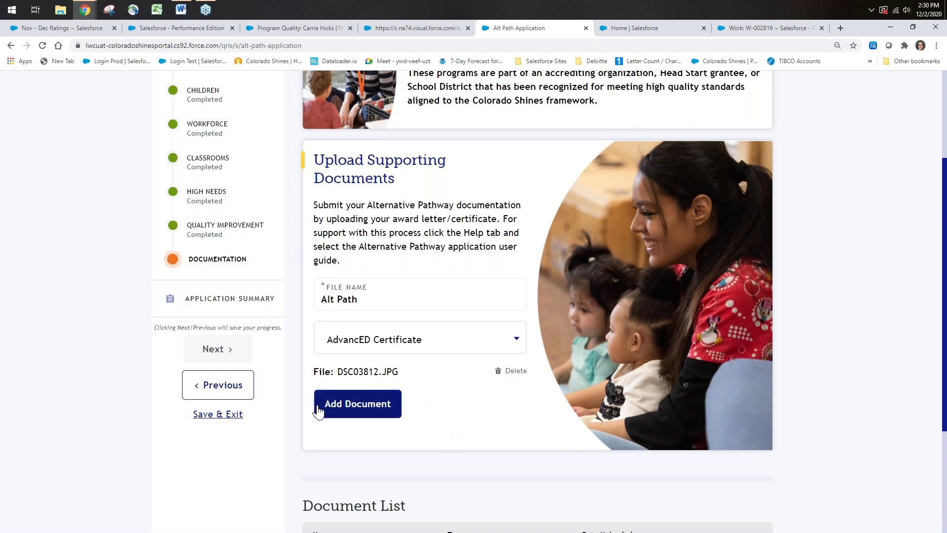
Add the Alt Path supporting document to the document list and delete it again.
{"action": "left_click", "coordinate": [369, 408]}
{"action": "scroll", "coordinate": [379, 405], "scroll_direction": "down", "scroll_amount": 3}
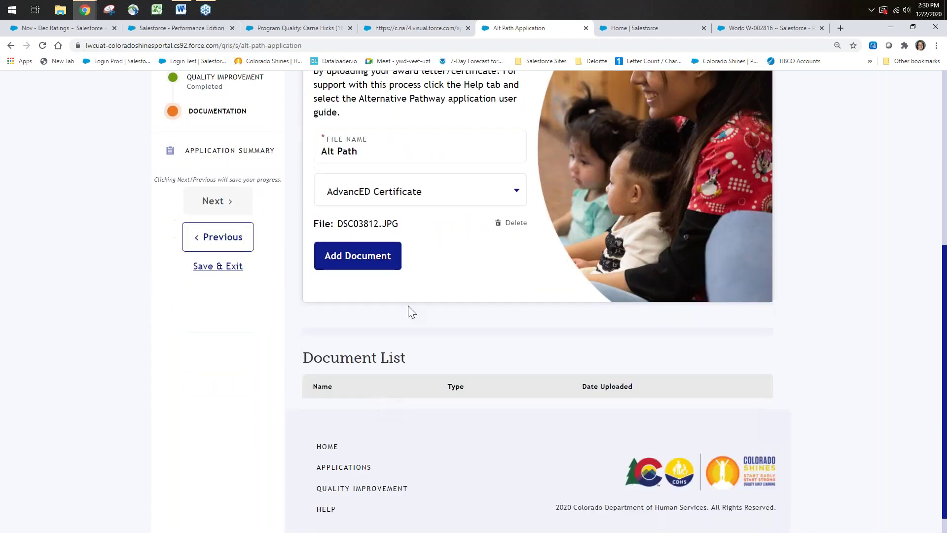
{"action": "left_click", "coordinate": [360, 266]}
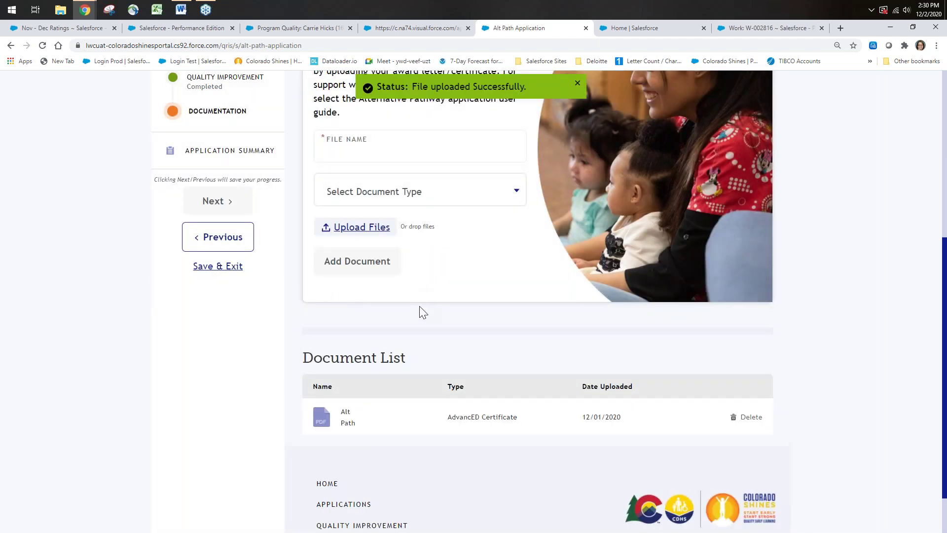
{"action": "scroll", "coordinate": [419, 305], "scroll_direction": "down", "scroll_amount": 1}
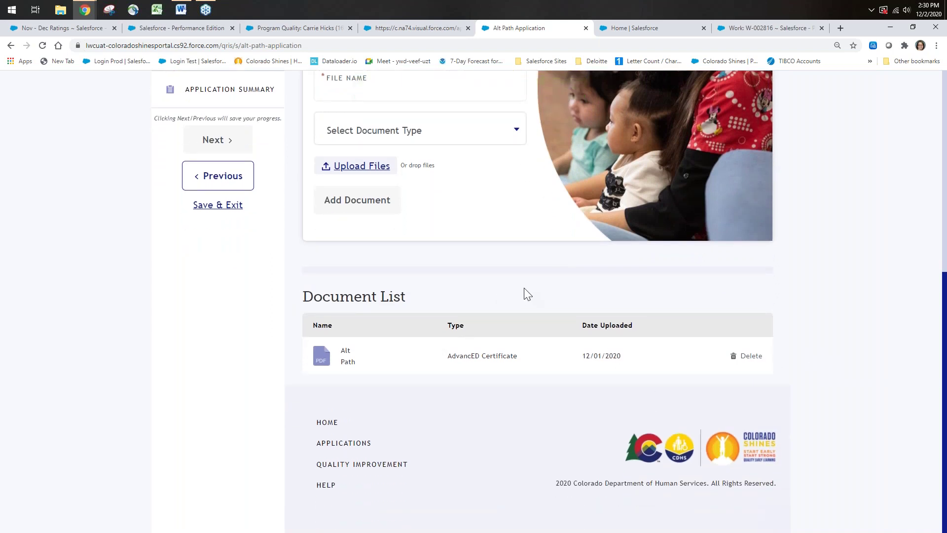
{"action": "left_click", "coordinate": [748, 358]}
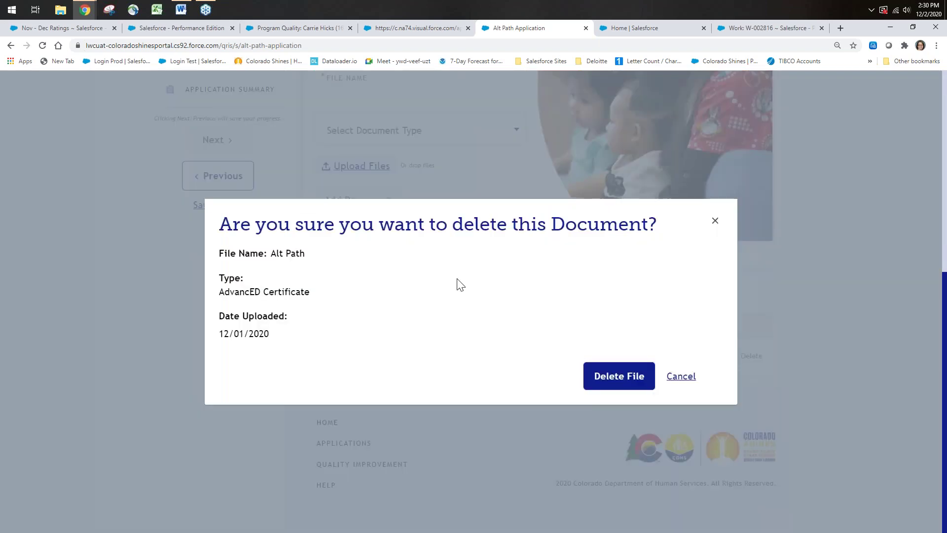
{"action": "left_click", "coordinate": [614, 380]}
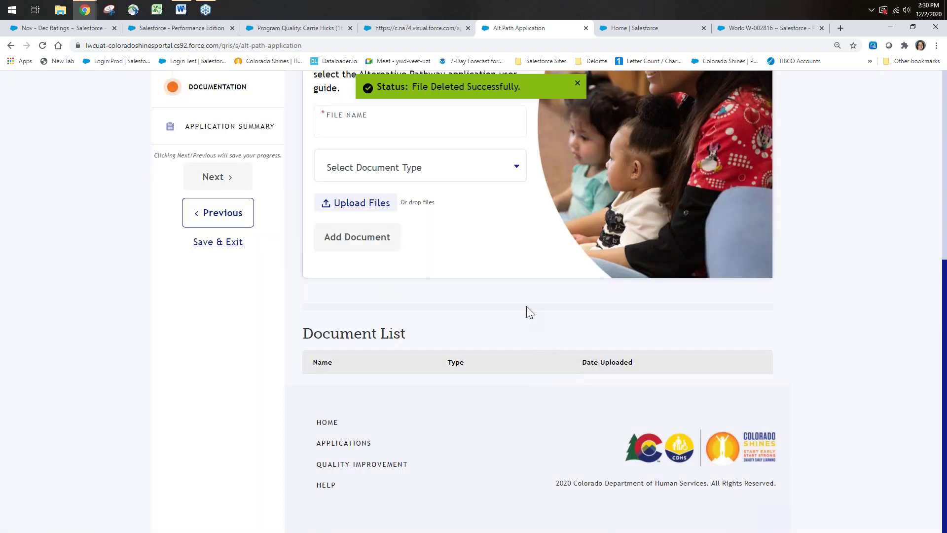
Name the supporting document "Alt path" and set its document type to AdvancED Certificate.
{"action": "scroll", "coordinate": [346, 202], "scroll_direction": "up", "scroll_amount": 2}
{"action": "left_click", "coordinate": [348, 225]}
{"action": "type", "text": "Alt path"}
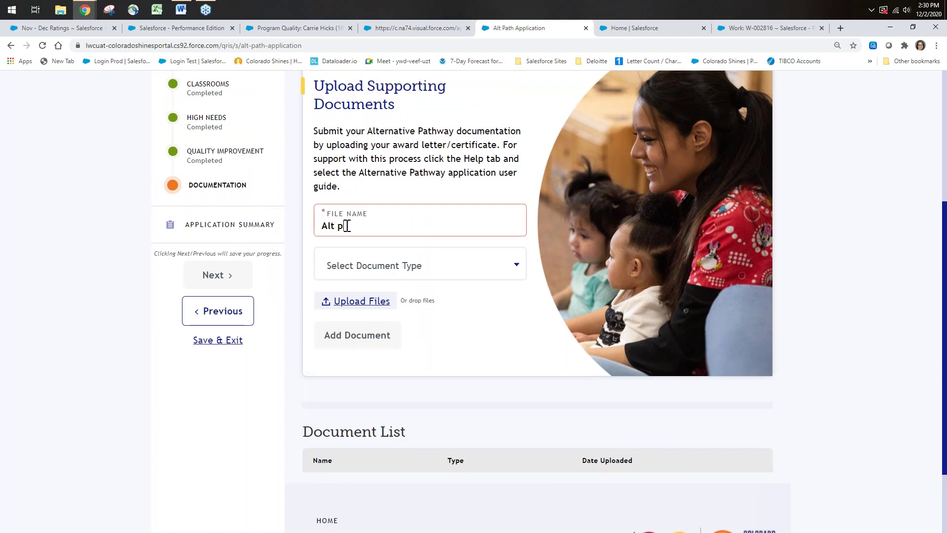
{"action": "left_click", "coordinate": [364, 262]}
{"action": "left_click", "coordinate": [384, 298]}
Upload the picture IMG_0740.JPG as the Alt path file and add the document to the document list.
{"action": "left_click", "coordinate": [362, 301]}
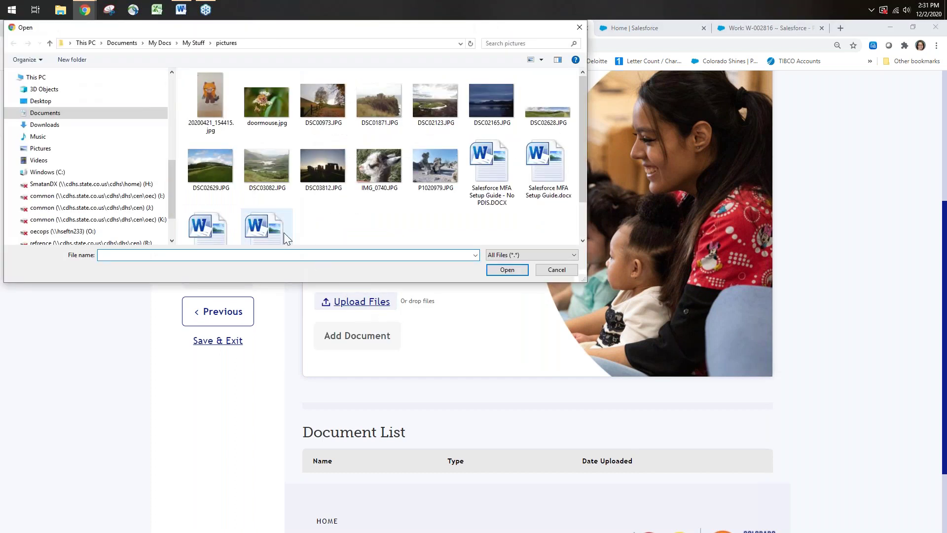
{"action": "left_click", "coordinate": [372, 167]}
{"action": "left_click", "coordinate": [508, 270]}
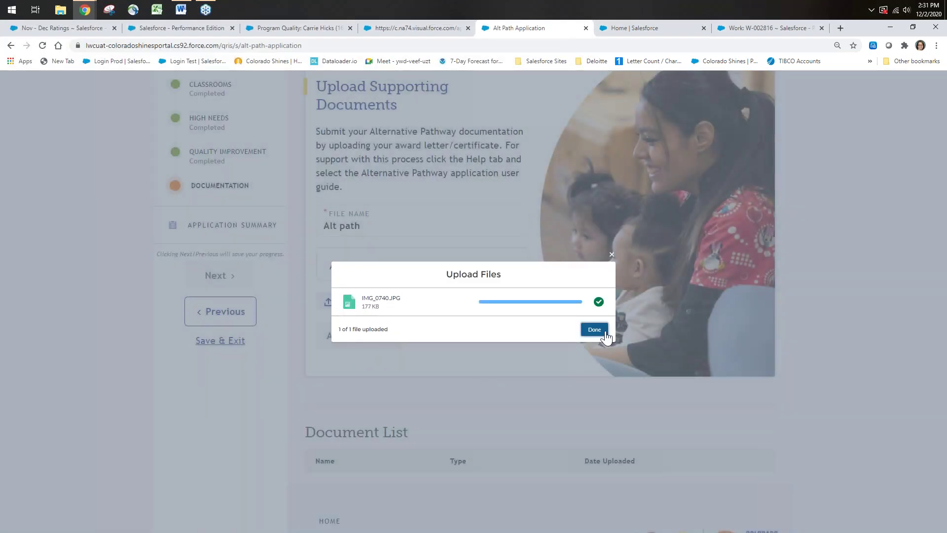
{"action": "left_click", "coordinate": [595, 329]}
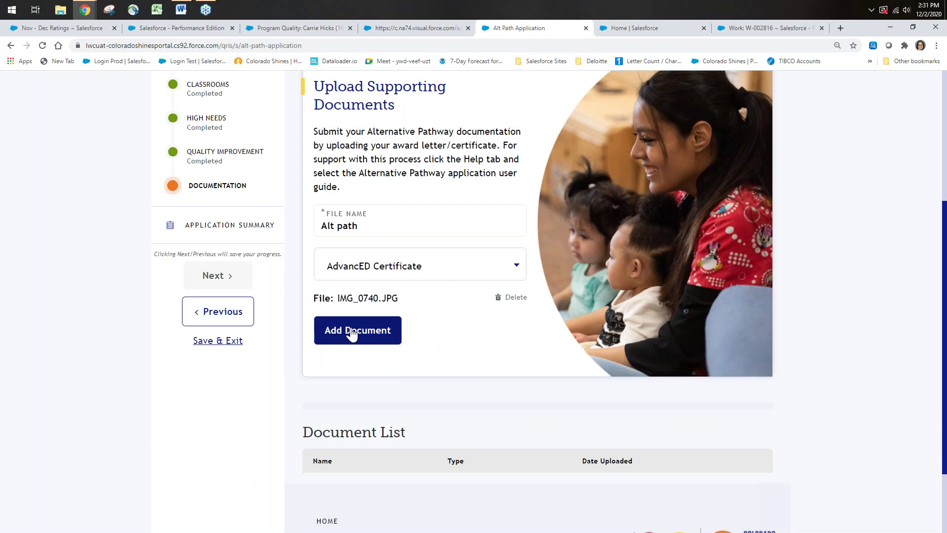
{"action": "left_click", "coordinate": [352, 331]}
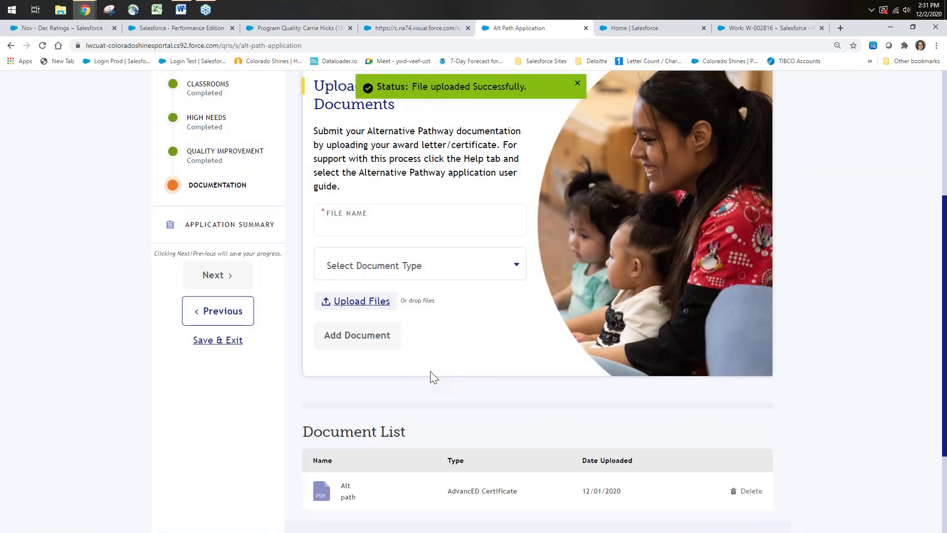
{"action": "scroll", "coordinate": [430, 370], "scroll_direction": "down", "scroll_amount": 2}
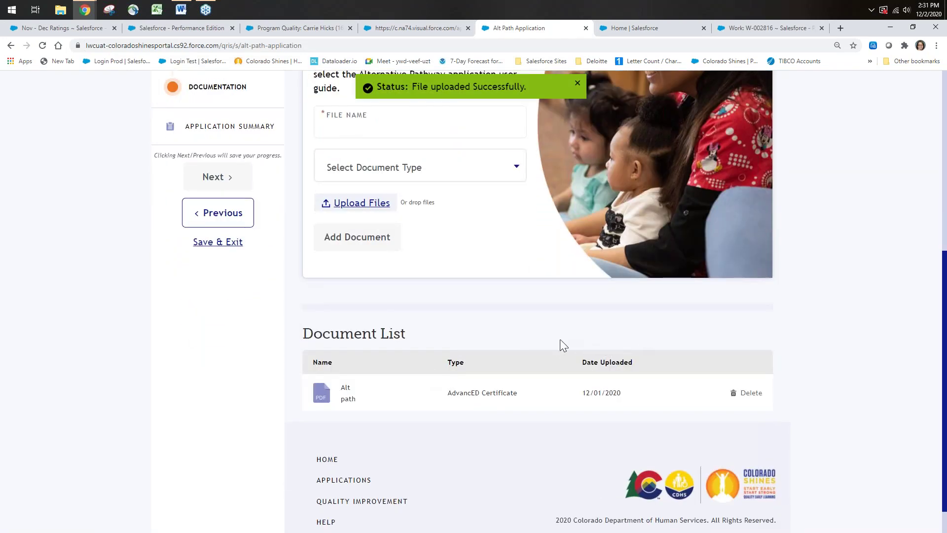
Confirm on the Application Summary that all information is accurate, submit the Alternative Path application, and return to the homepage.
{"action": "scroll", "coordinate": [562, 342], "scroll_direction": "up", "scroll_amount": 6}
{"action": "scroll", "coordinate": [381, 321], "scroll_direction": "down", "scroll_amount": 3}
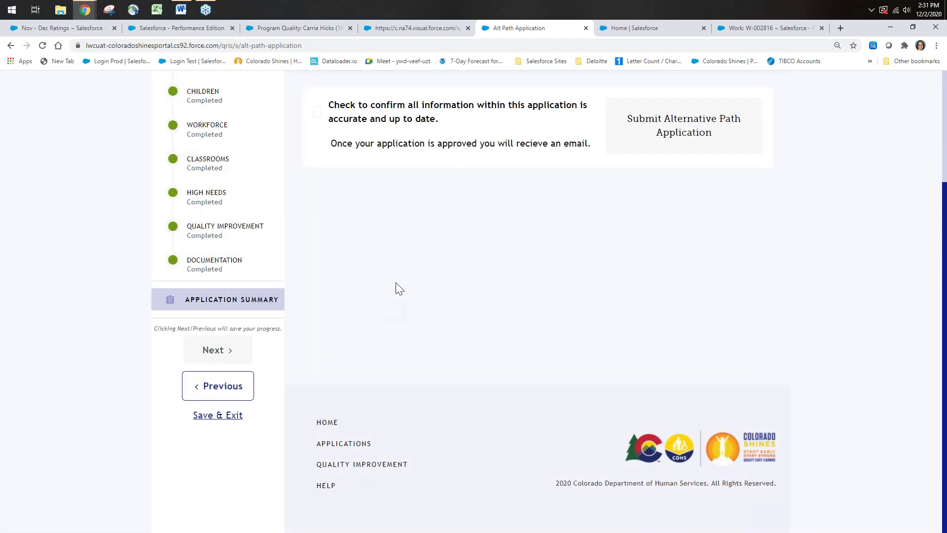
{"action": "left_click", "coordinate": [317, 112]}
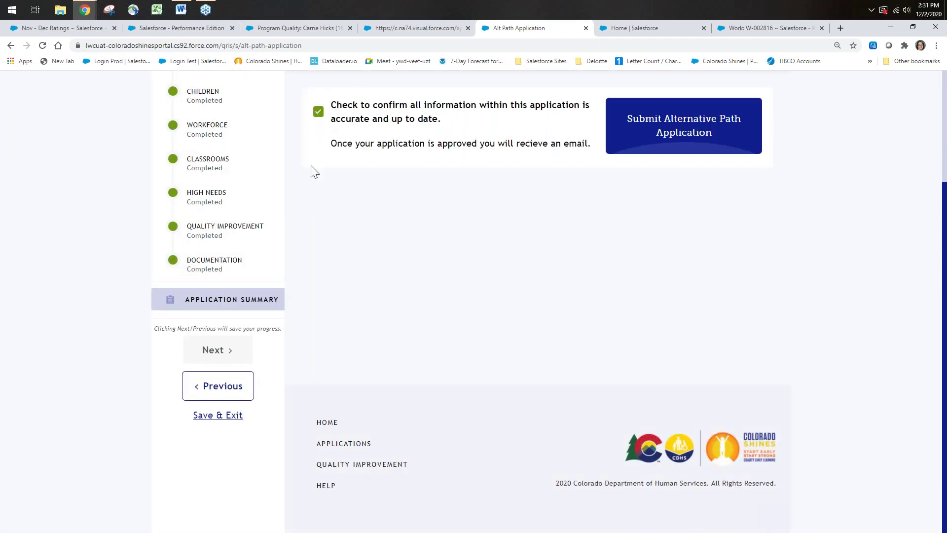
{"action": "left_click", "coordinate": [666, 129]}
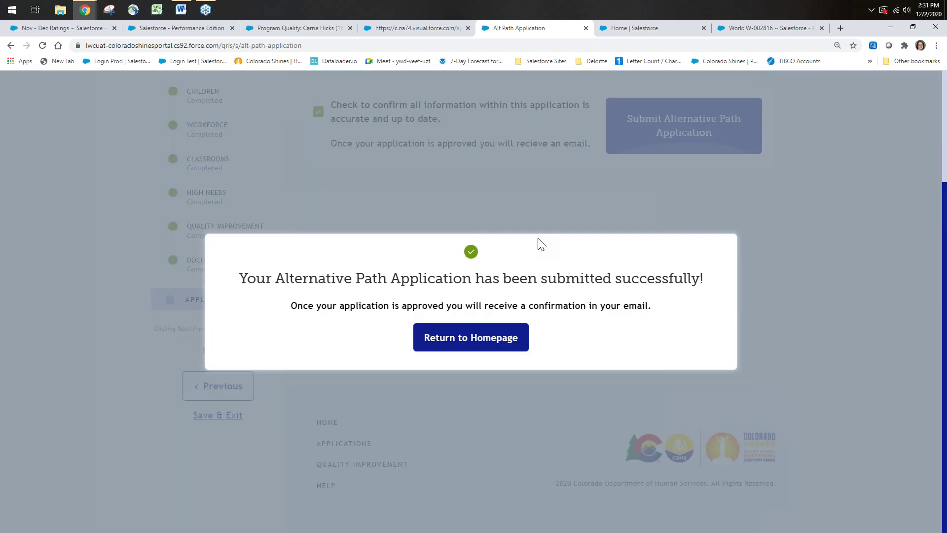
{"action": "left_click", "coordinate": [467, 338]}
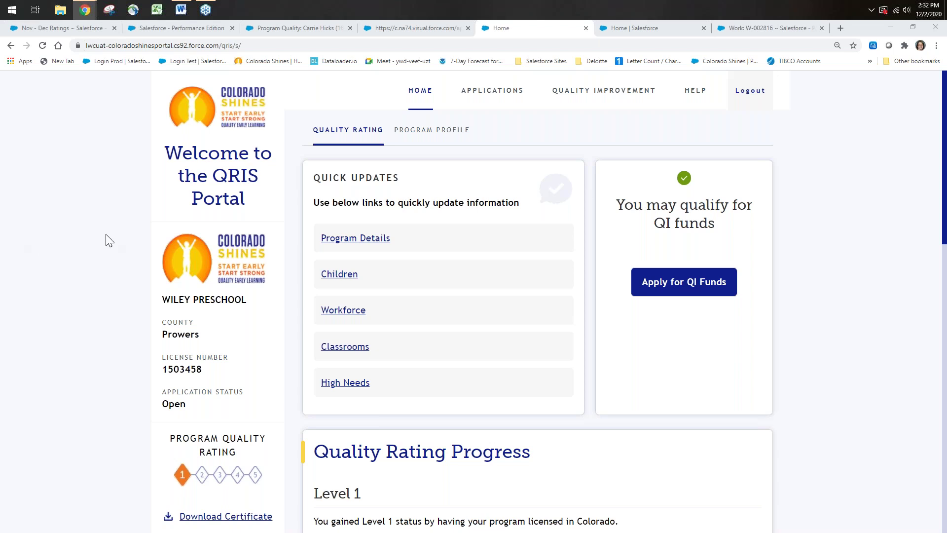
Log out of Wiley Preschool's QRIS portal session.
{"action": "left_click", "coordinate": [89, 230]}
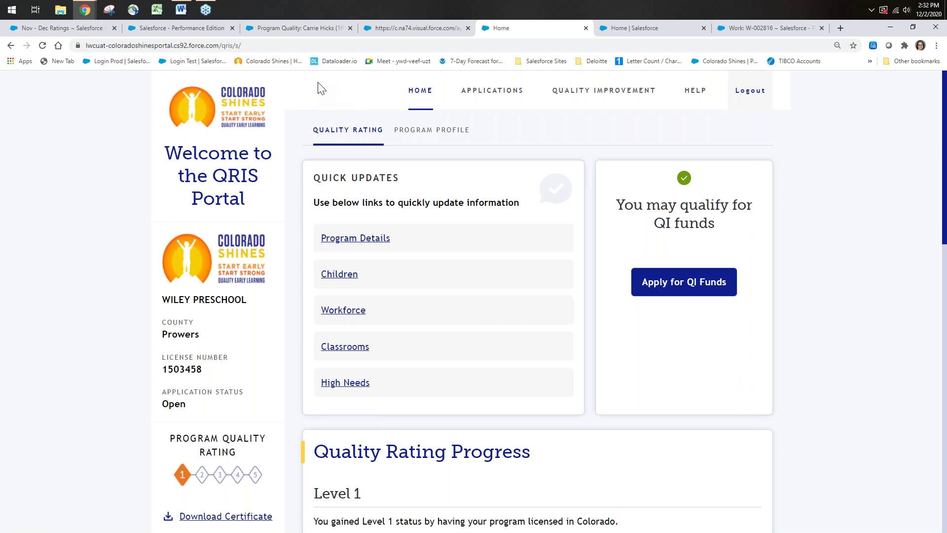
{"action": "mouse_move", "coordinate": [594, 90]}
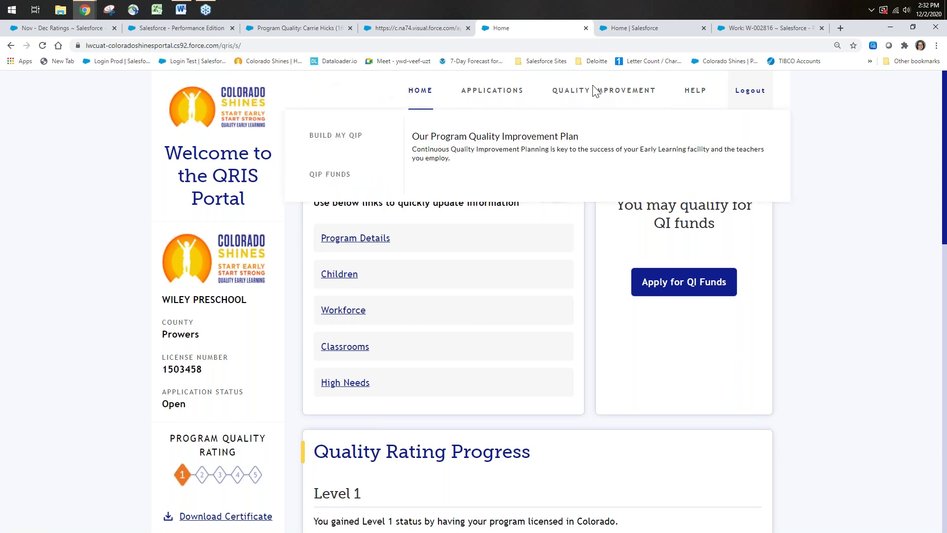
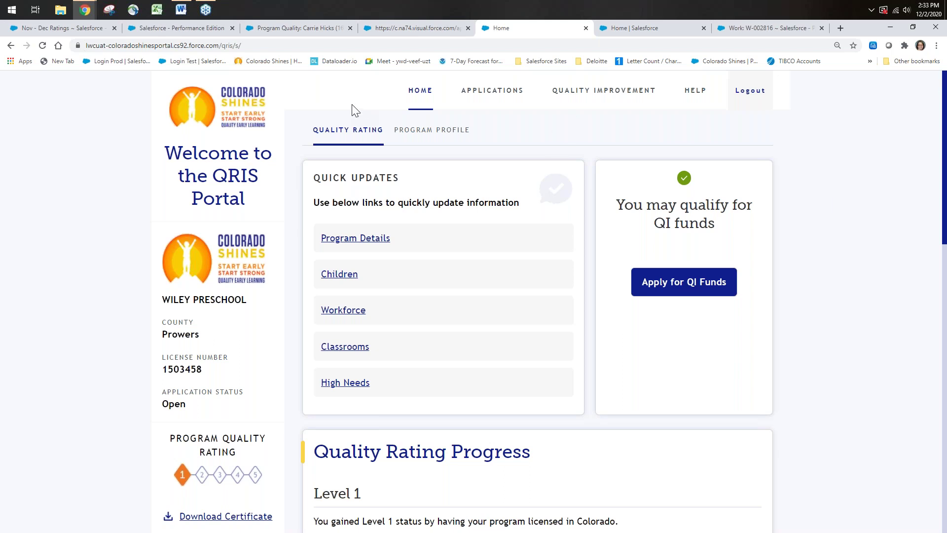
{"action": "mouse_move", "coordinate": [595, 114]}
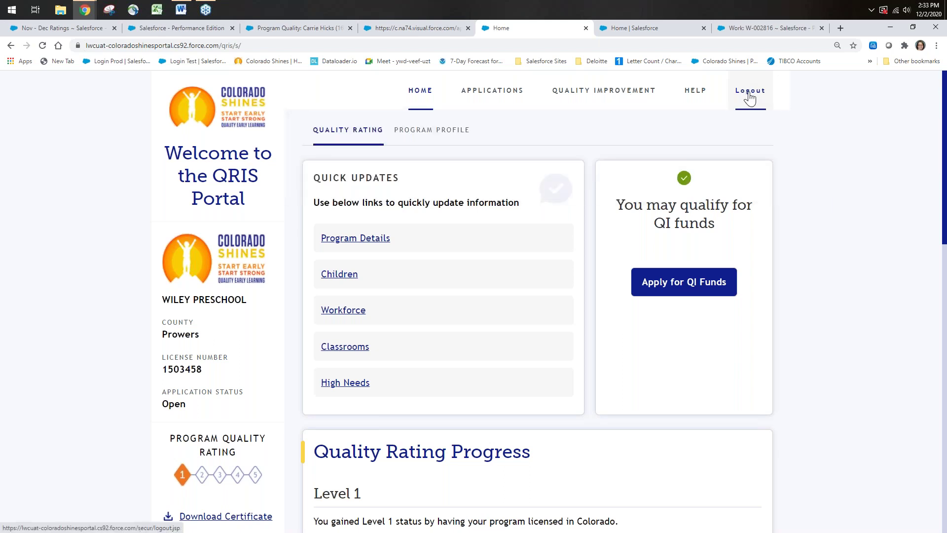
{"action": "left_click", "coordinate": [749, 93]}
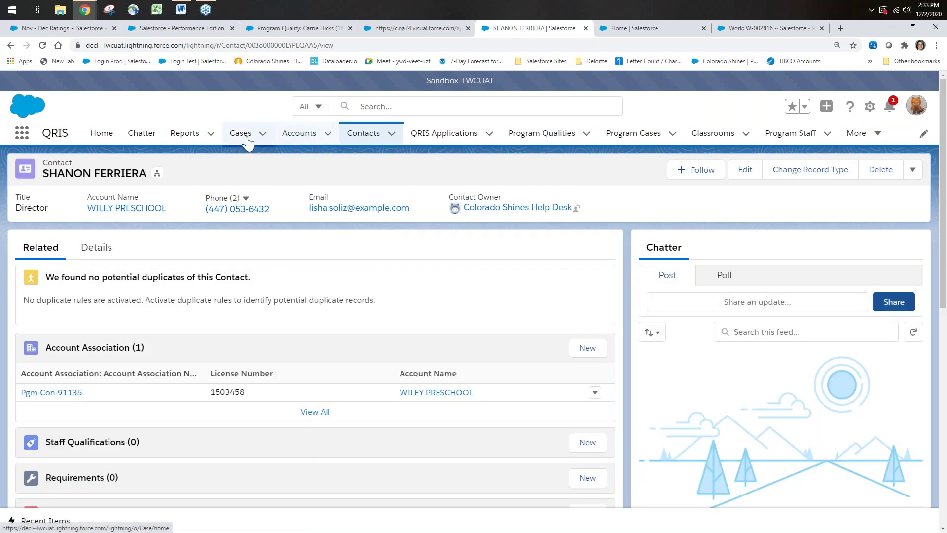
Open the WILEY PRESCHOOL account in Salesforce and look through its program, contact, rating and licensing details.
{"action": "left_click", "coordinate": [298, 133]}
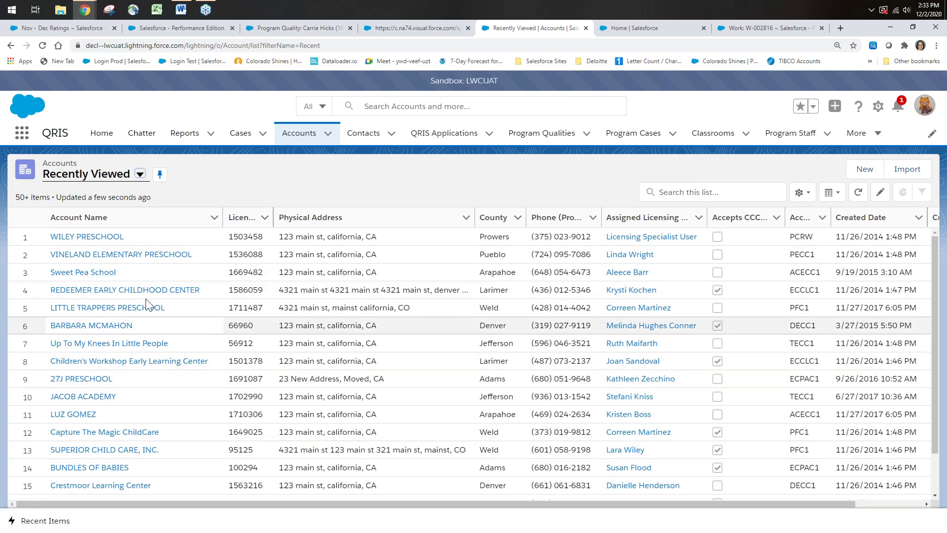
{"action": "left_click", "coordinate": [101, 237]}
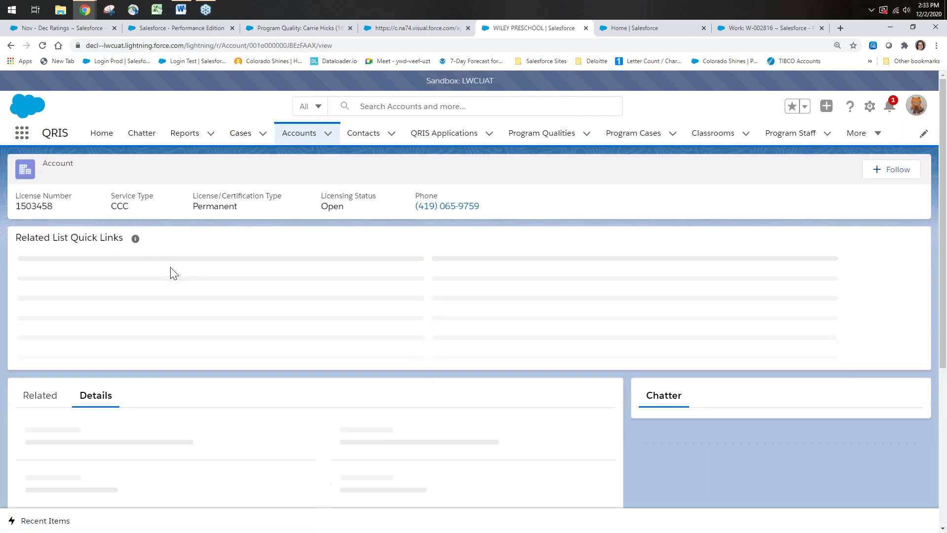
{"action": "scroll", "coordinate": [266, 336], "scroll_direction": "down", "scroll_amount": 3}
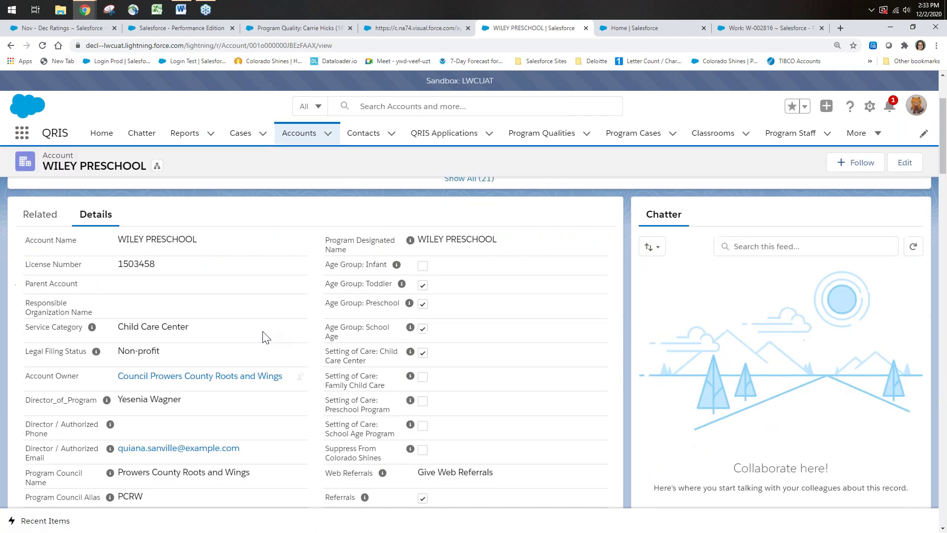
{"action": "scroll", "coordinate": [266, 337], "scroll_direction": "down", "scroll_amount": 10}
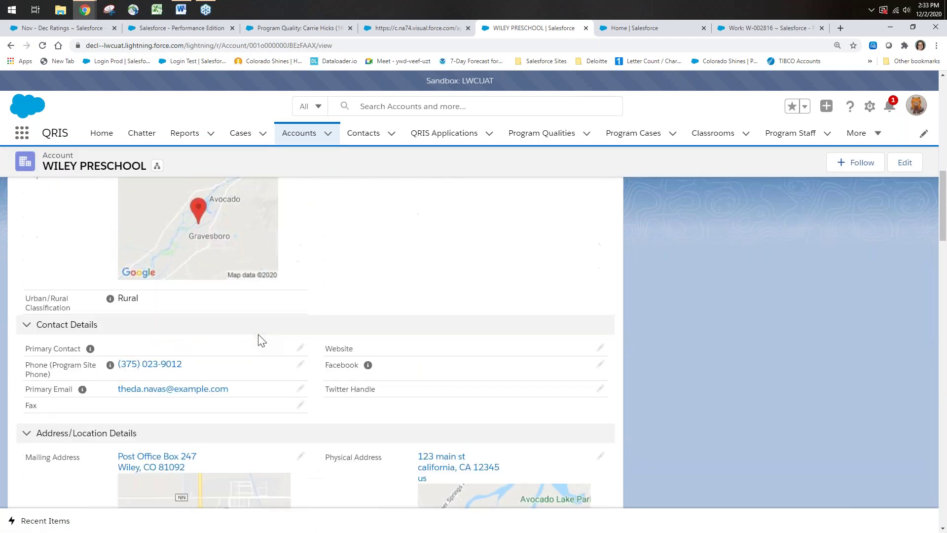
{"action": "scroll", "coordinate": [261, 340], "scroll_direction": "down", "scroll_amount": 15}
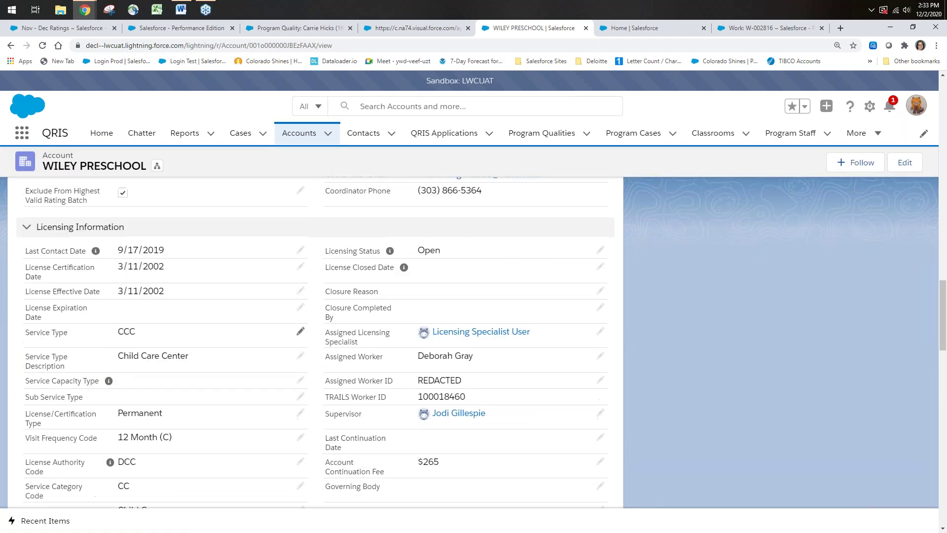
{"action": "scroll", "coordinate": [298, 331], "scroll_direction": "down", "scroll_amount": 12}
{"action": "scroll", "coordinate": [298, 331], "scroll_direction": "up", "scroll_amount": 14}
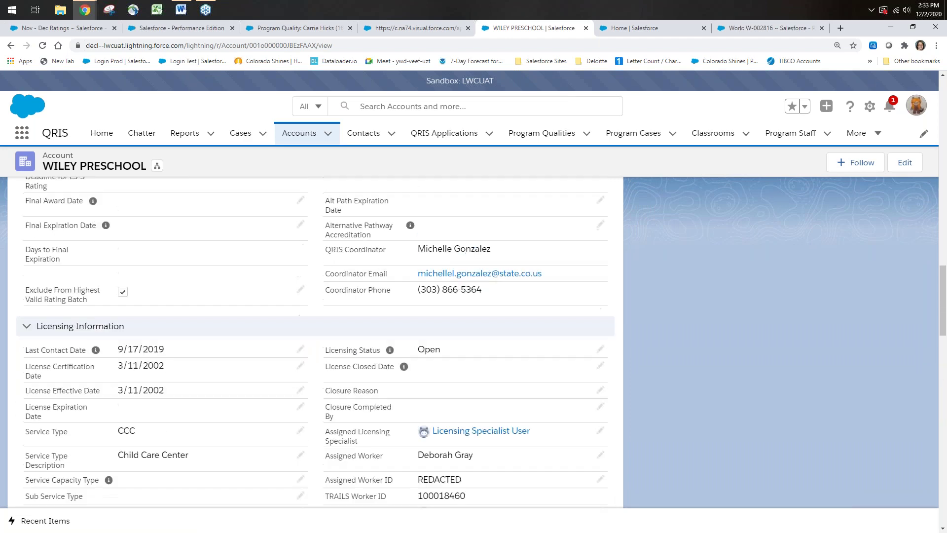
{"action": "scroll", "coordinate": [316, 340], "scroll_direction": "up", "scroll_amount": 20}
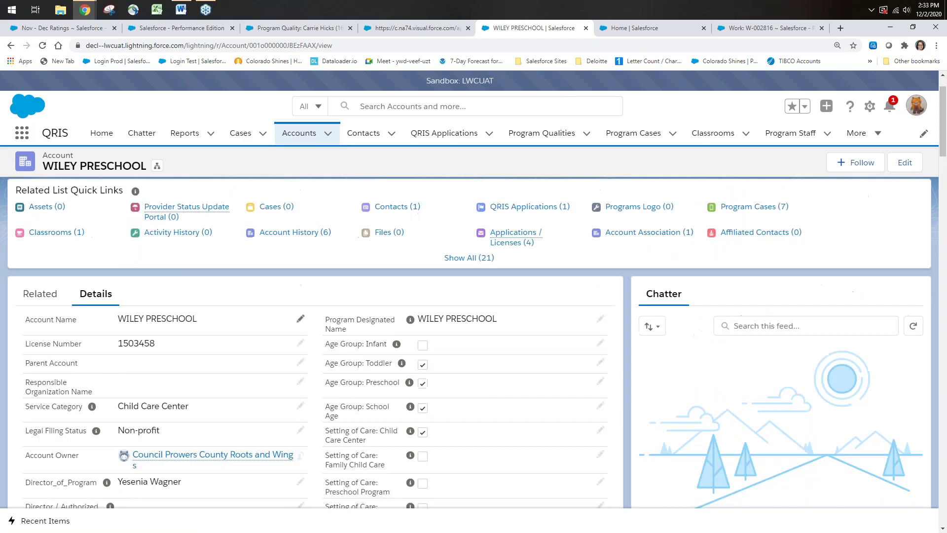
{"action": "scroll", "coordinate": [316, 340], "scroll_direction": "up", "scroll_amount": 1}
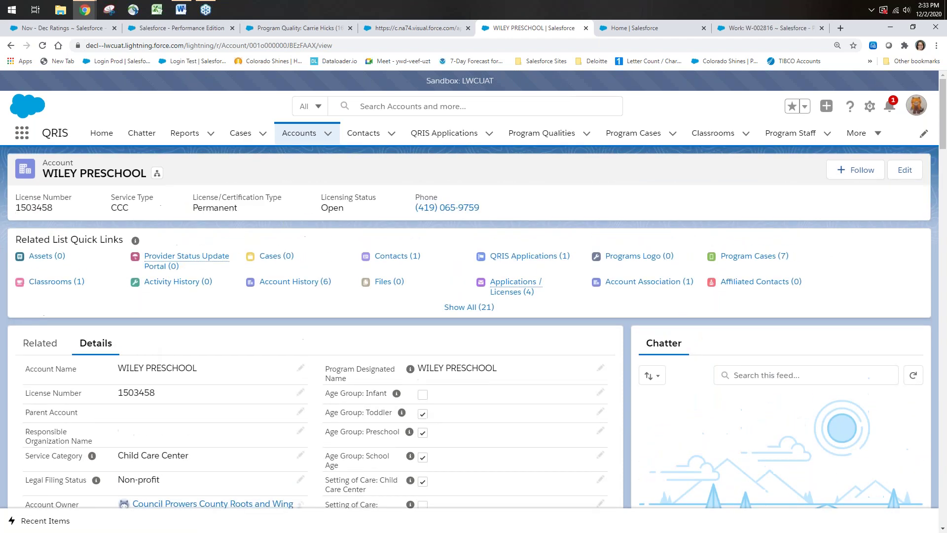
Review the WILEY PRESCHOOL account's related records, including the council staff contacts, program contacts and QRIS applications.
{"action": "left_click", "coordinate": [40, 350]}
{"action": "scroll", "coordinate": [168, 352], "scroll_direction": "down", "scroll_amount": 5}
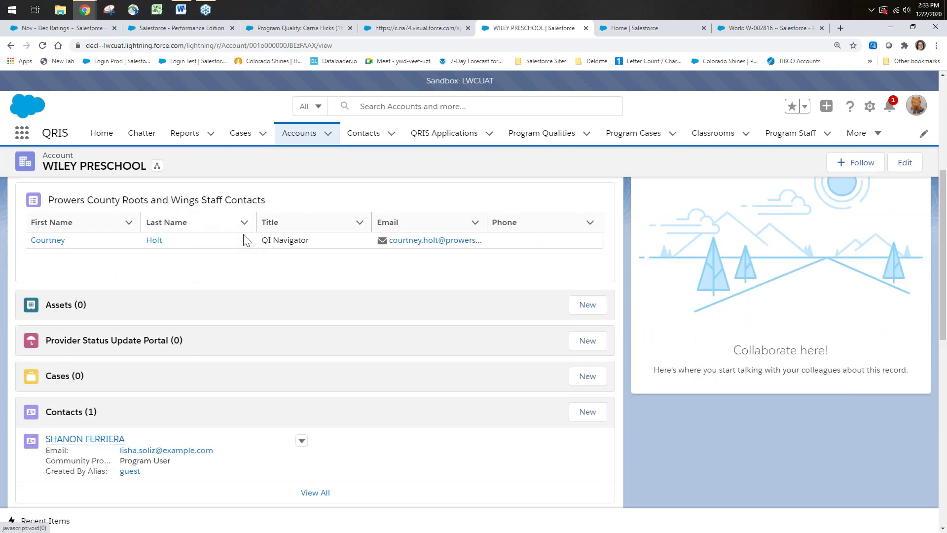
{"action": "scroll", "coordinate": [220, 265], "scroll_direction": "down", "scroll_amount": 2}
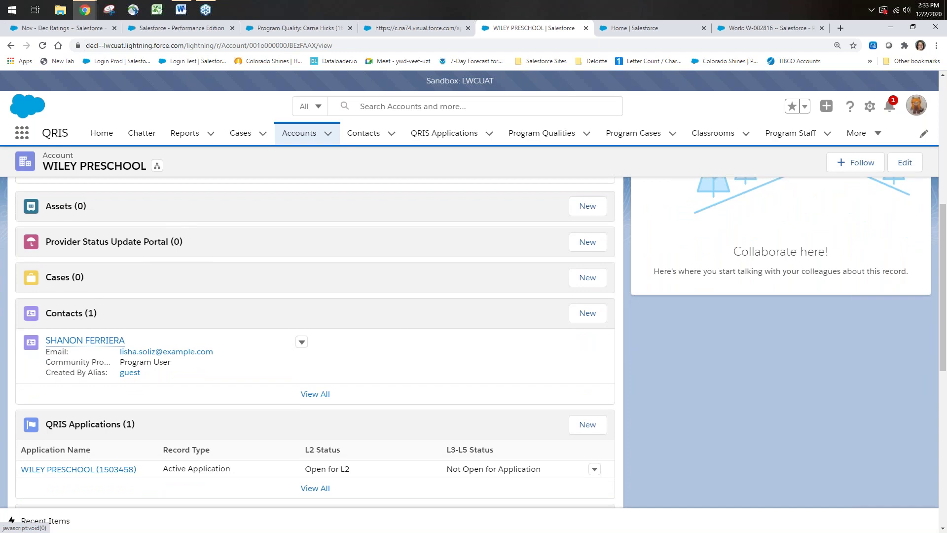
{"action": "scroll", "coordinate": [215, 219], "scroll_direction": "up", "scroll_amount": 8}
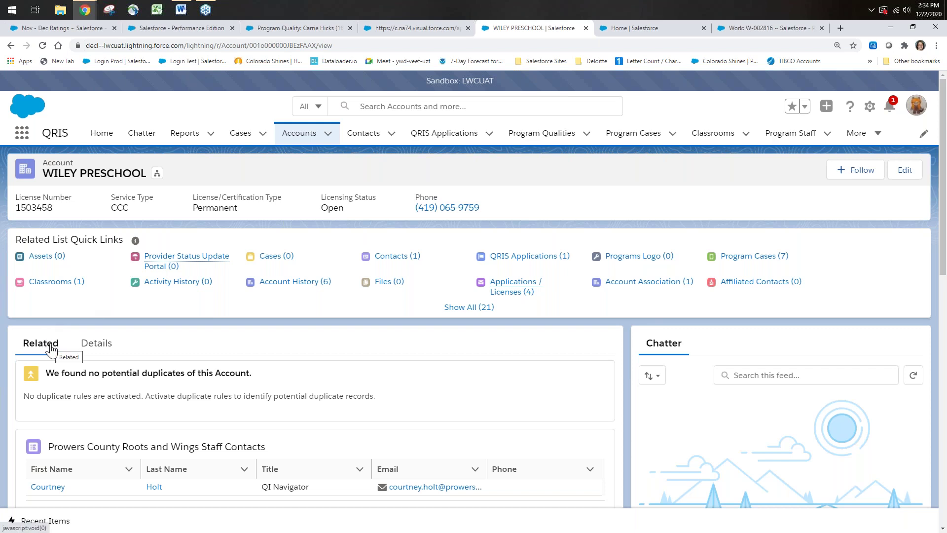
Return to the WILEY PRESCHOOL account details and examine the program and council fields.
{"action": "left_click", "coordinate": [95, 345]}
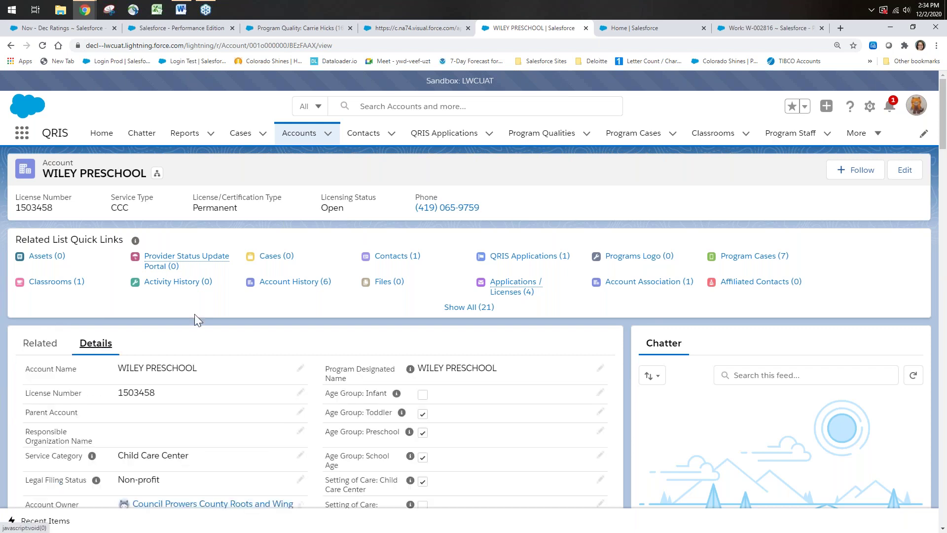
{"action": "scroll", "coordinate": [228, 319], "scroll_direction": "down", "scroll_amount": 3}
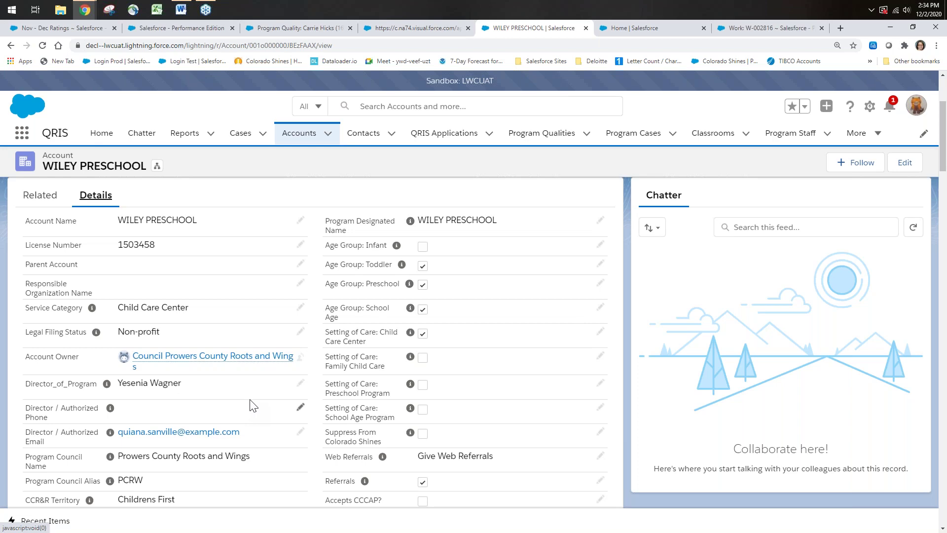
{"action": "scroll", "coordinate": [253, 405], "scroll_direction": "down", "scroll_amount": 4}
{"action": "scroll", "coordinate": [252, 406], "scroll_direction": "up", "scroll_amount": 1}
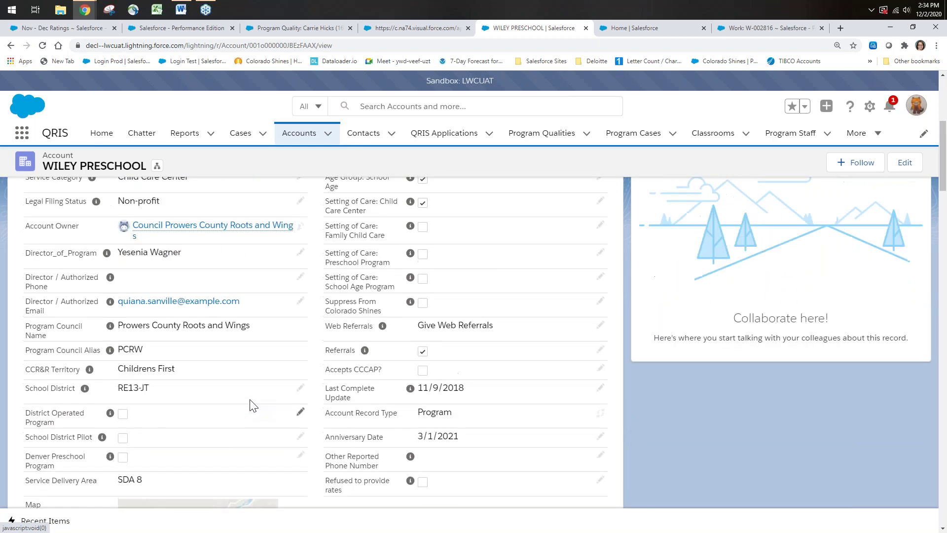
{"action": "scroll", "coordinate": [253, 400], "scroll_direction": "up", "scroll_amount": 5}
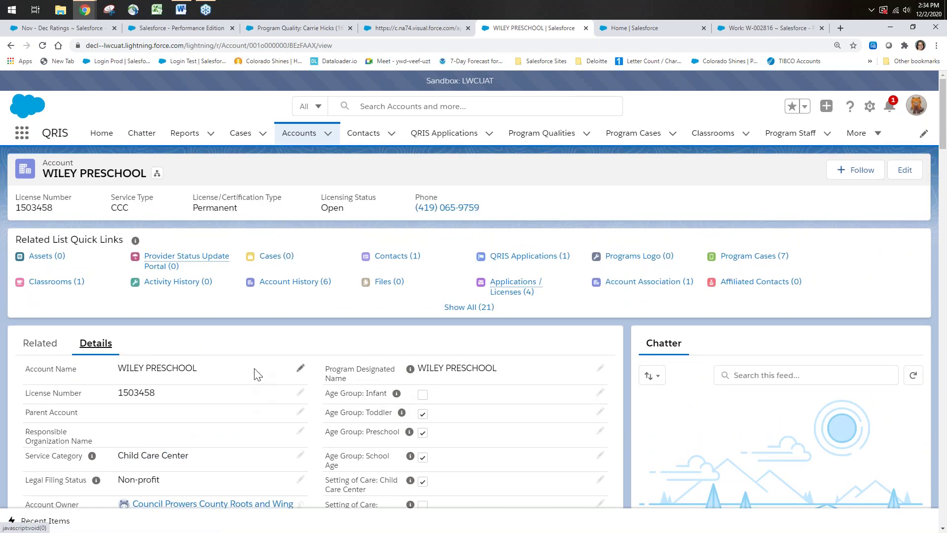